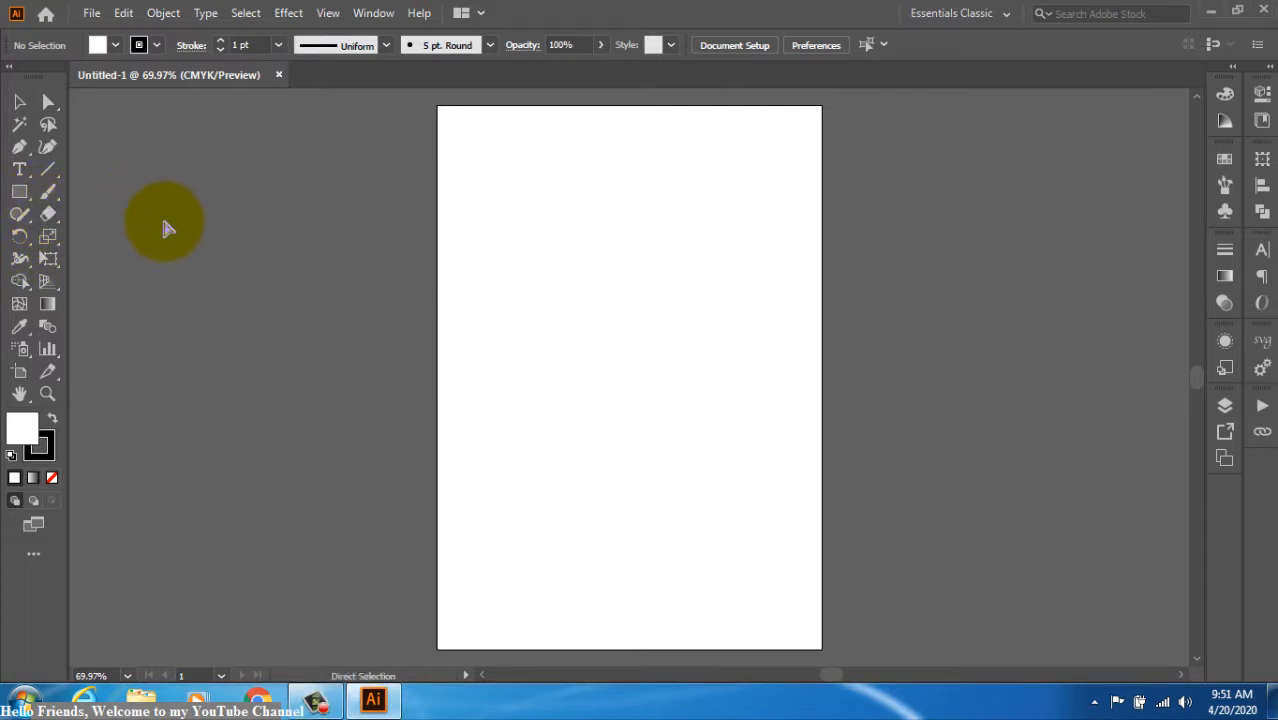
Step: Show the rulers and draw a rectangle covering the whole artboard, with its upper edge snapped to the artboard's edge
key("ctrl+r")
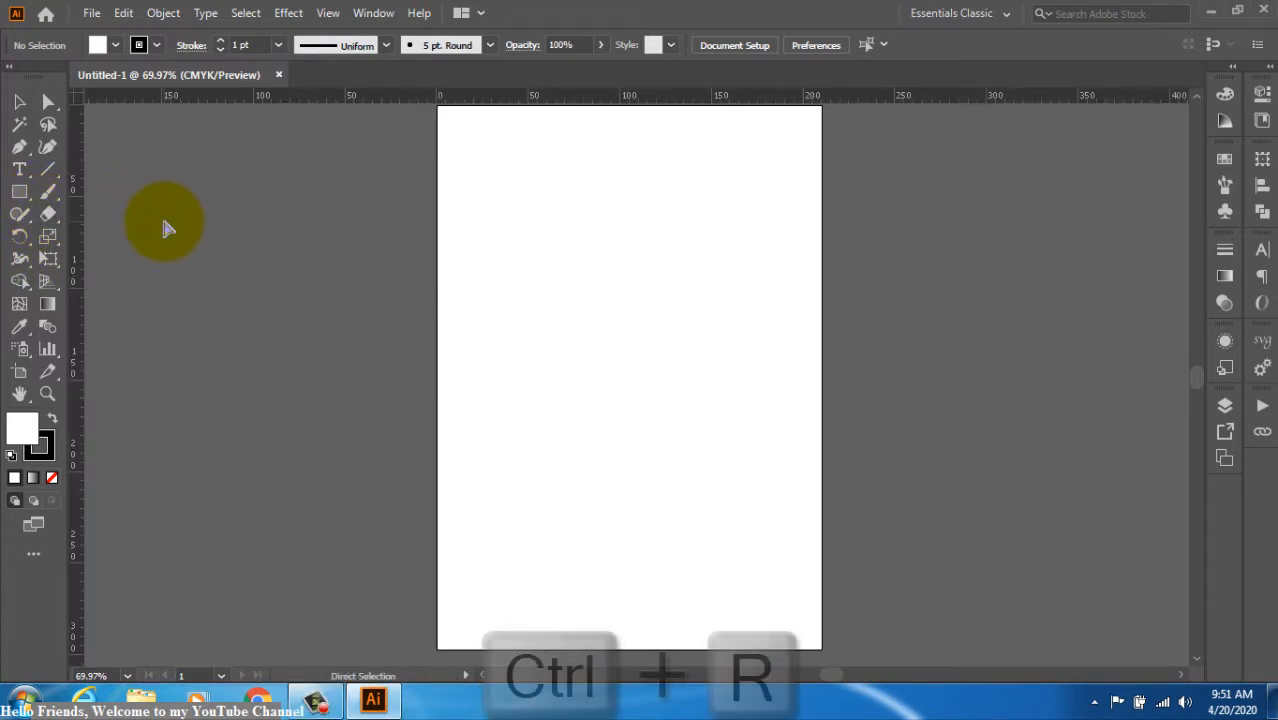
left_click(22, 191)
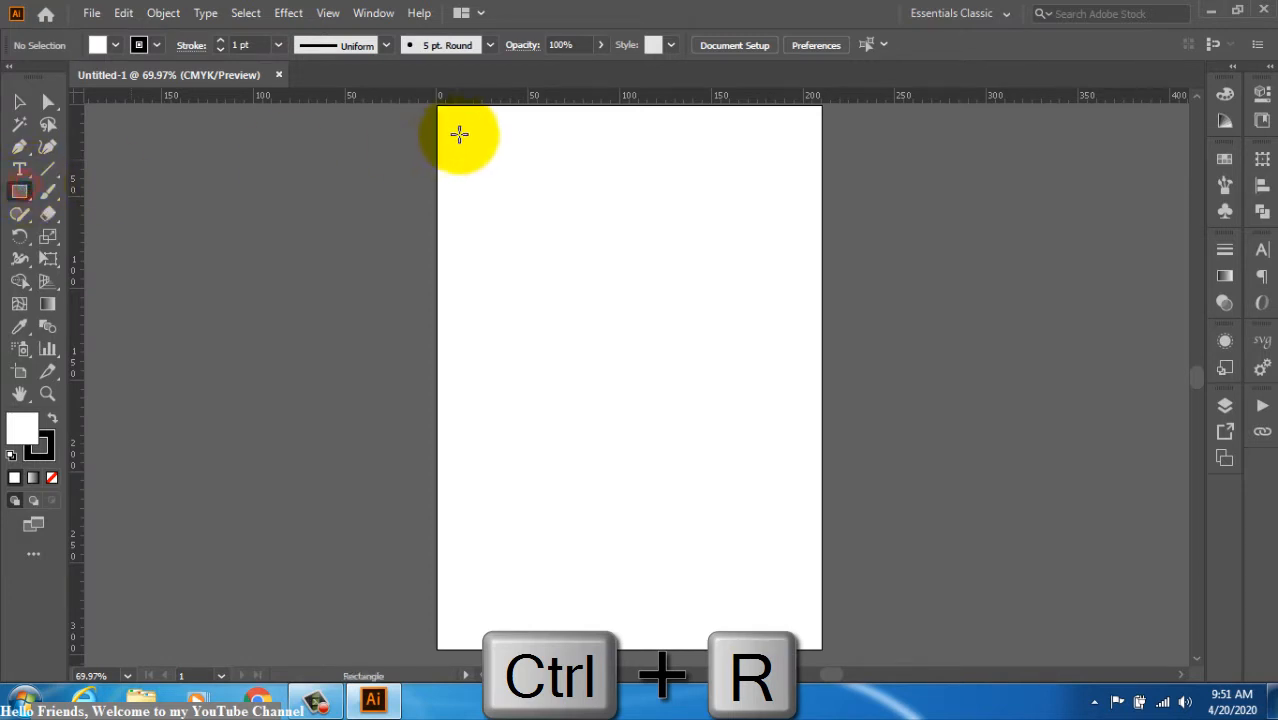
mouse_move(440, 109)
left_mouse_down()
mouse_move(708, 562)
mouse_move(821, 649)
left_mouse_up()
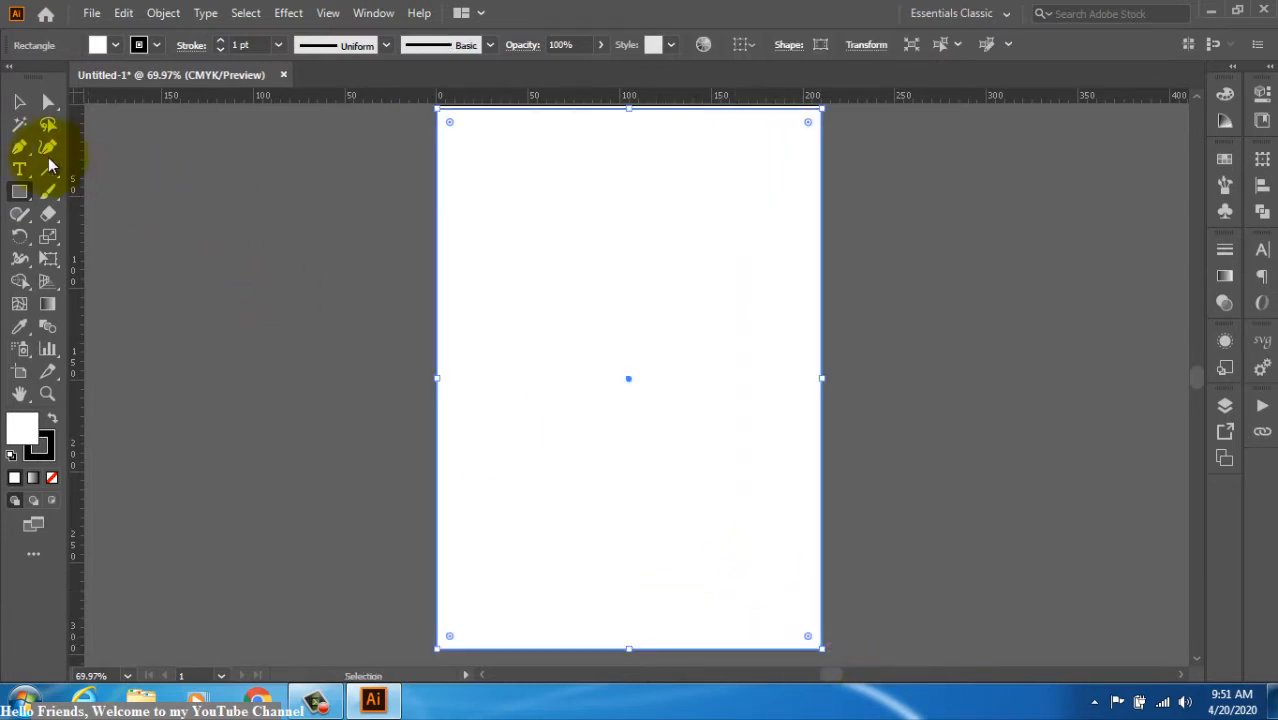
left_click(20, 101)
left_click_drag(628, 108, 604, 154)
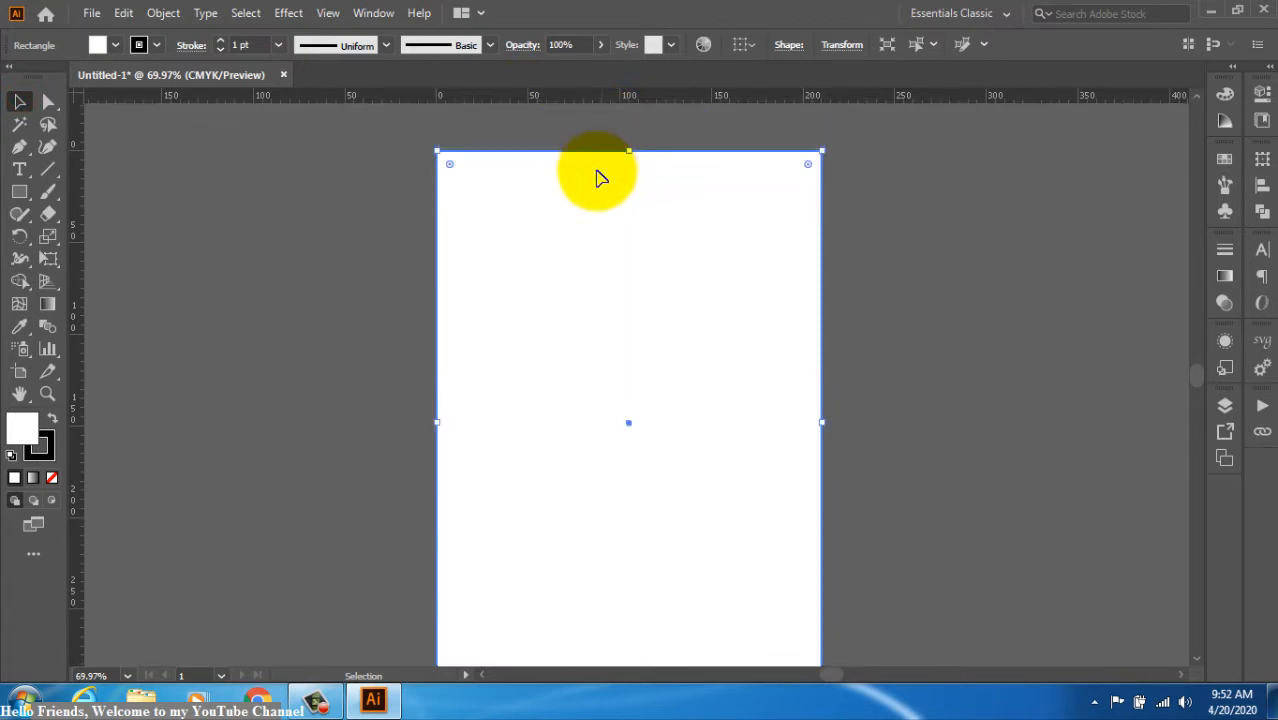
Step: Select the page-sized rectangle and check which measurement unit the rulers use
key("ctrl+2")
left_click(582, 312, "ctrl+alt")
left_click_drag(630, 334, 569, 224)
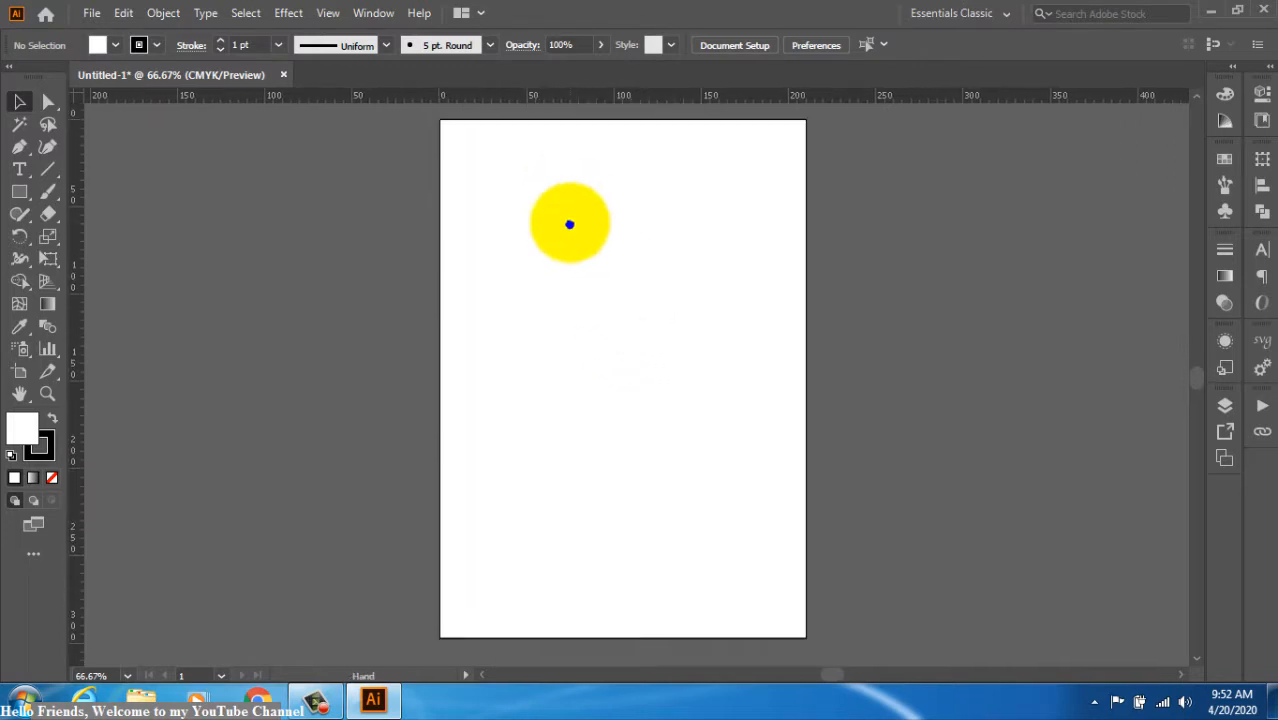
left_click(531, 120)
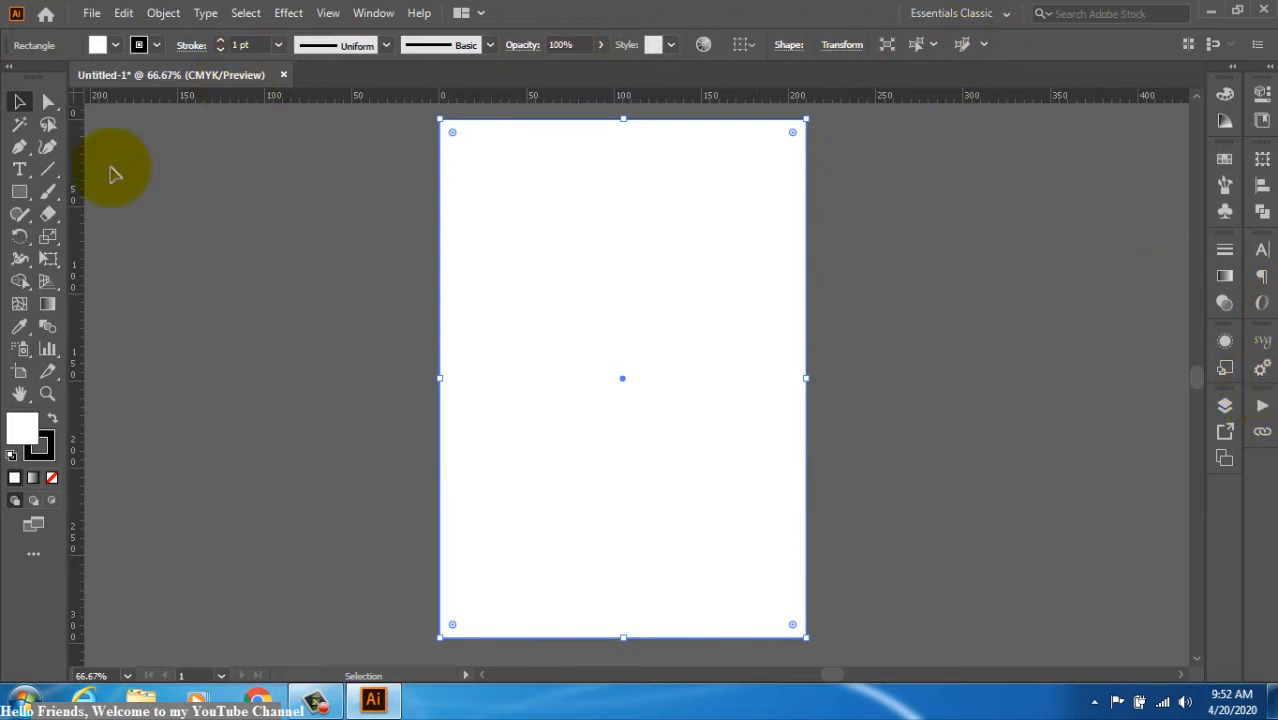
right_click(73, 100)
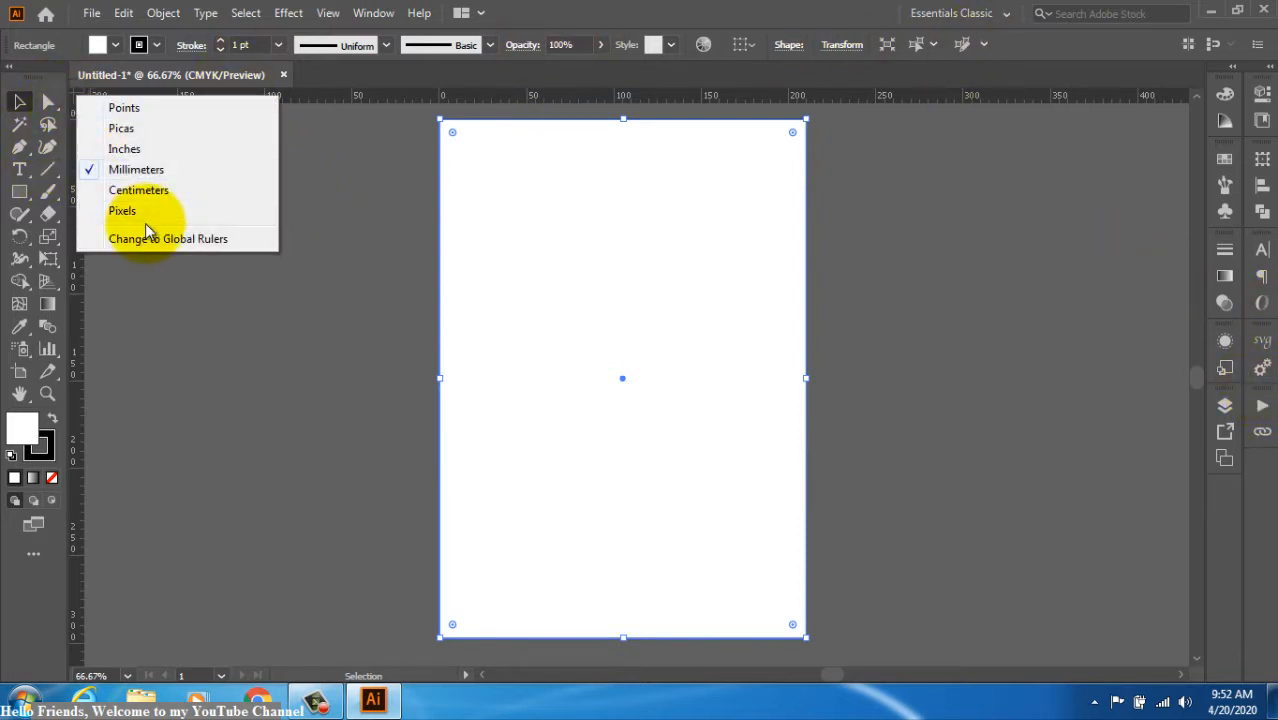
left_click(1029, 243)
left_click(1029, 243)
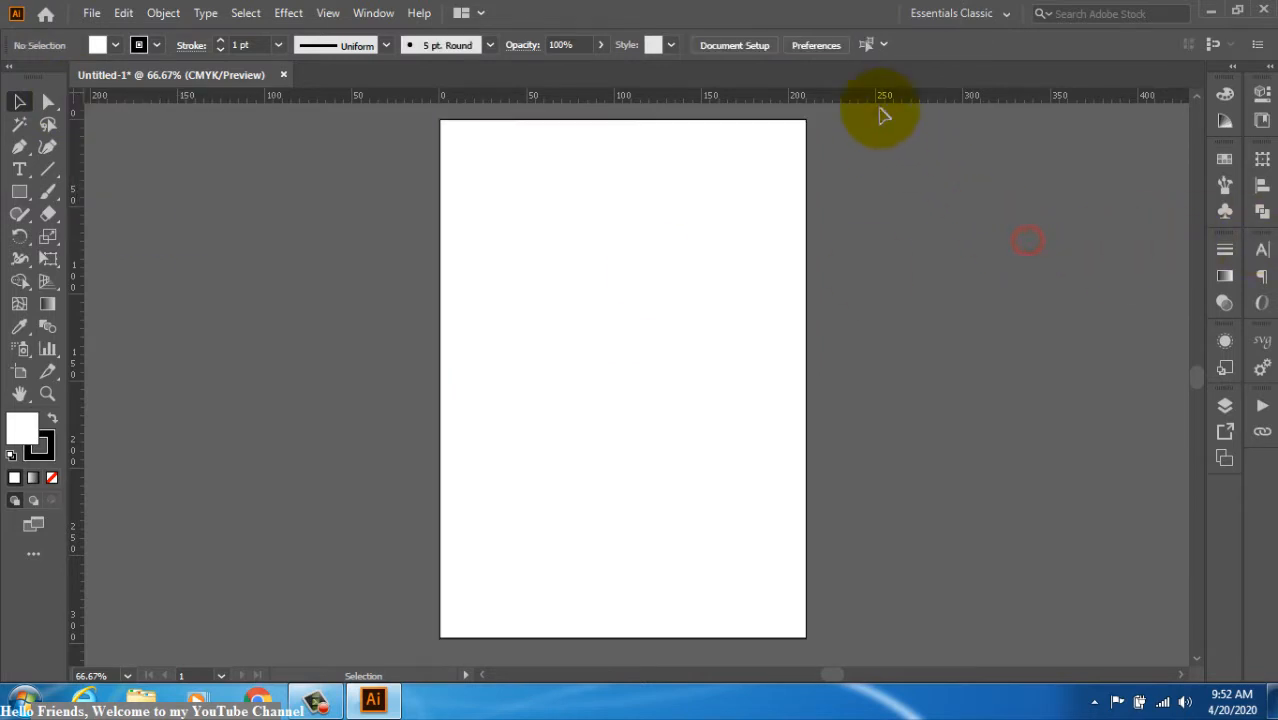
Step: Shrink the rectangle about its center by 15 mm each way, to 195 mm wide and 282 mm high
left_click(803, 146)
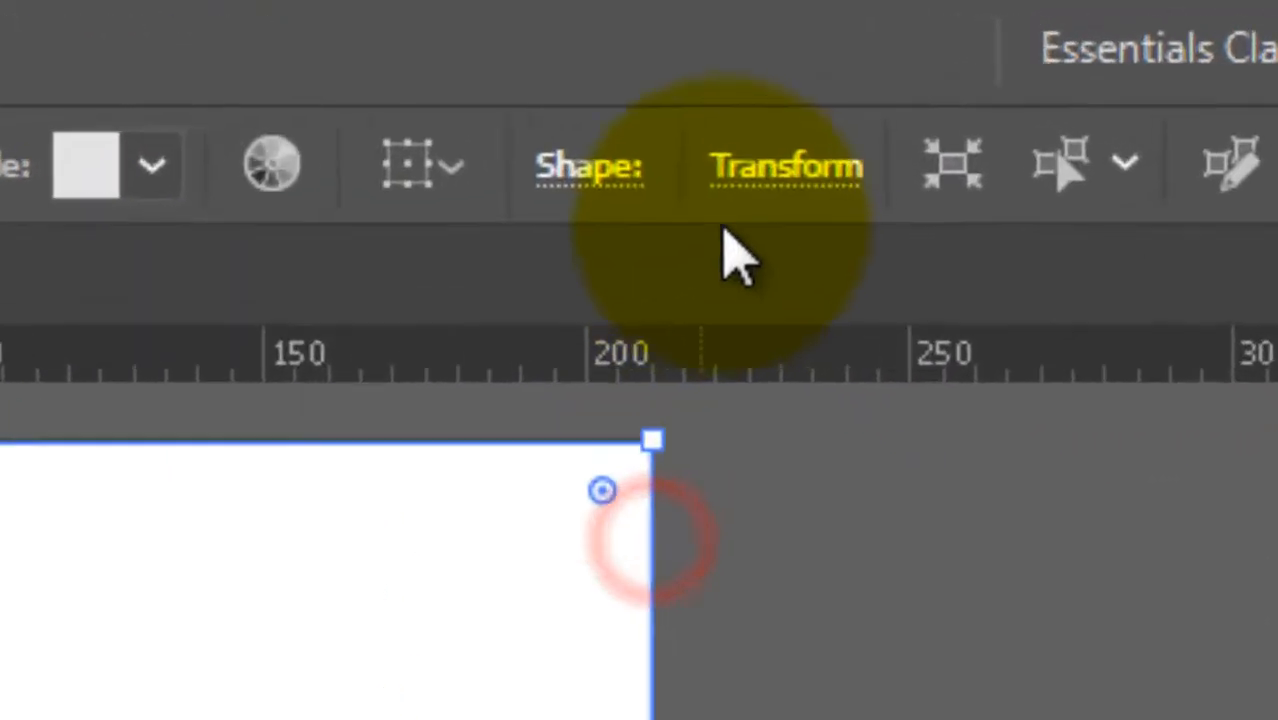
left_click(835, 42)
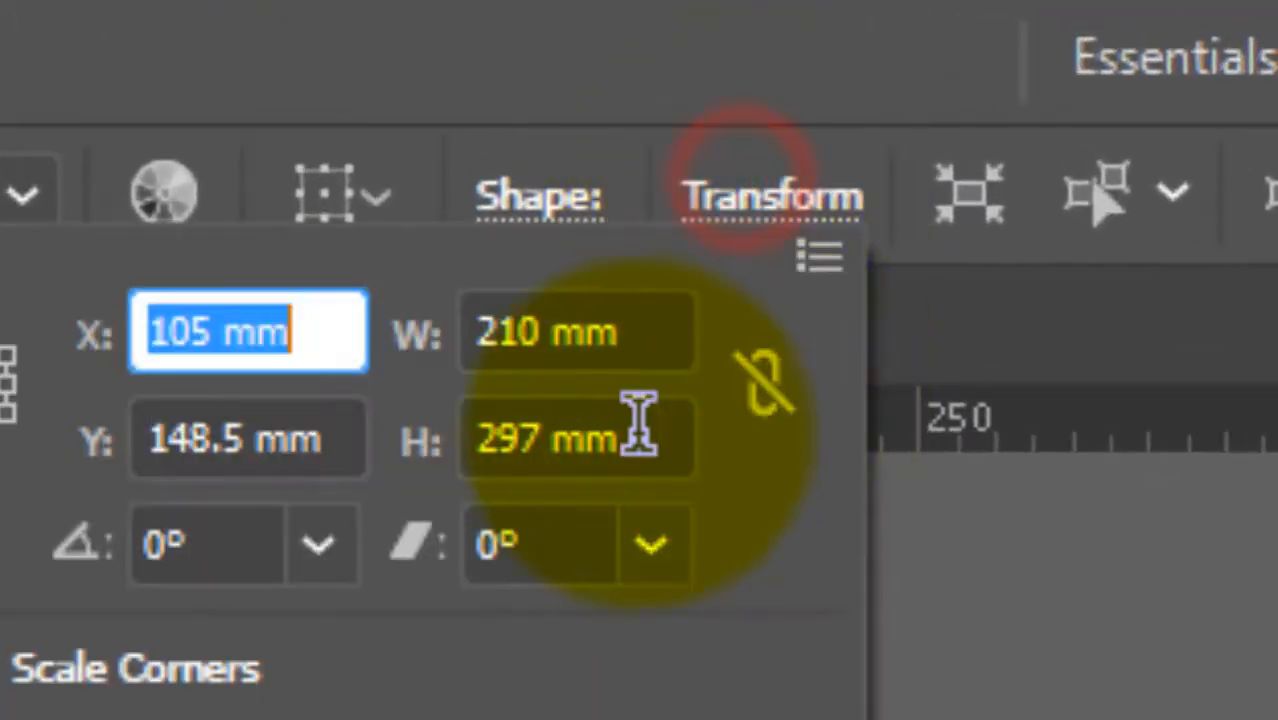
left_click(655, 322)
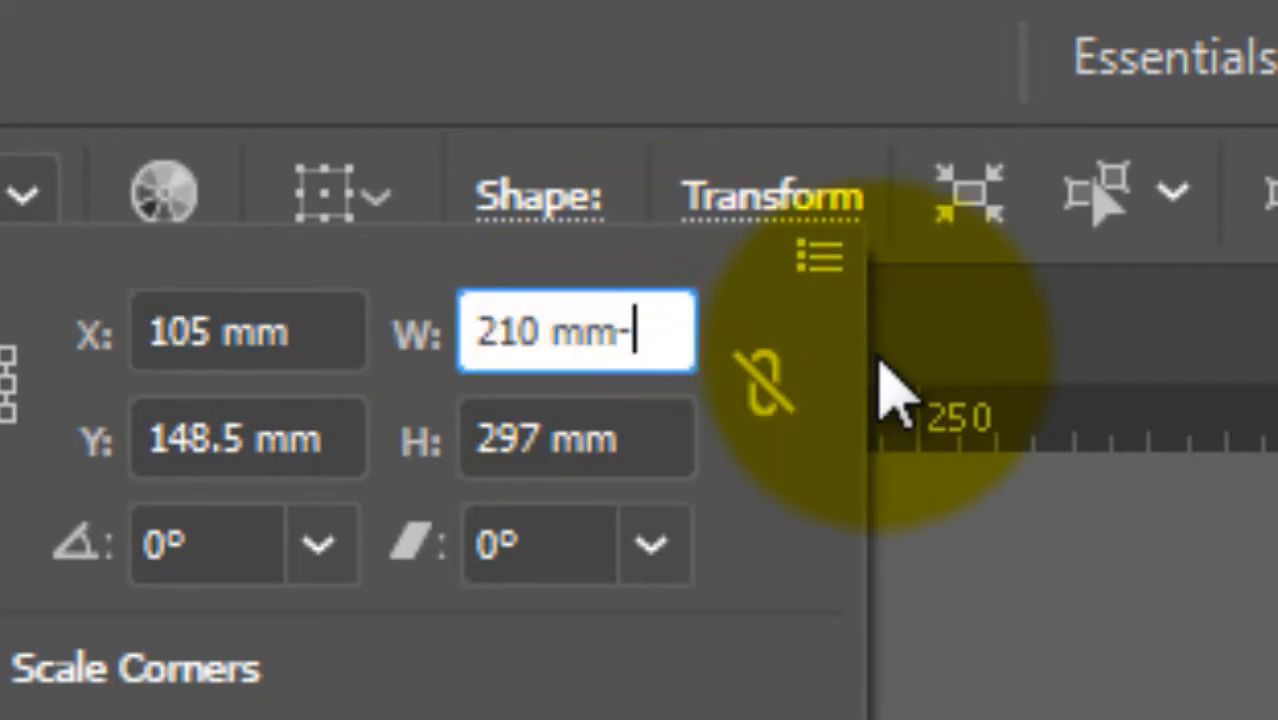
left_click(671, 430)
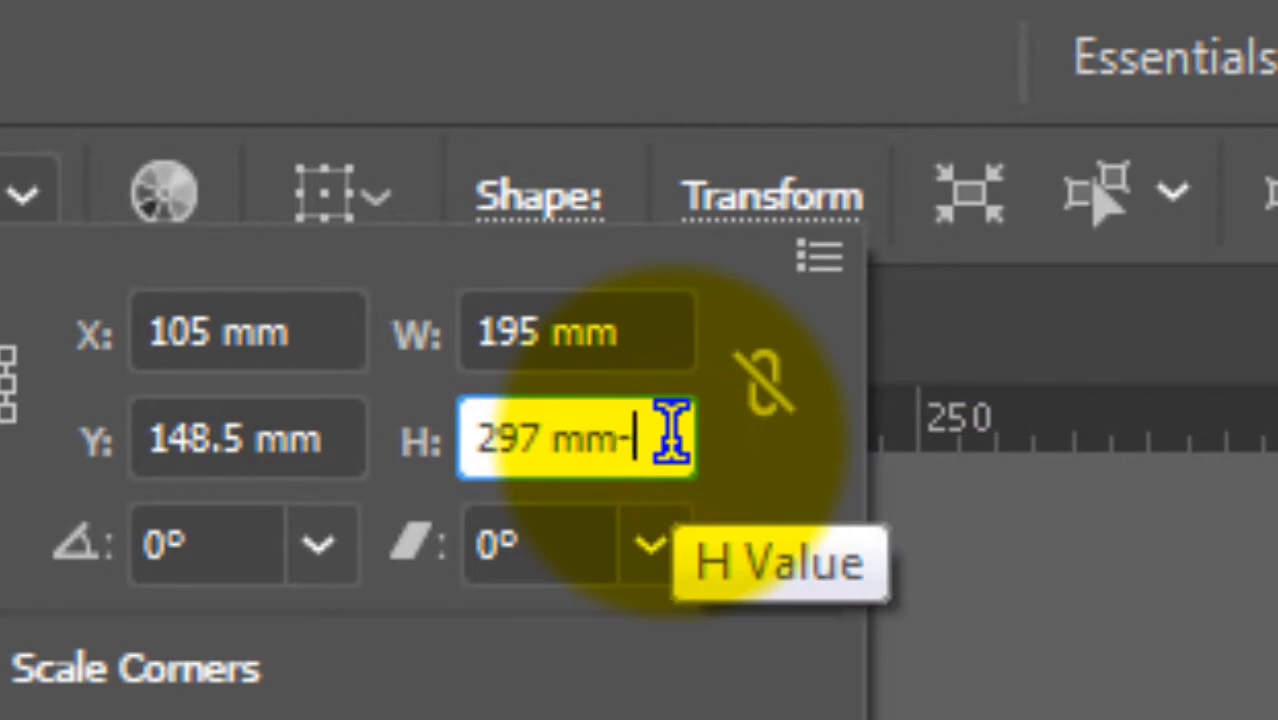
type("-15")
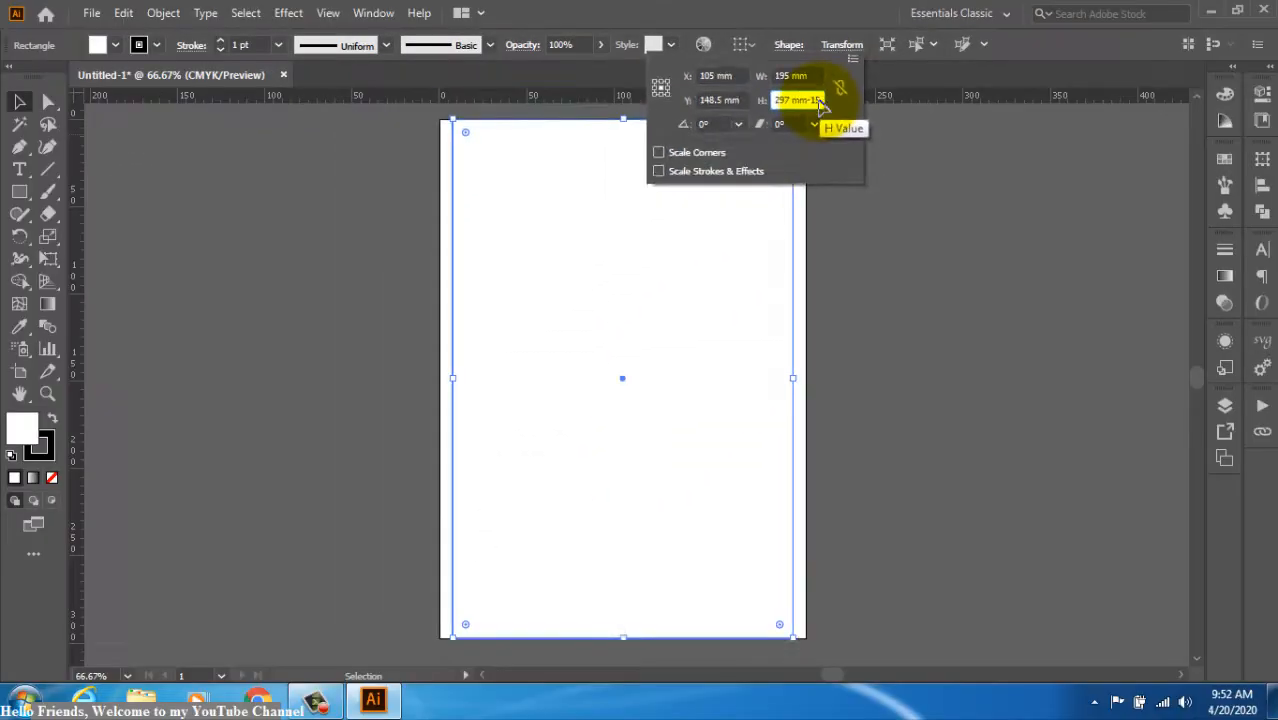
key("Return")
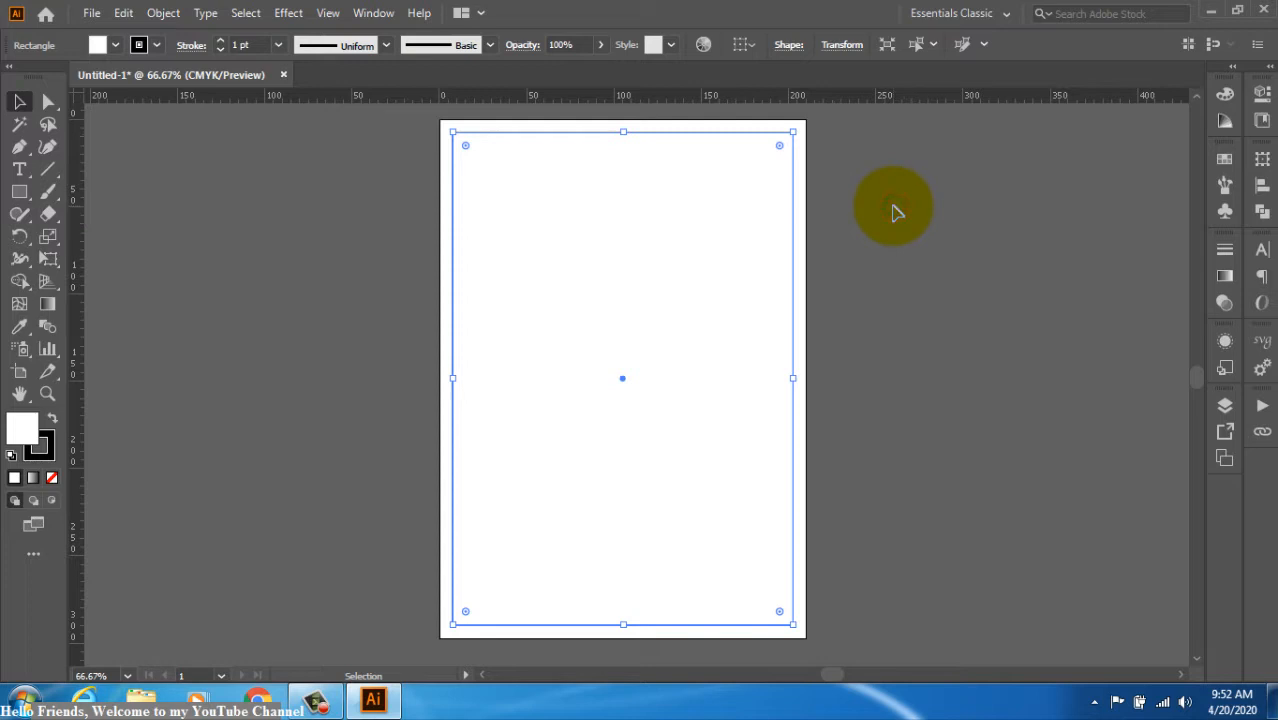
left_click(861, 201)
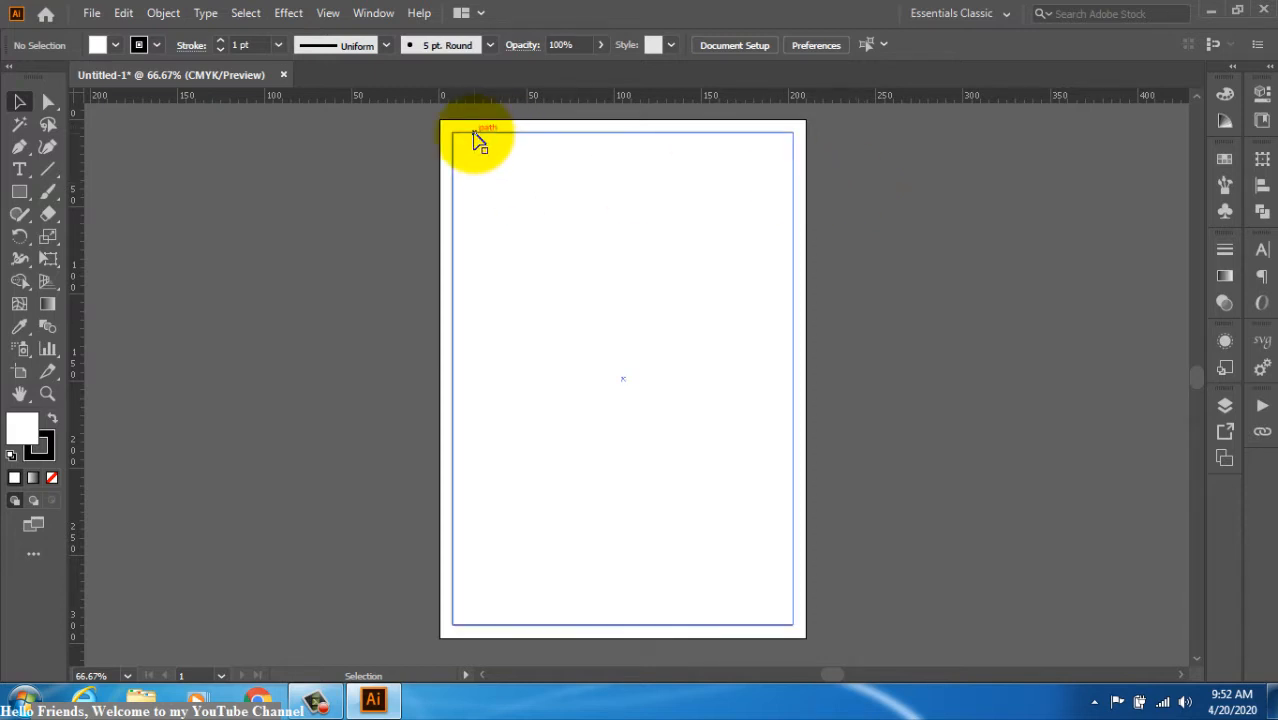
left_click(331, 161)
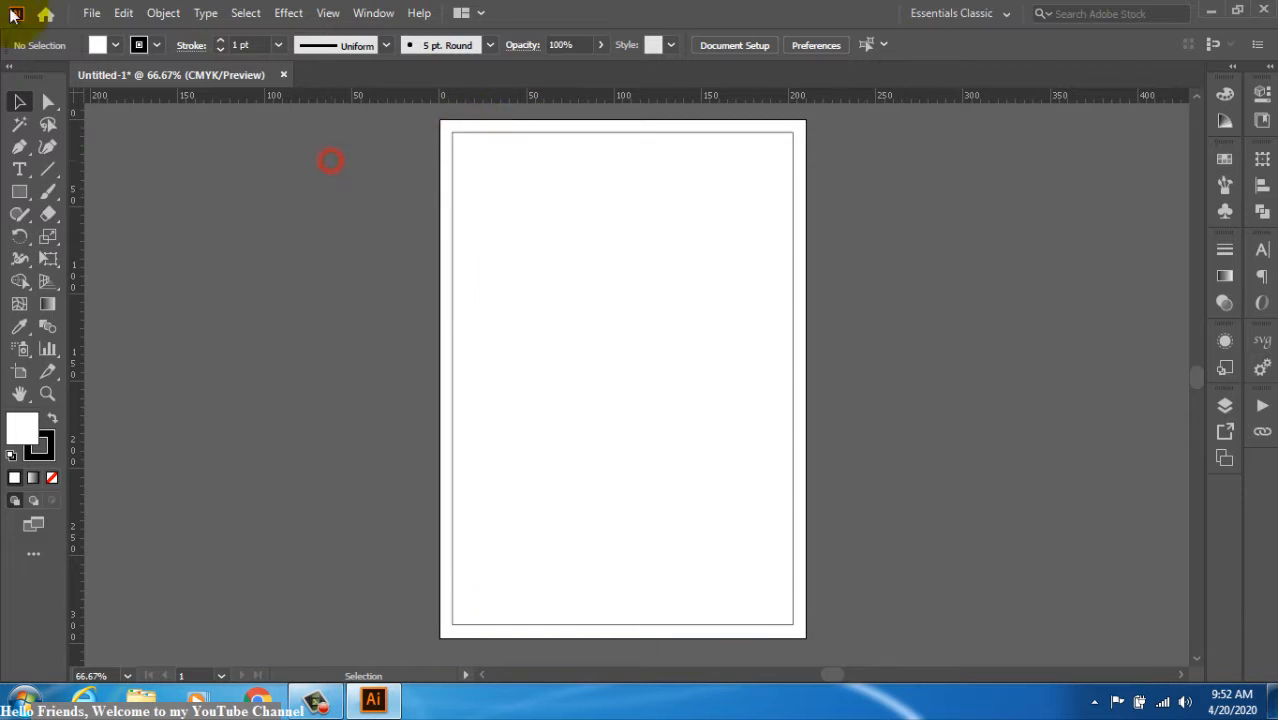
Step: Place the image ID Card001000-01 from the Id-Card folder onto the artboard at its original size
left_click(91, 14)
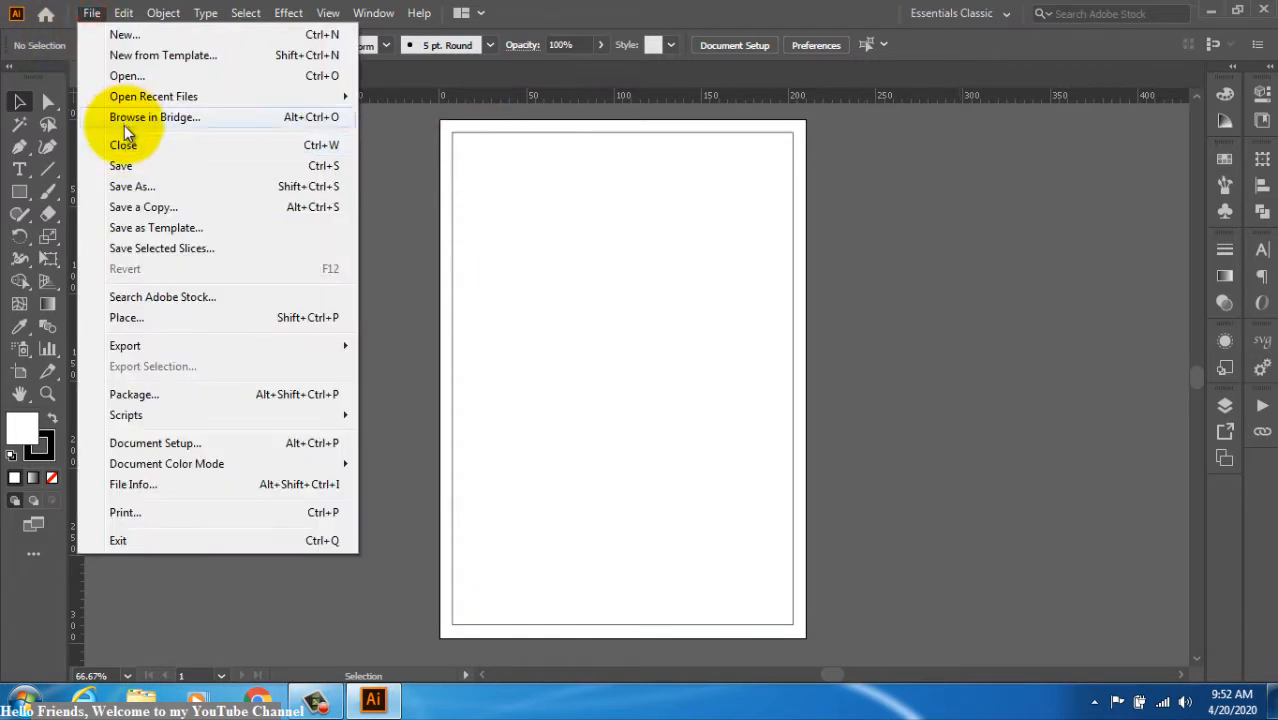
left_click(190, 320)
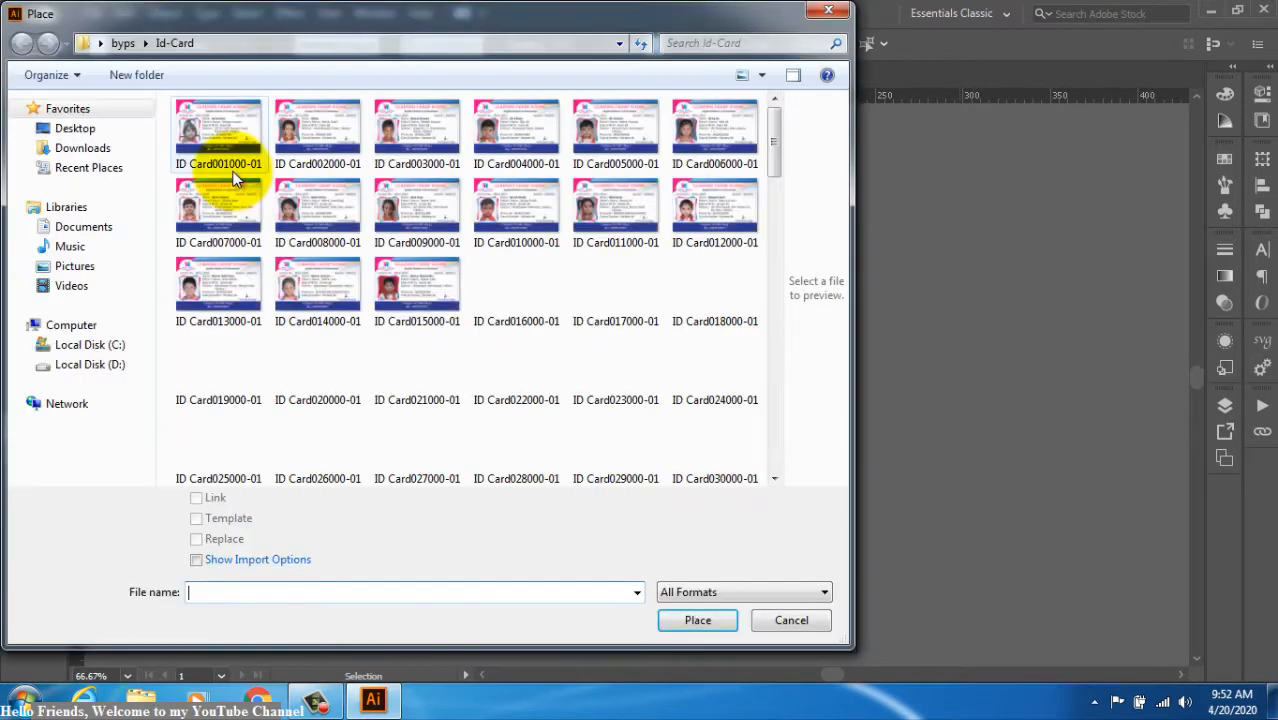
left_click(209, 136)
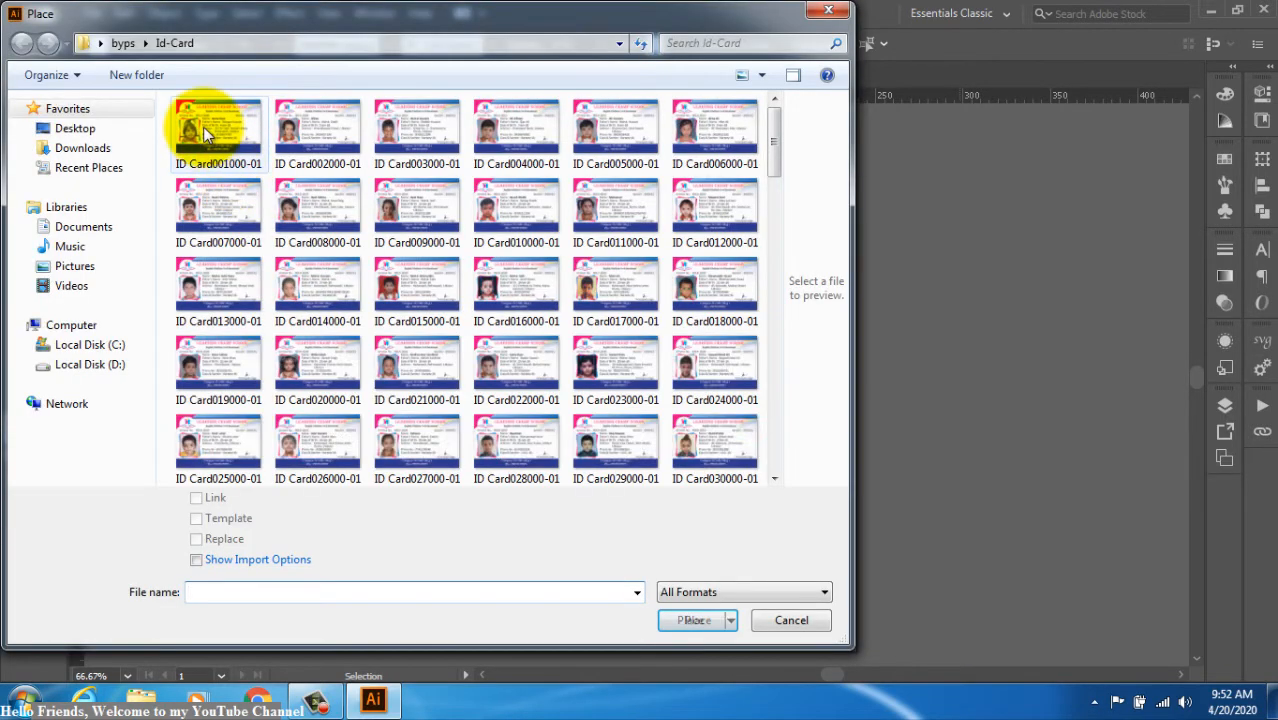
left_click(692, 621)
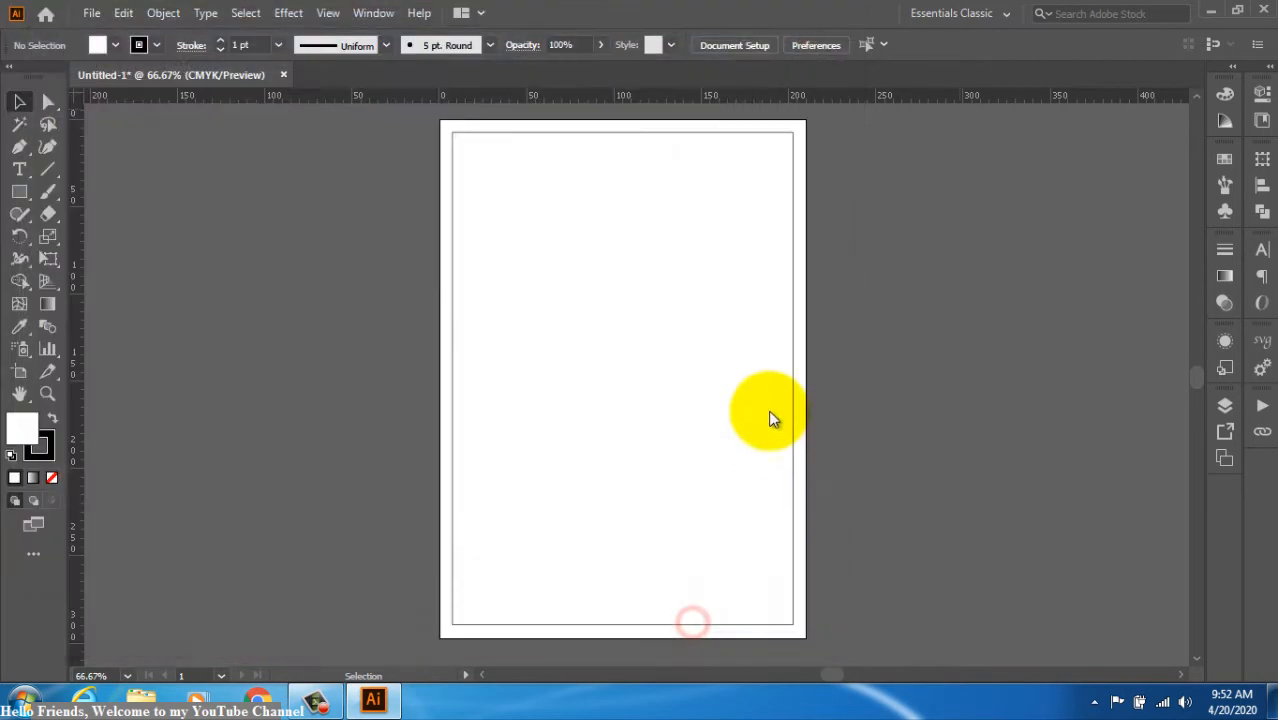
left_click(703, 277)
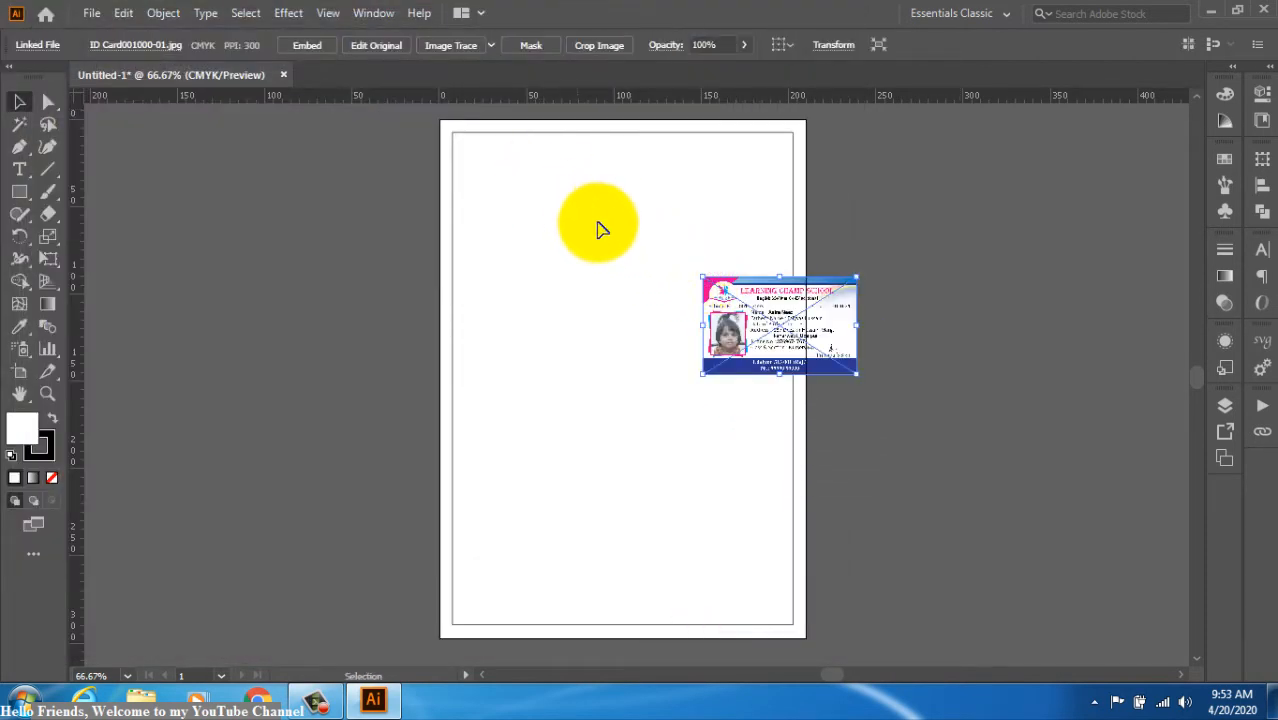
Step: Align the placed ID card to the left and top edges of the margin rectangle
left_click(557, 133, "shift")
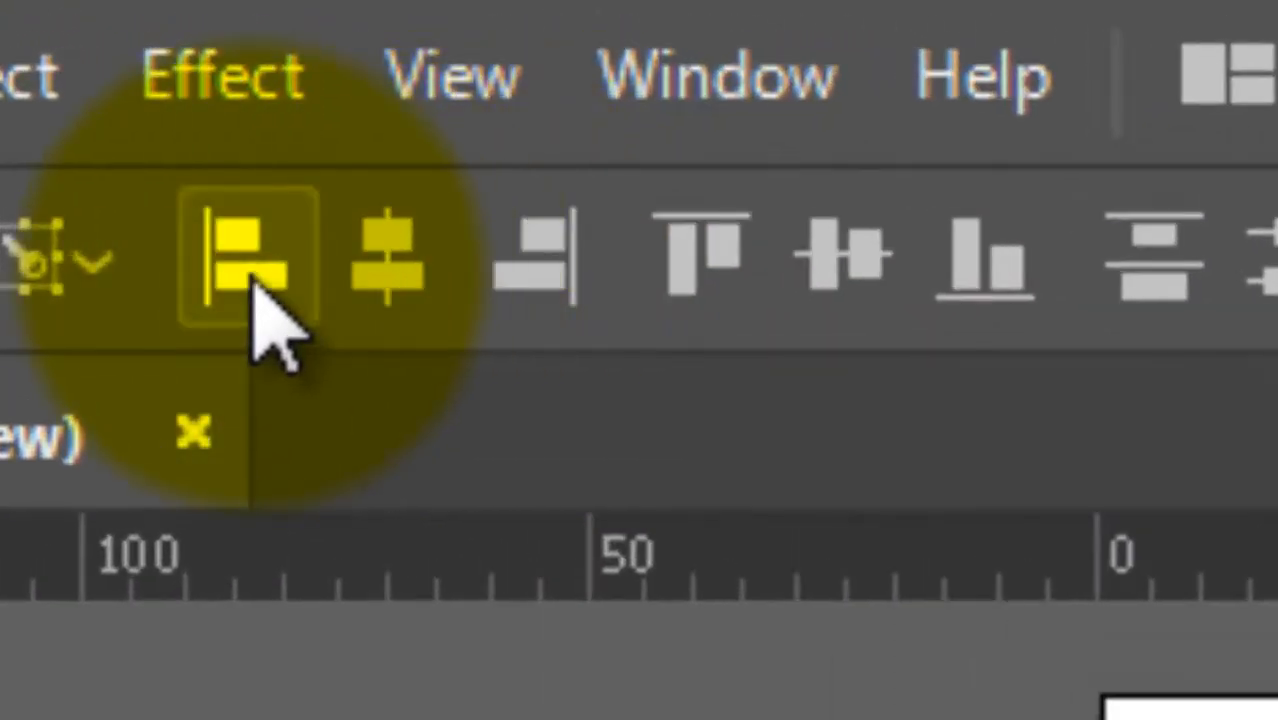
left_click(255, 285)
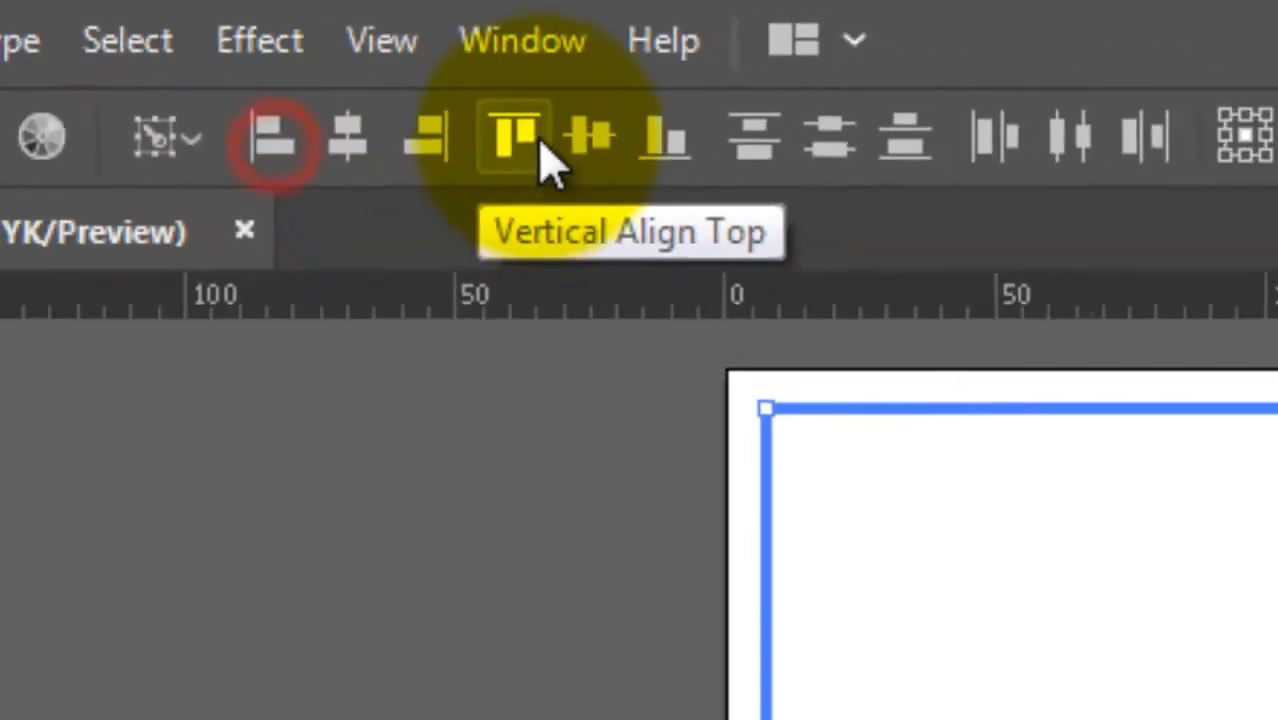
left_click(702, 255)
left_click(352, 234)
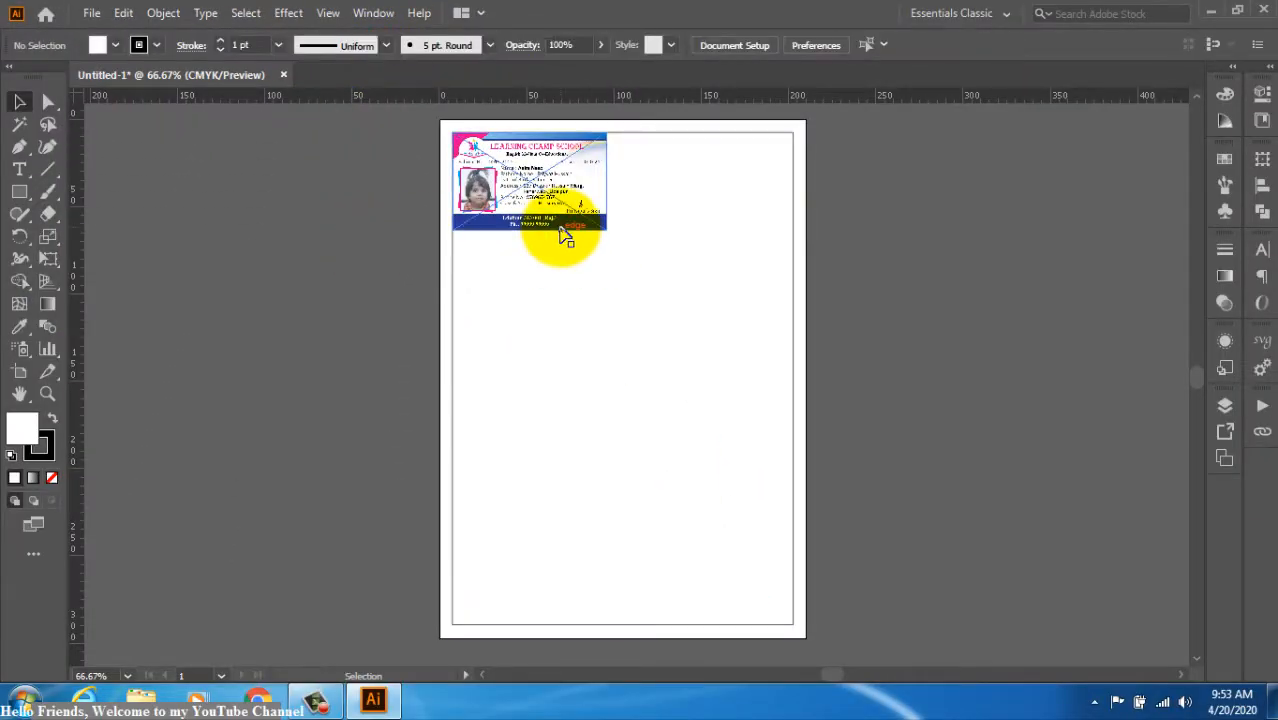
Step: Duplicate the ID card horizontally by 106.95 mm so the copy meets the margin rectangle's right edge
left_click_drag(563, 235, 761, 235)
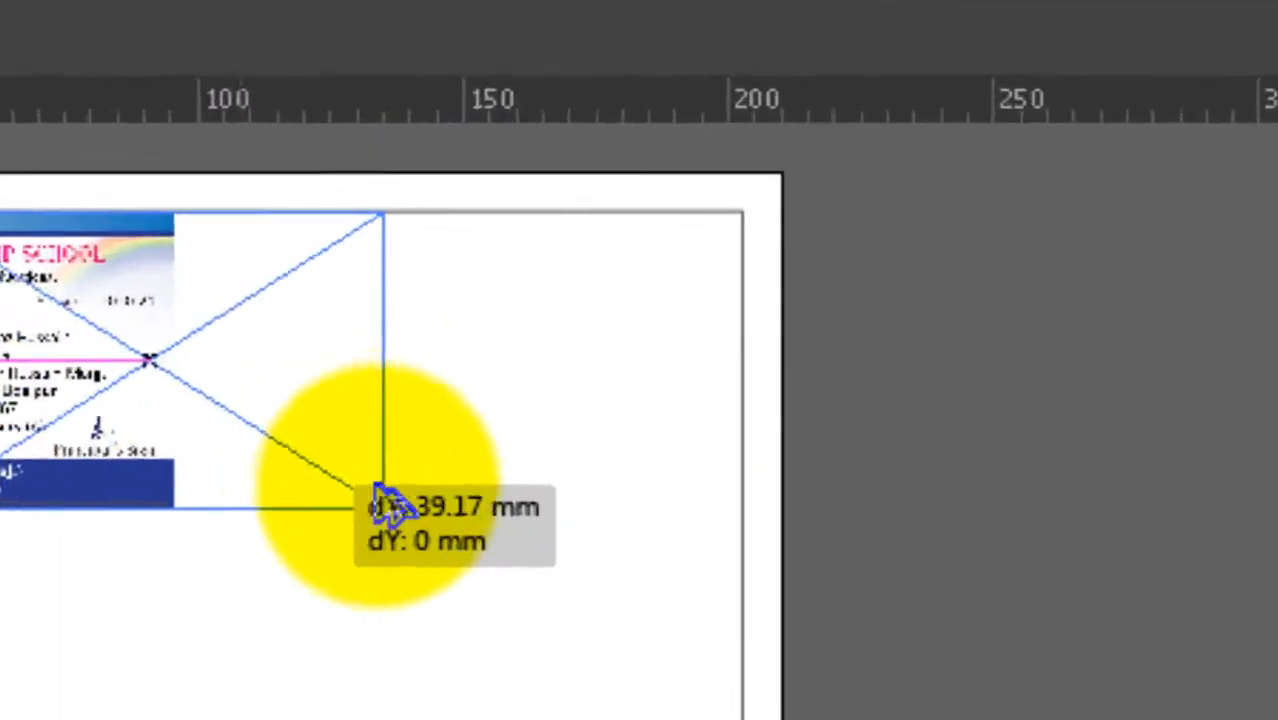
mouse_move(556, 608)
left_mouse_down()
mouse_move(519, 608)
mouse_move(535, 608)
left_mouse_up()
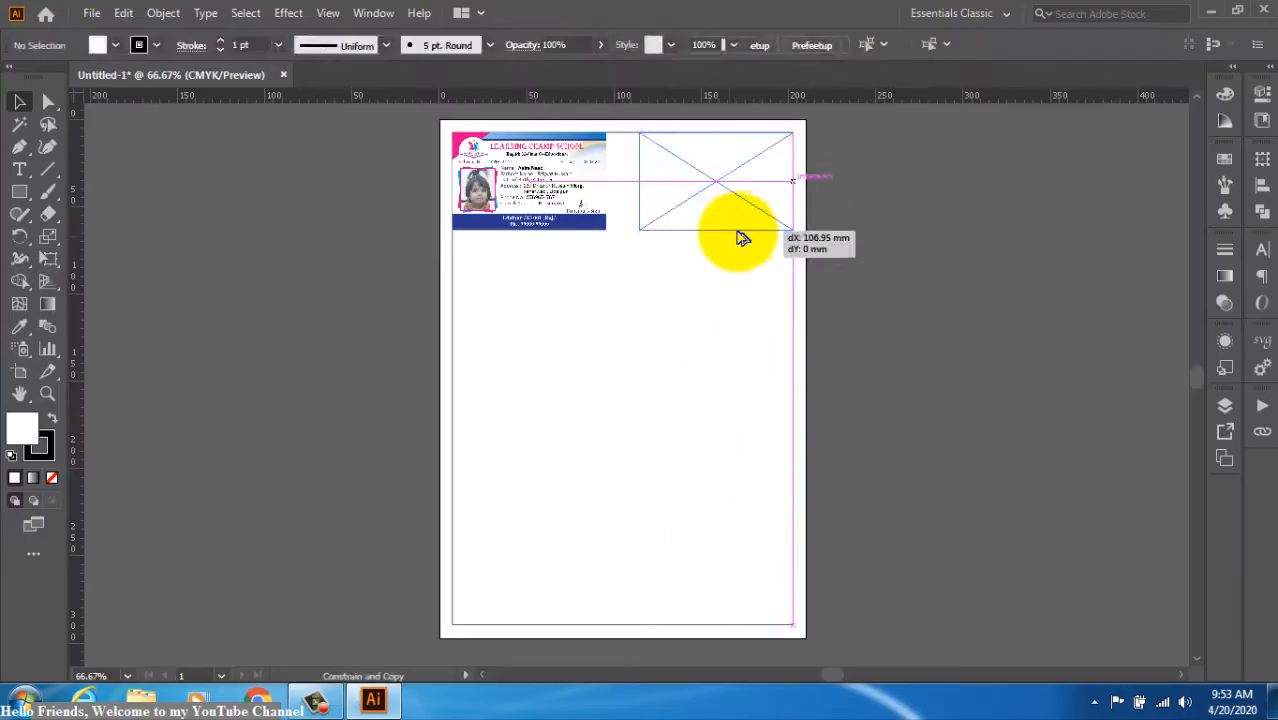
left_click_drag(742, 238, 742, 238)
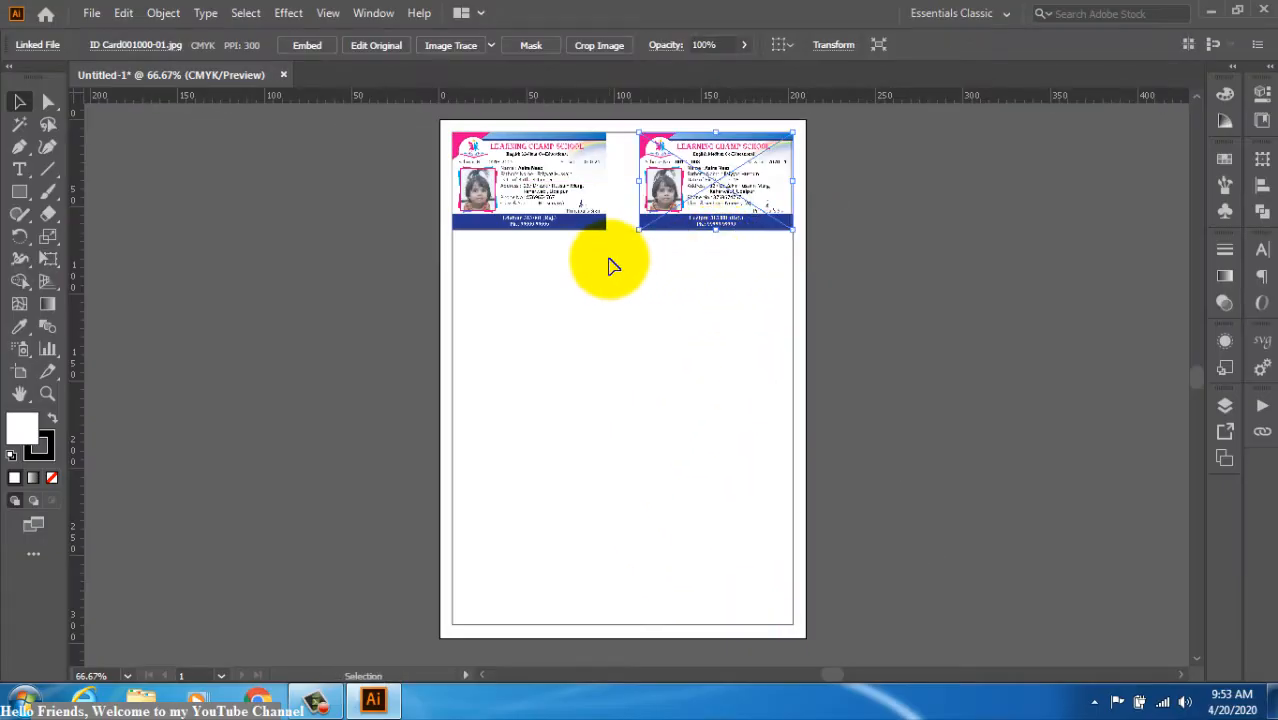
Step: Select both ID cards and duplicate them straight down as a second row with a small gap
left_click(570, 259)
left_click_drag(676, 284, 591, 228)
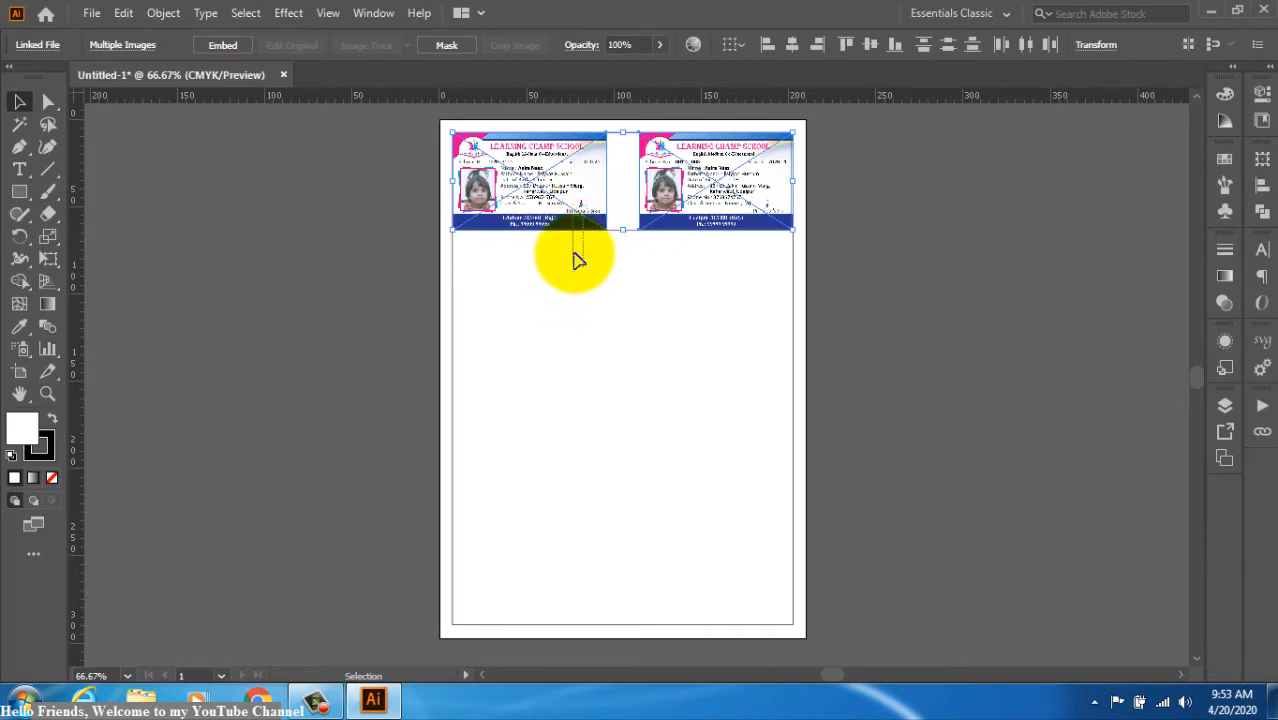
left_click(591, 236)
left_click(699, 222, "shift")
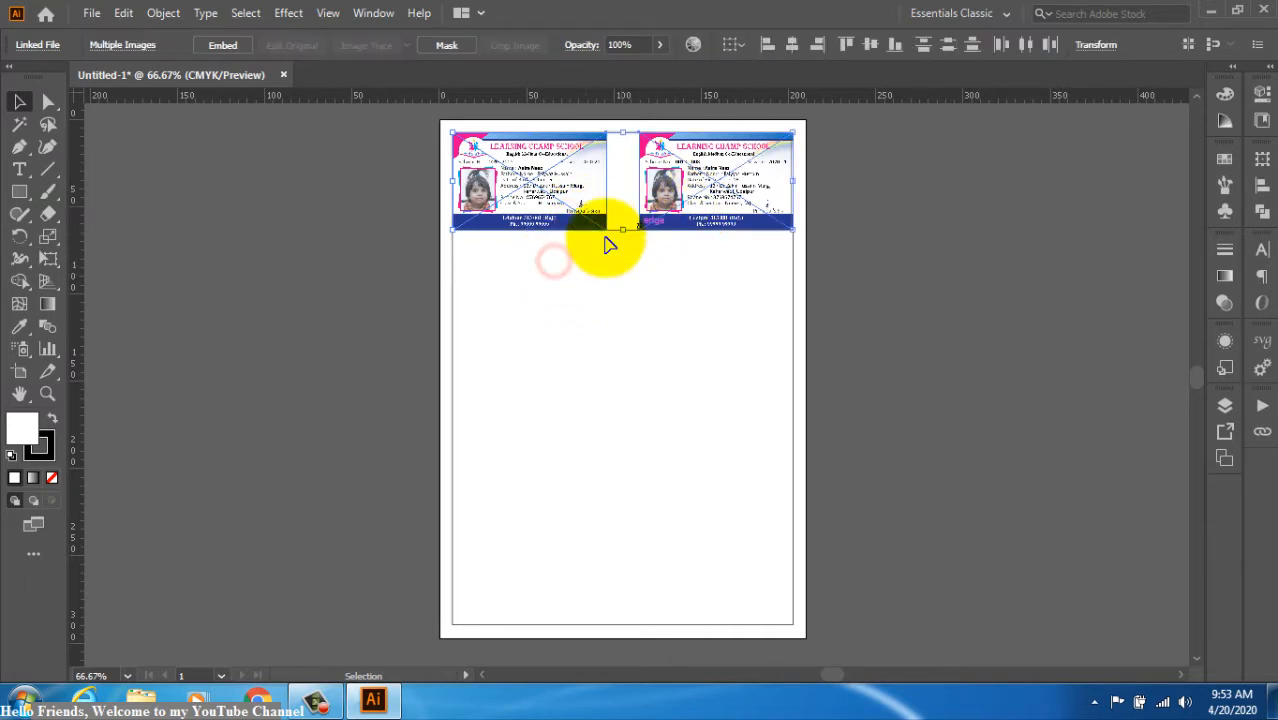
left_click_drag(595, 233, 585, 342)
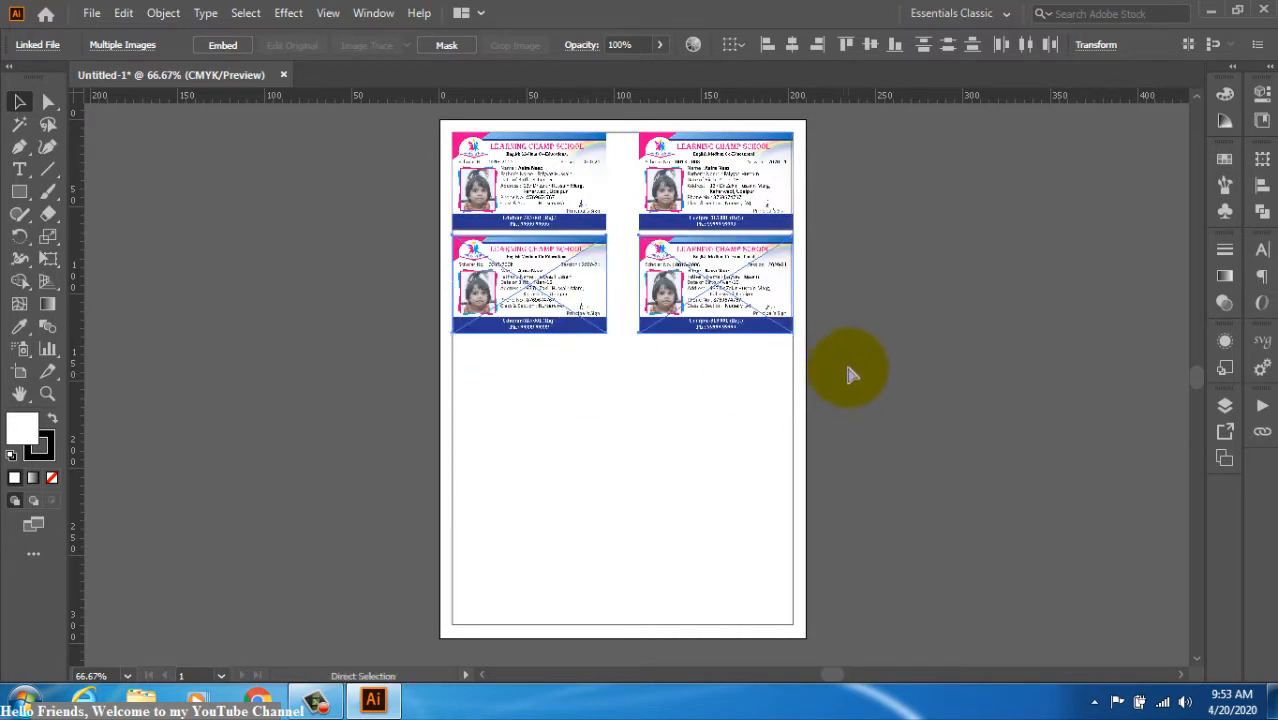
Step: Repeat the row duplication three more times to make five rows of ID cards
key("ctrl+d")
key("ctrl+d")
key("ctrl+d")
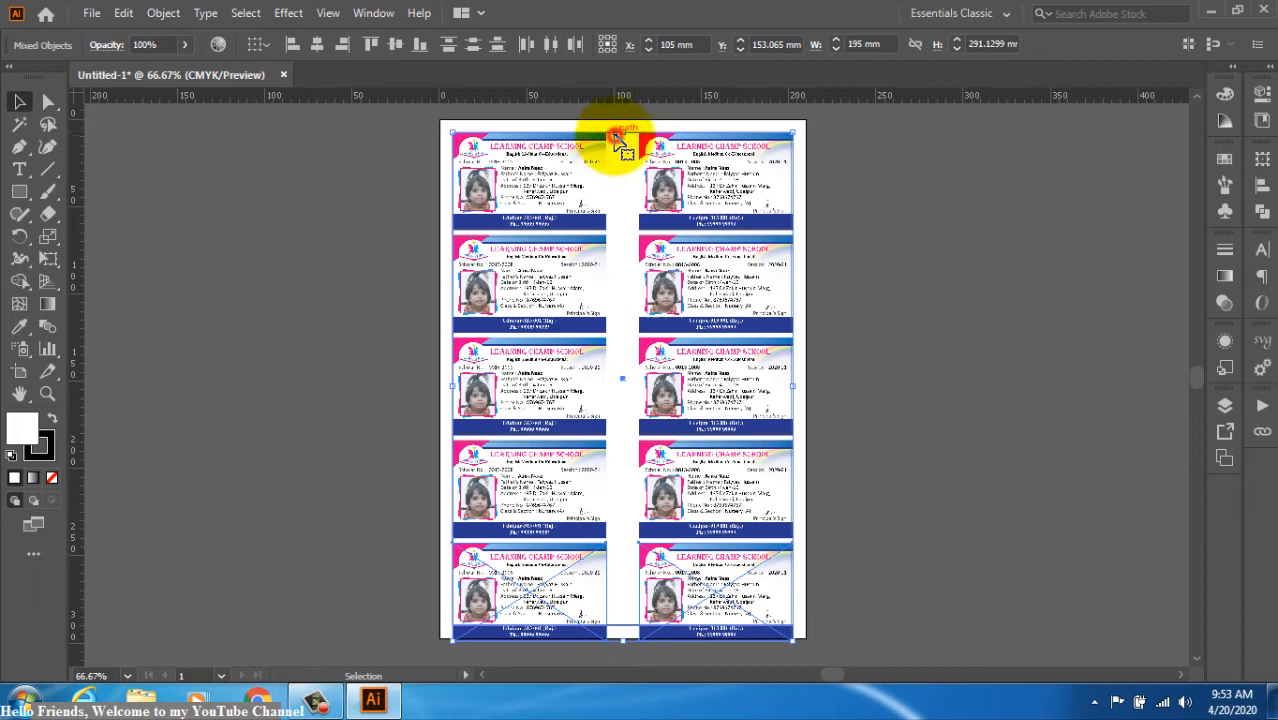
Step: Align the last row of cards to the margin rectangle's bottom edge, using the rectangle as key object
left_click(616, 136)
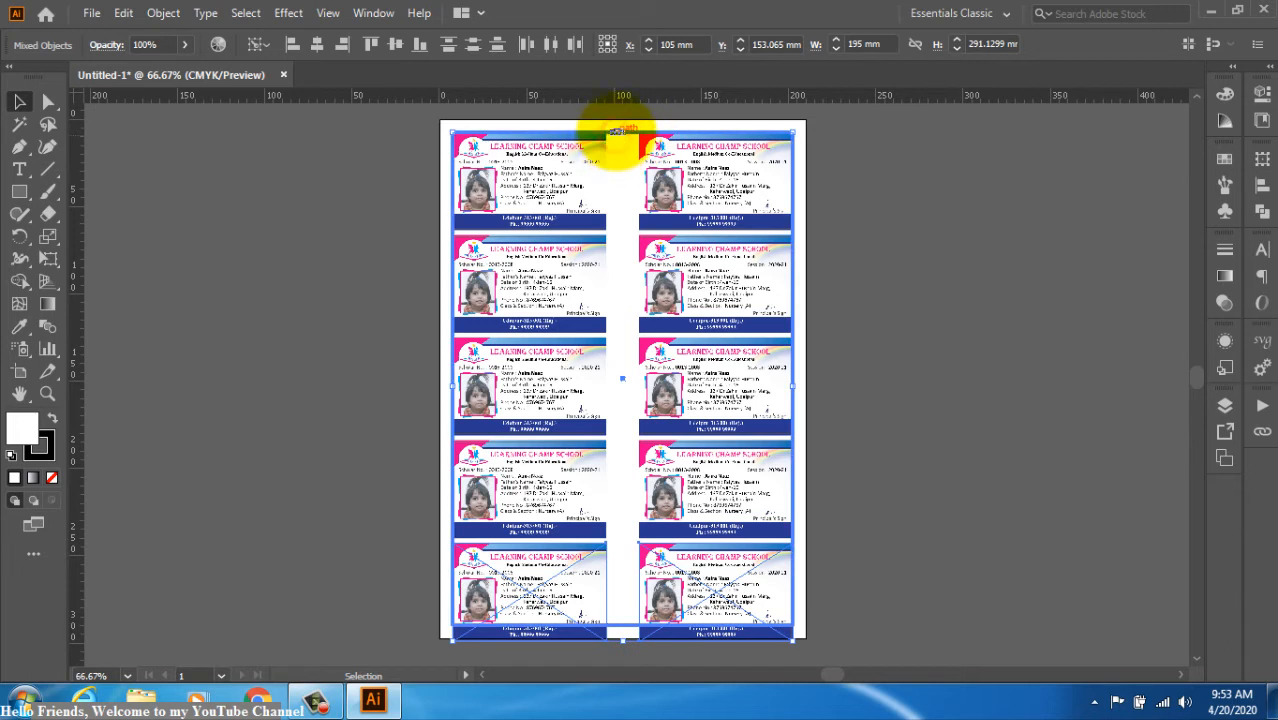
left_click(418, 46)
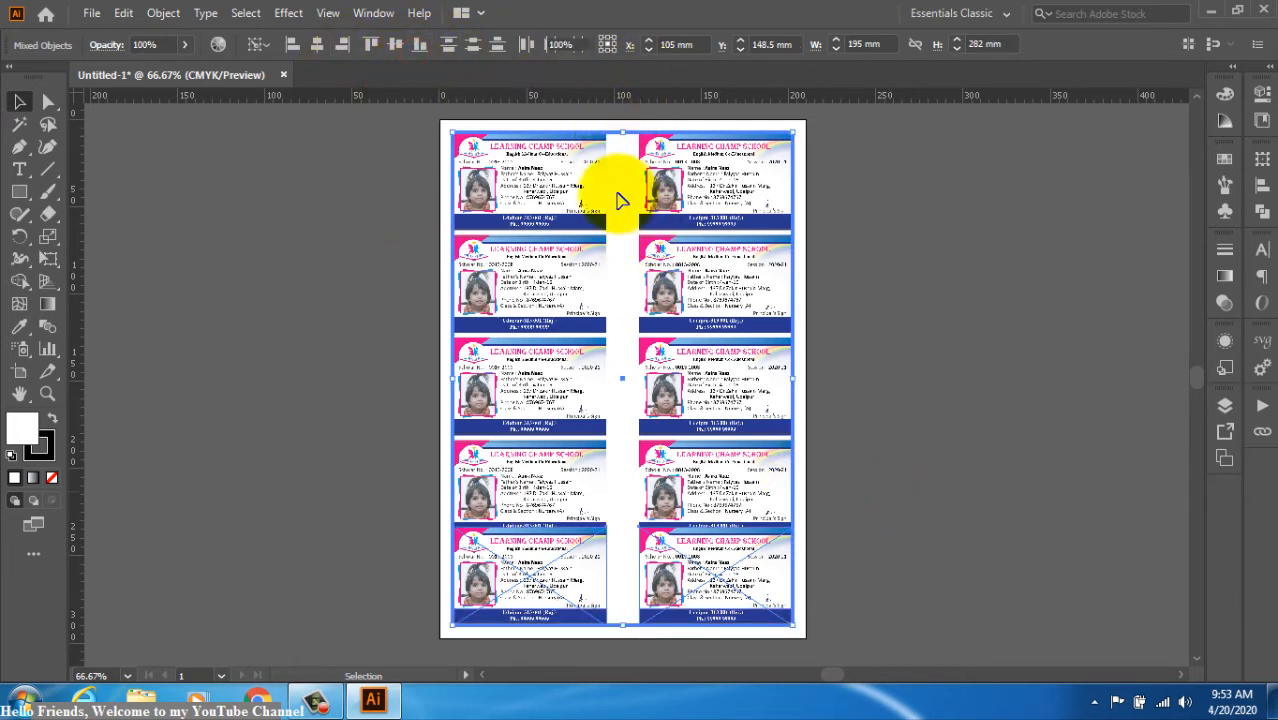
left_click(345, 252)
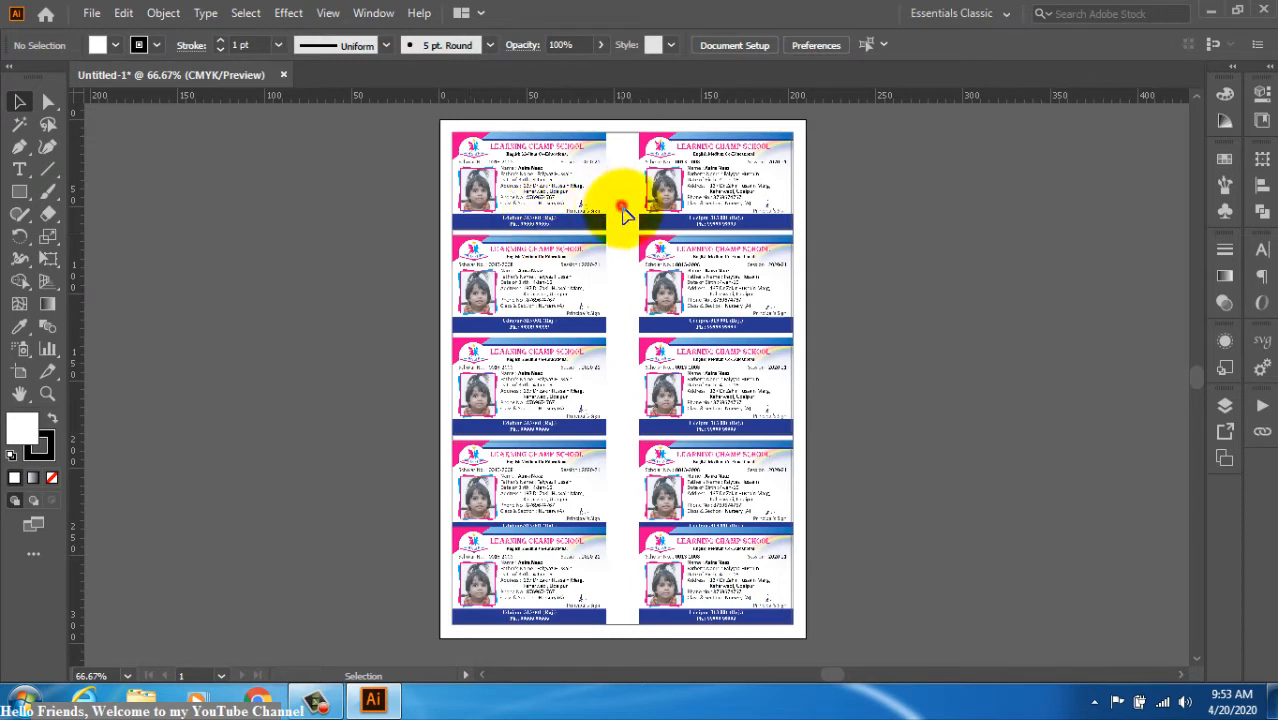
Step: Distribute the five ID cards of each column evenly with Vertical Distribute Center, first the left column, then the right one
left_click_drag(621, 207, 516, 584)
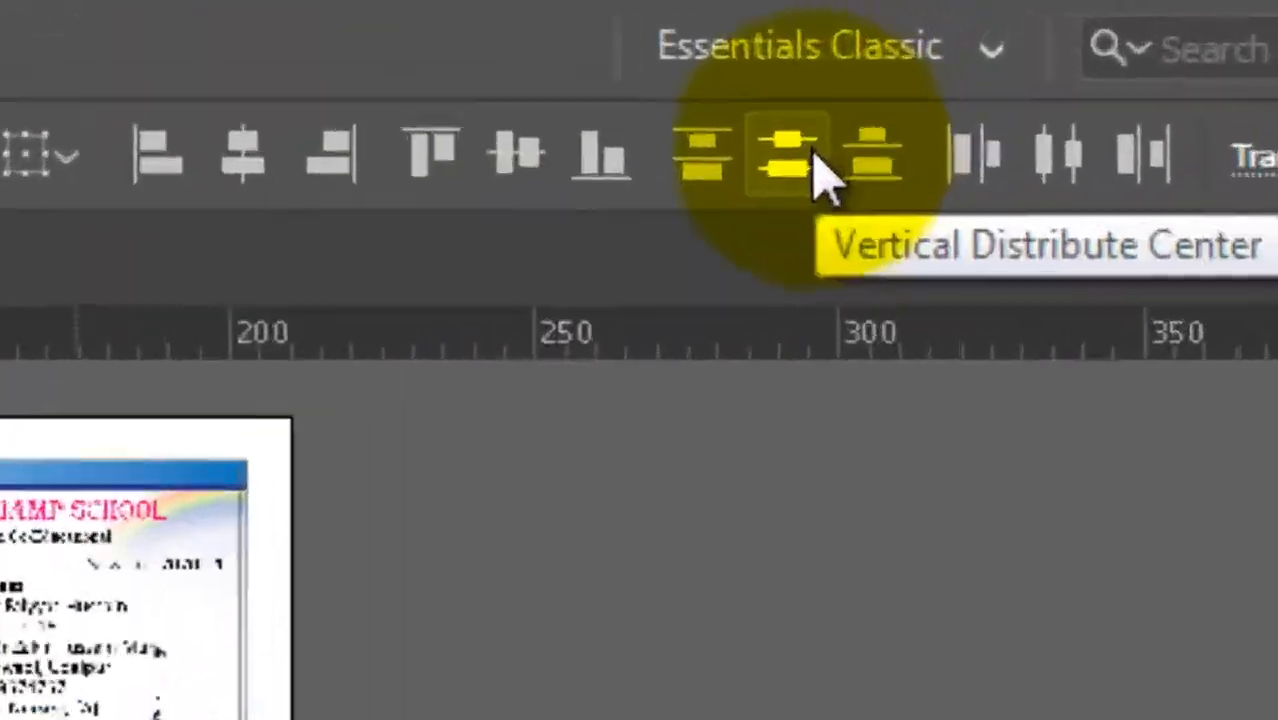
left_click(950, 46)
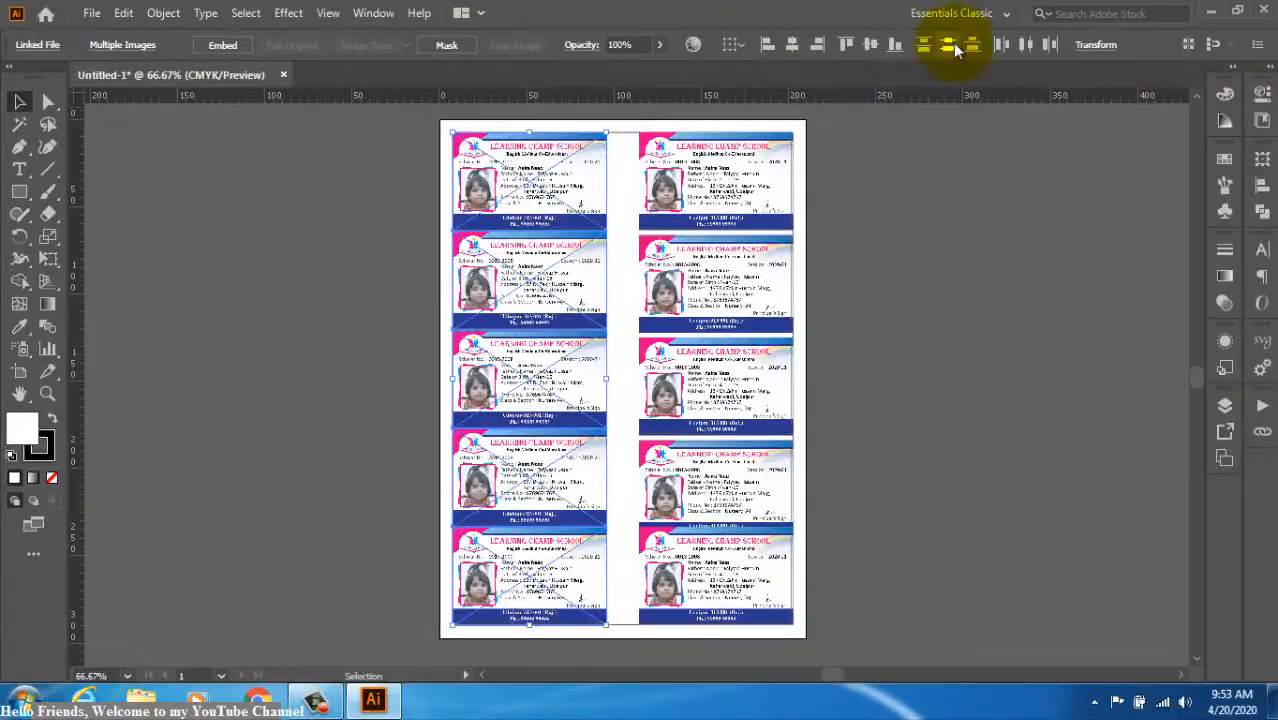
left_click(982, 257)
left_click_drag(628, 206, 695, 580)
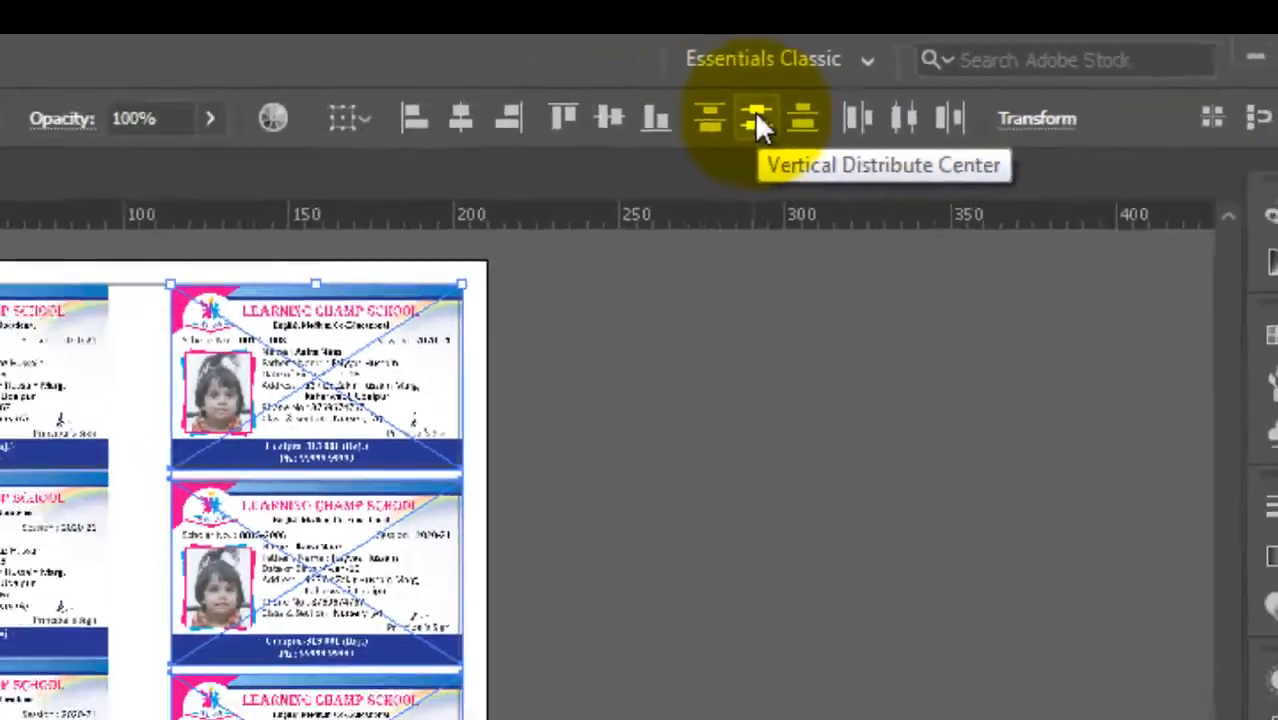
left_click(788, 582)
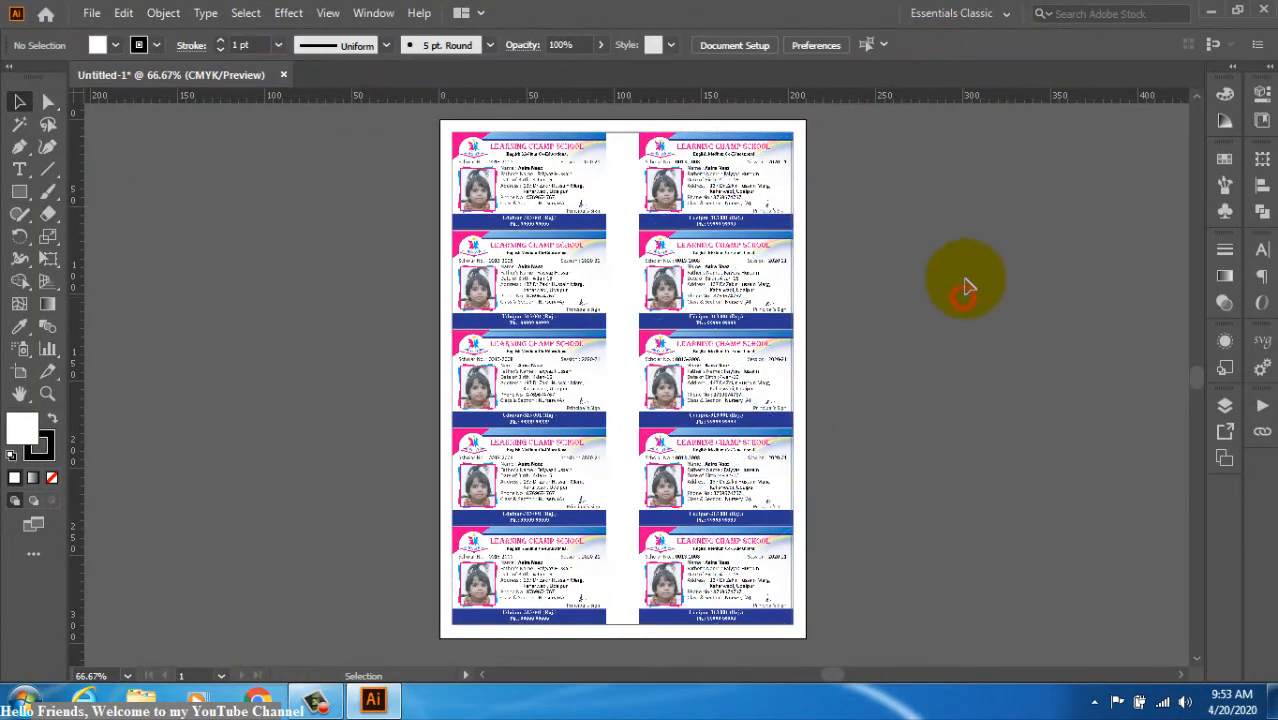
Step: Delete the margin rectangle around the ID cards
left_click(620, 135)
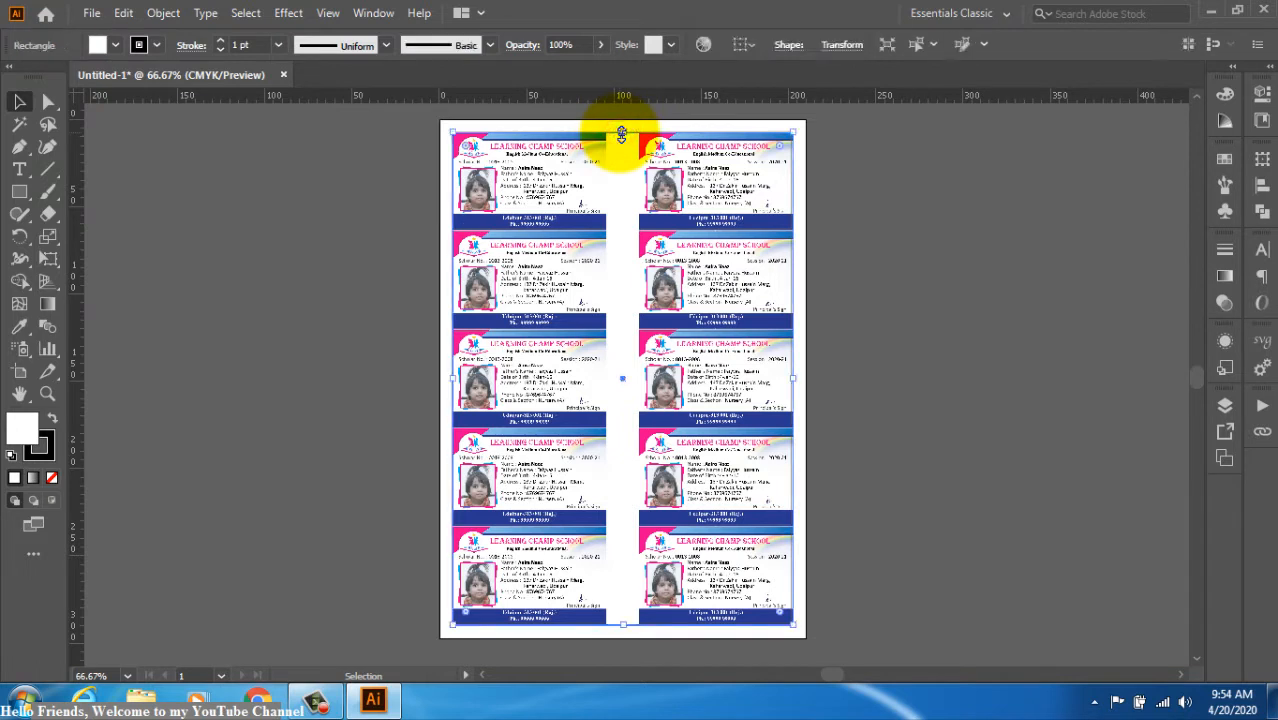
key("Delete")
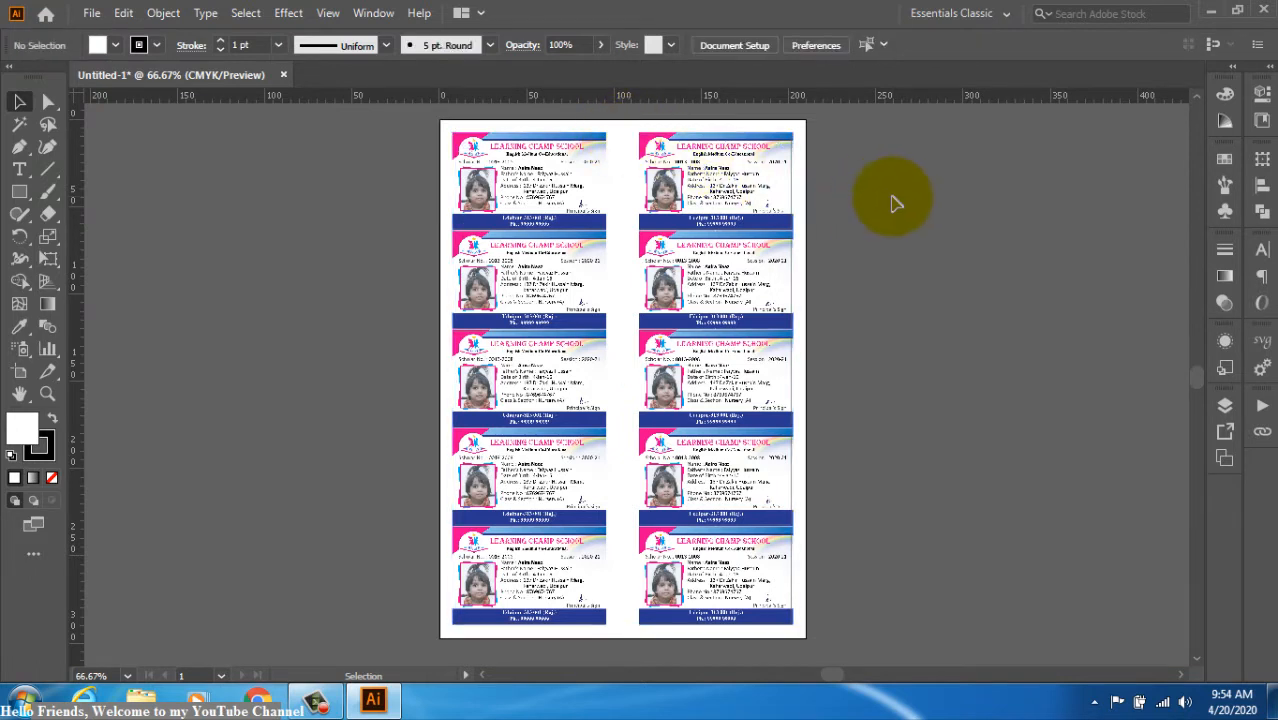
left_click(893, 197)
Step: Select the first ID card on the page, expand Layer 1 and rename that card's linked file to Card1
left_click(597, 141)
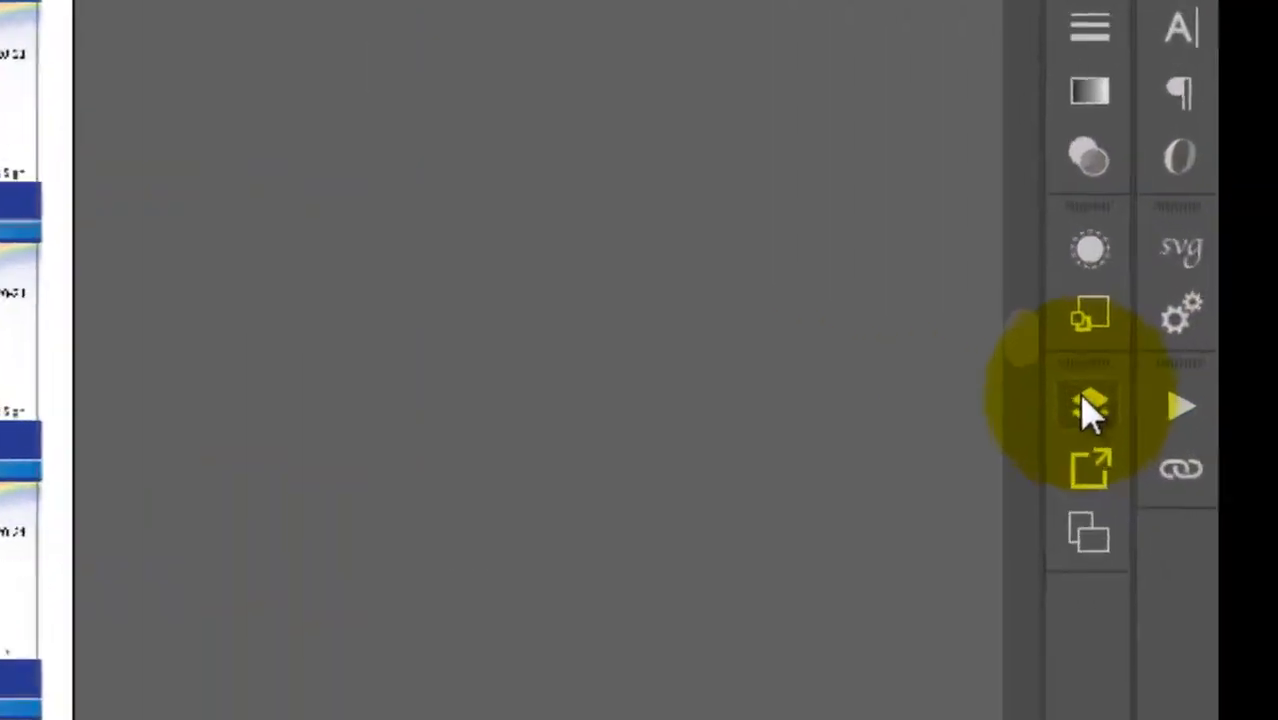
left_click(1090, 410)
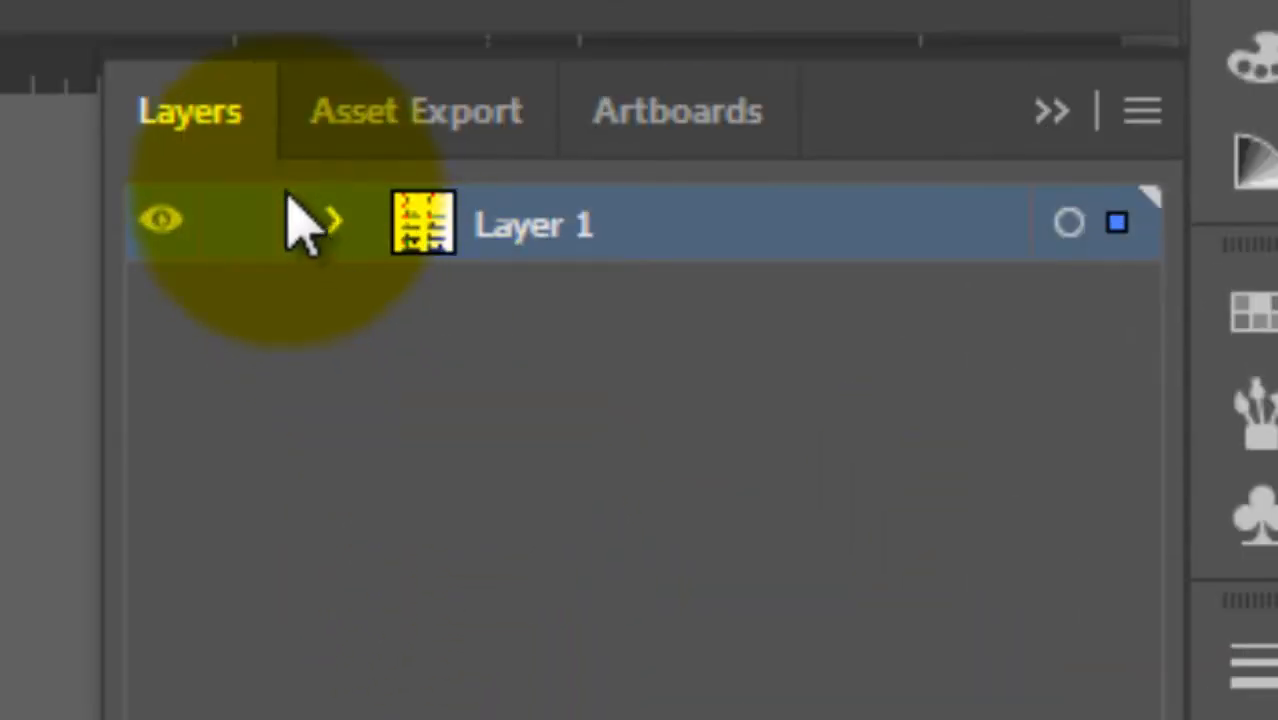
left_click(335, 225)
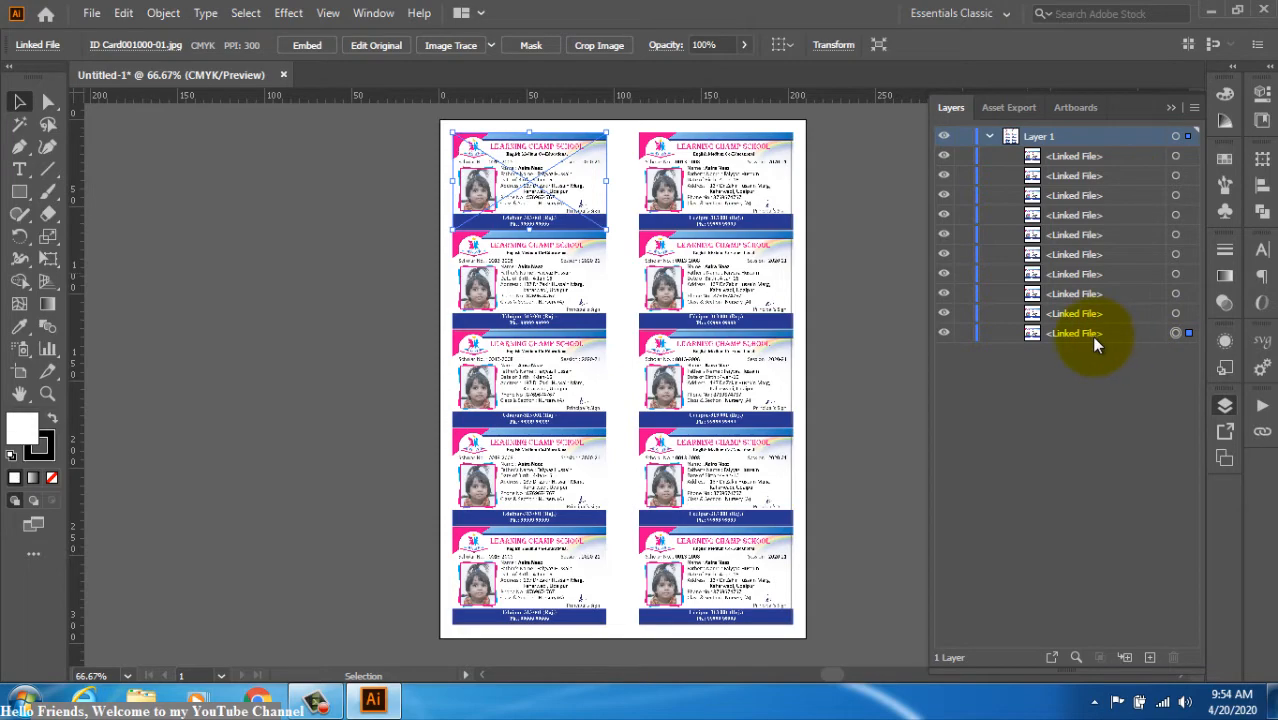
left_click(1064, 332)
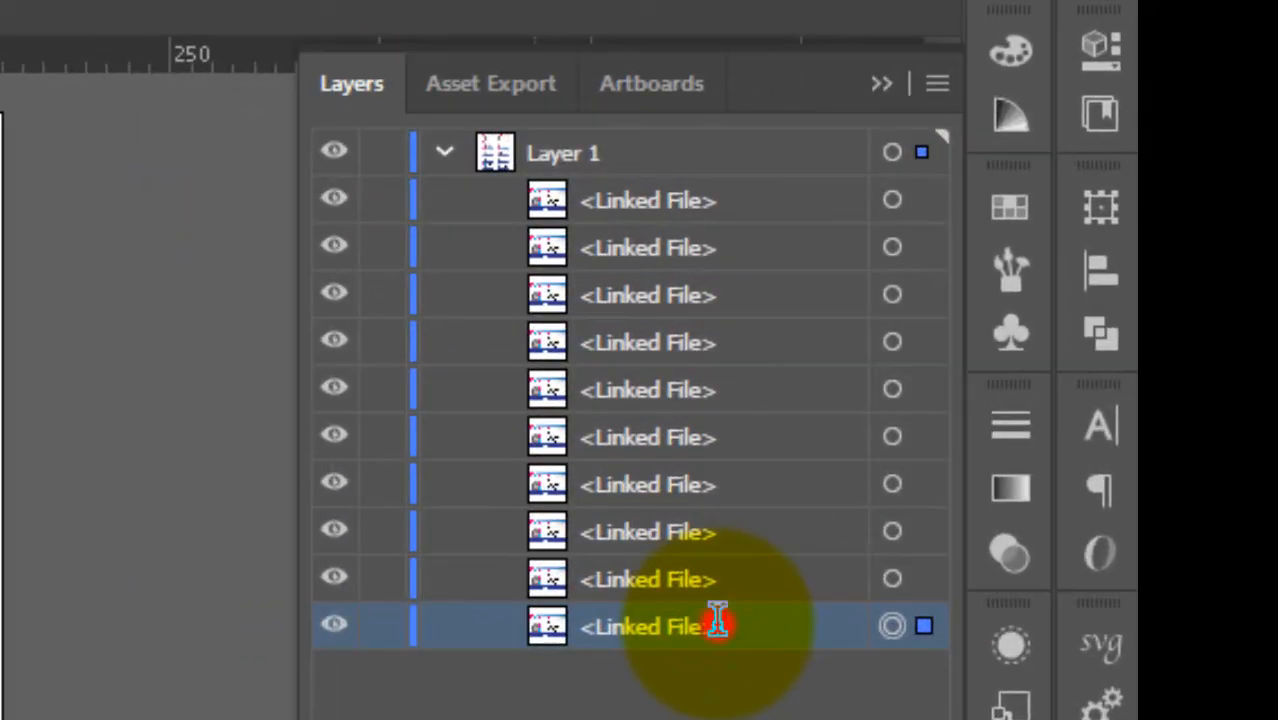
double_click(718, 624)
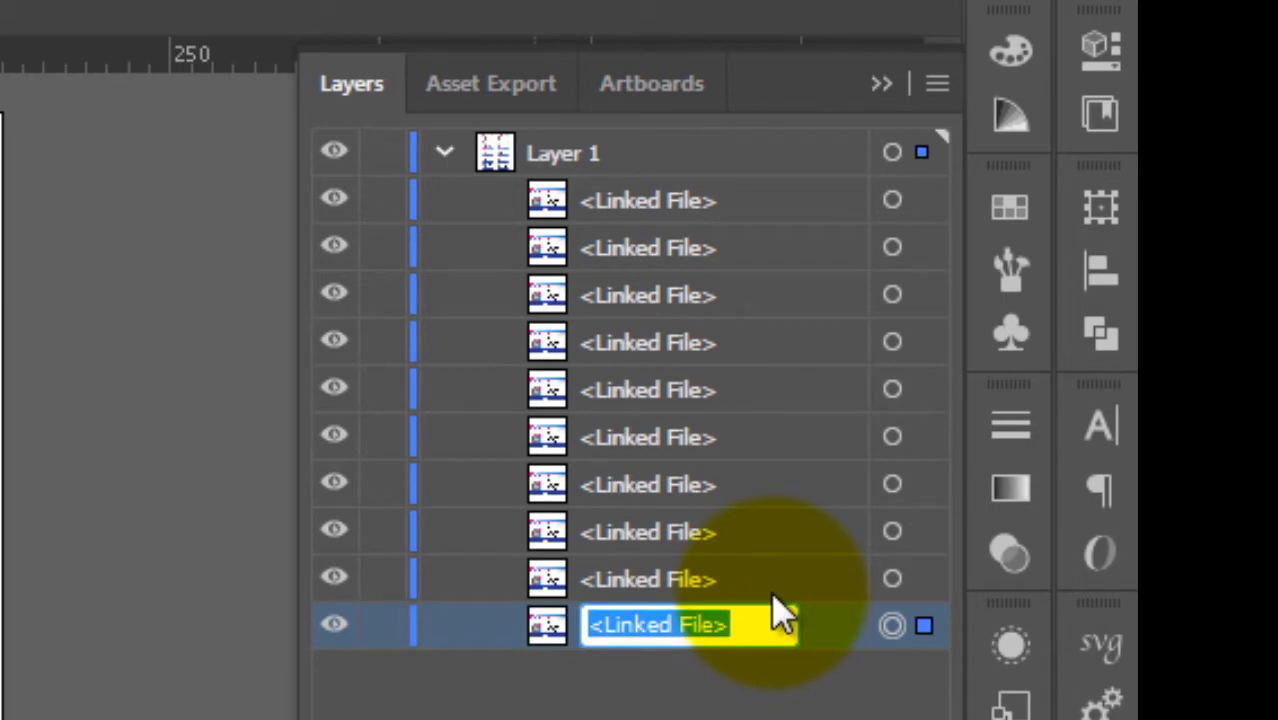
type("c")
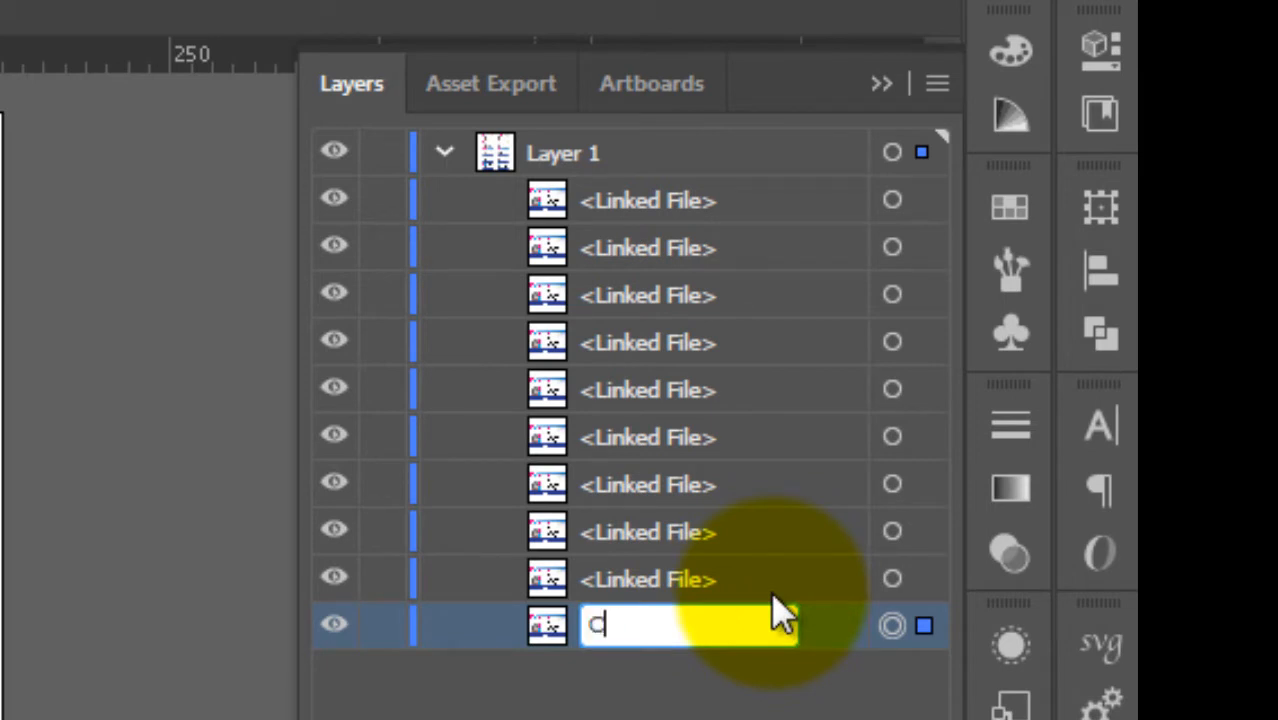
type("ard1")
Step: Rename the two linked files directly above Card1 in the layer list to Card2 and Card3
left_click(710, 579)
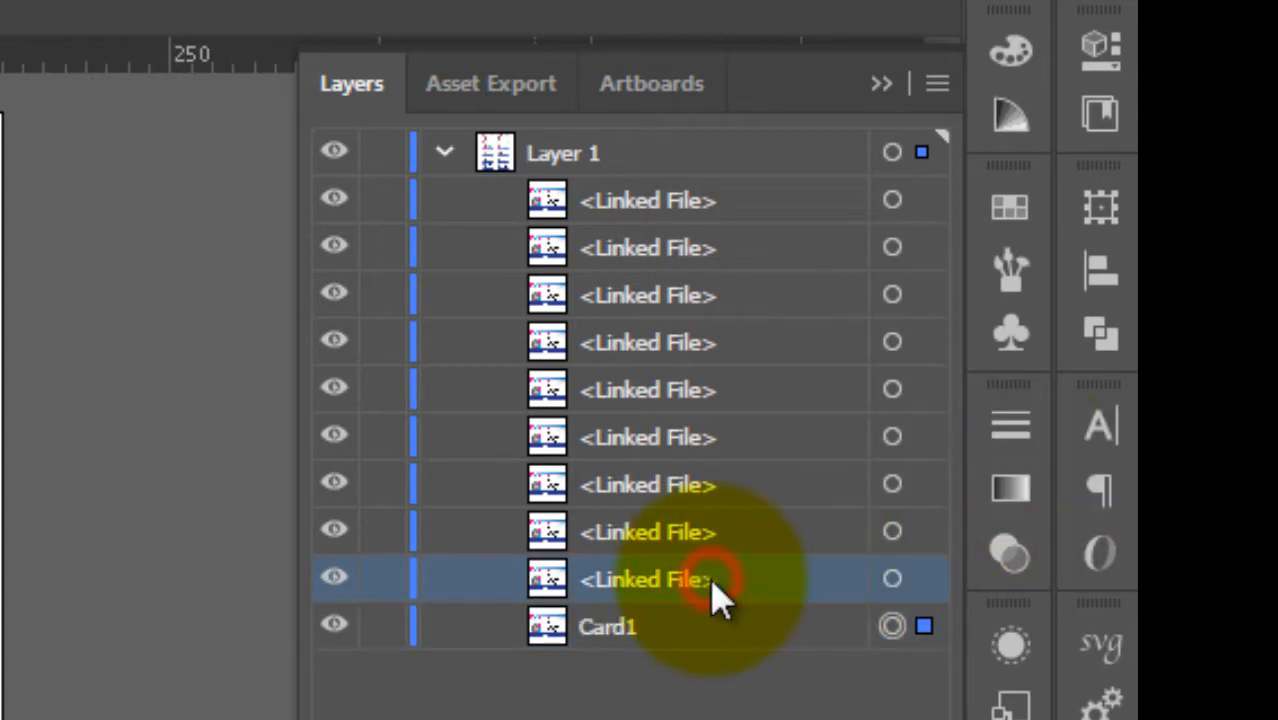
double_click(703, 579)
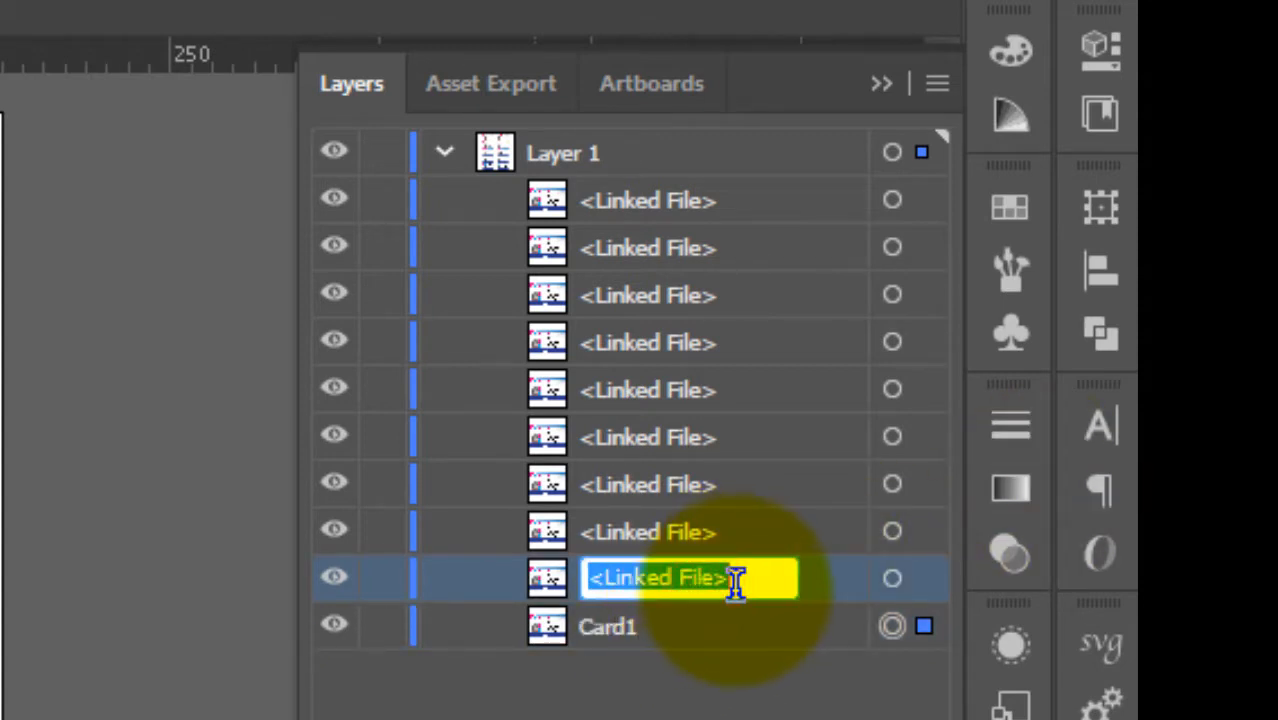
type("c")
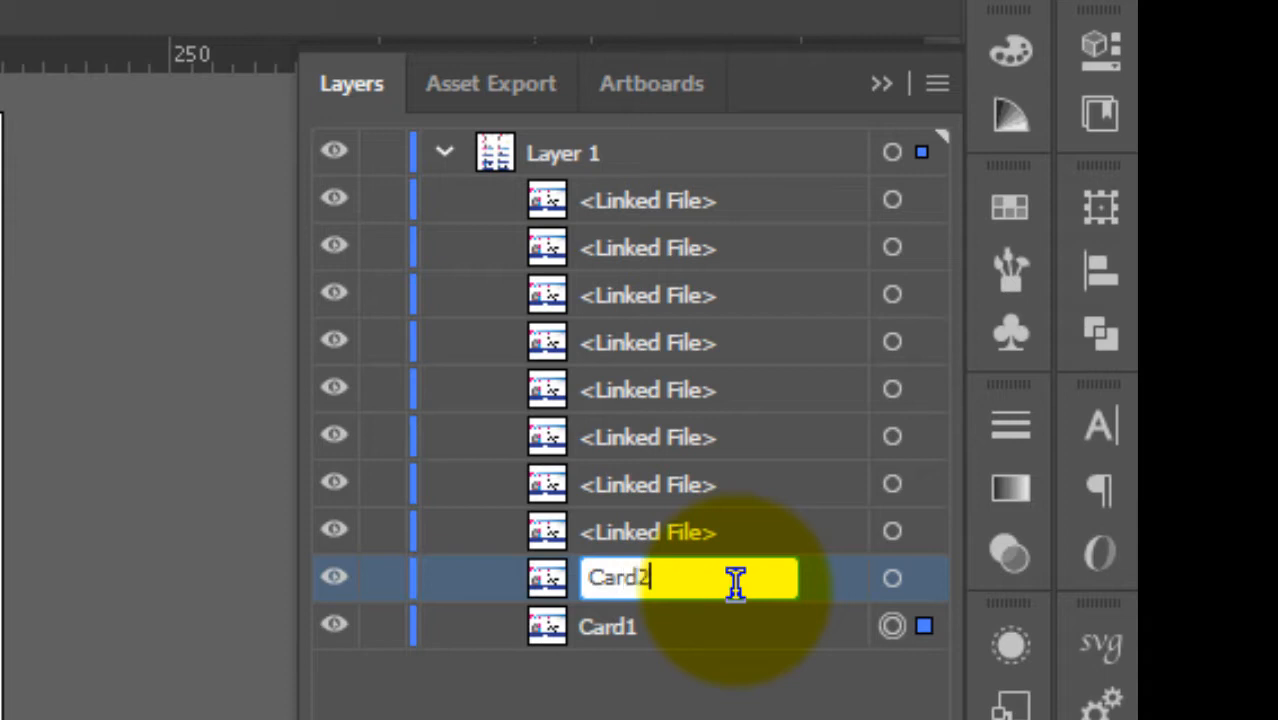
left_click(667, 545)
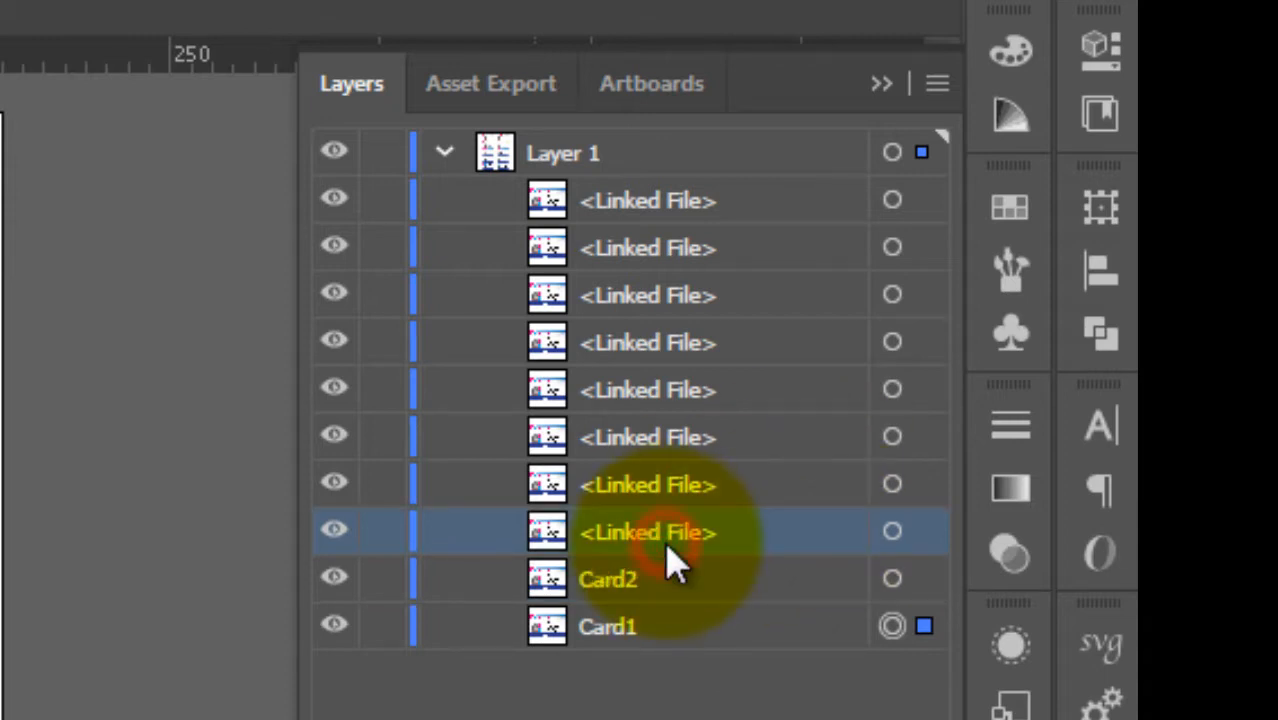
double_click(700, 538)
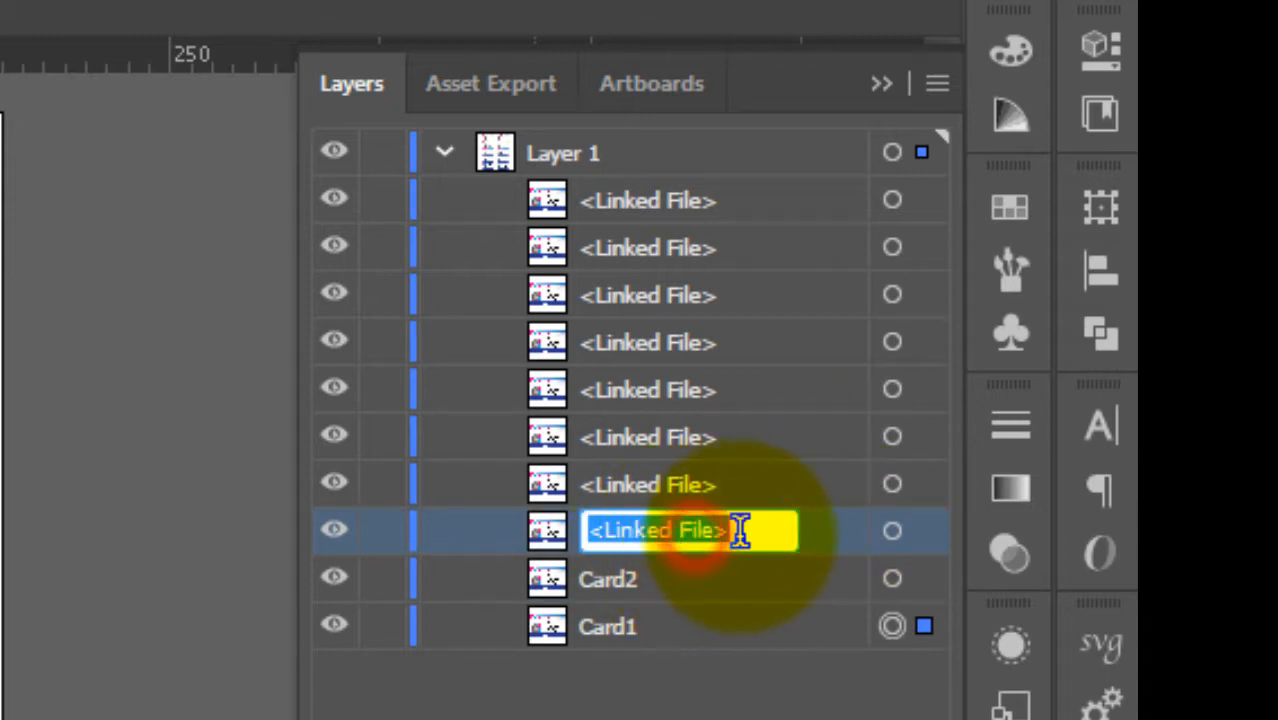
type("Card3")
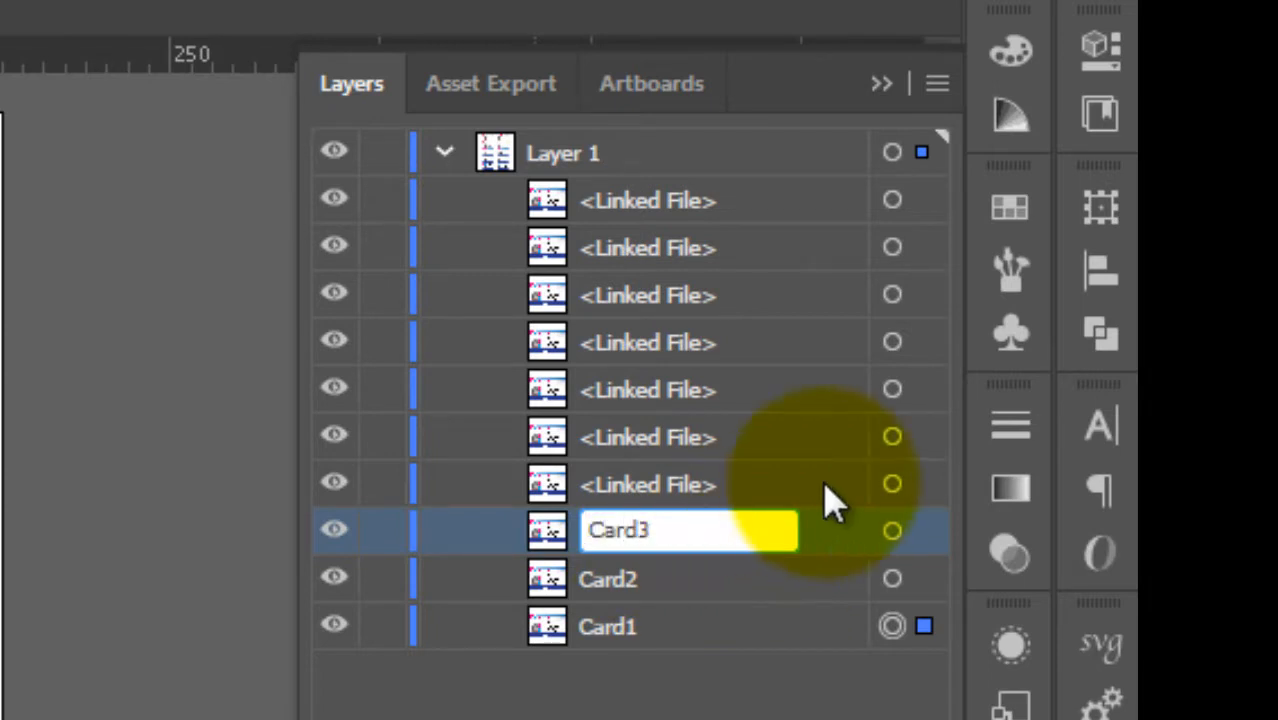
Step: Rename the two linked files directly above Card3 in the layer list to Card4 and Card5
left_click(727, 488)
double_click(1265, 315)
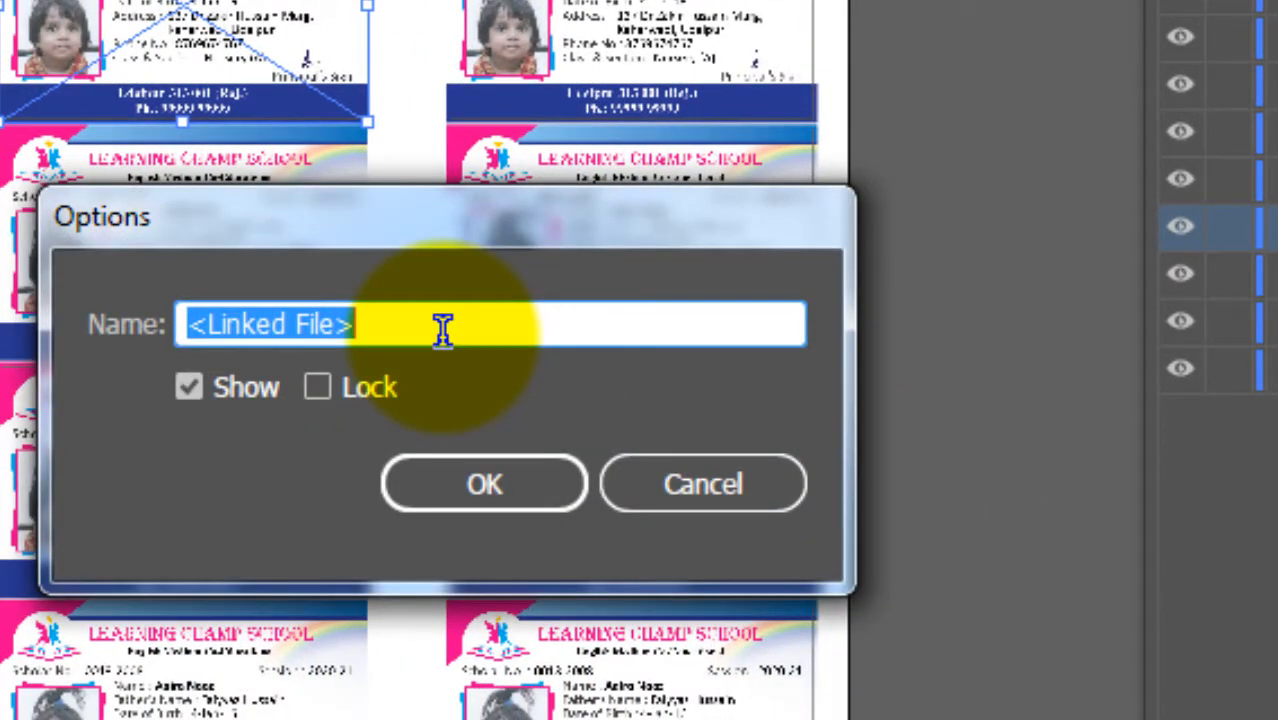
type("Card")
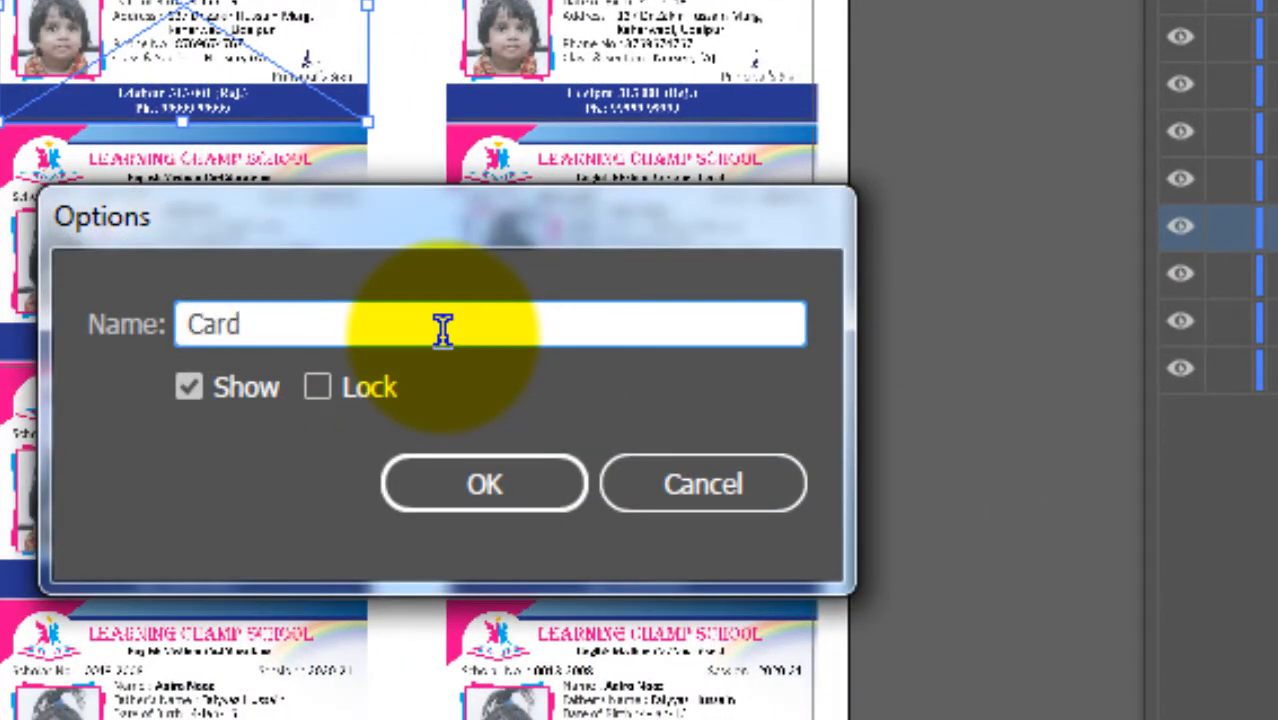
type("4")
left_click(484, 484)
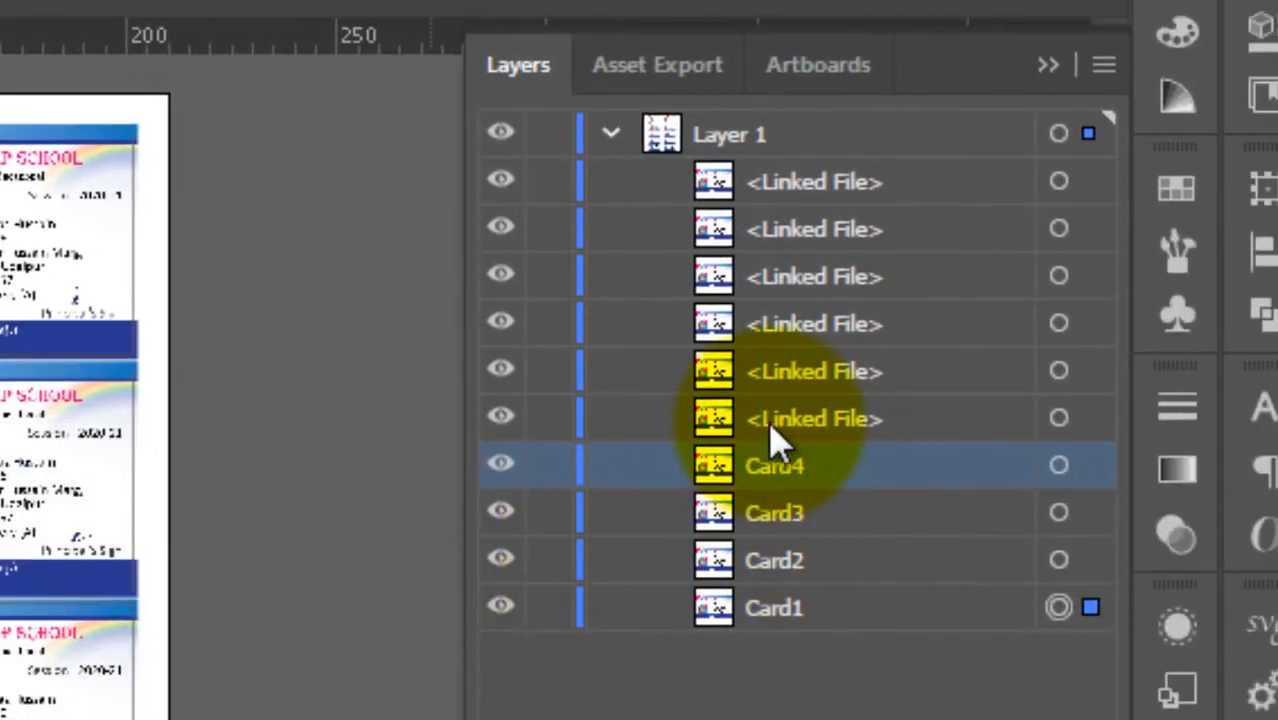
double_click(770, 422)
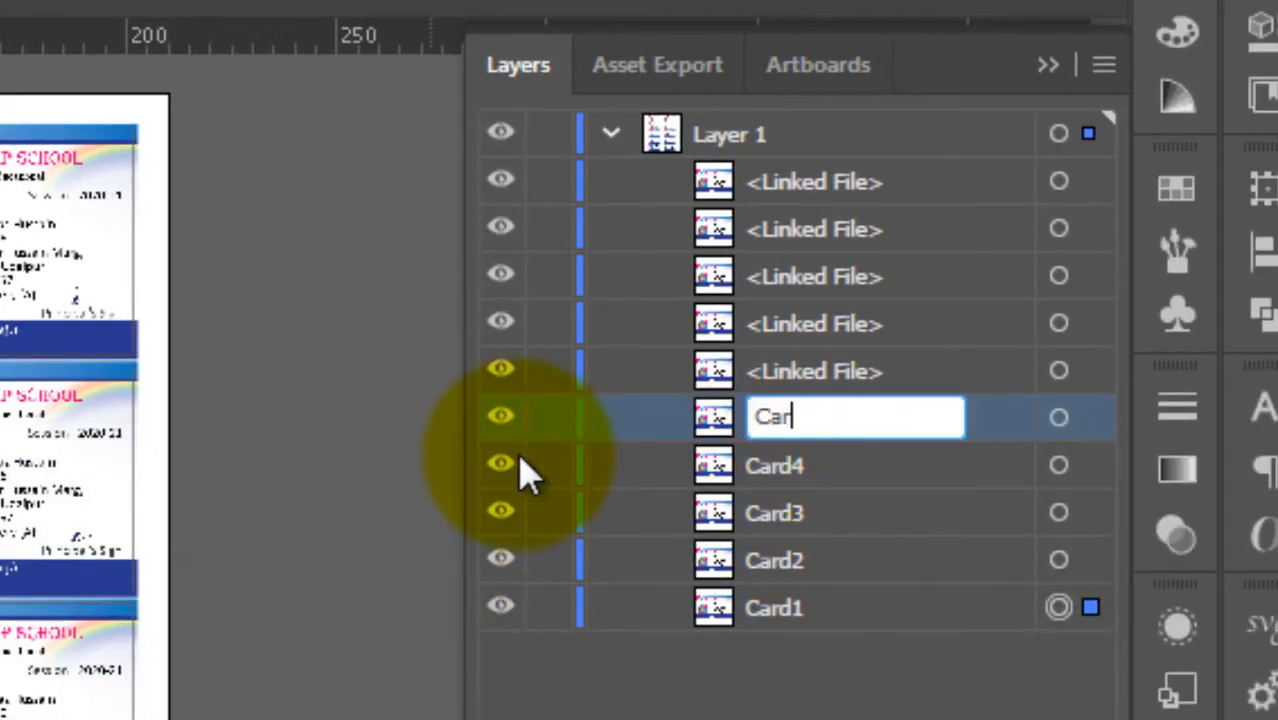
type("Card5")
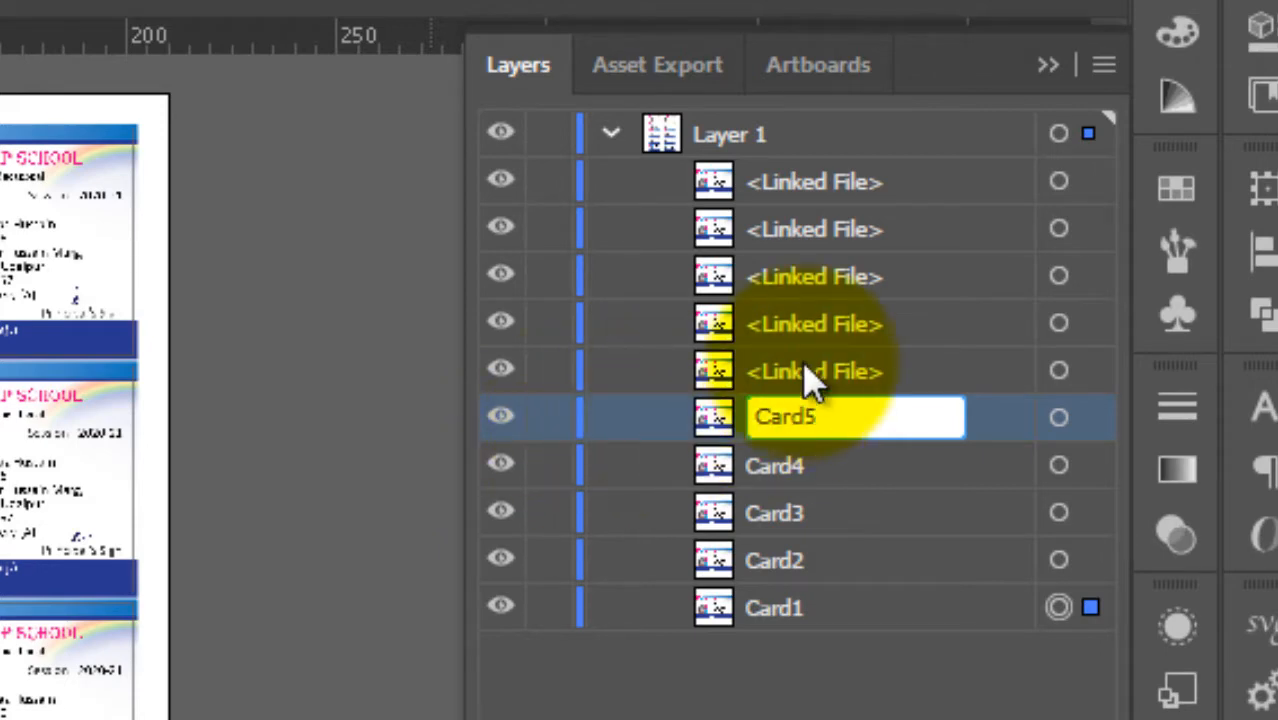
Step: Rename the two linked files directly above Card5 in the layer list to Card6 and Card7
left_click(776, 368)
double_click(775, 370)
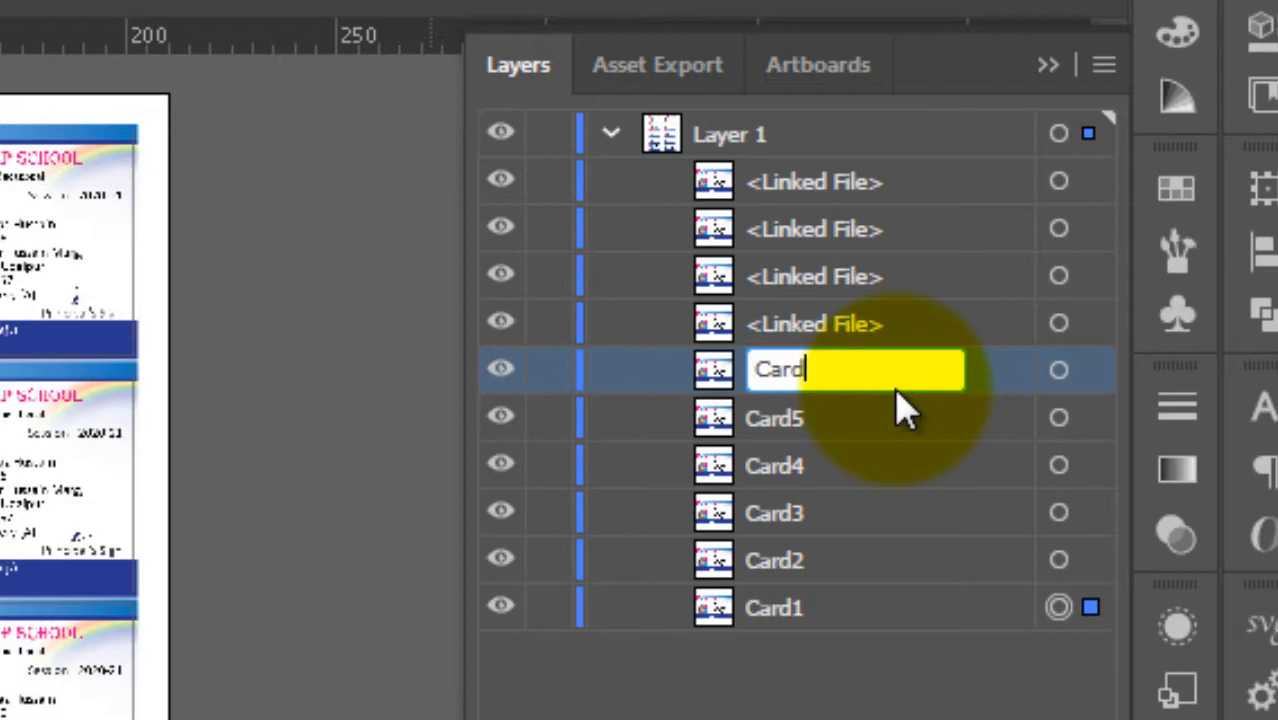
type("Card6")
key("Return")
double_click(893, 325)
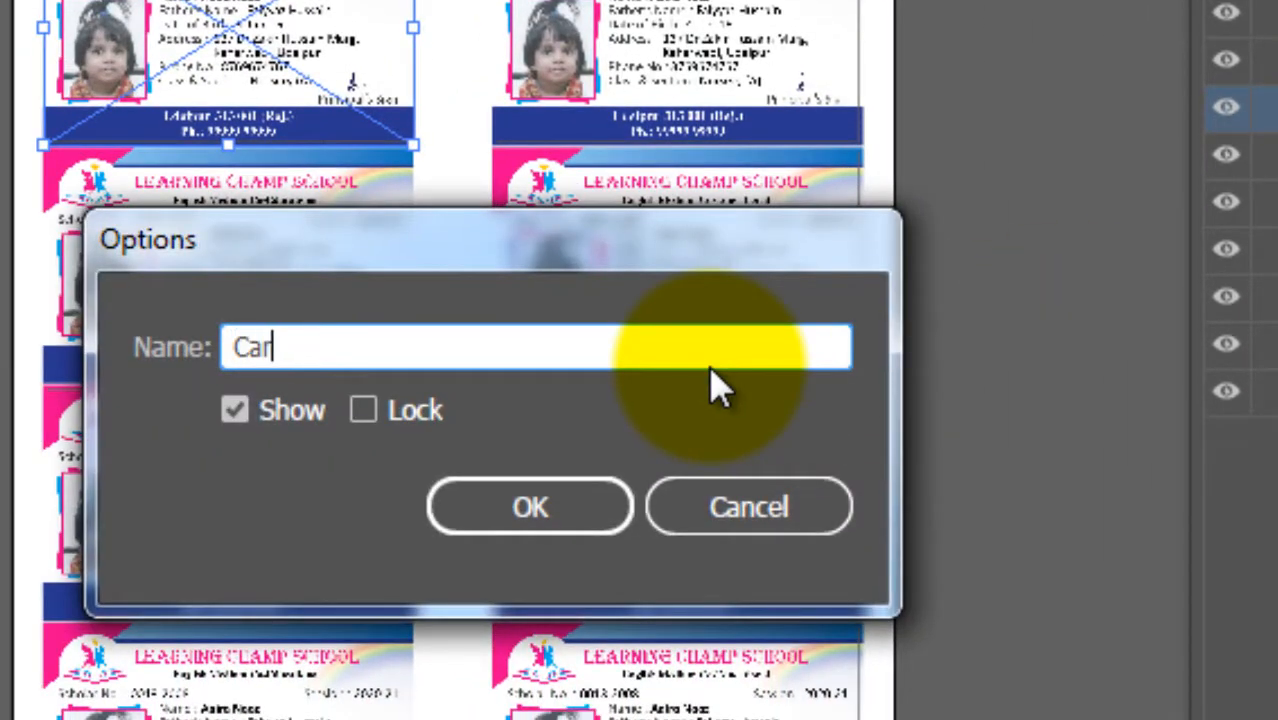
type("Card7")
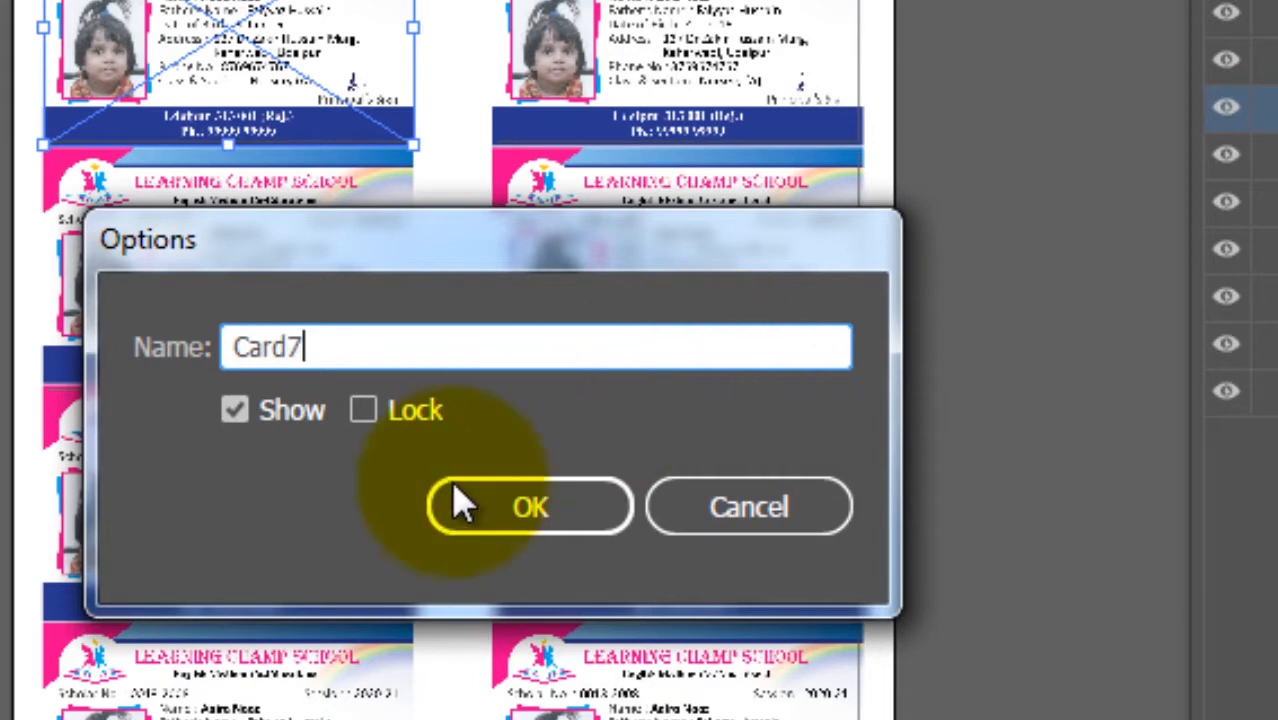
left_click(519, 512)
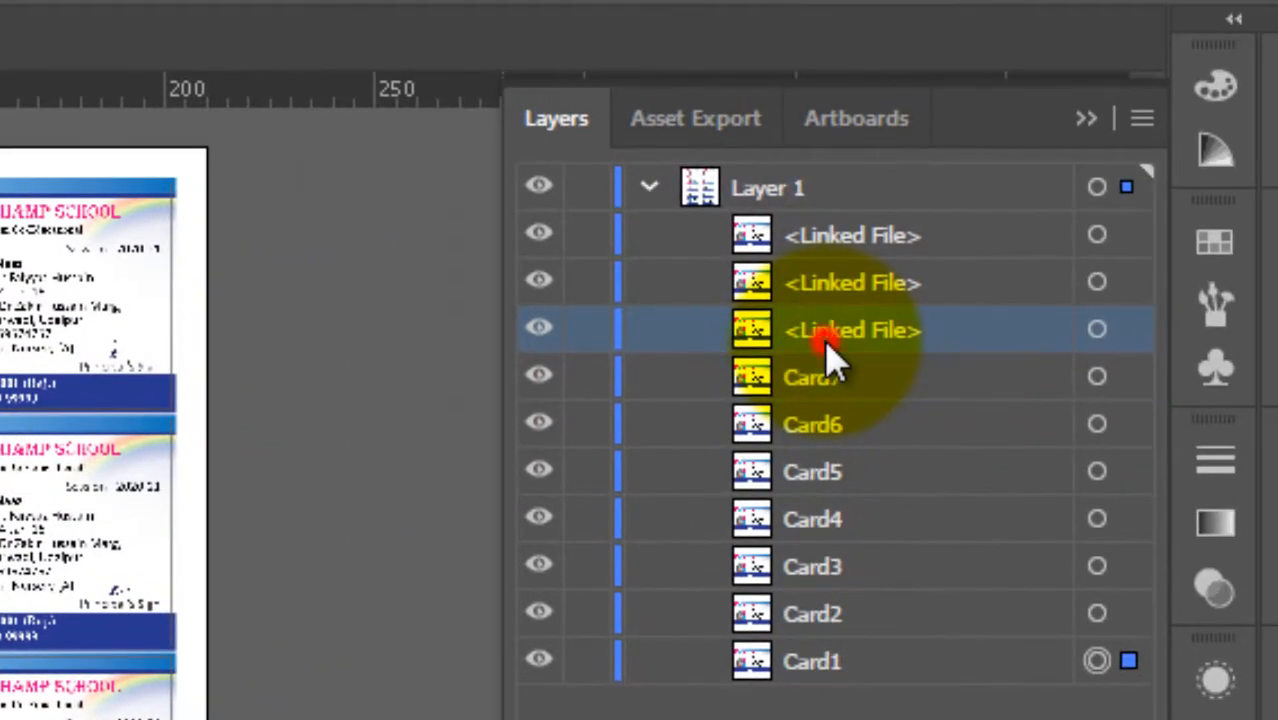
Step: Rename the three remaining linked files above Card7, from the lowest up, to Card8, Card9 and Card10
double_click(824, 339)
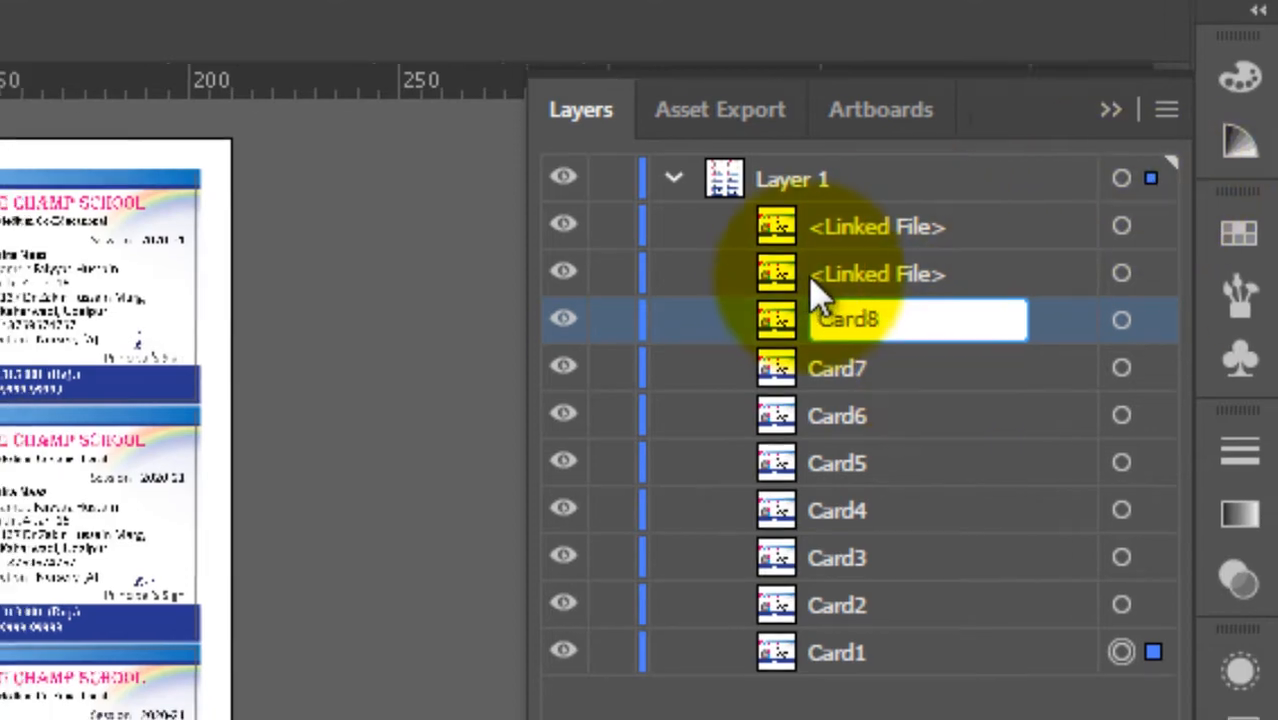
left_click(800, 283)
double_click(1185, 160)
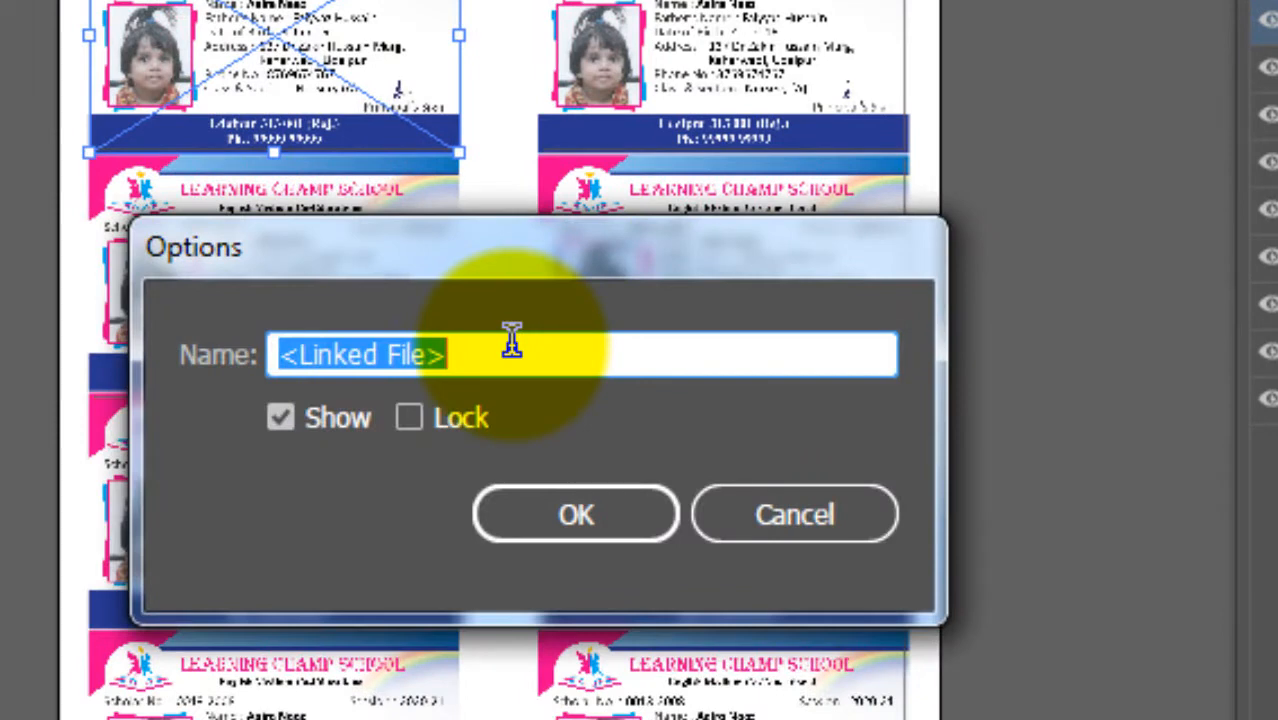
type("Card9")
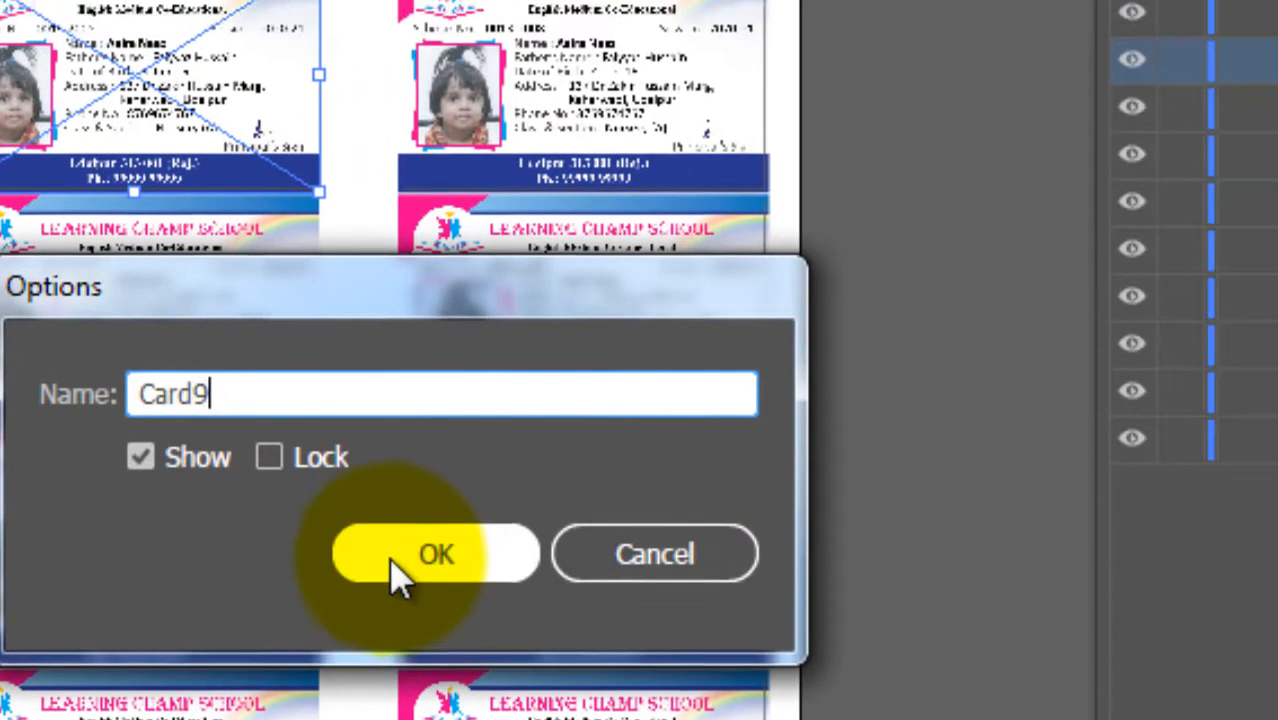
left_click(576, 514)
double_click(712, 210)
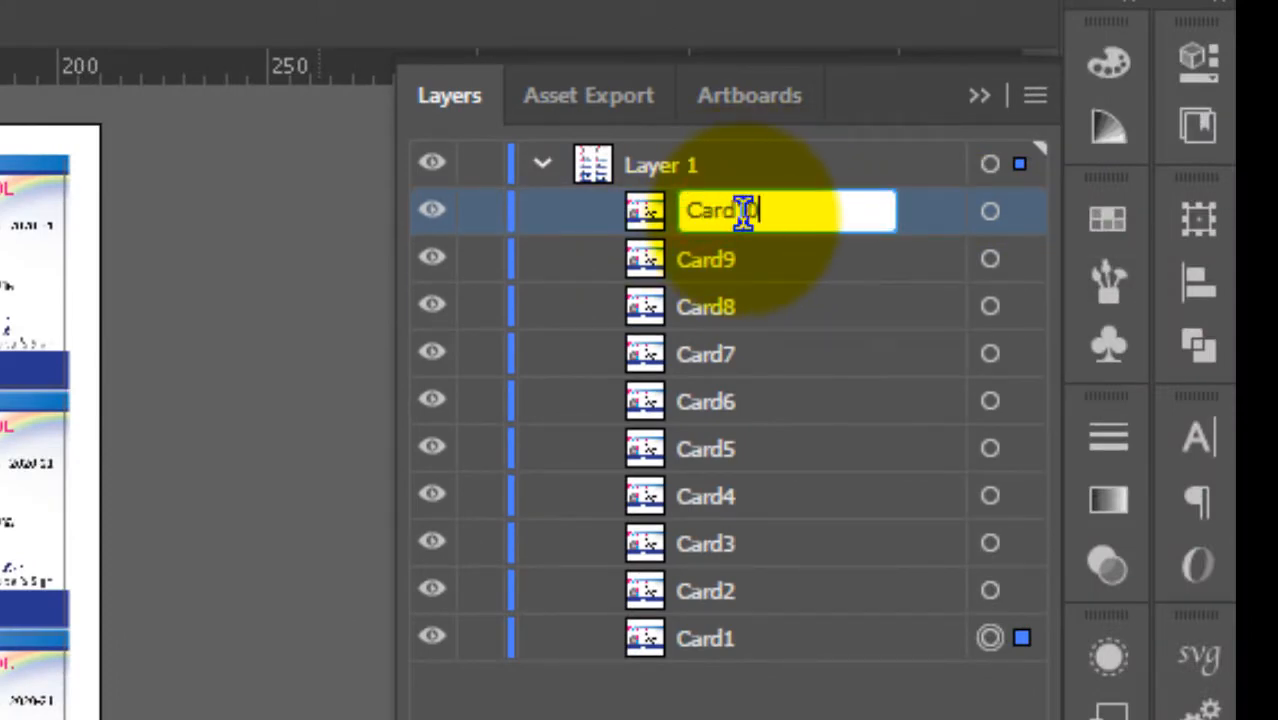
type("Card10")
left_click(686, 700)
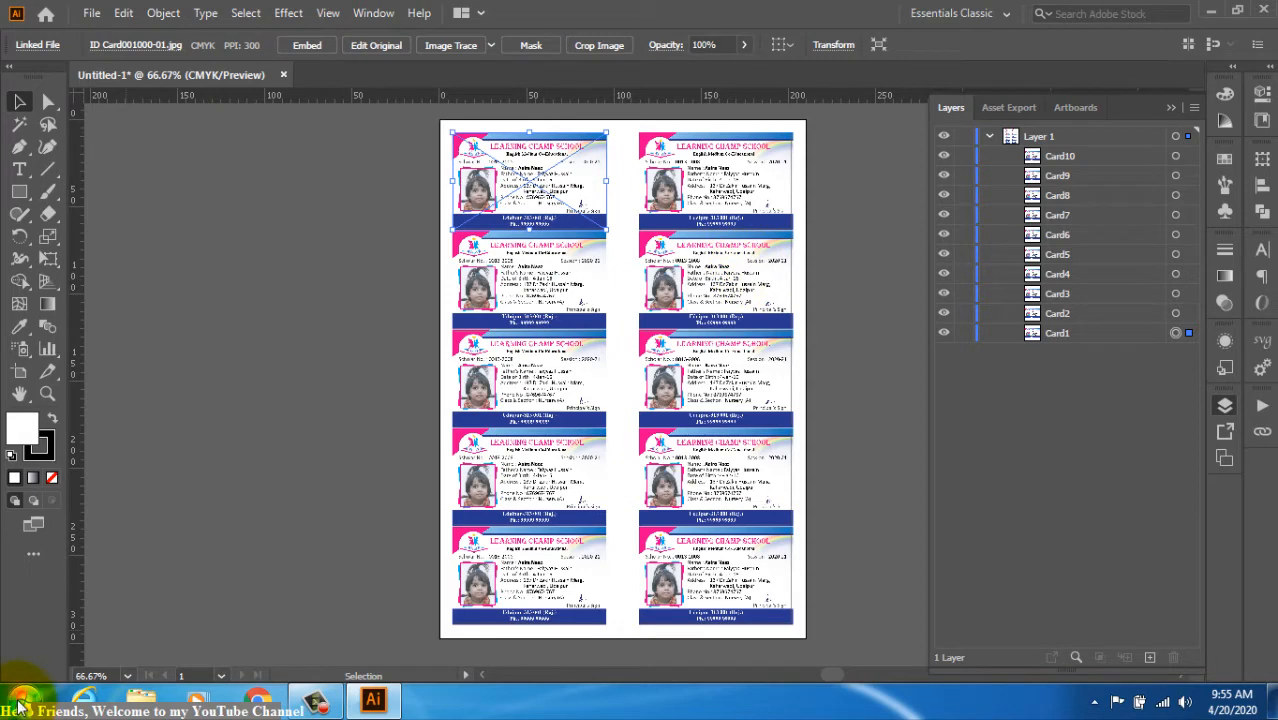
Step: Switch to Microsoft Excel 2010 by launching it with a blank workbook
left_click(20, 702)
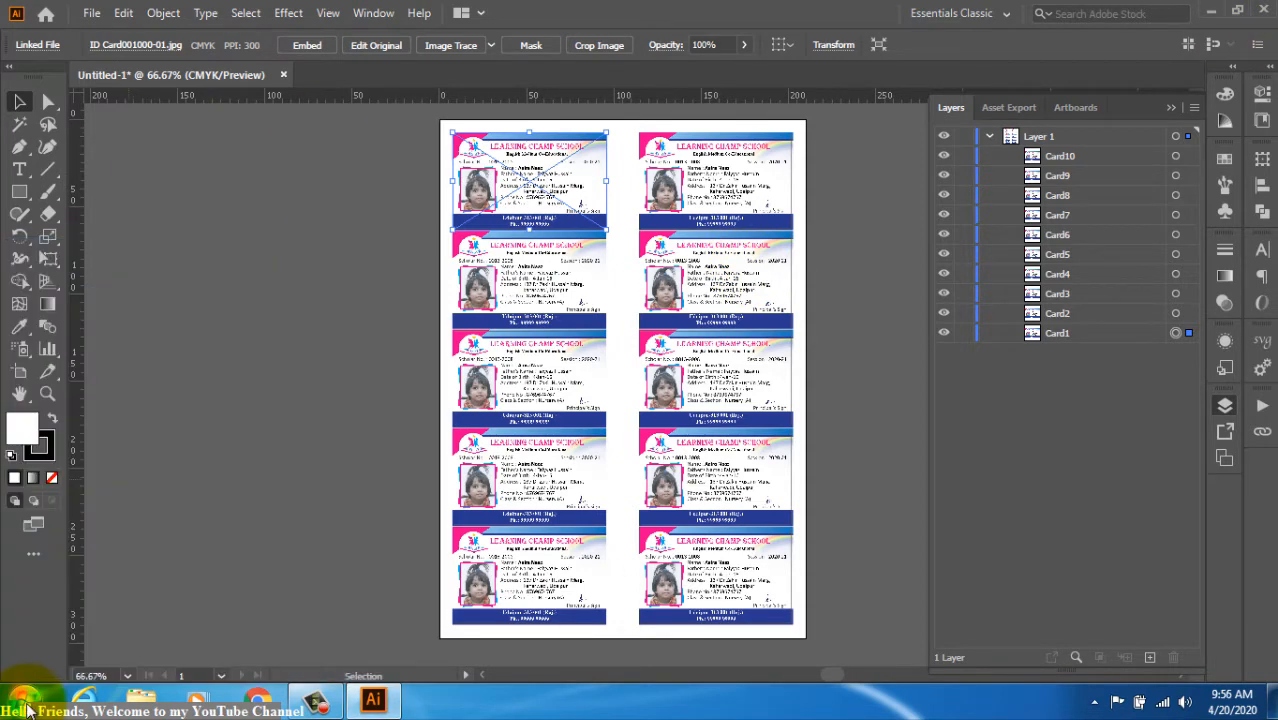
left_click(25, 698)
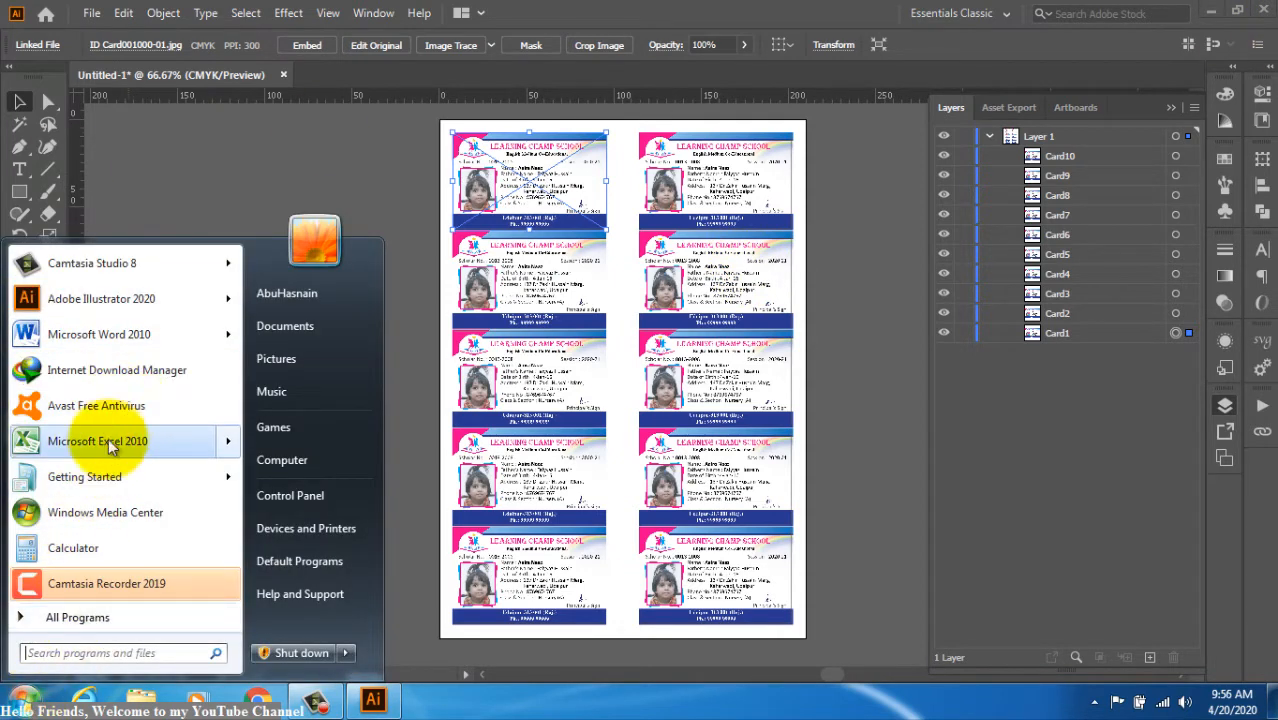
mouse_move(100, 451)
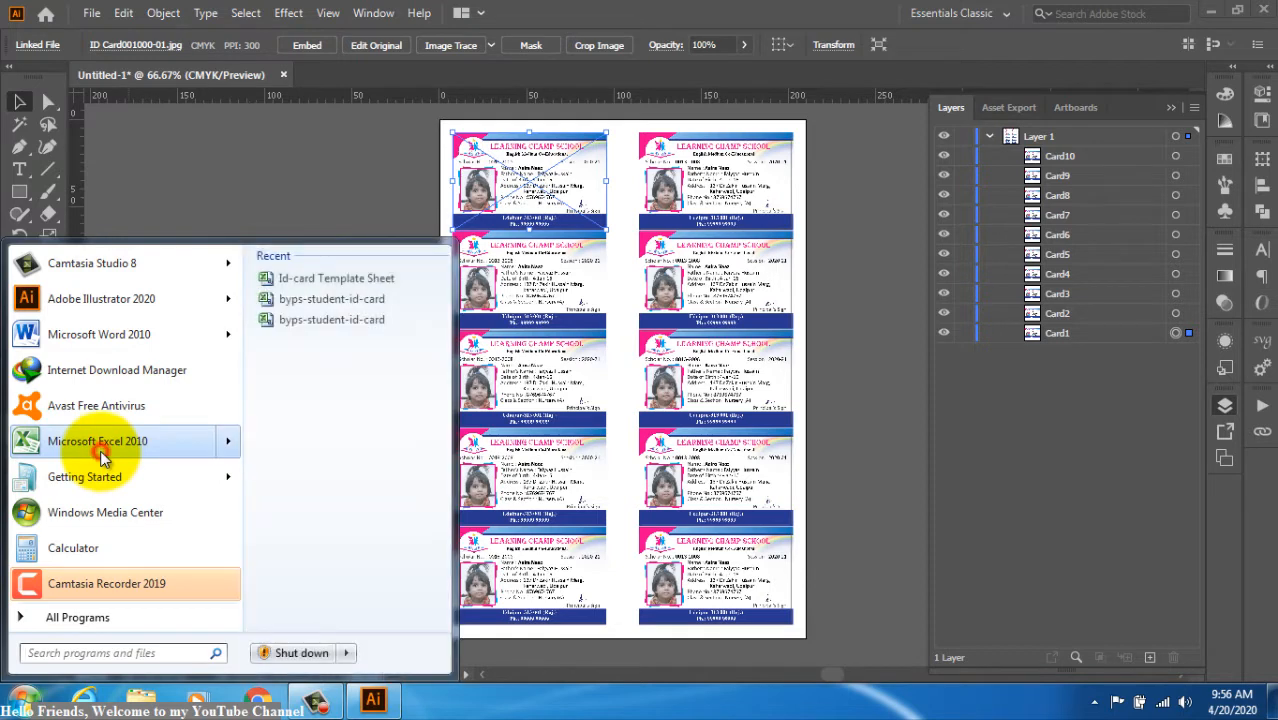
left_click(108, 451)
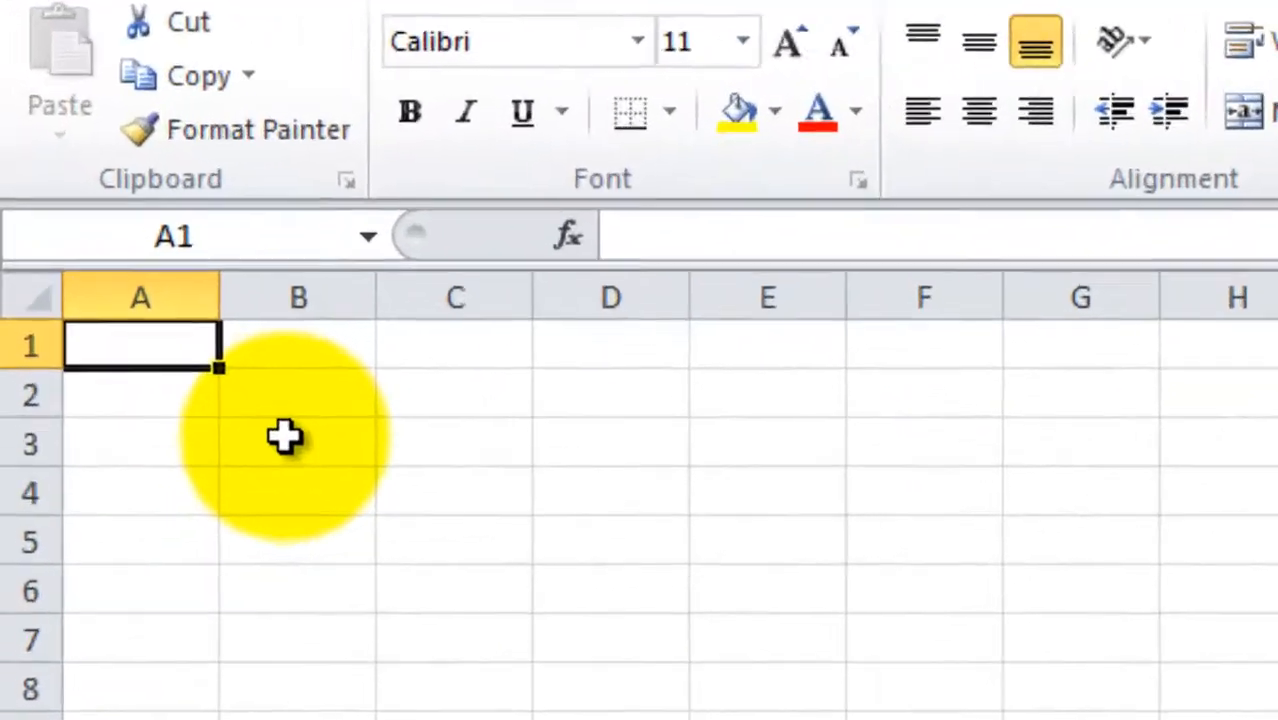
type("Ca")
key("BackSpace")
key("BackSpace")
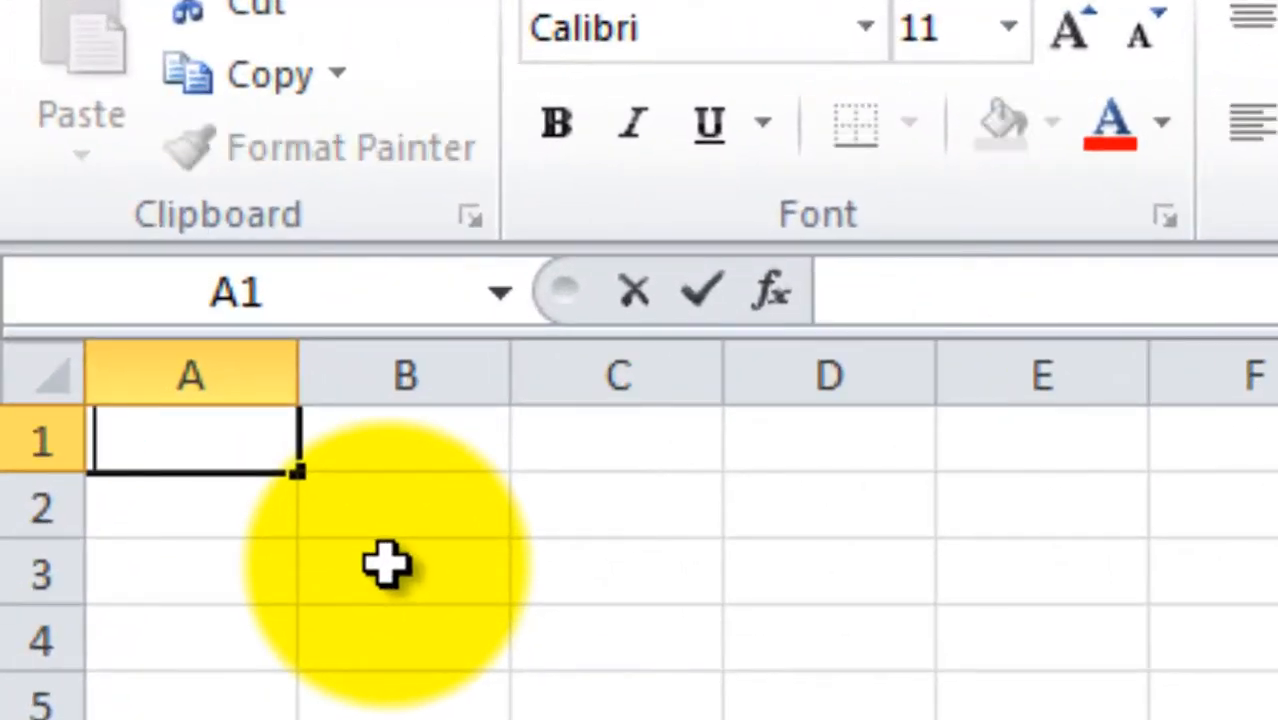
type("'")
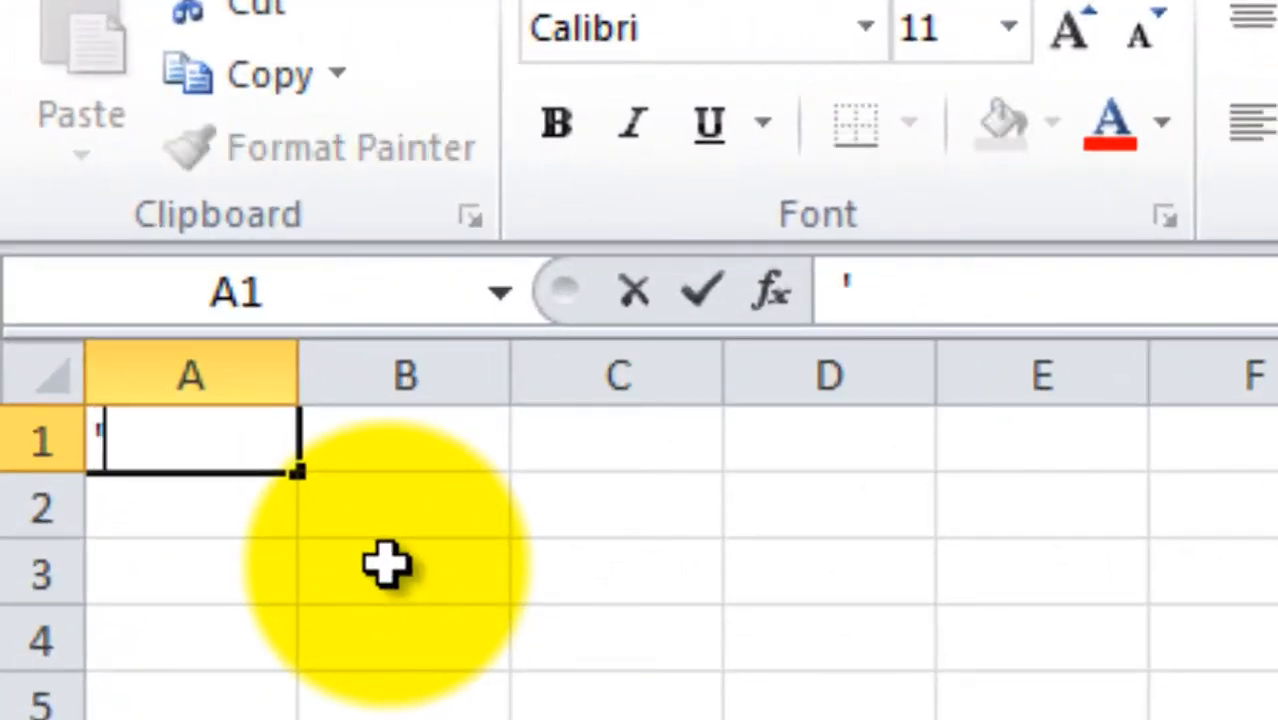
type("Card1")
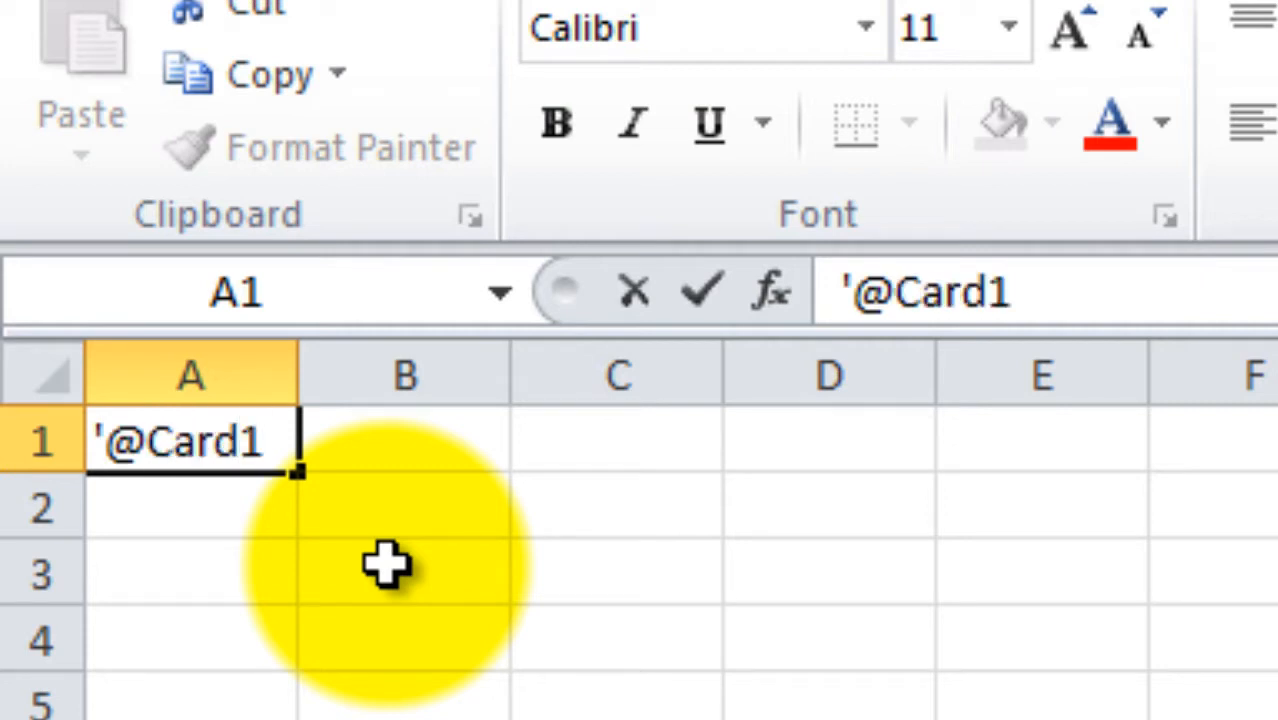
key("Return")
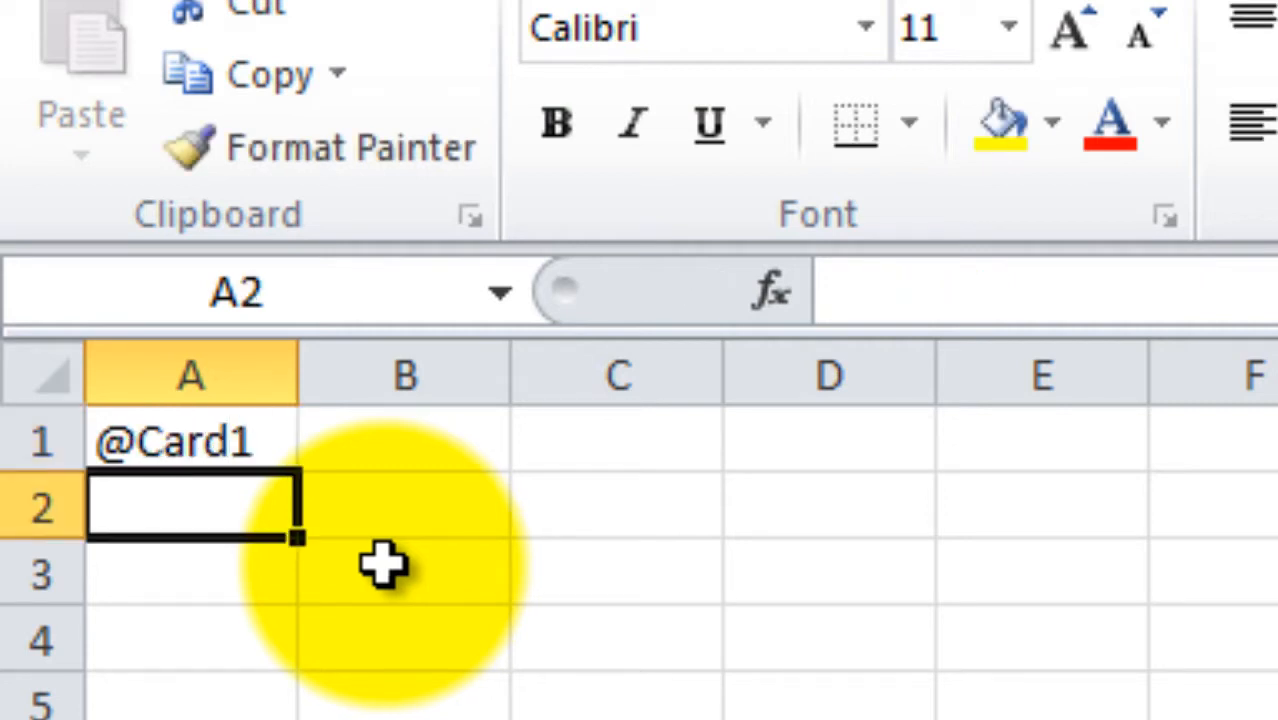
left_click(397, 442)
type("'")
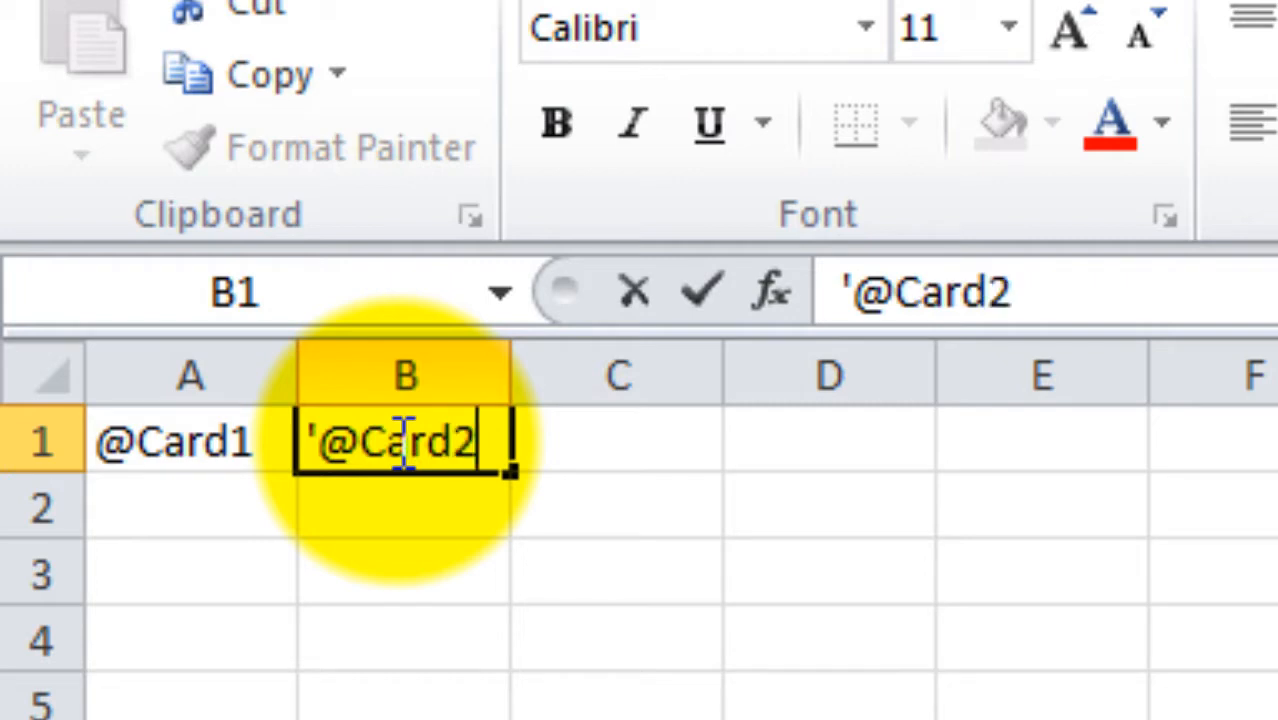
type("@Card2")
left_click(408, 580)
left_click(175, 440)
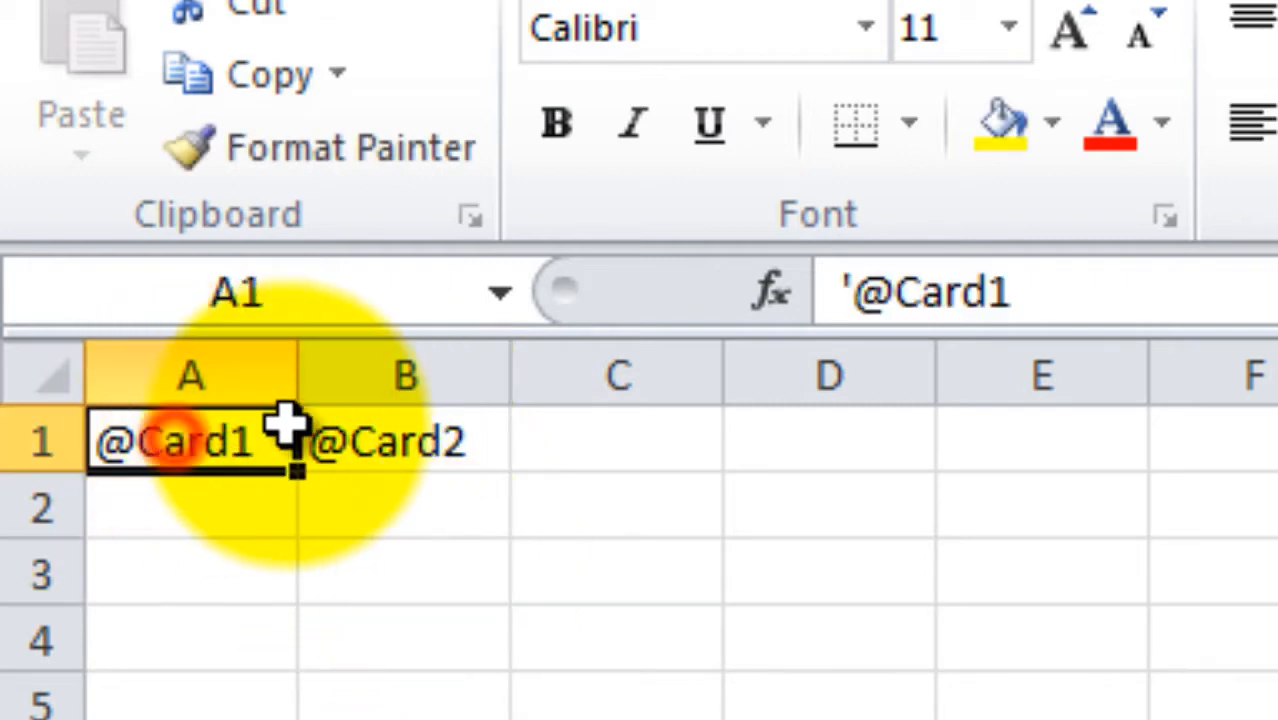
left_click_drag(287, 425, 1277, 471)
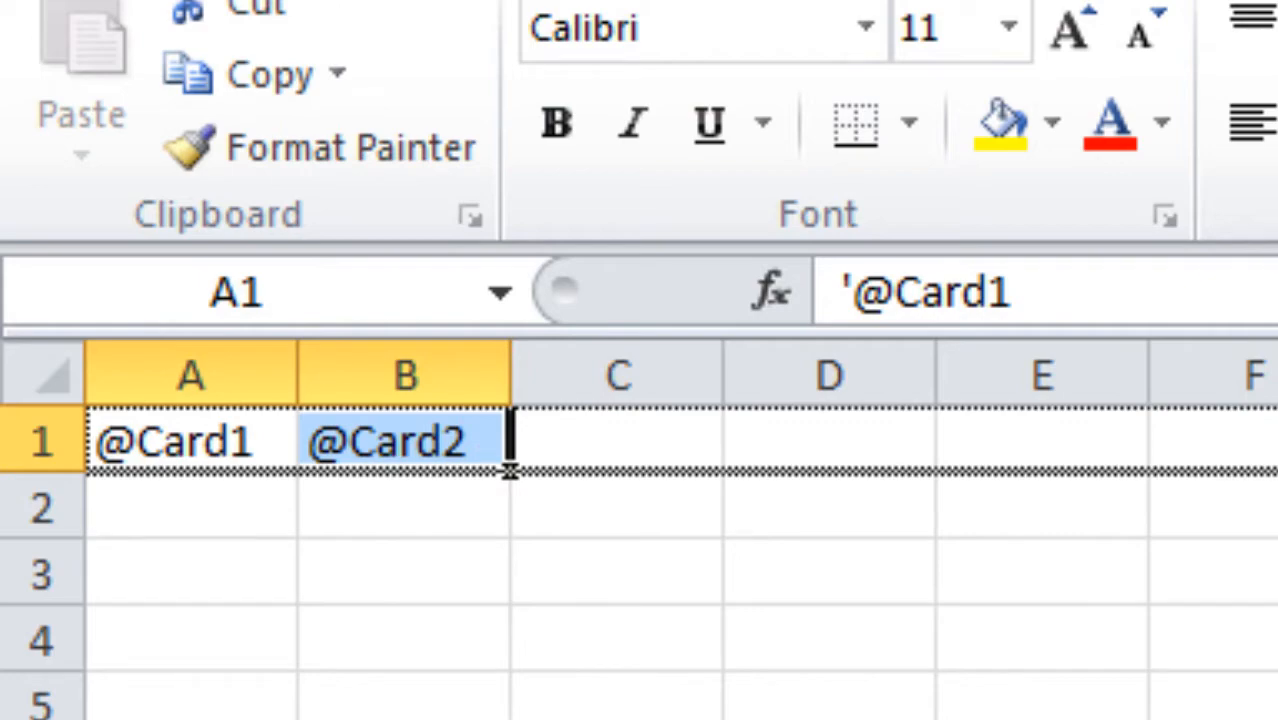
left_click_drag(1277, 471, 1277, 471)
left_click(975, 596)
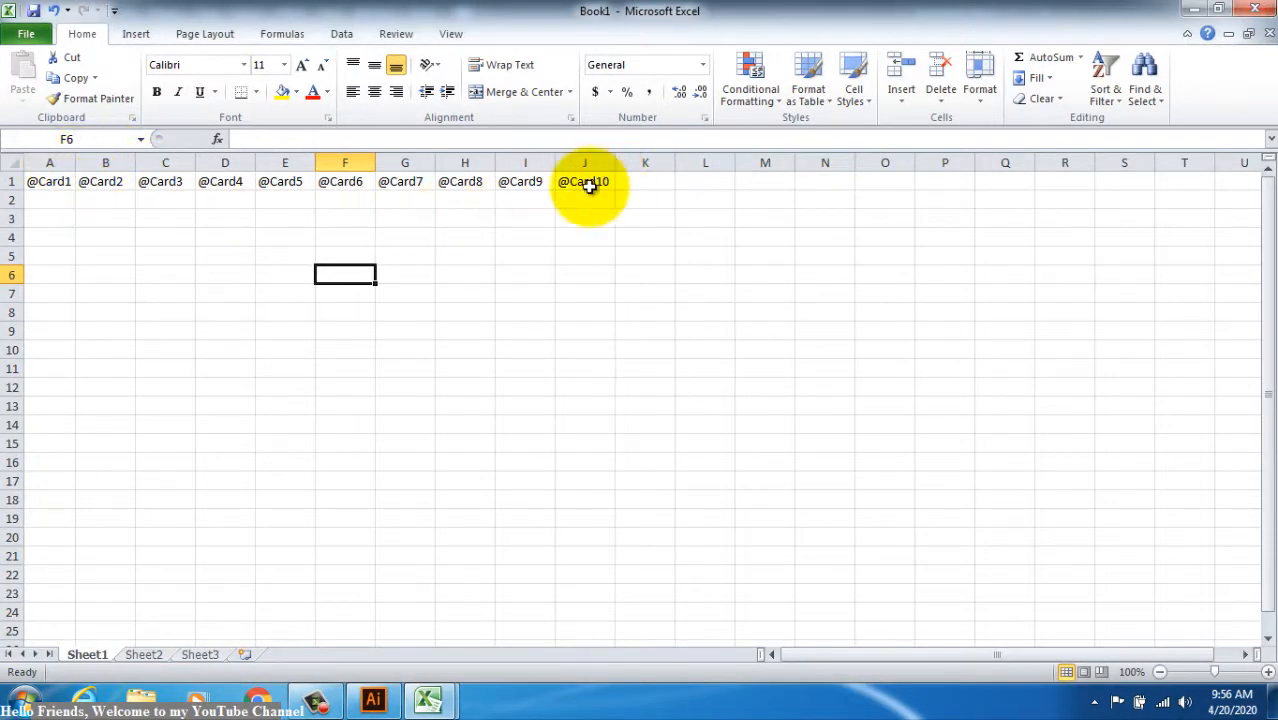
Step: Switch to Windows Explorer and open the Id-Card folder inside the byps folder on the Desktop
left_click(140, 706)
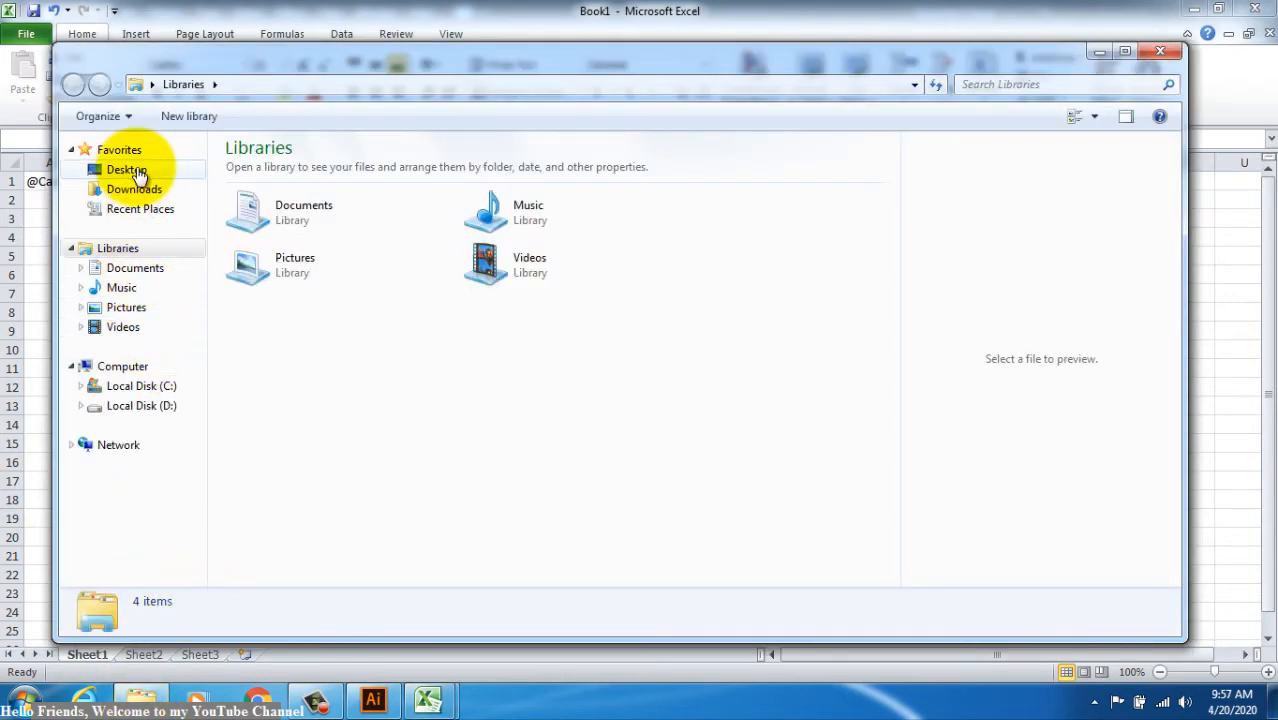
left_click(135, 170)
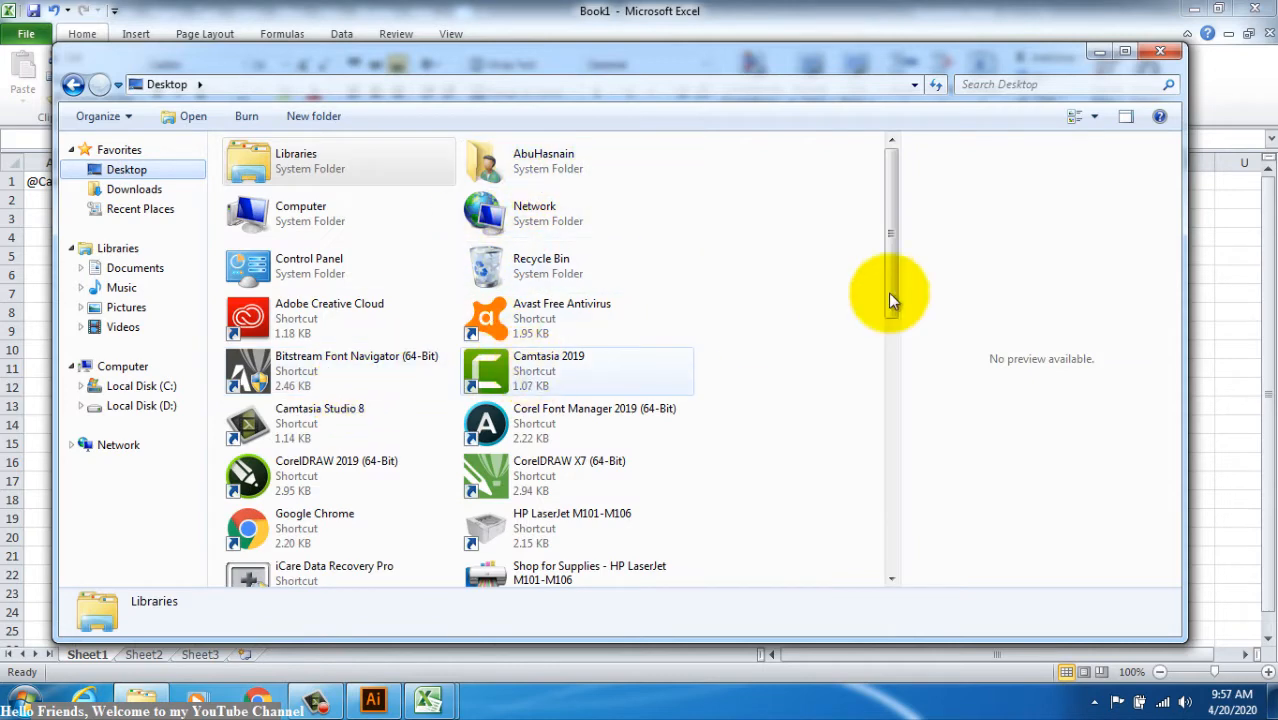
left_click_drag(896, 248, 915, 408)
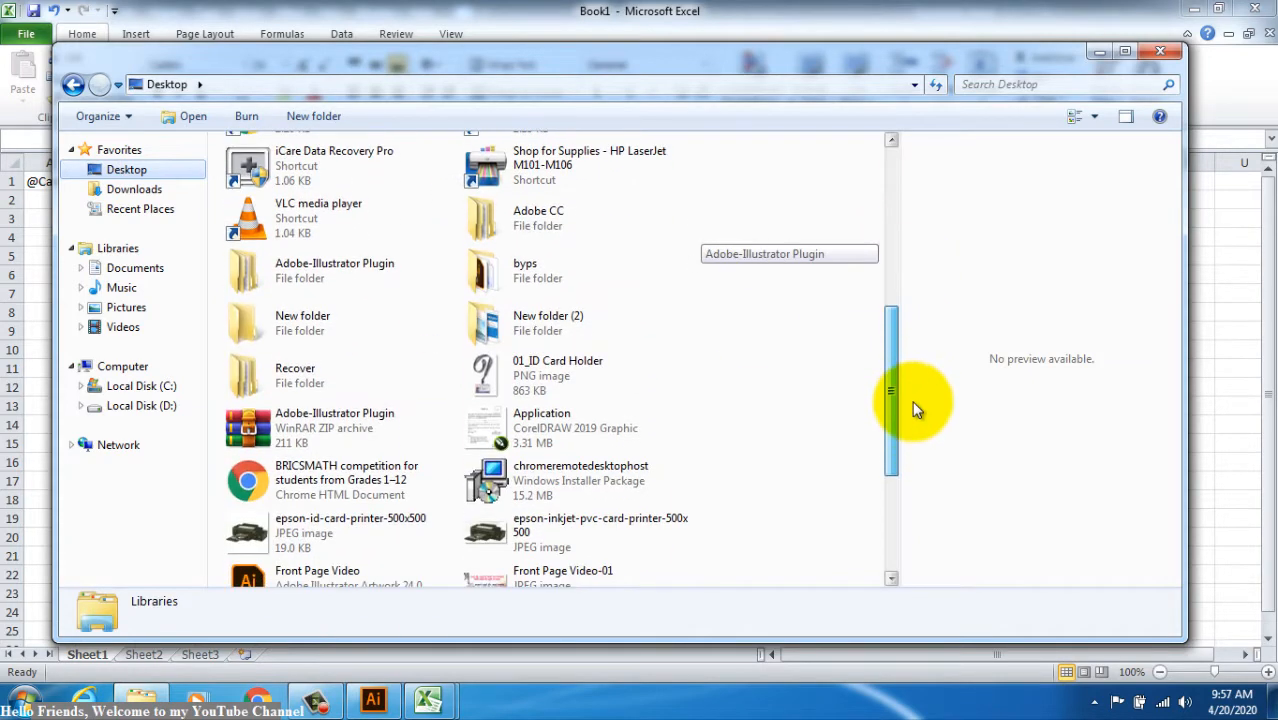
left_click(535, 275)
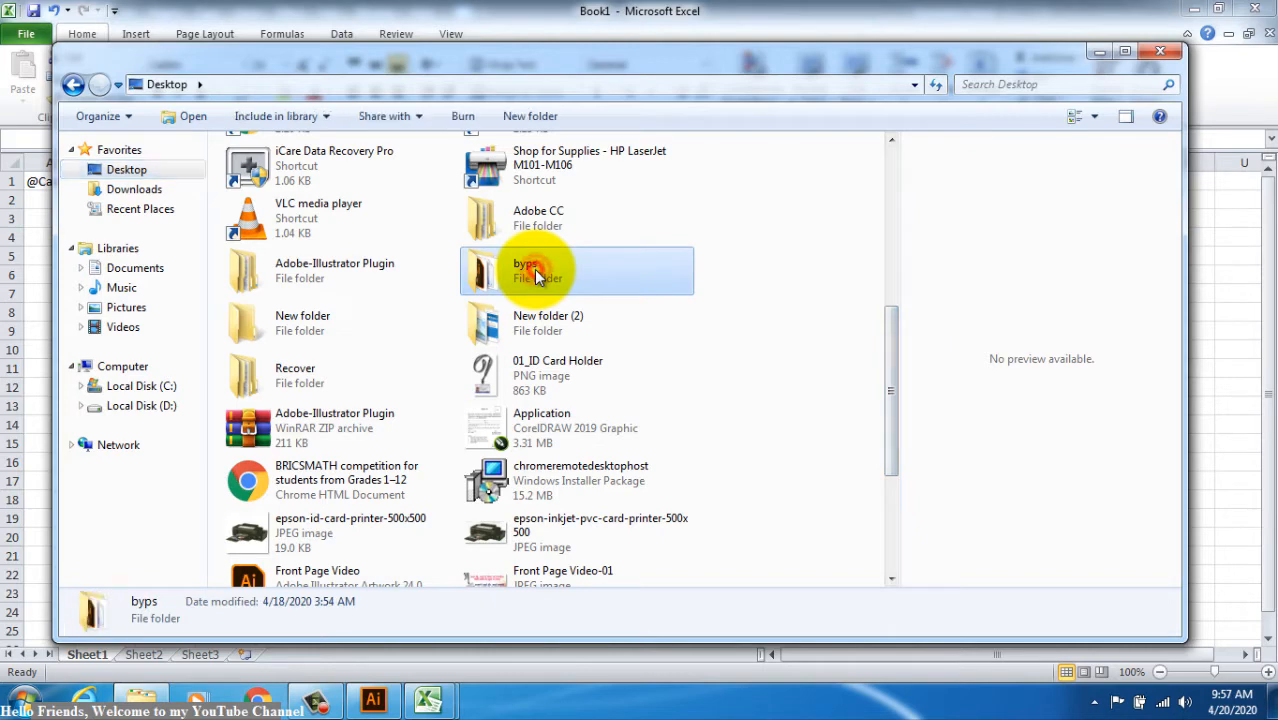
double_click(535, 275)
double_click(281, 168)
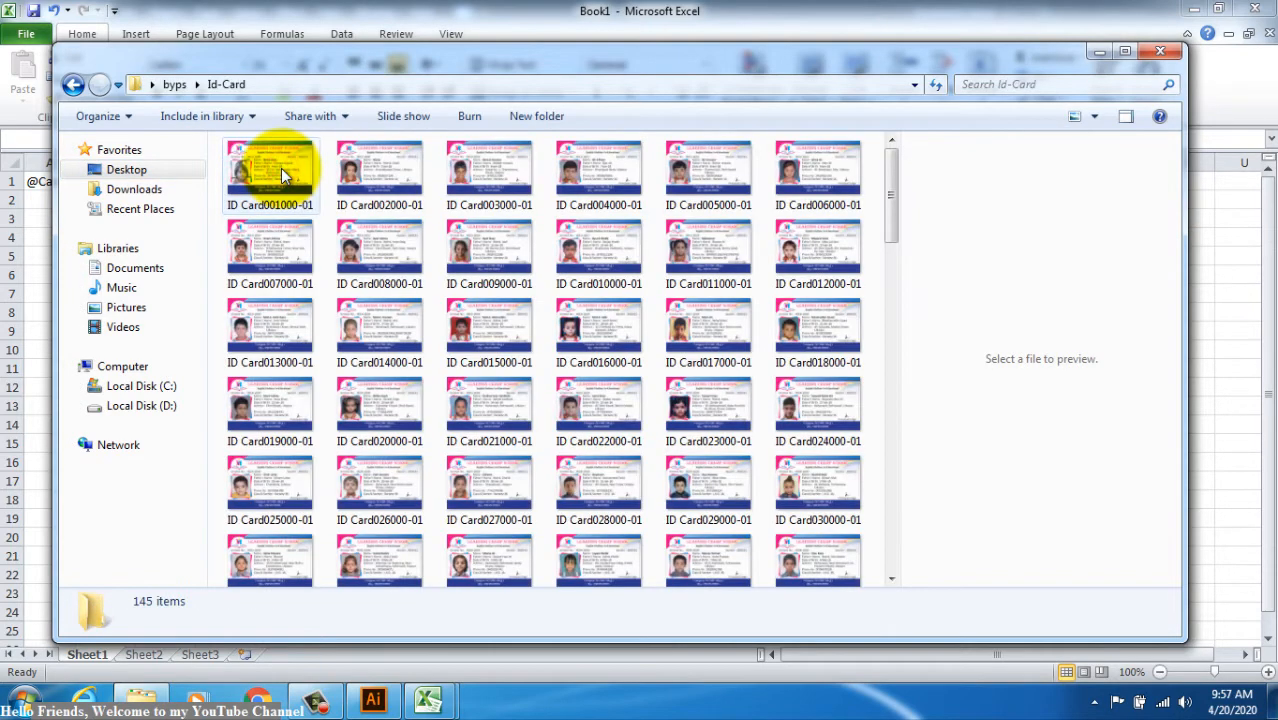
Step: Copy the file paths of all ID card images in the Id-Card folder
key("ctrl+a")
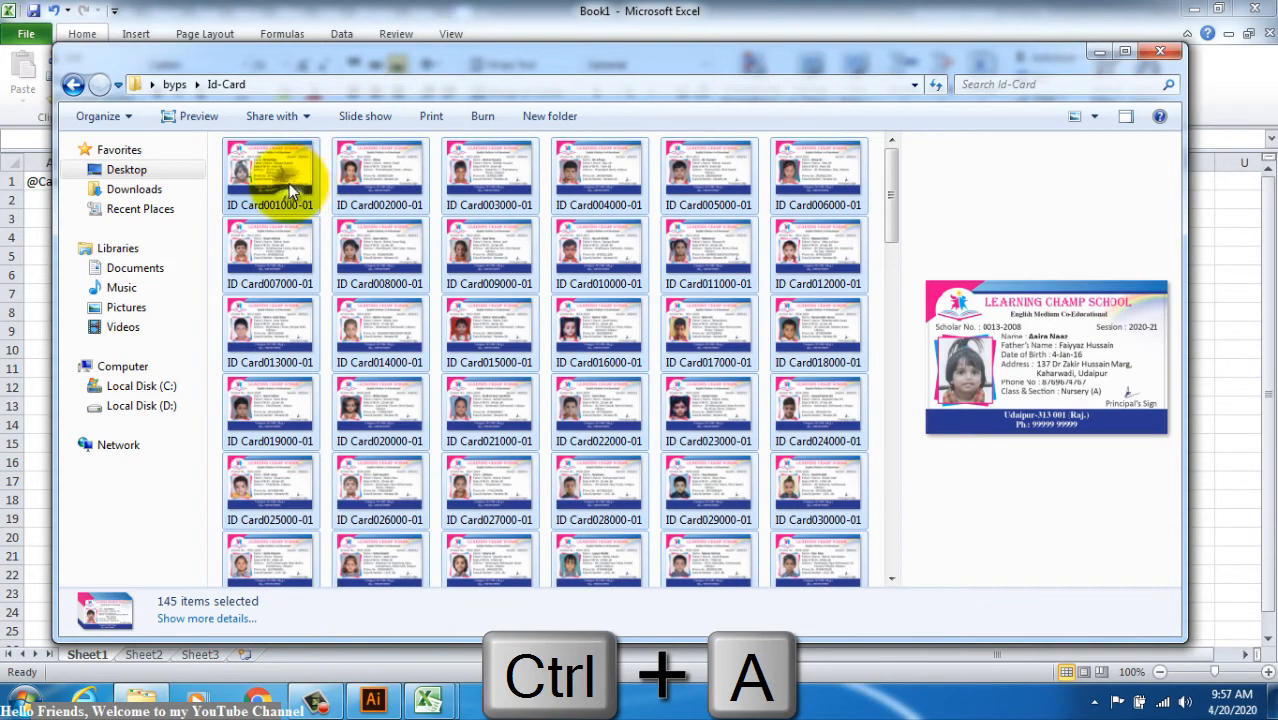
right_click(289, 183)
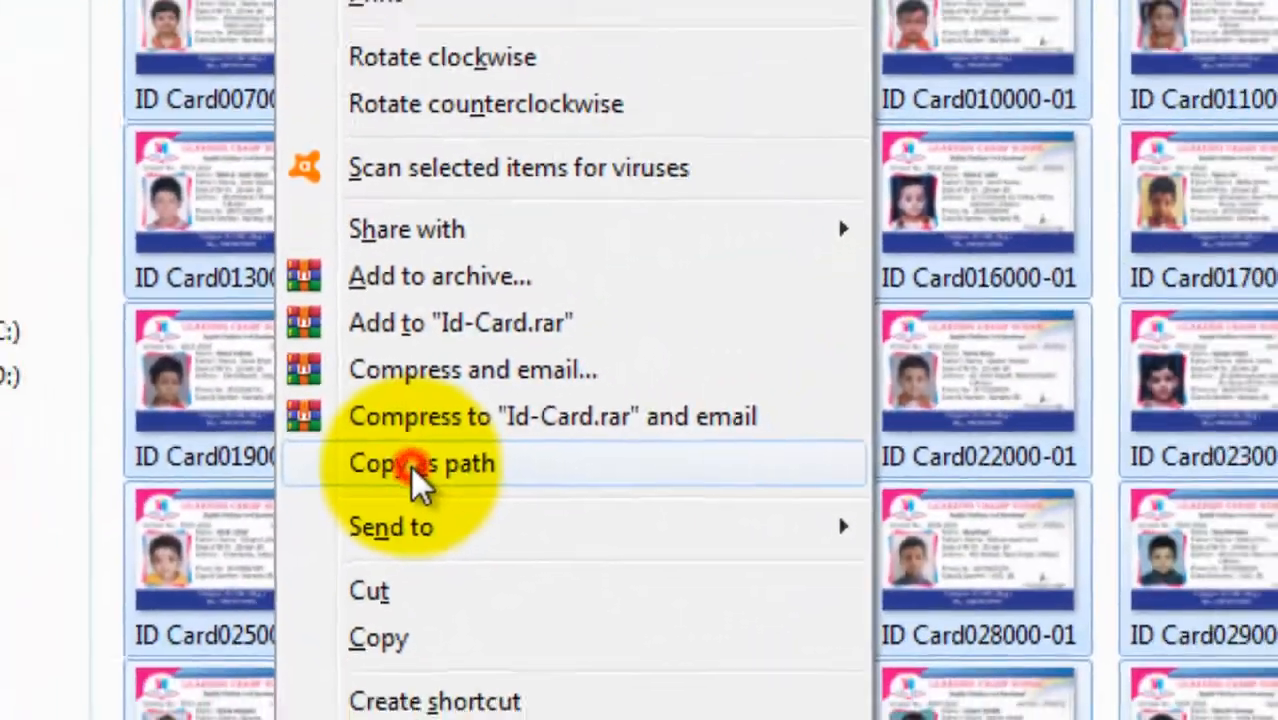
left_click(322, 410)
left_click(425, 697)
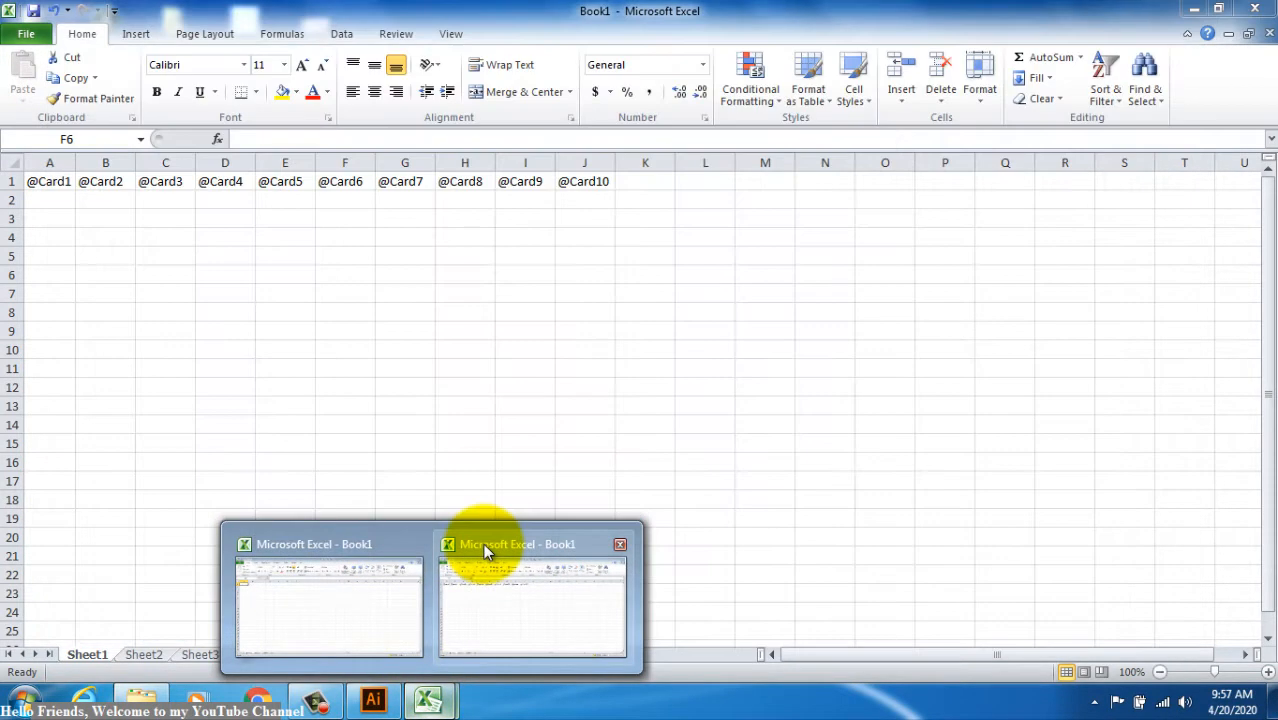
left_click(528, 552)
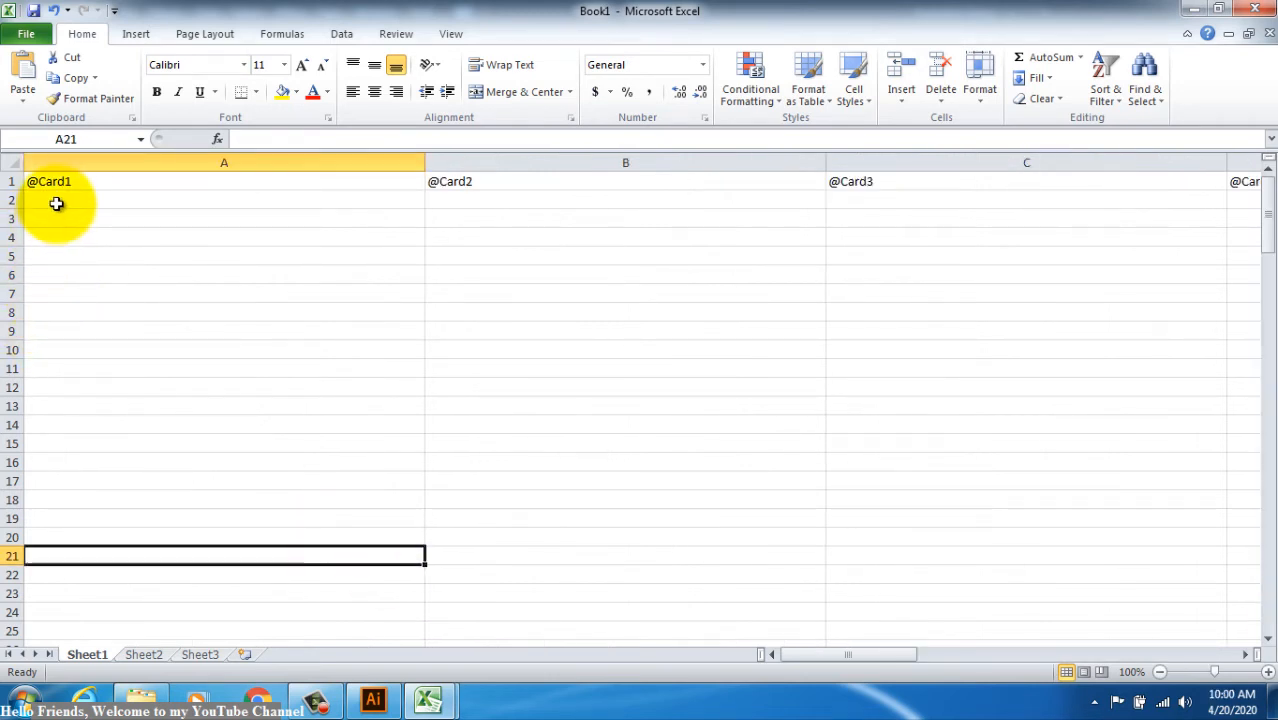
left_click(57, 203)
key("ctrl+v")
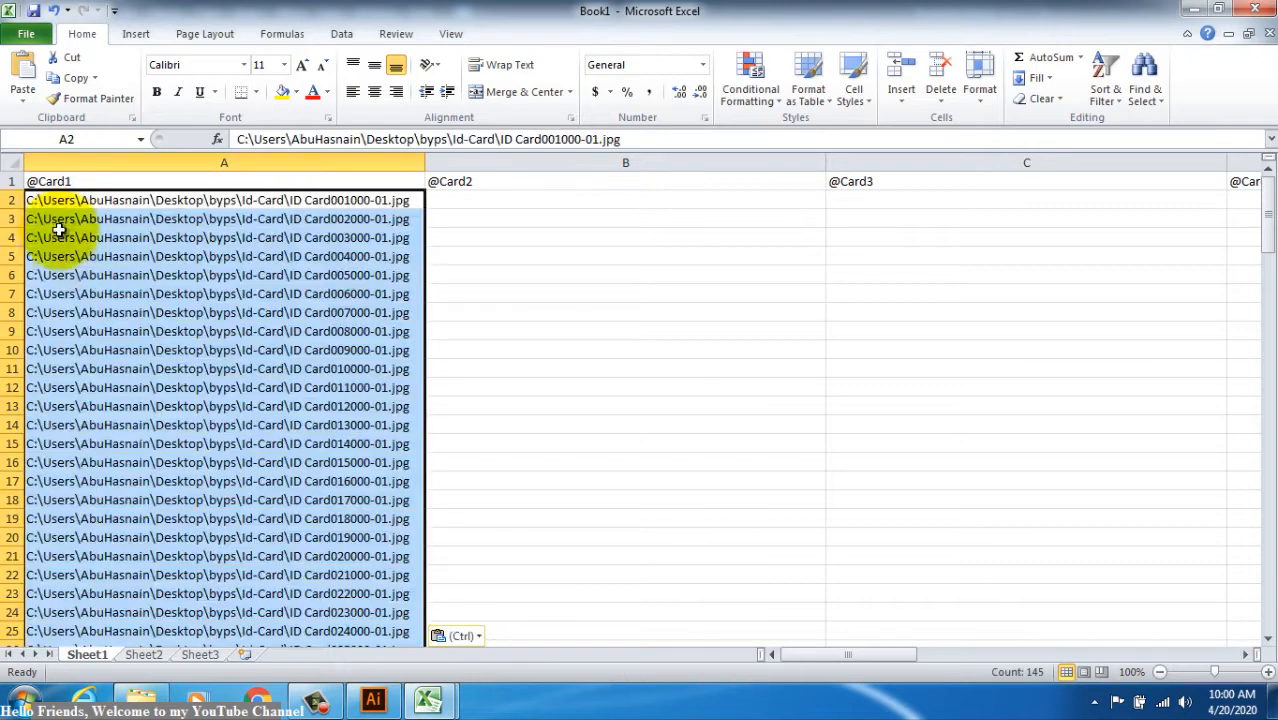
left_click(63, 462)
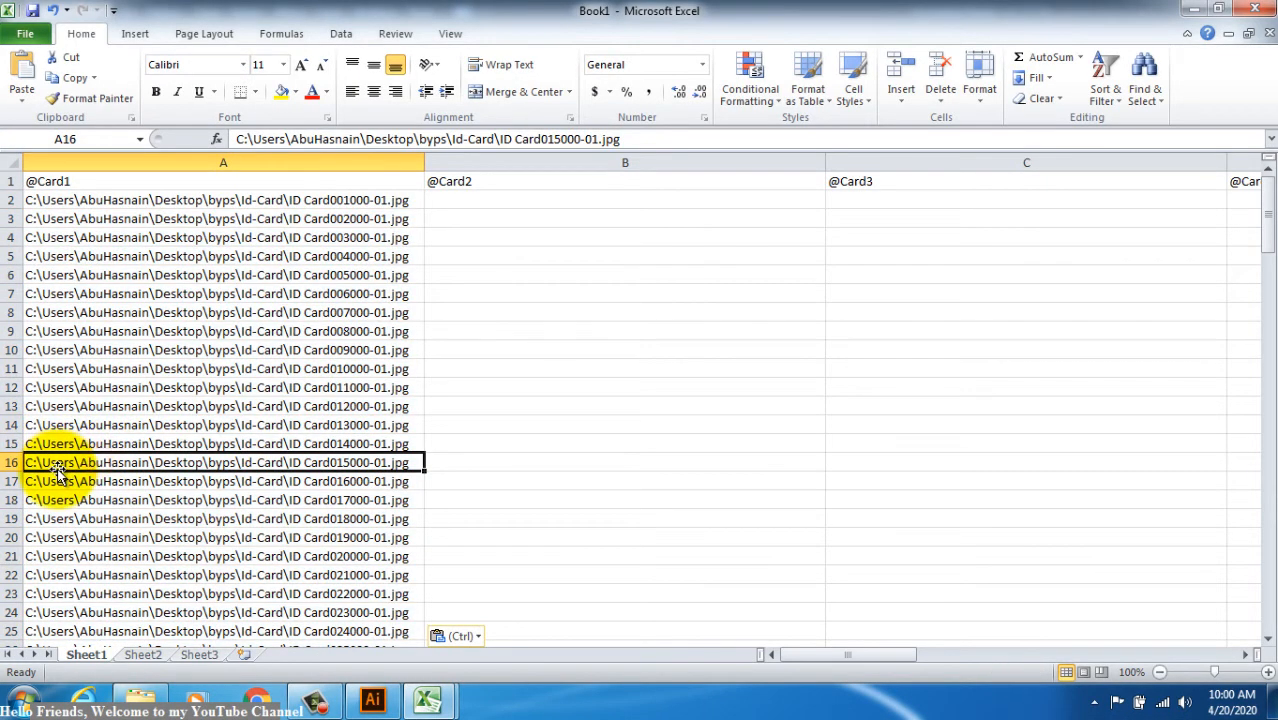
scroll(56, 465, "down", 20)
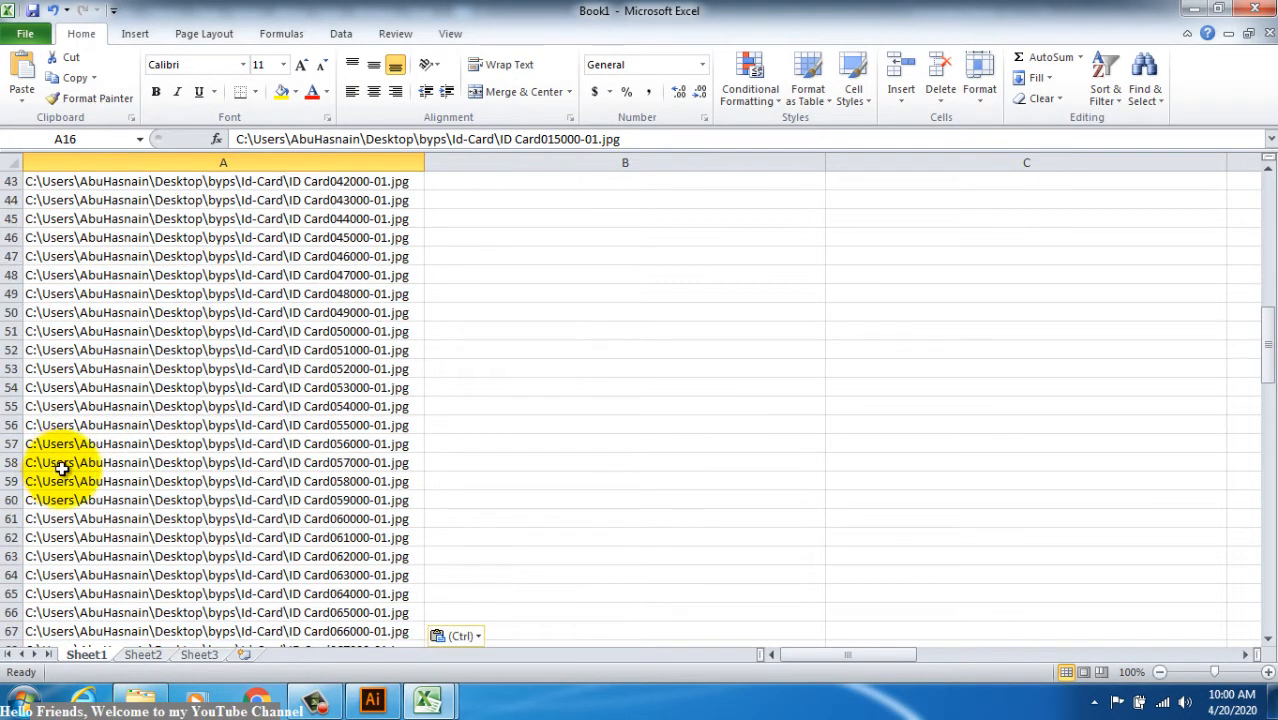
scroll(62, 468, "down", 19)
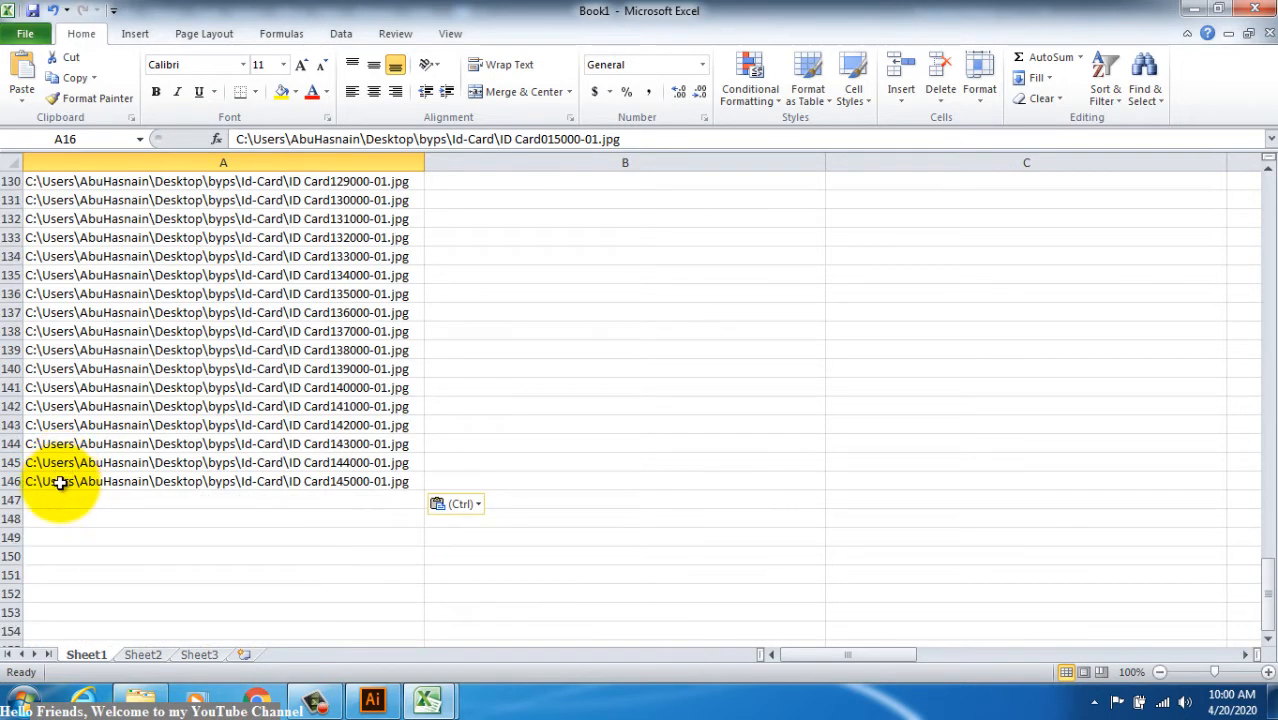
left_click(57, 491, "shift")
left_click_drag(59, 482, 55, 476)
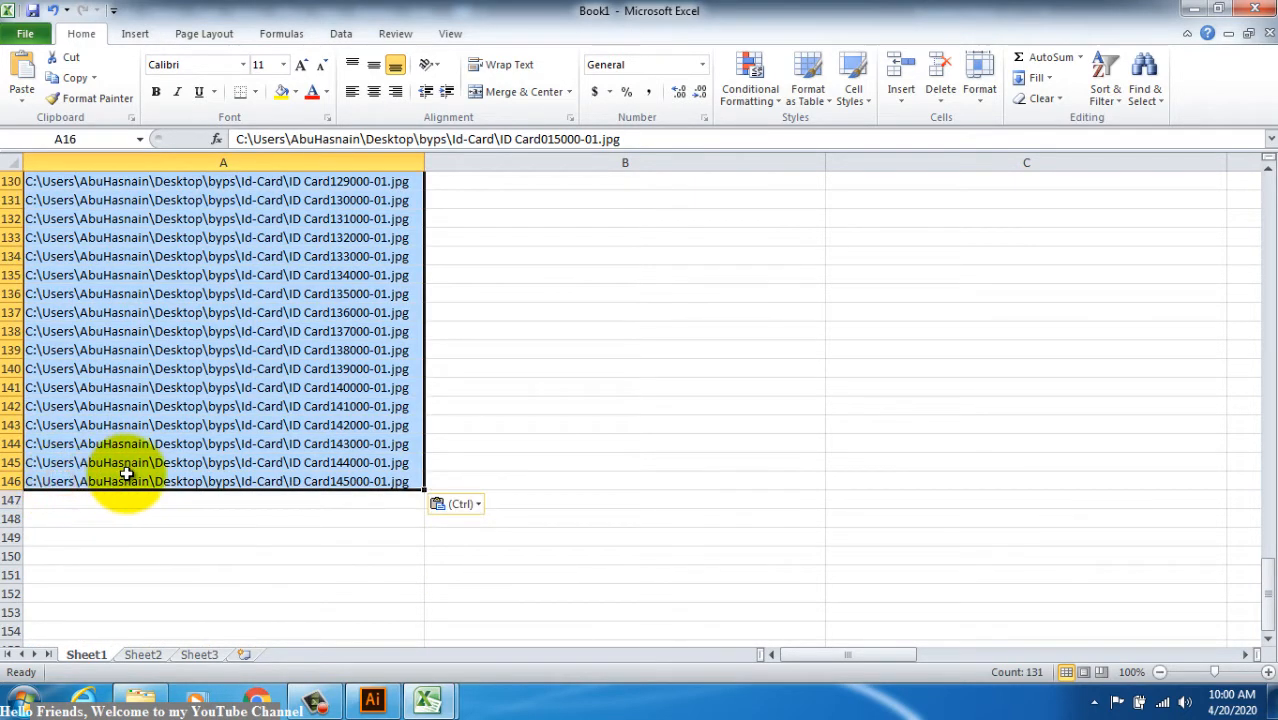
key("ctrl+x")
scroll(127, 473, "up", 20)
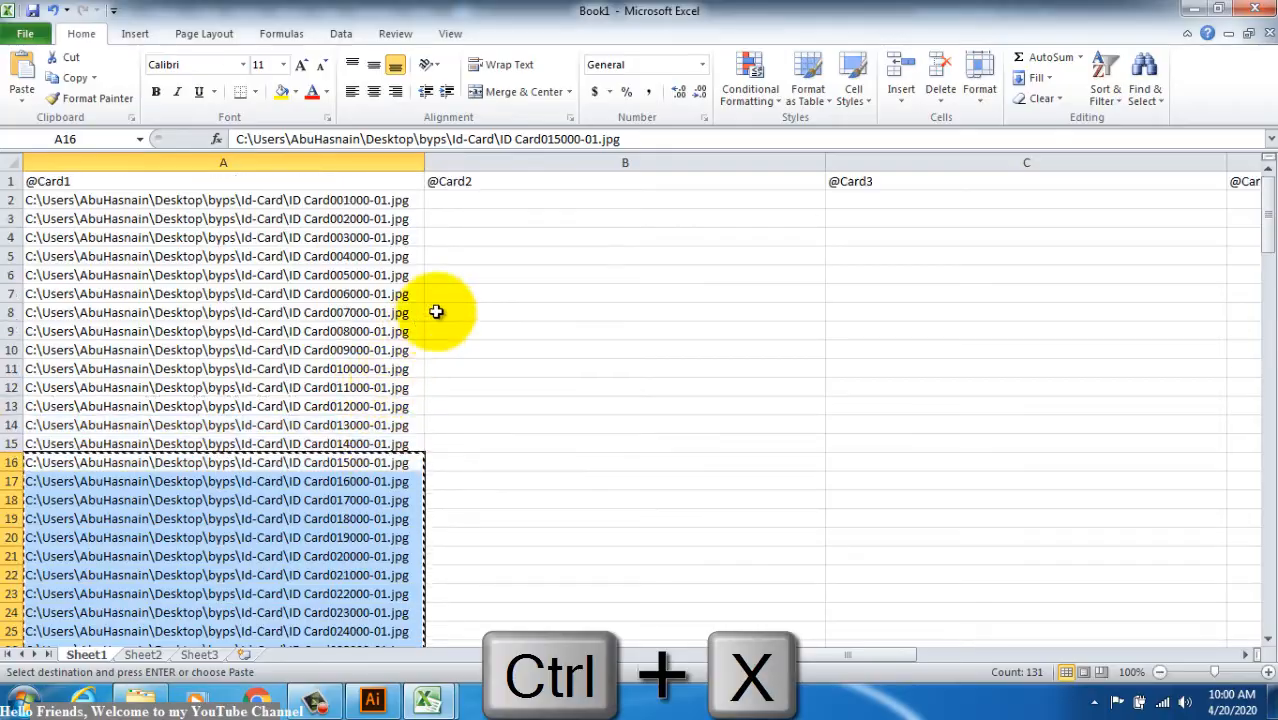
left_click(481, 203)
key("Return")
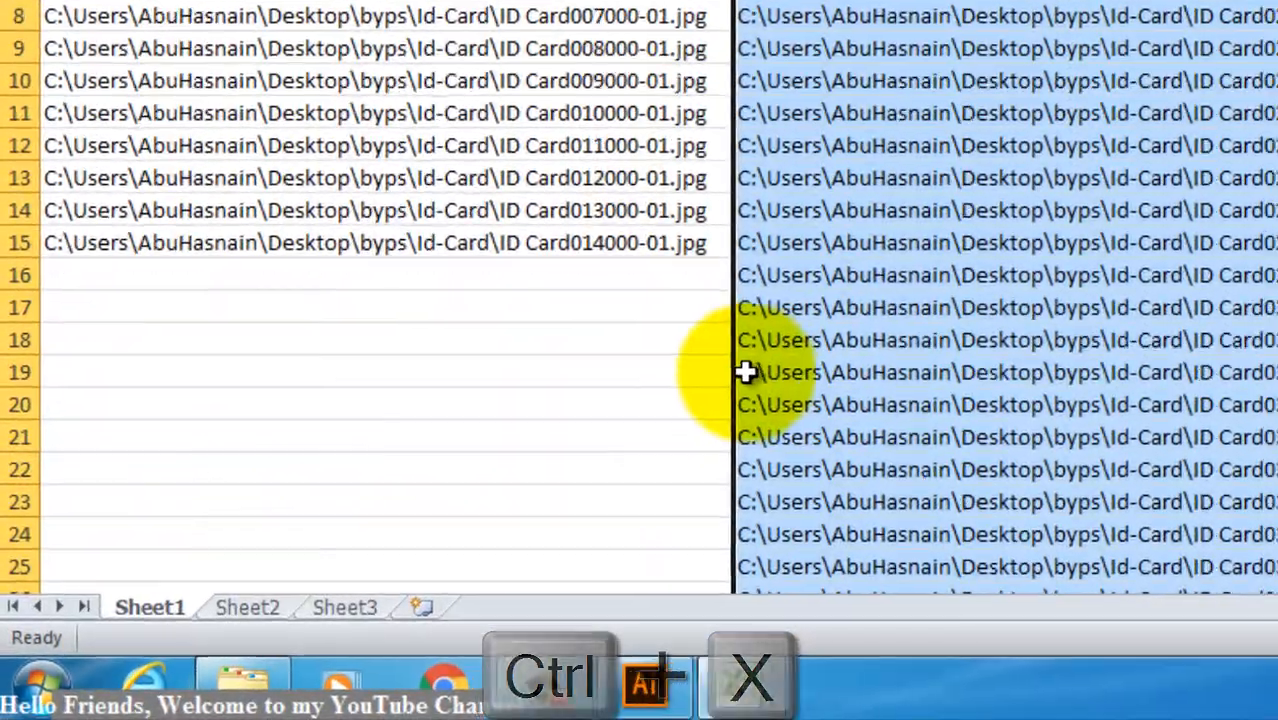
left_click(430, 520)
left_click(625, 381)
scroll(625, 381, "down", 7)
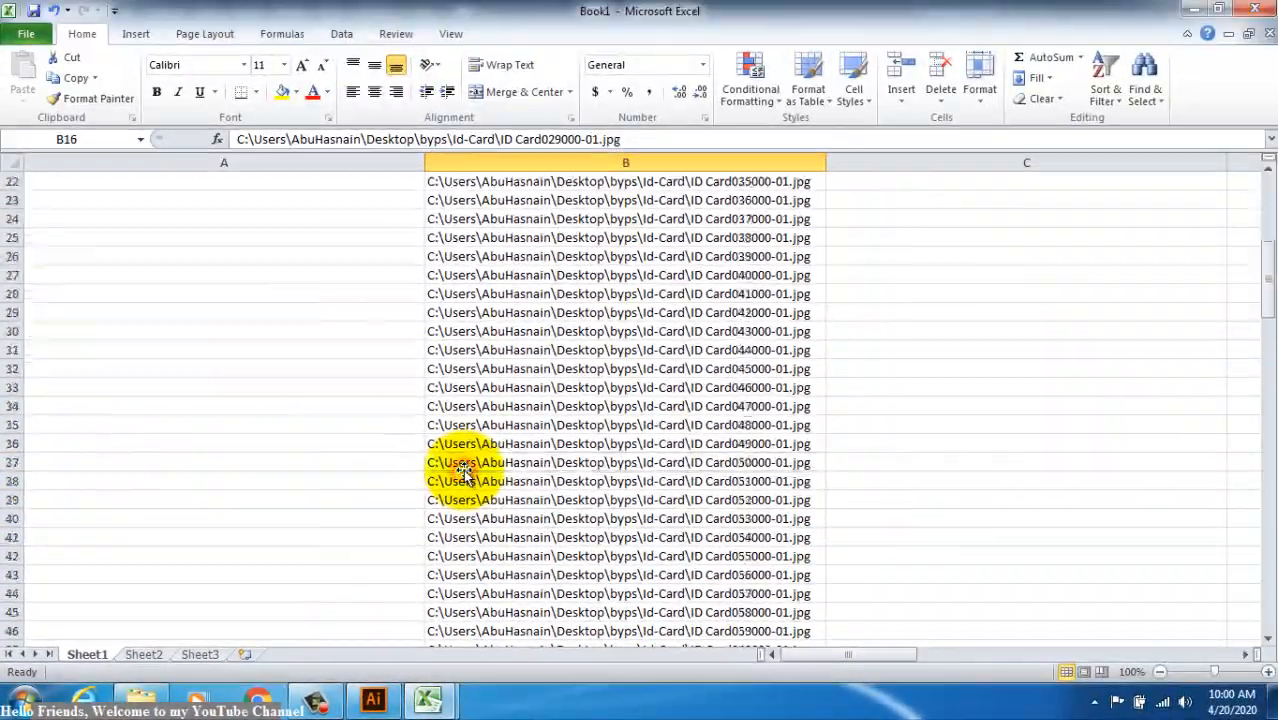
scroll(467, 472, "down", 10)
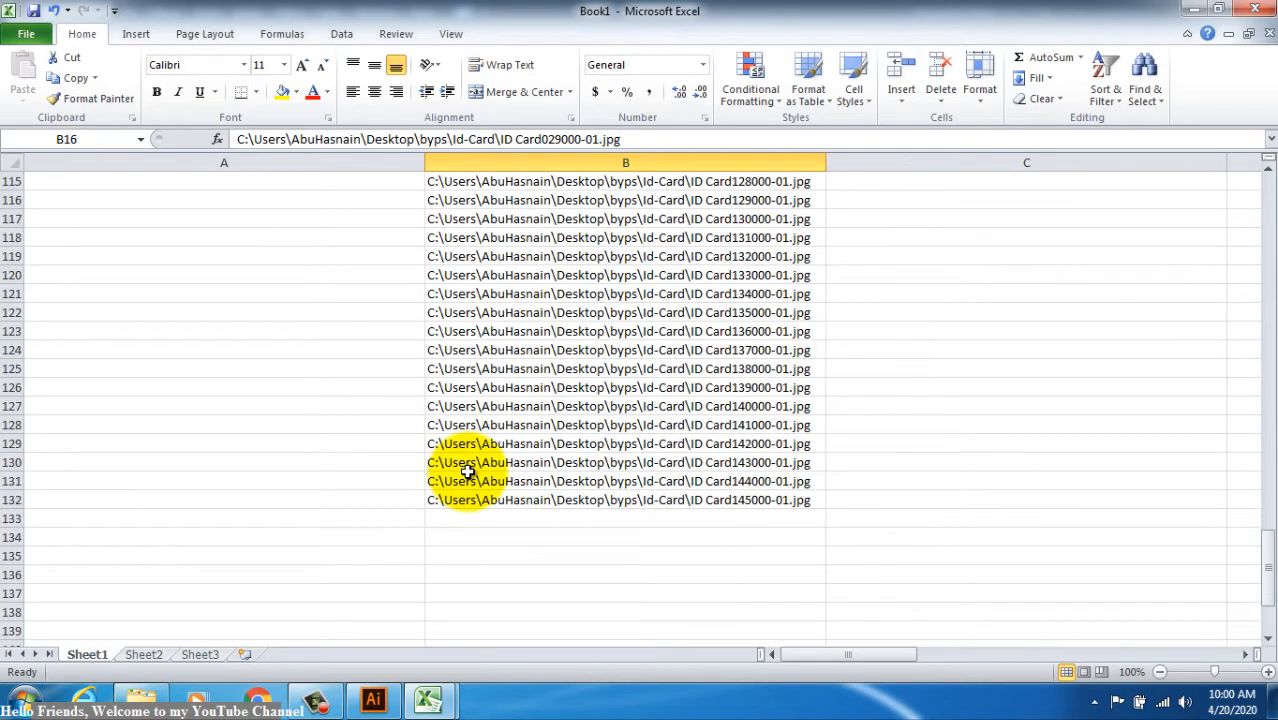
left_click(478, 330, "shift")
key("ctrl+x")
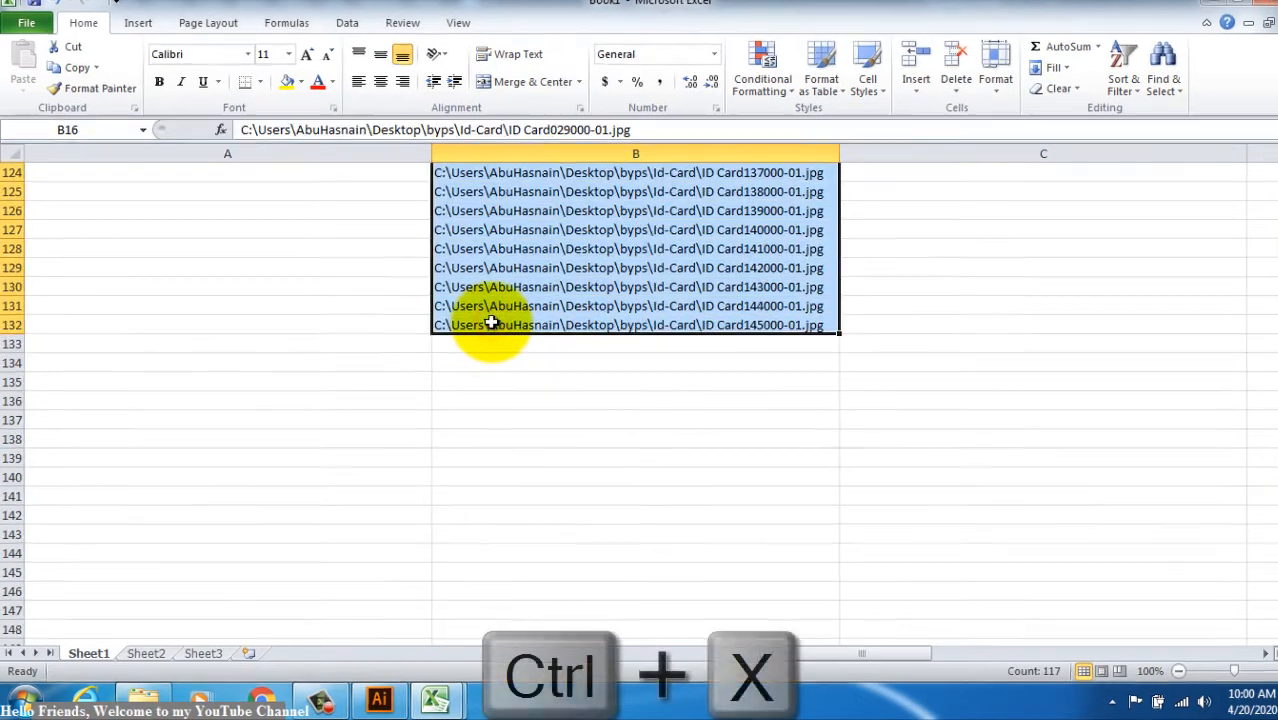
scroll(491, 322, "up", 20)
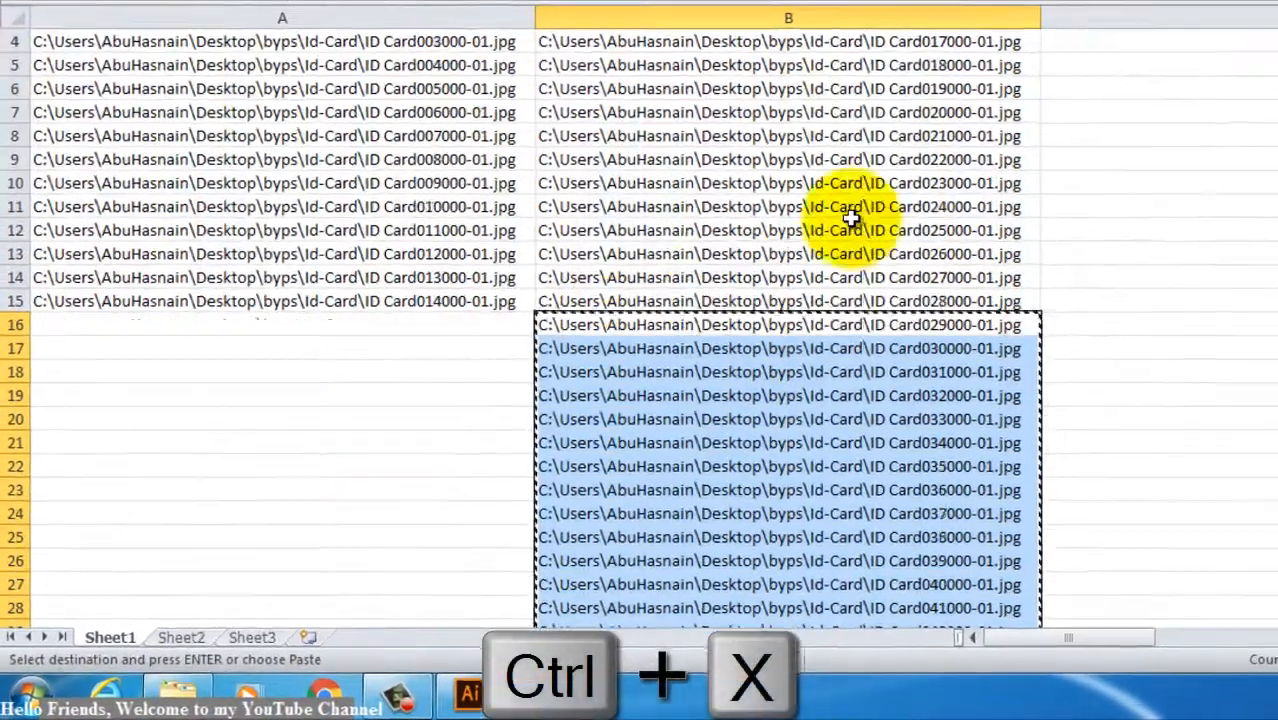
left_click(870, 208)
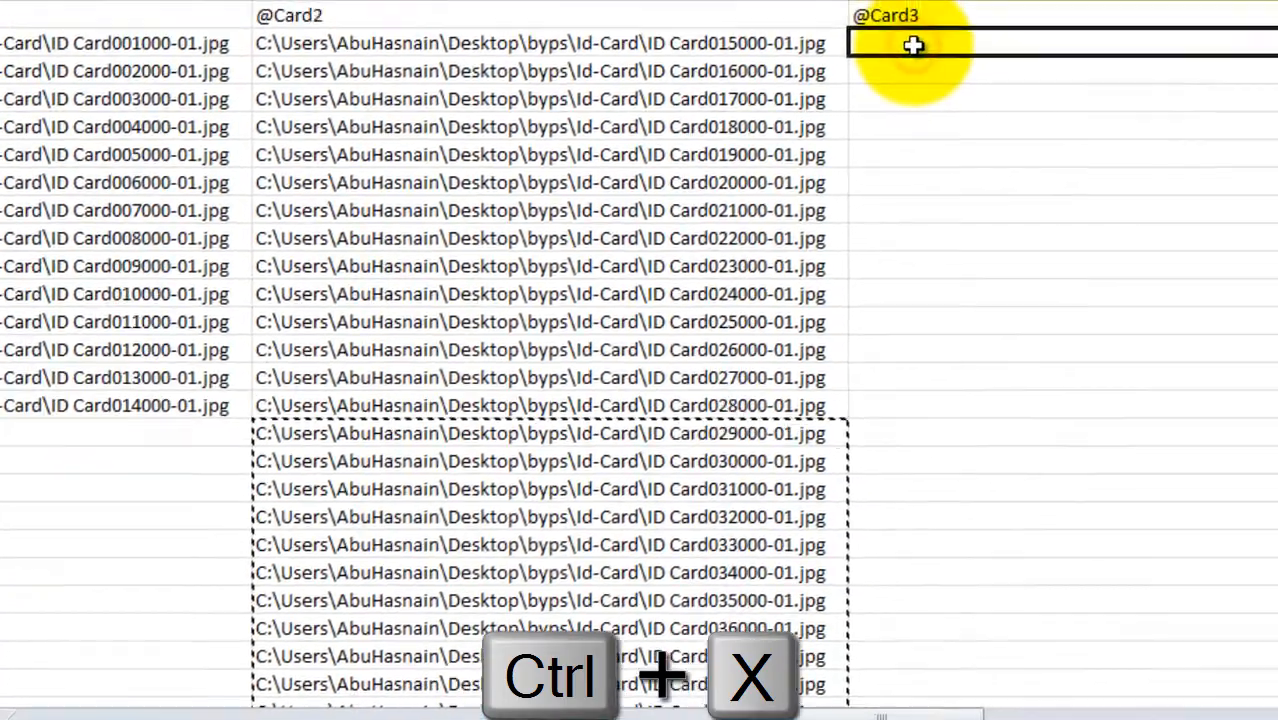
key("Return")
left_click(1165, 393)
left_click(873, 472)
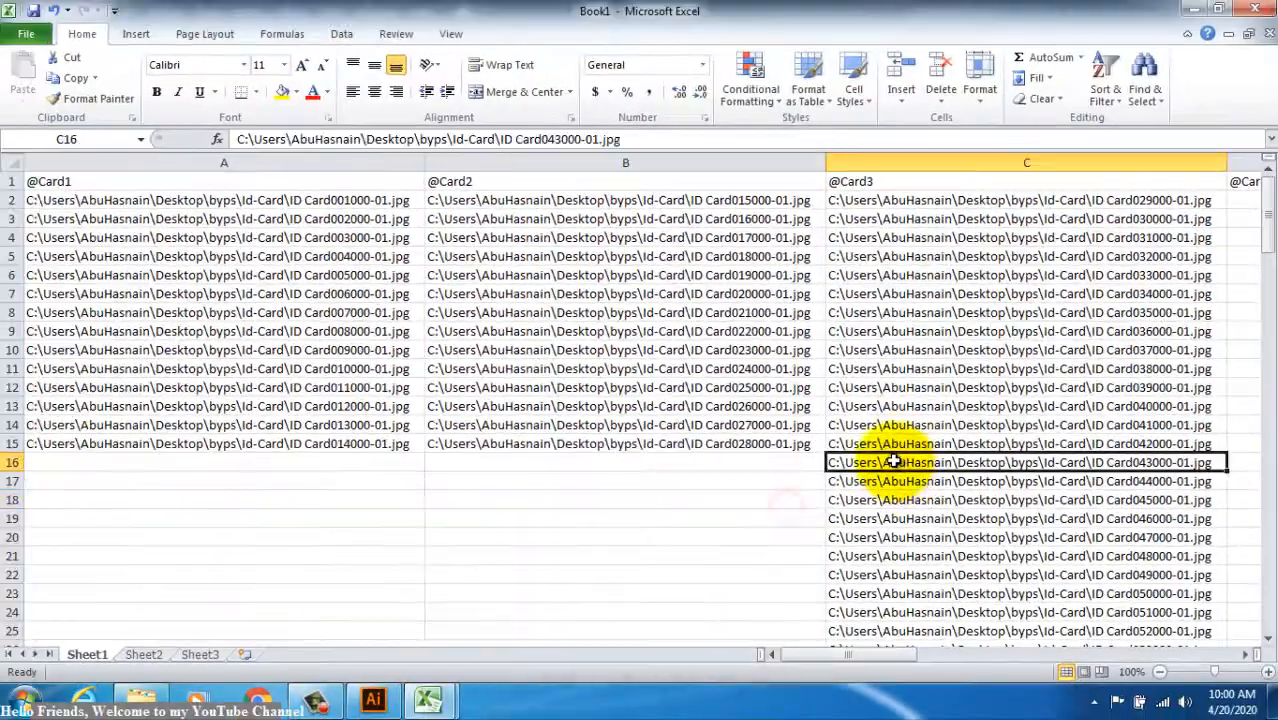
scroll(873, 477, "down", 6)
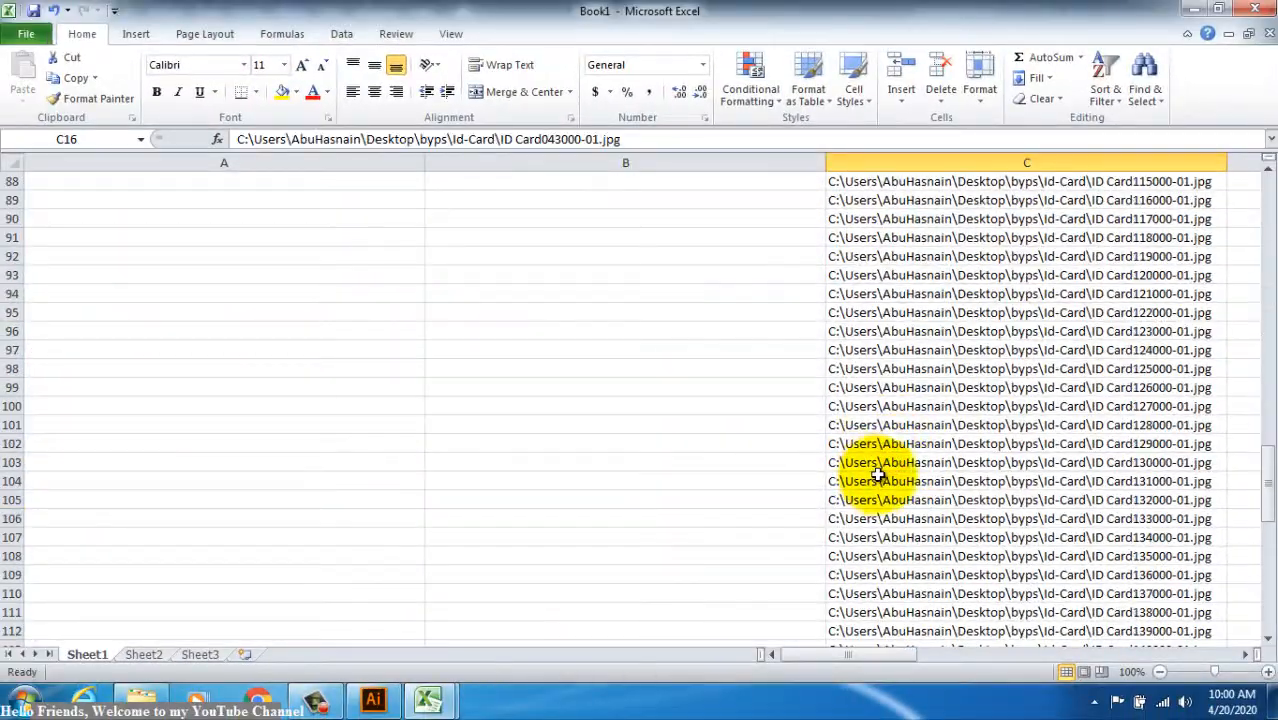
scroll(877, 474, "down", 5)
left_click(877, 469, "shift")
key("ctrl+x")
scroll(877, 469, "up", 20)
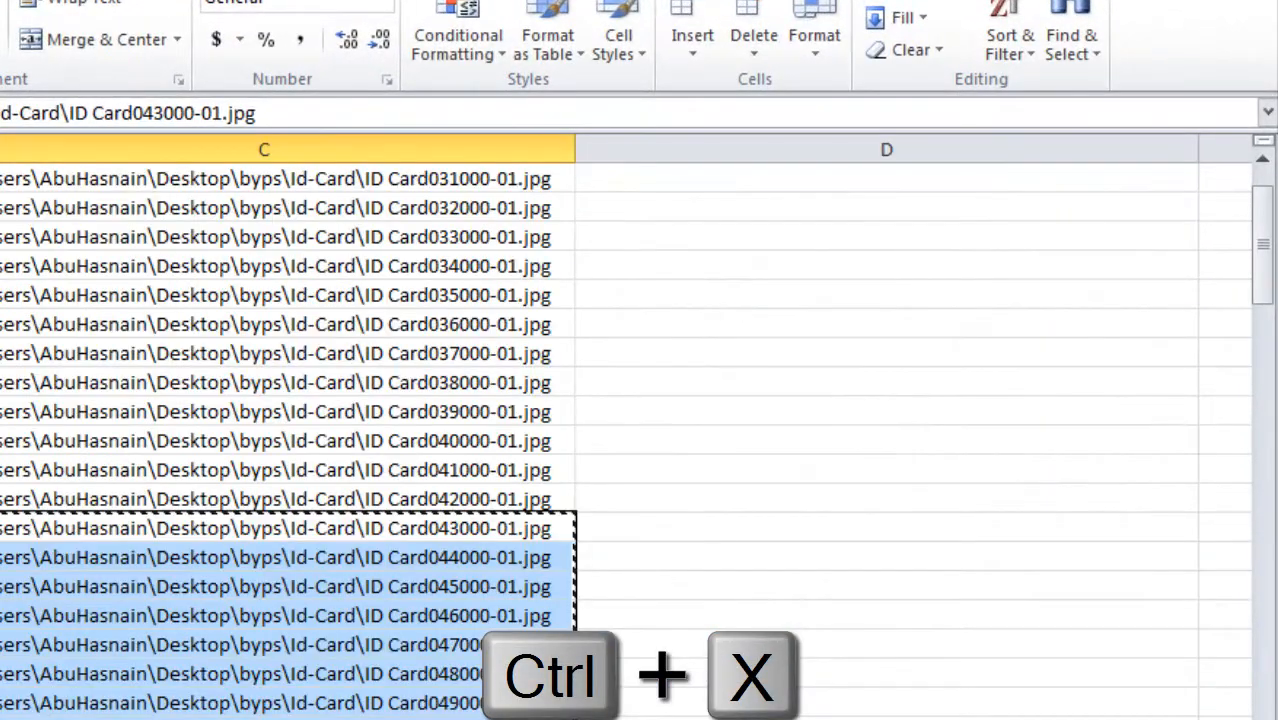
scroll(742, 494, "up", 1)
left_click(678, 199)
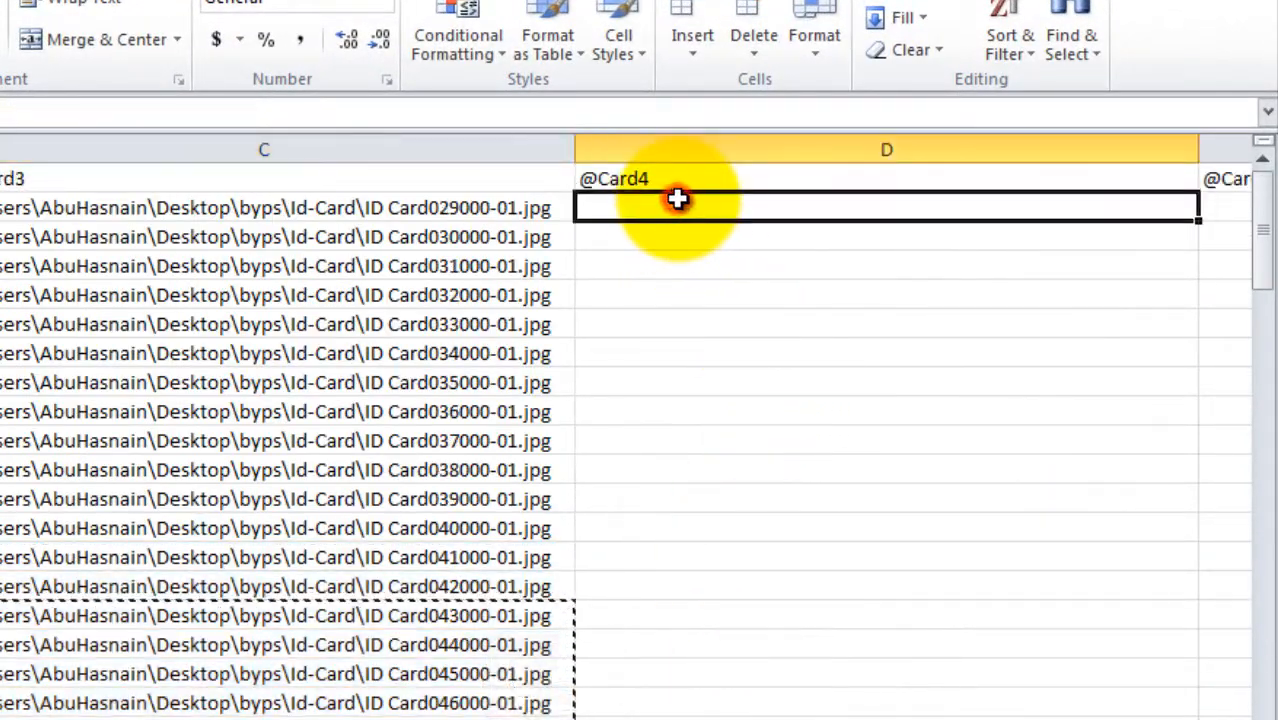
key("ctrl+v")
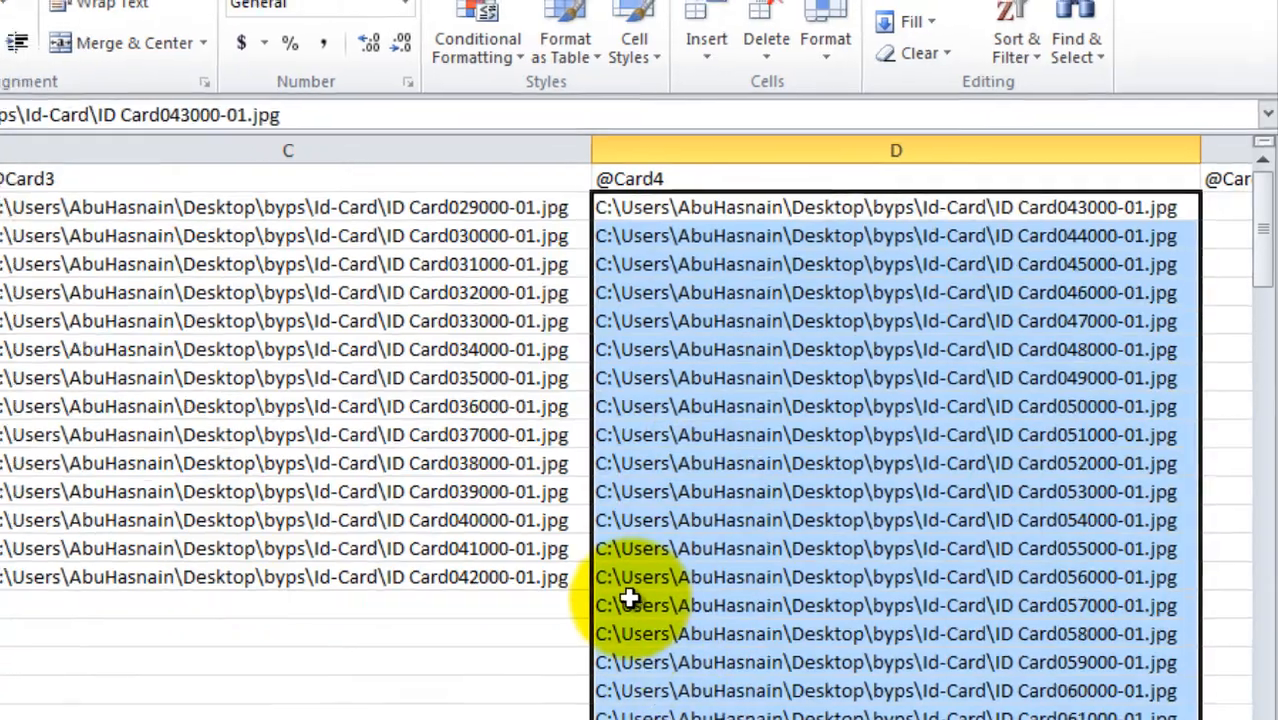
left_click(614, 613)
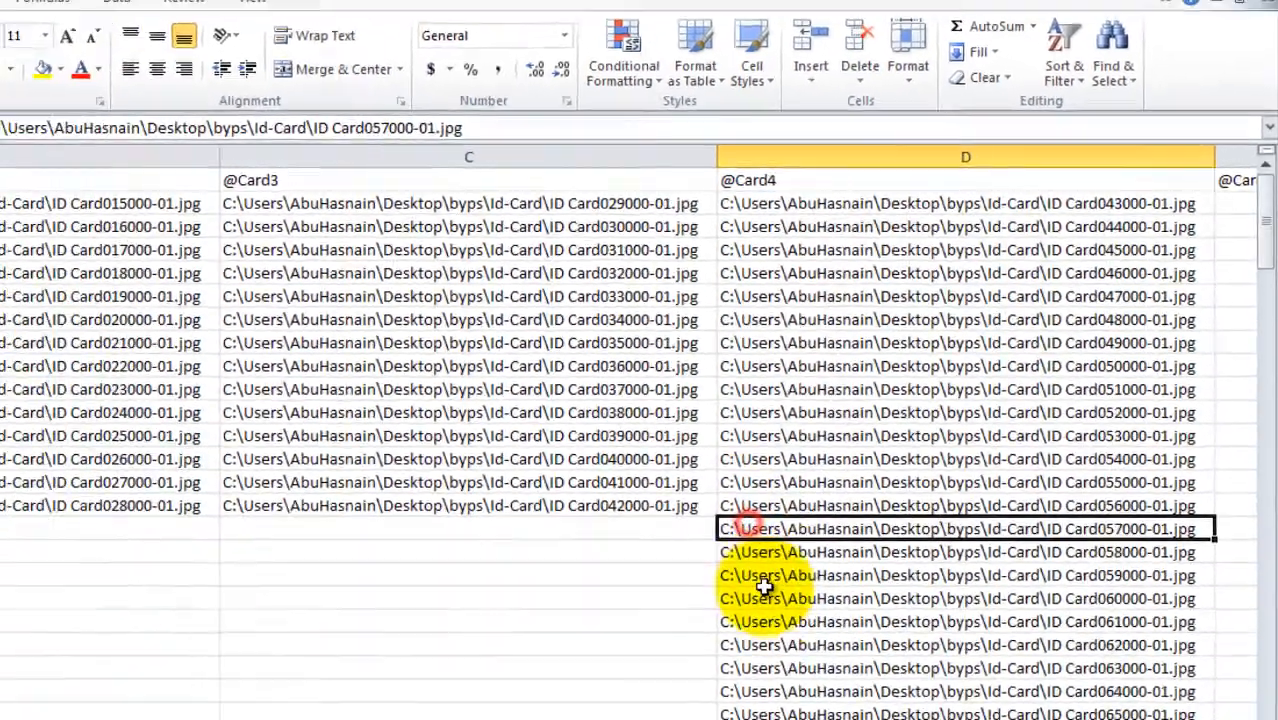
scroll(764, 587, "down", 18)
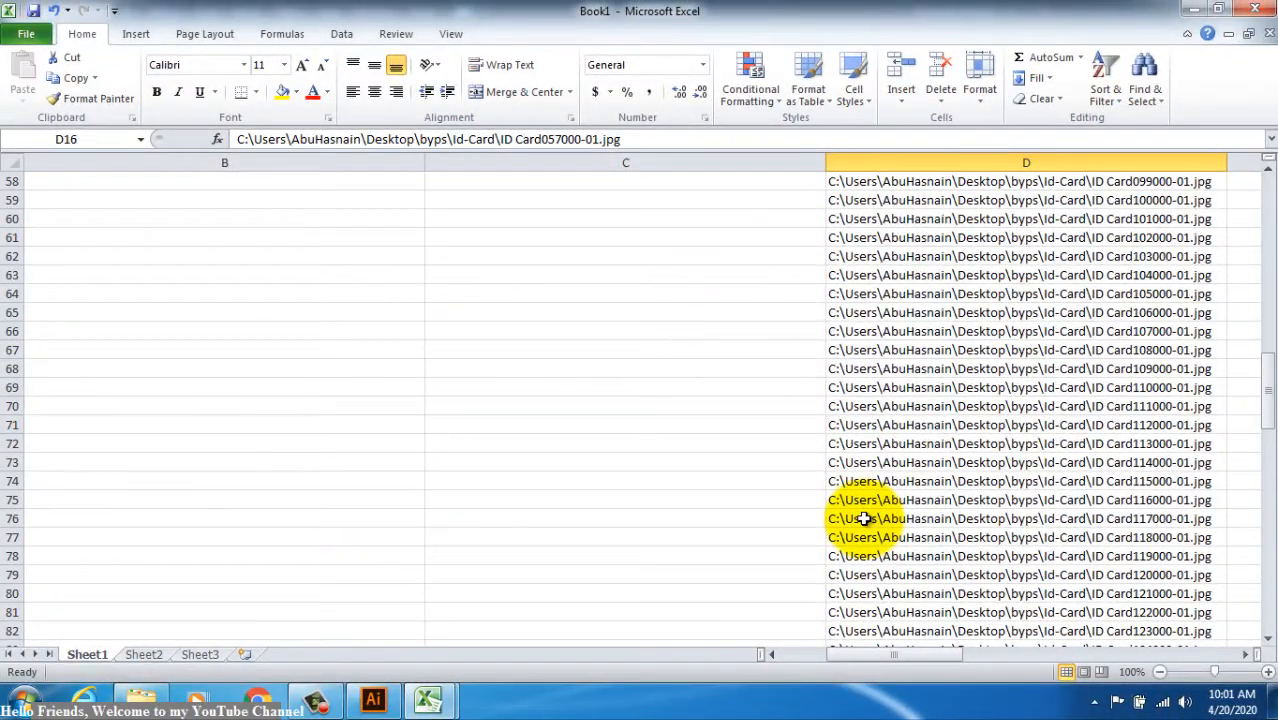
scroll(864, 518, "down", 11)
left_click(859, 428, "shift")
key("ctrl+x")
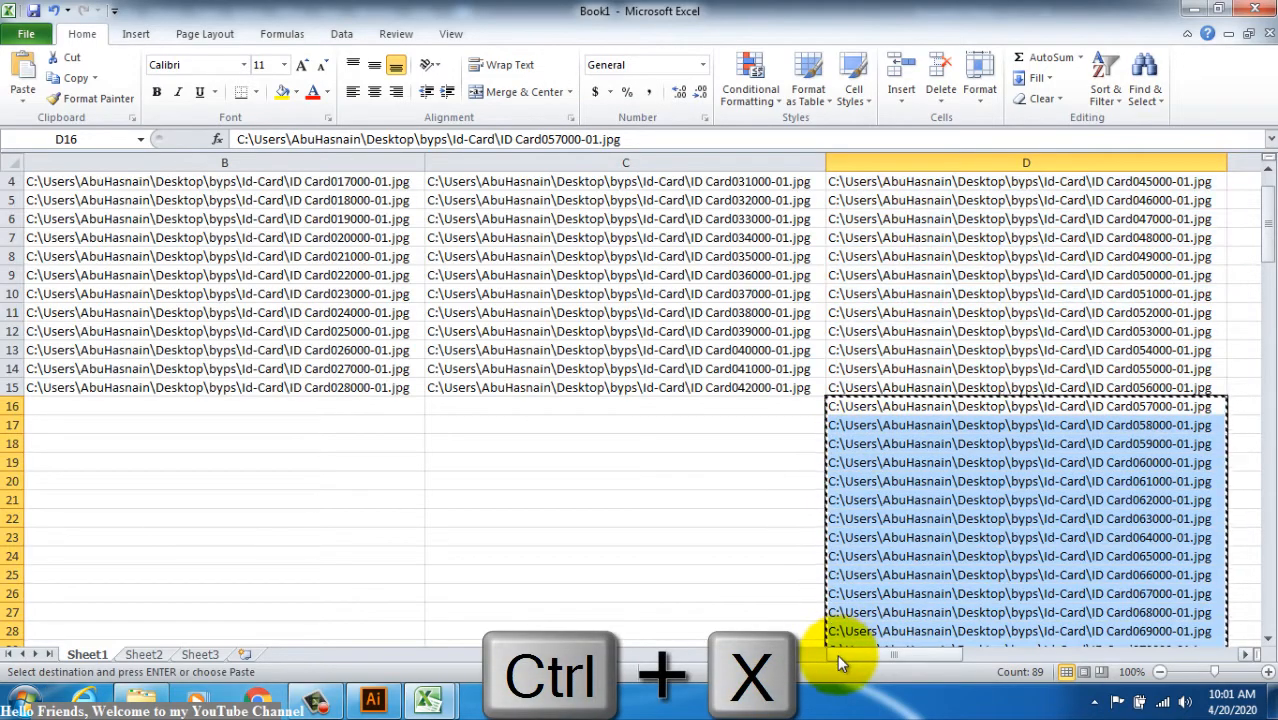
left_click_drag(837, 654, 947, 654)
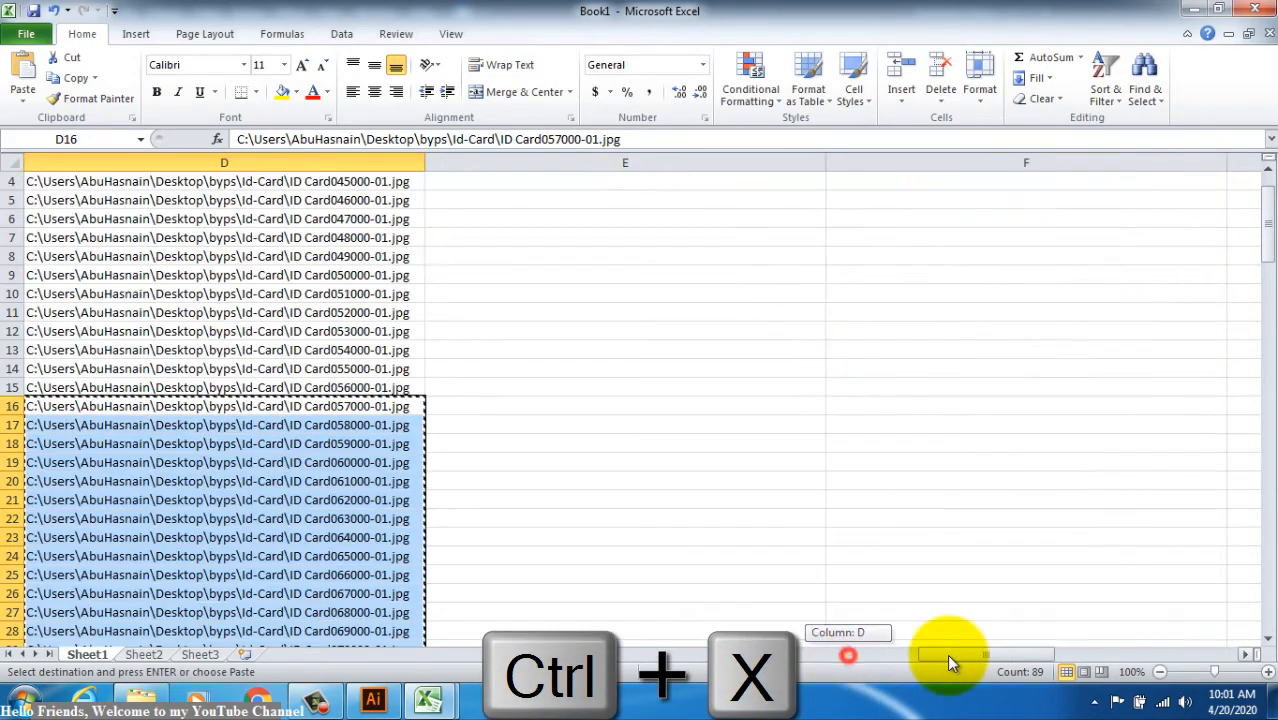
scroll(591, 201, "up", 1)
left_click(591, 201)
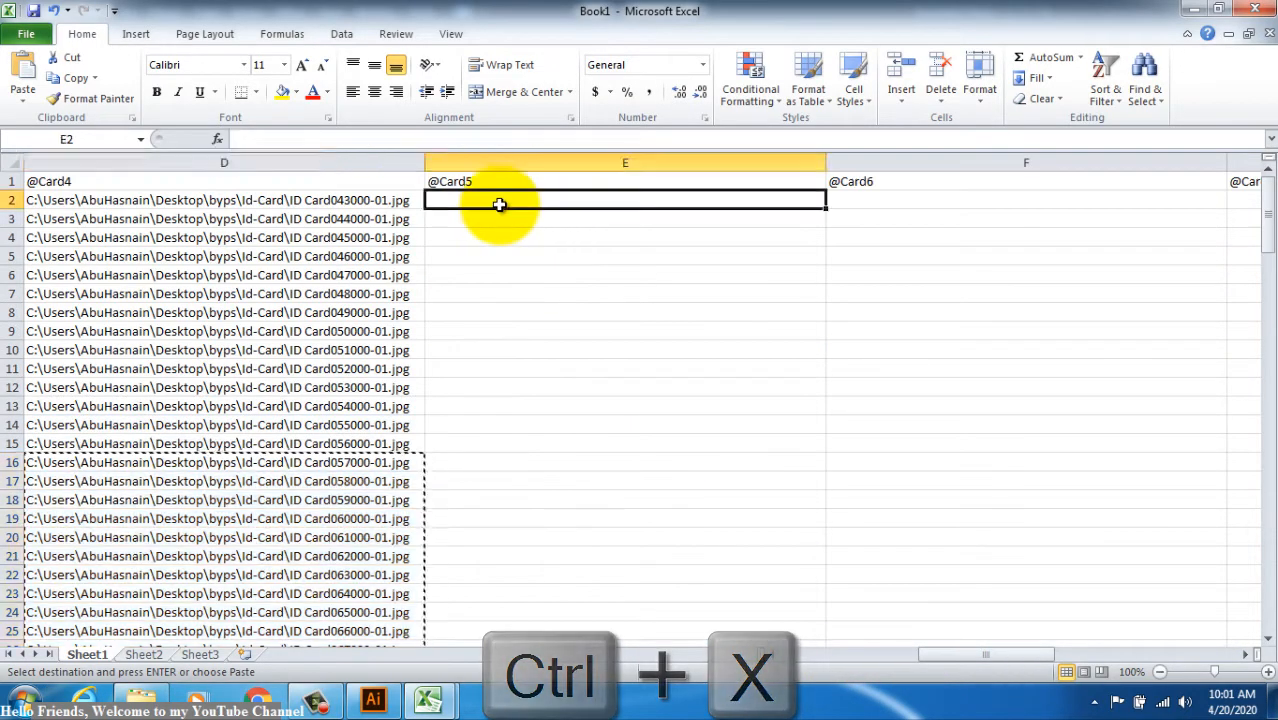
key("Return")
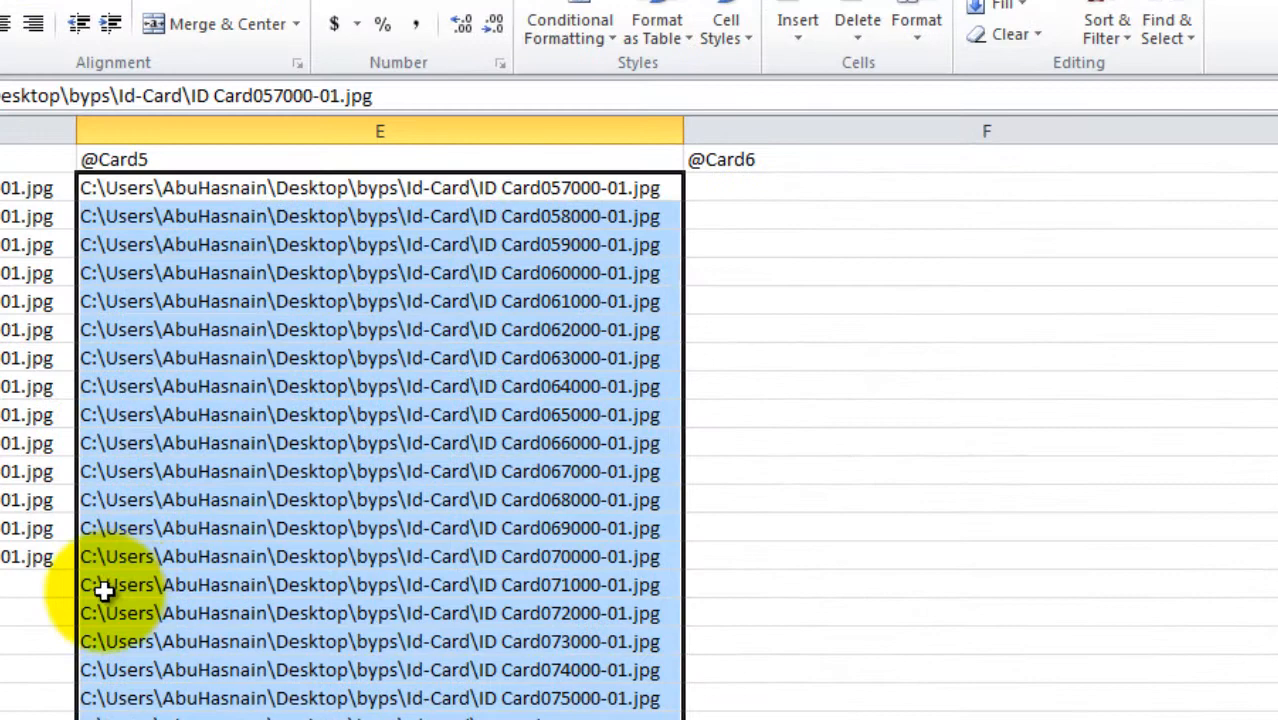
left_click(104, 590)
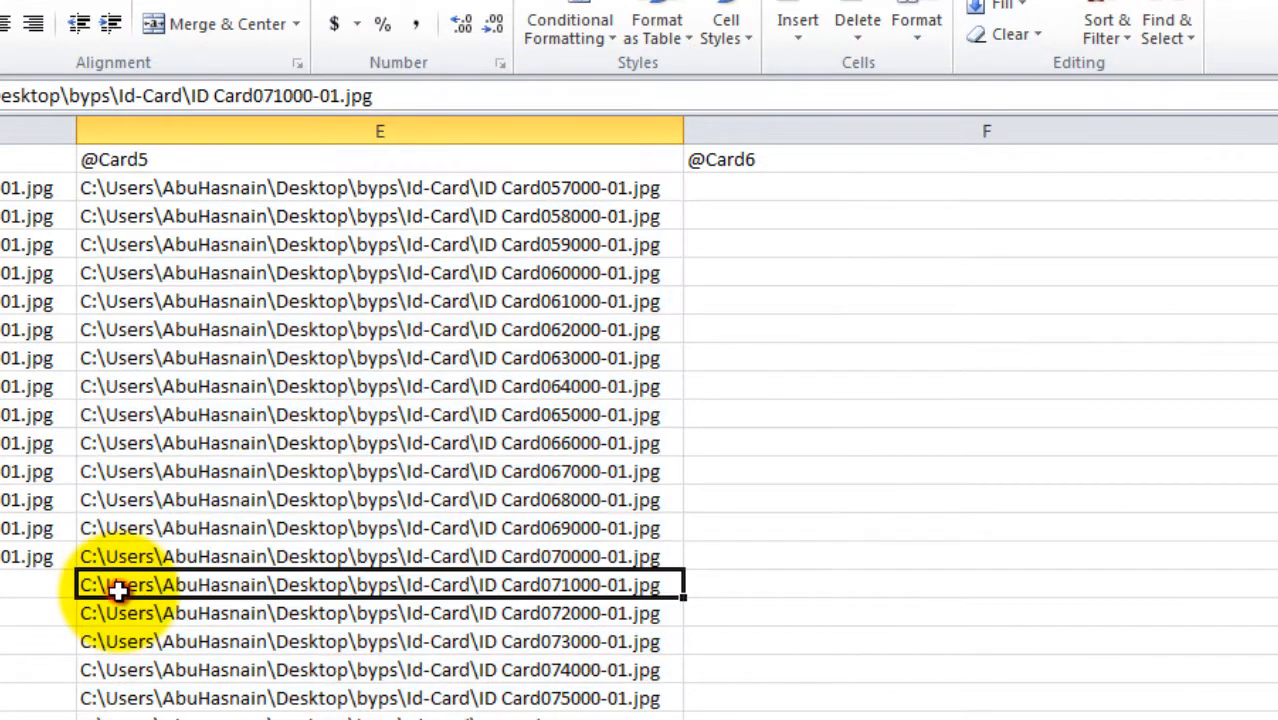
scroll(157, 590, "down", 16)
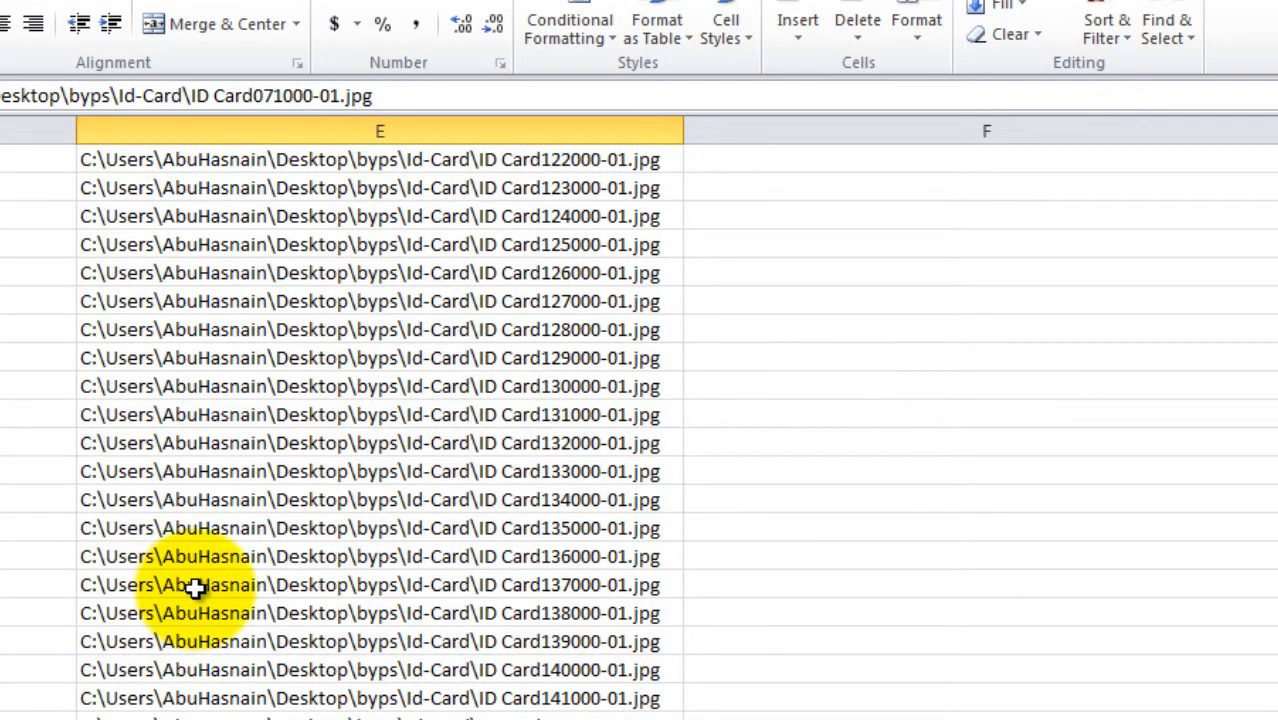
scroll(195, 587, "down", 4)
left_click(157, 476, "shift")
key("ctrl+x")
scroll(570, 358, "up", 20)
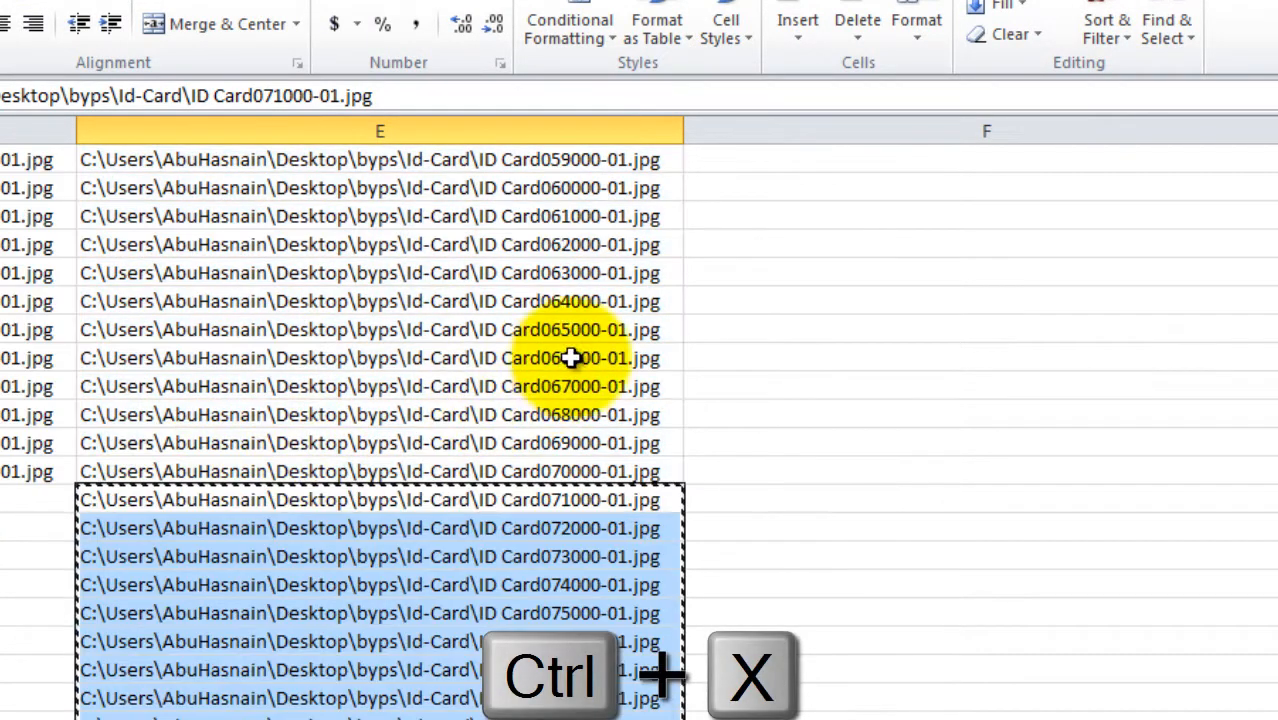
scroll(570, 358, "up", 1)
left_click(727, 187)
key("ctrl+v")
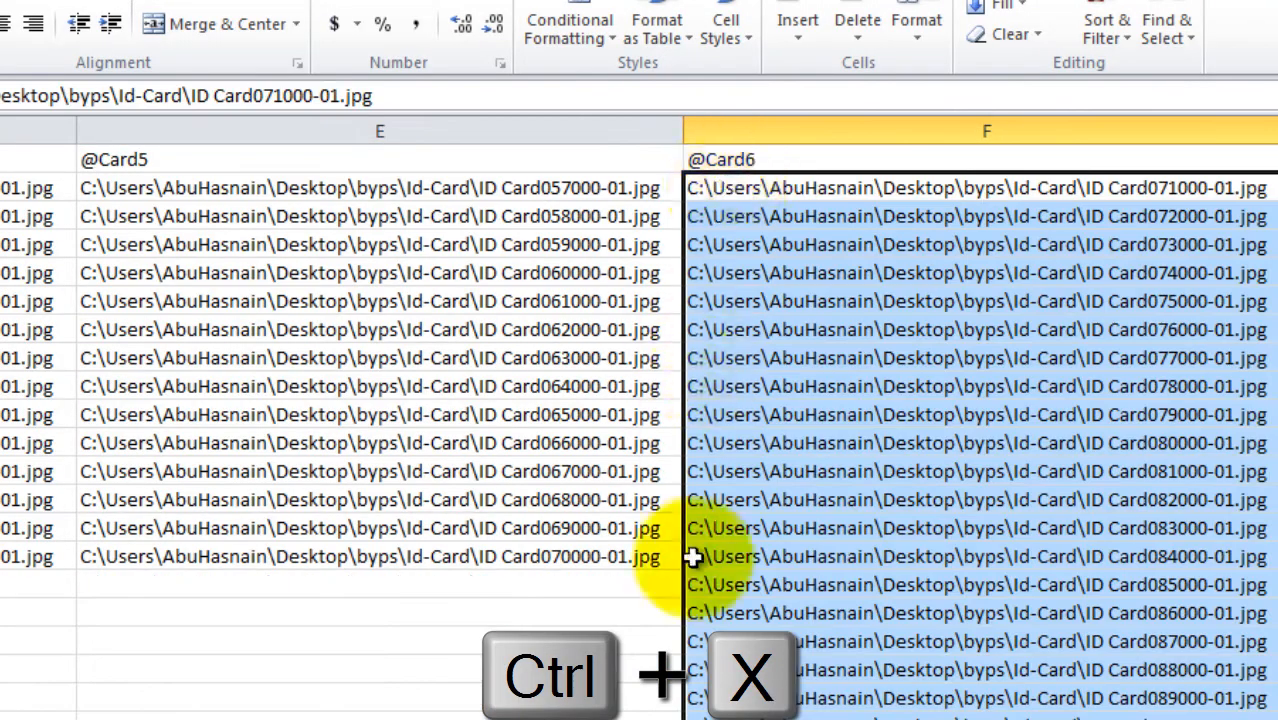
left_click(695, 588)
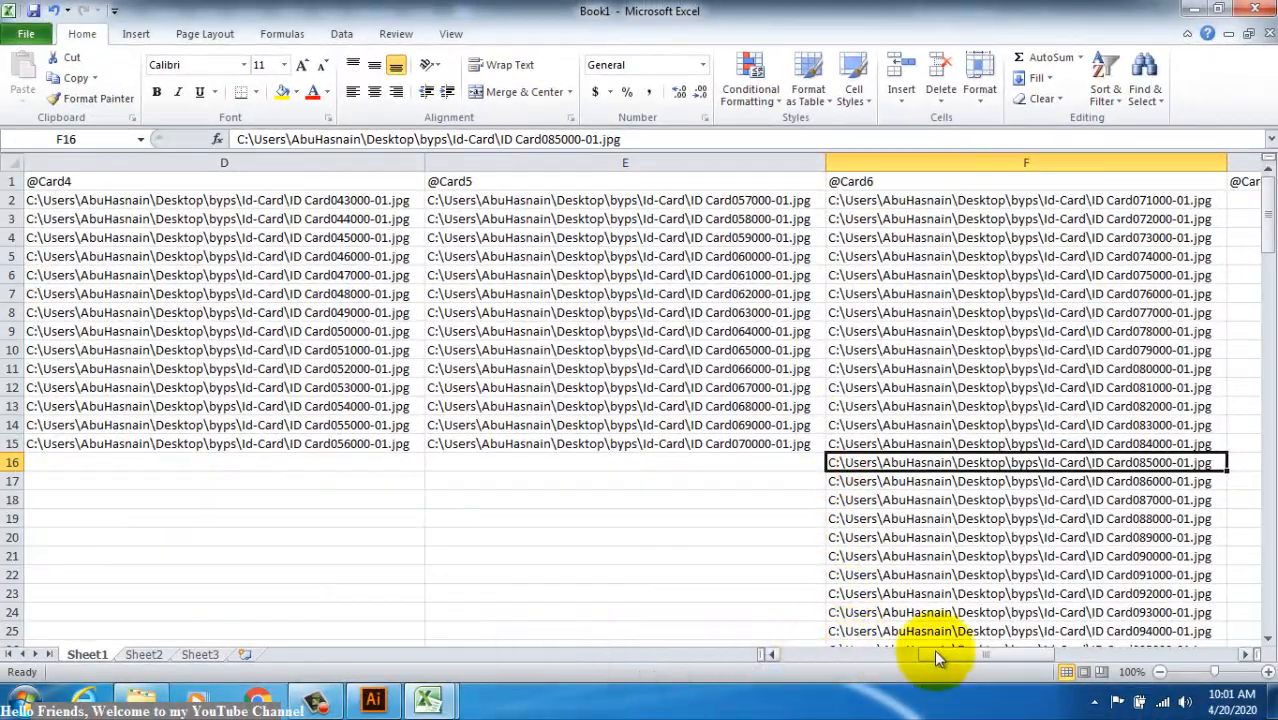
left_click_drag(980, 661, 1018, 658)
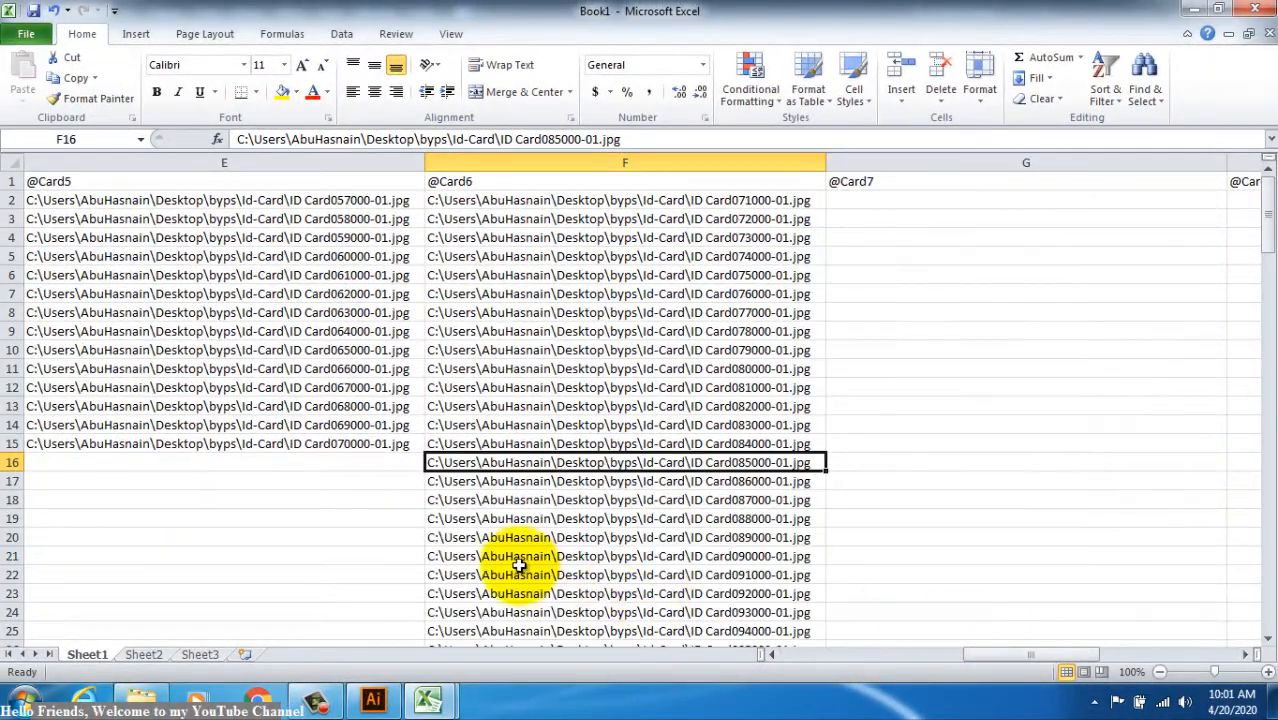
scroll(519, 565, "down", 5)
scroll(521, 555, "down", 16)
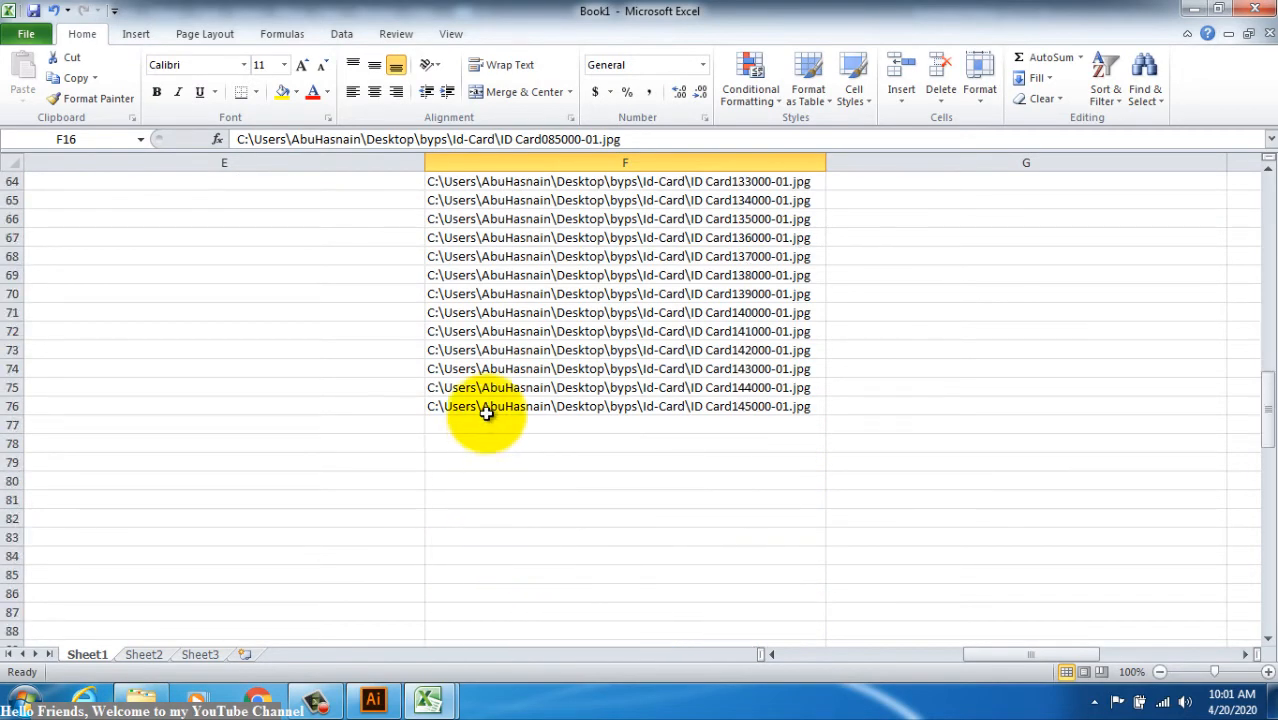
left_click(485, 407, "shift")
key("ctrl+x")
scroll(713, 310, "up", 20)
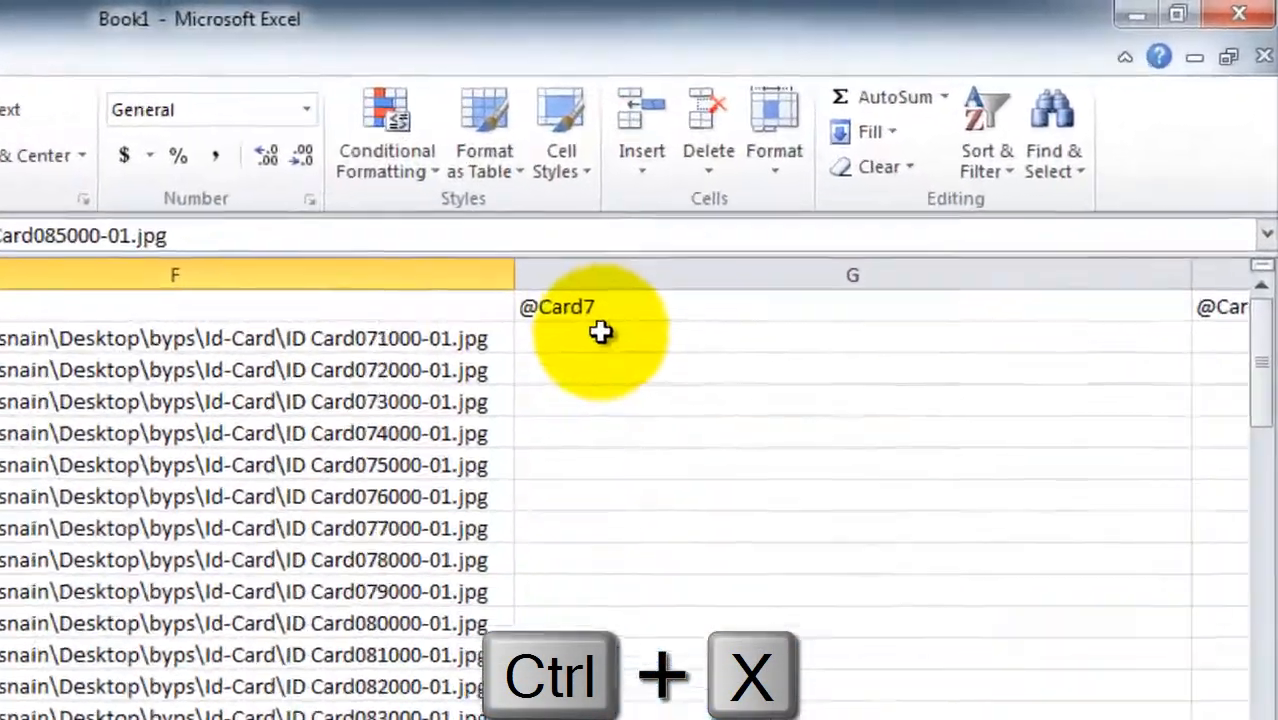
left_click(600, 332)
key("ctrl+v")
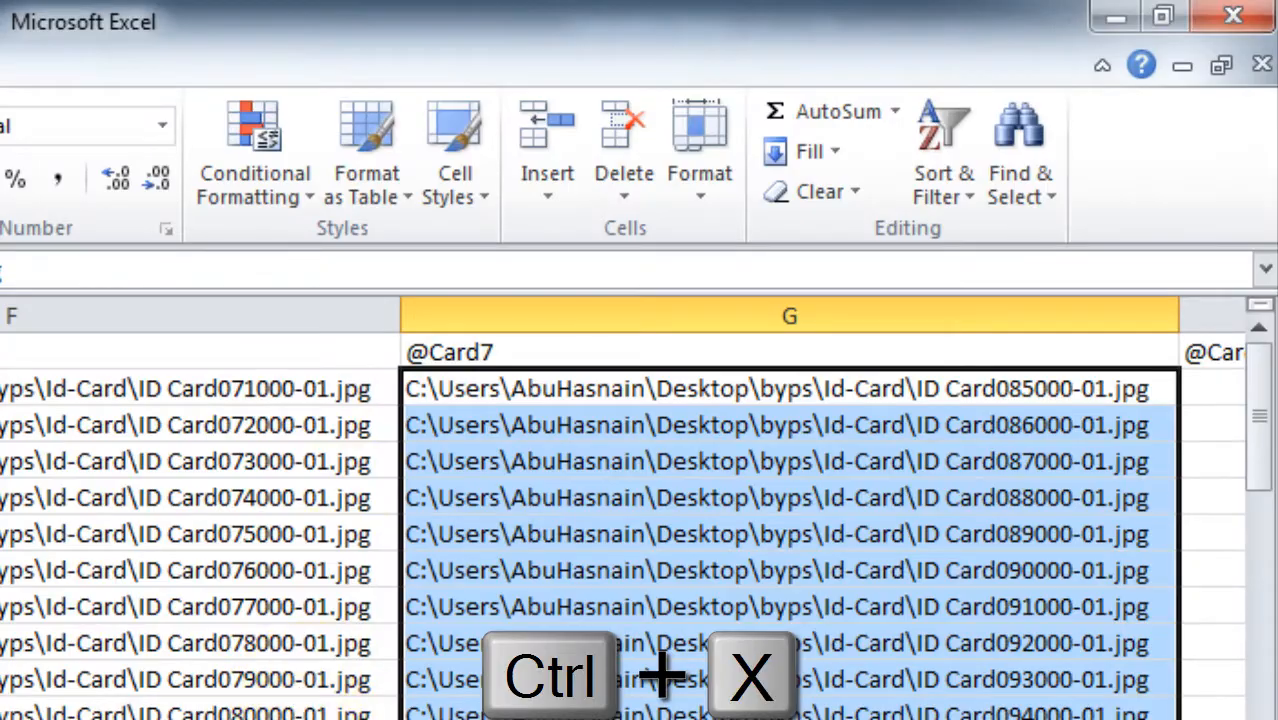
left_click(645, 690)
scroll(860, 540, "down", 15)
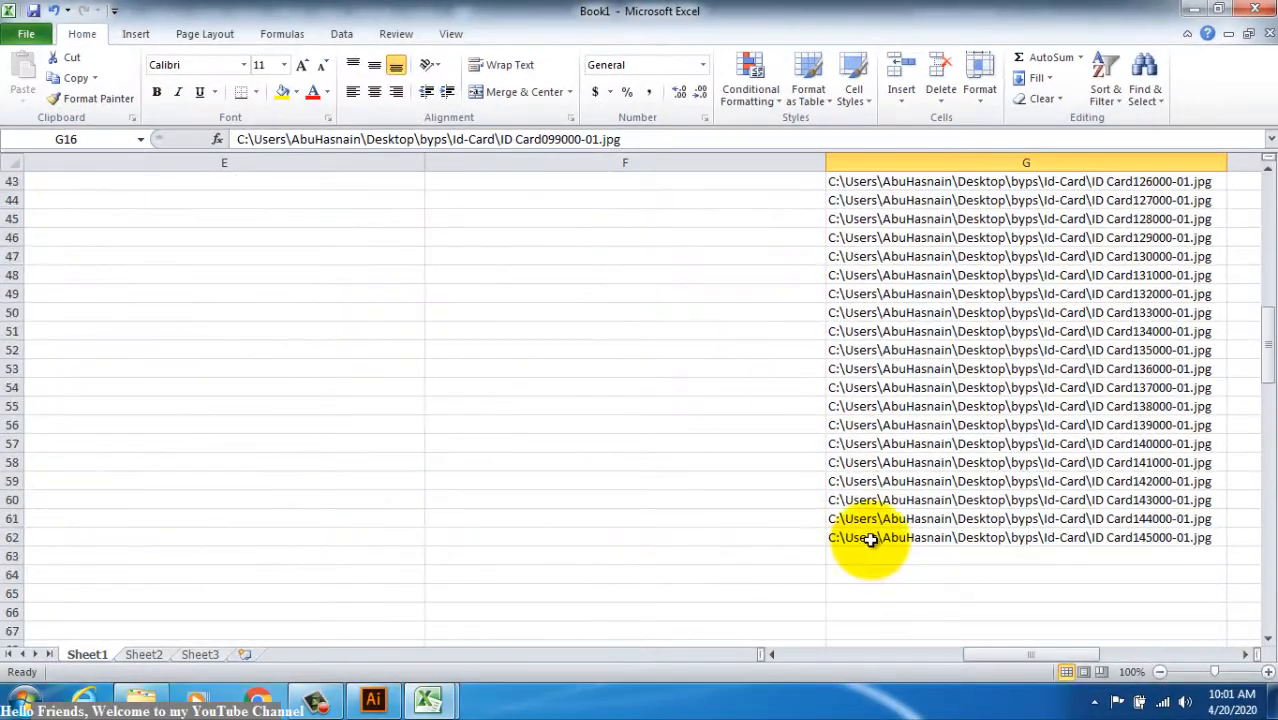
left_click(866, 484, "shift")
key("ctrl+x")
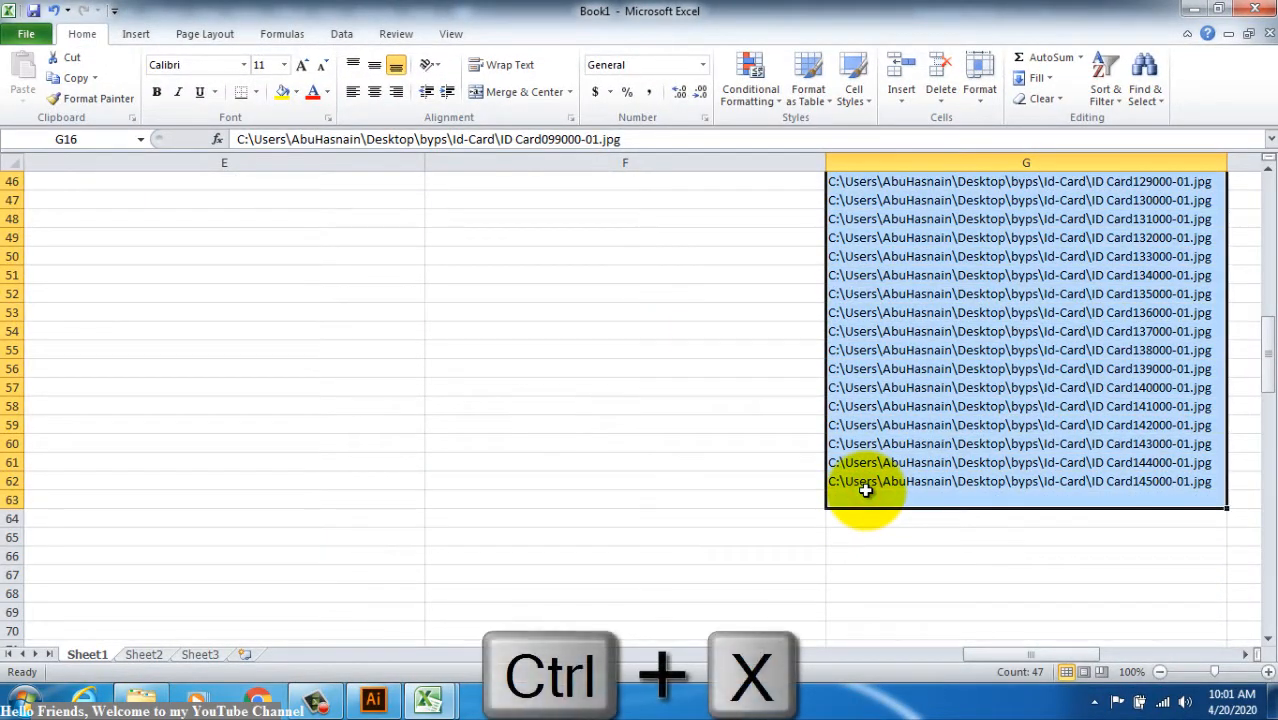
scroll(866, 486, "up", 14)
left_click_drag(980, 654, 1068, 653)
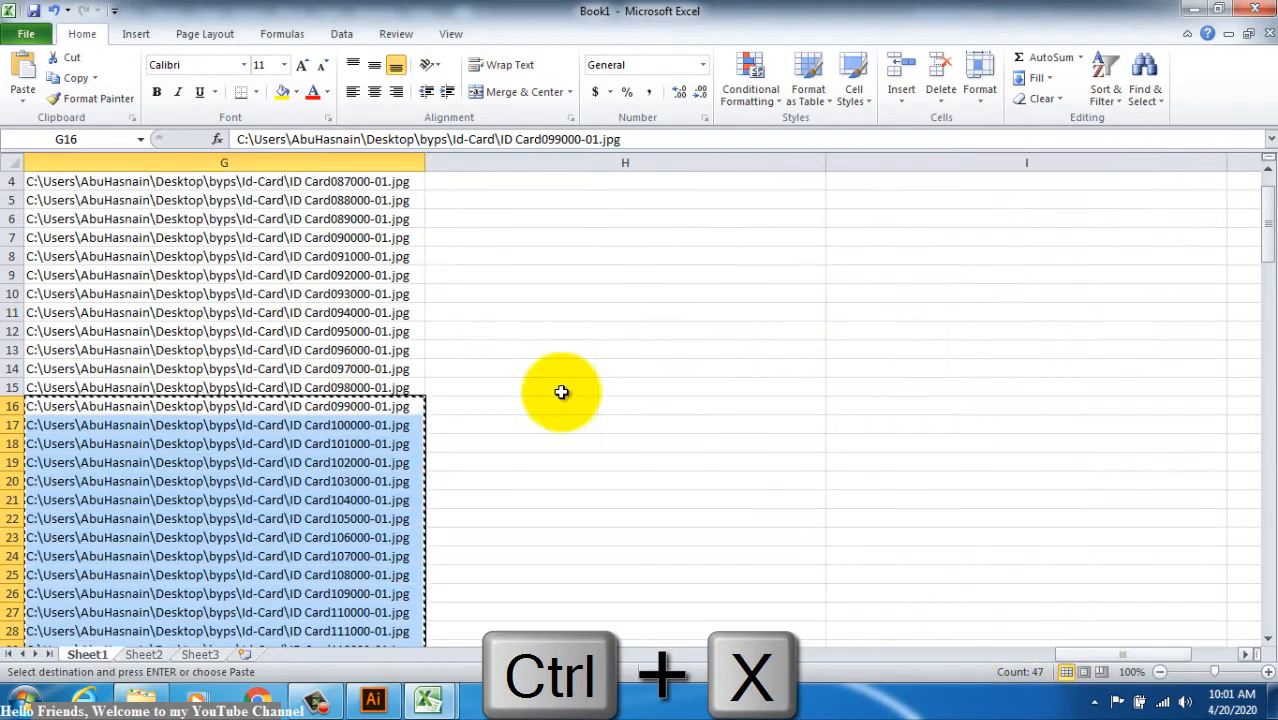
scroll(545, 275, "up", 1)
left_click(396, 230)
key("ctrl+v")
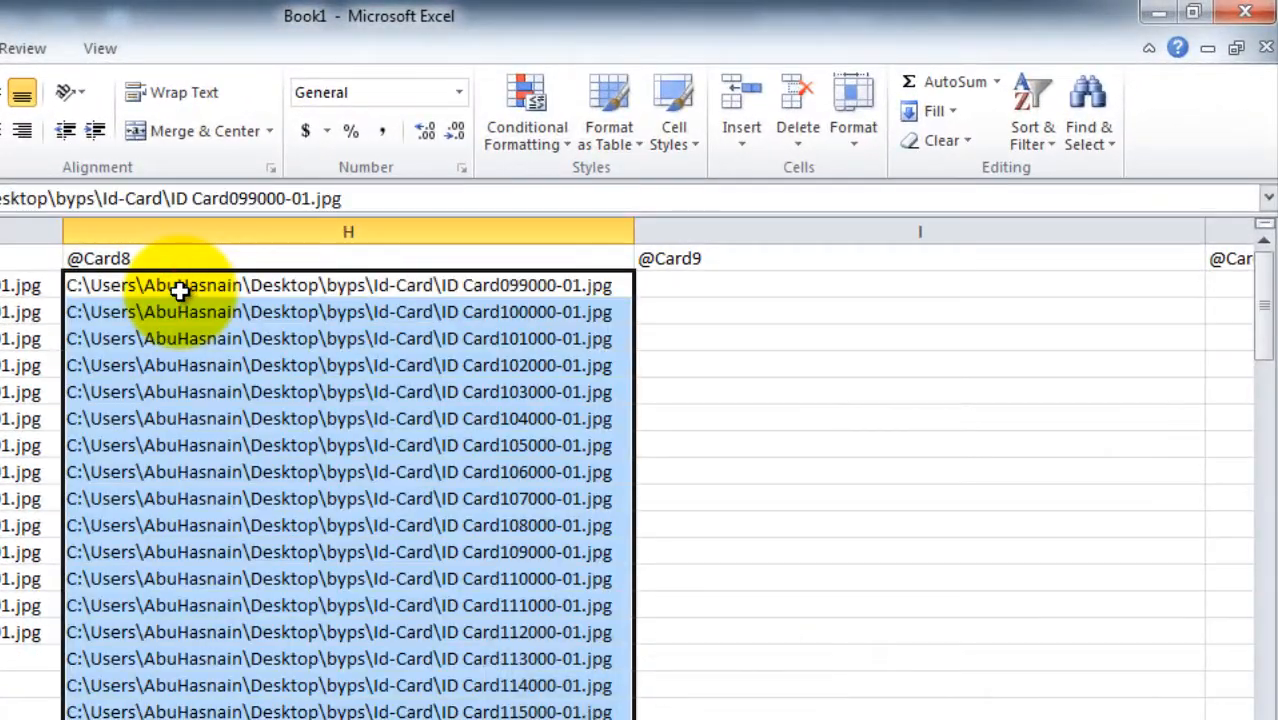
left_click(103, 662)
scroll(103, 665, "down", 12)
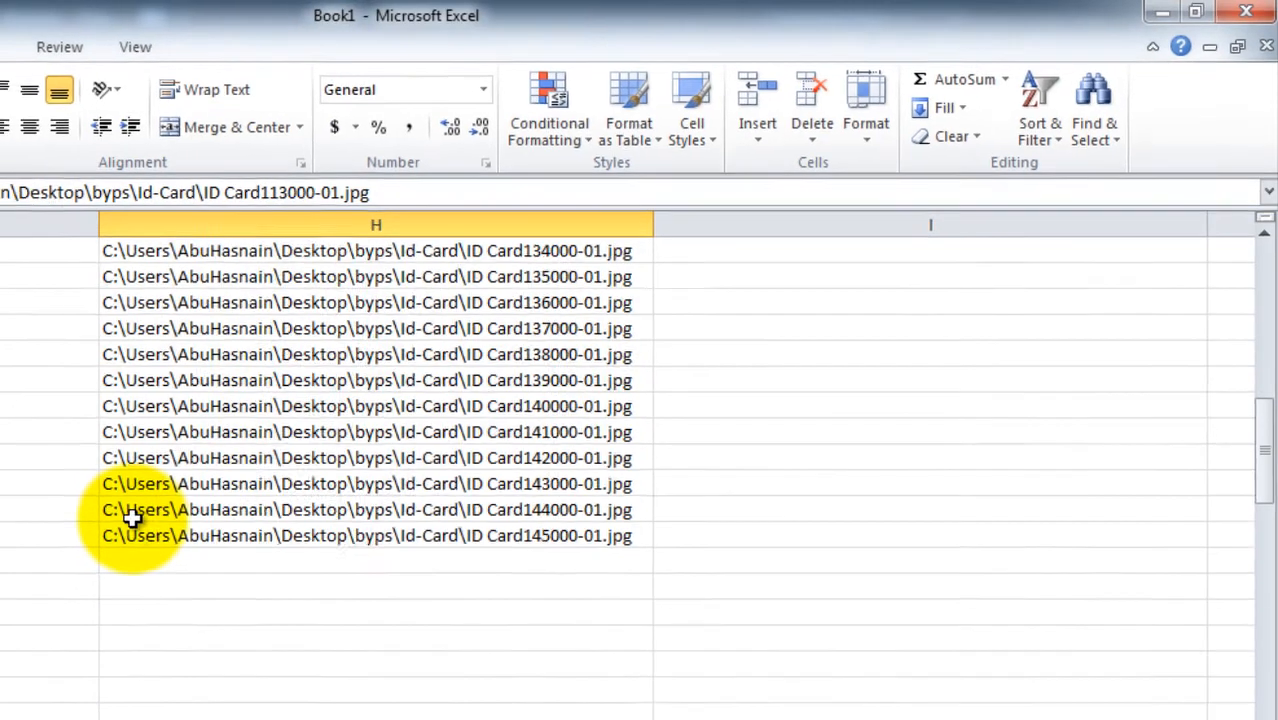
left_click(102, 552, "shift")
key("ctrl+x")
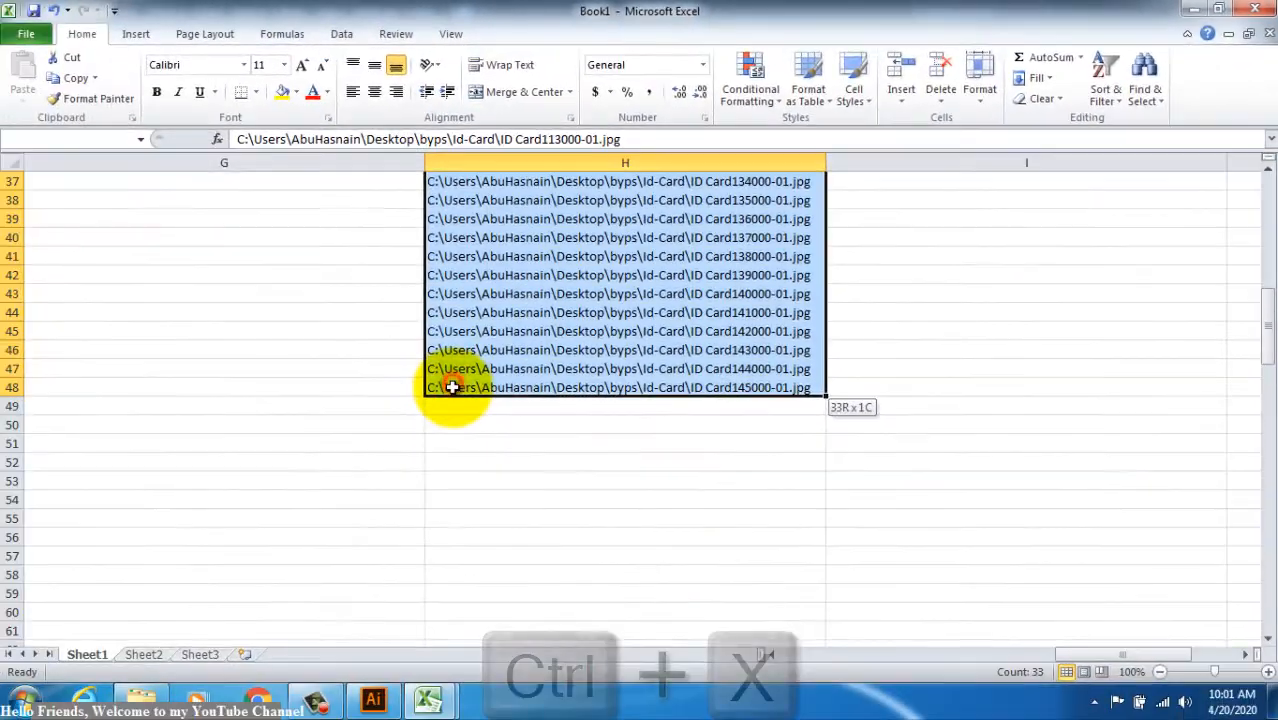
scroll(452, 387, "up", 12)
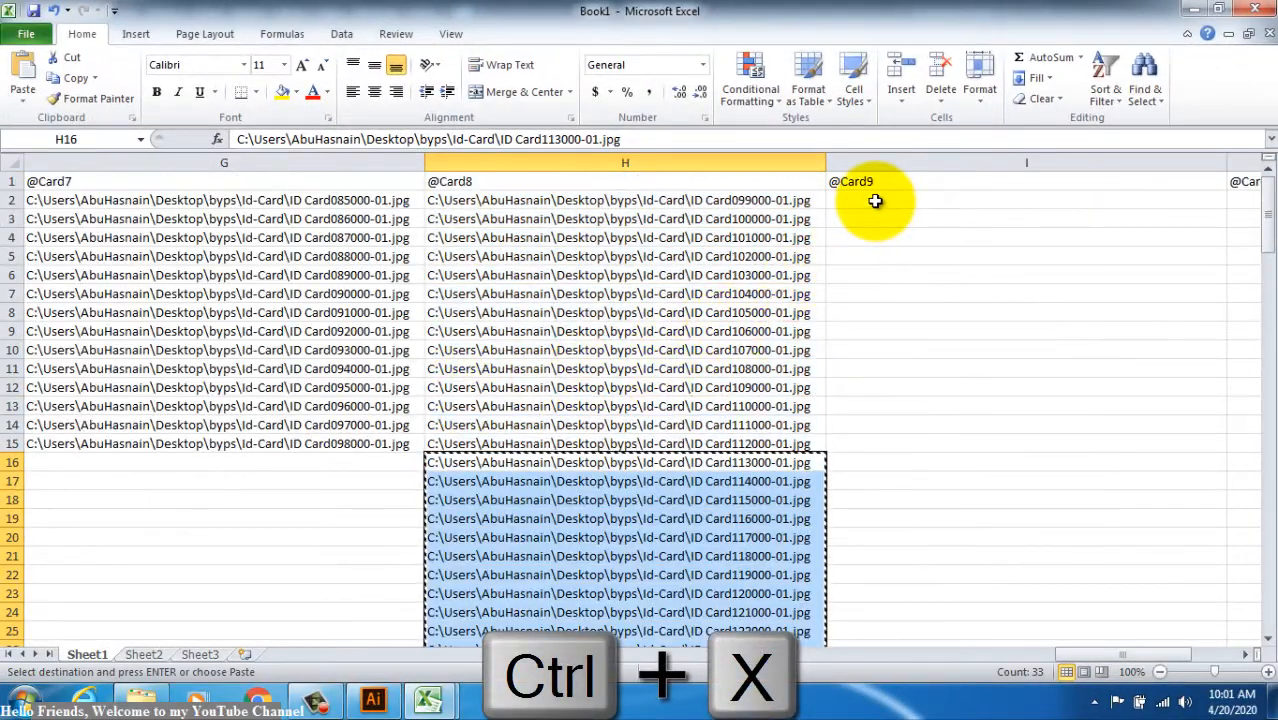
left_click(870, 200)
key("ctrl+v")
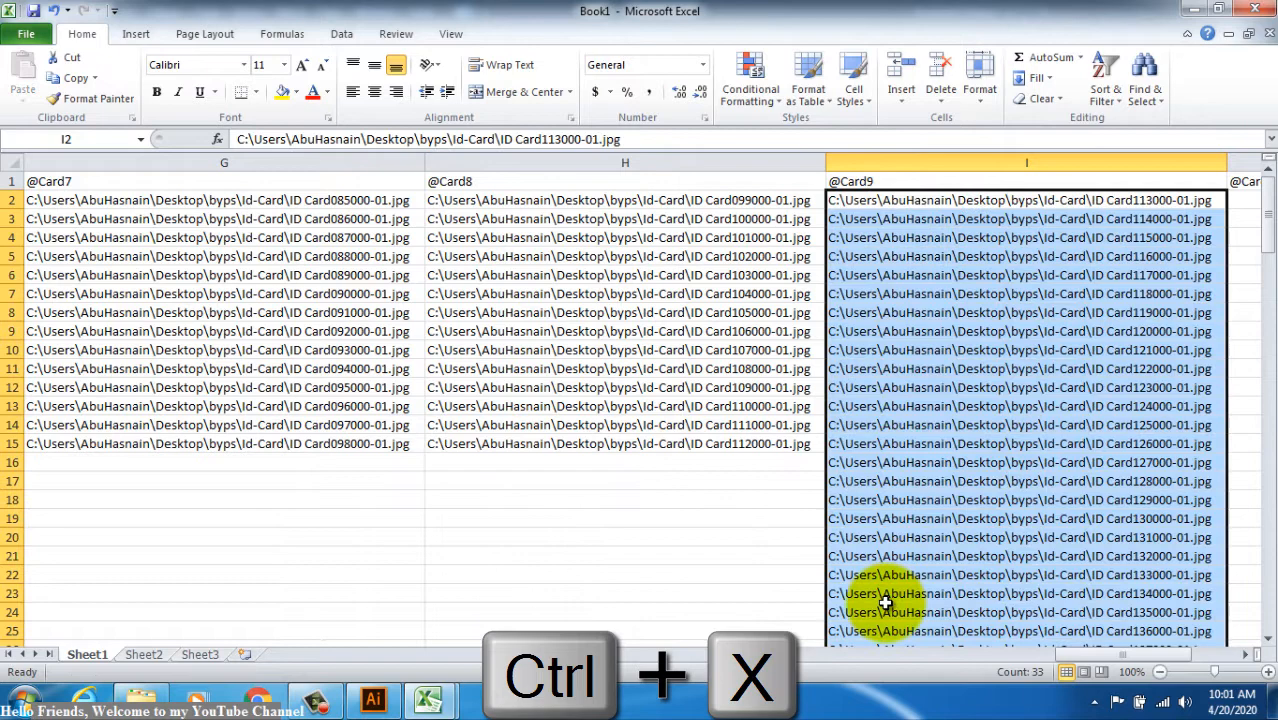
left_click(859, 480)
left_click(862, 462)
scroll(890, 565, "down", 6)
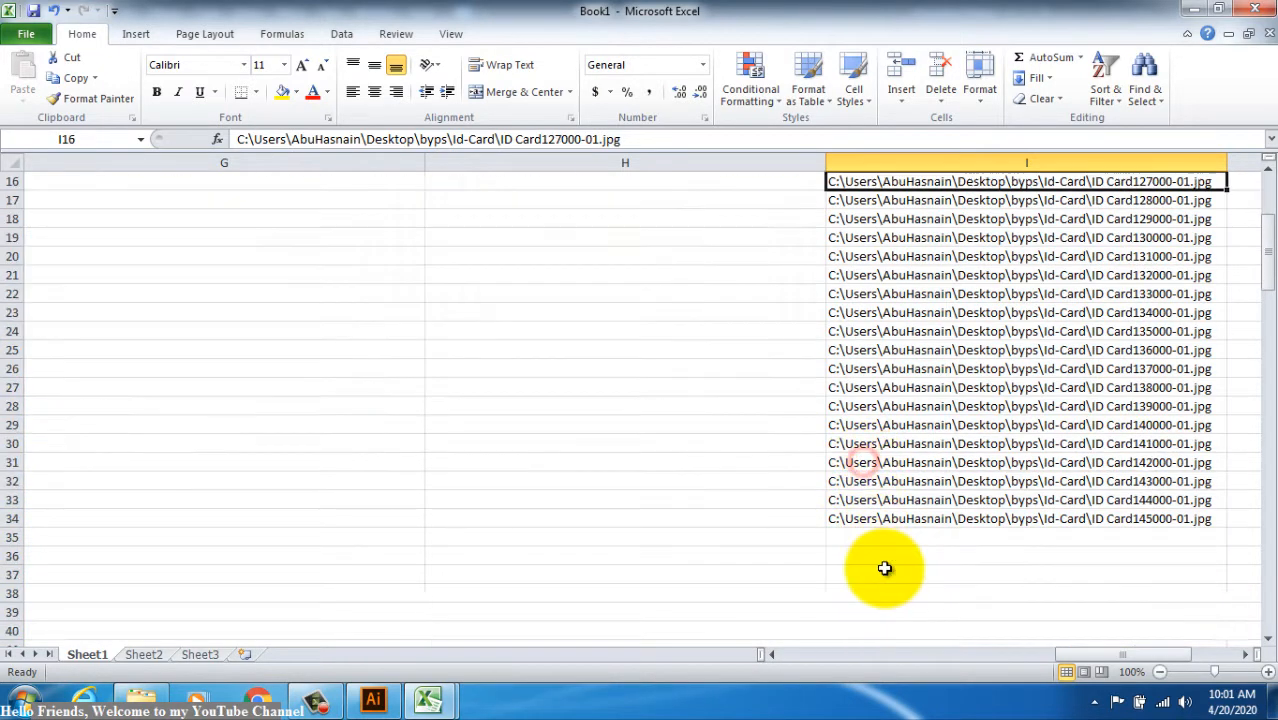
left_click(901, 466, "shift")
key("ctrl+x")
scroll(901, 490, "up", 5)
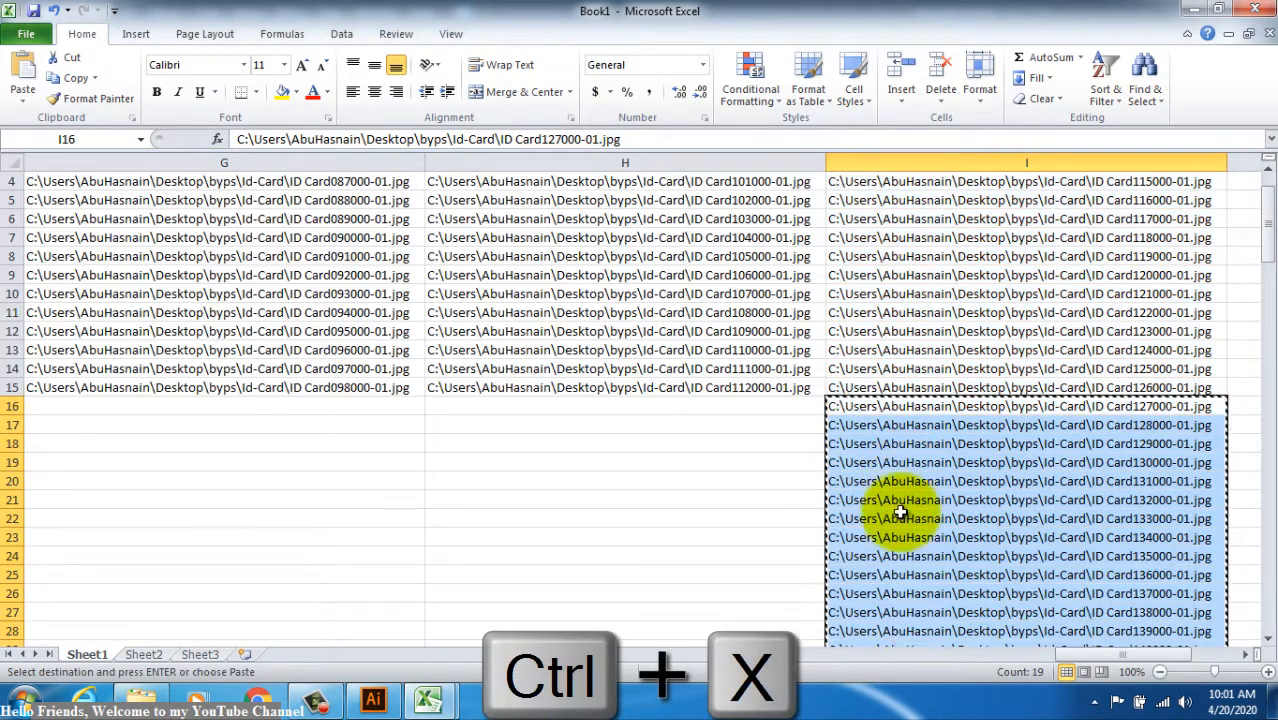
left_click_drag(1112, 649, 1118, 623)
scroll(979, 363, "up", 1)
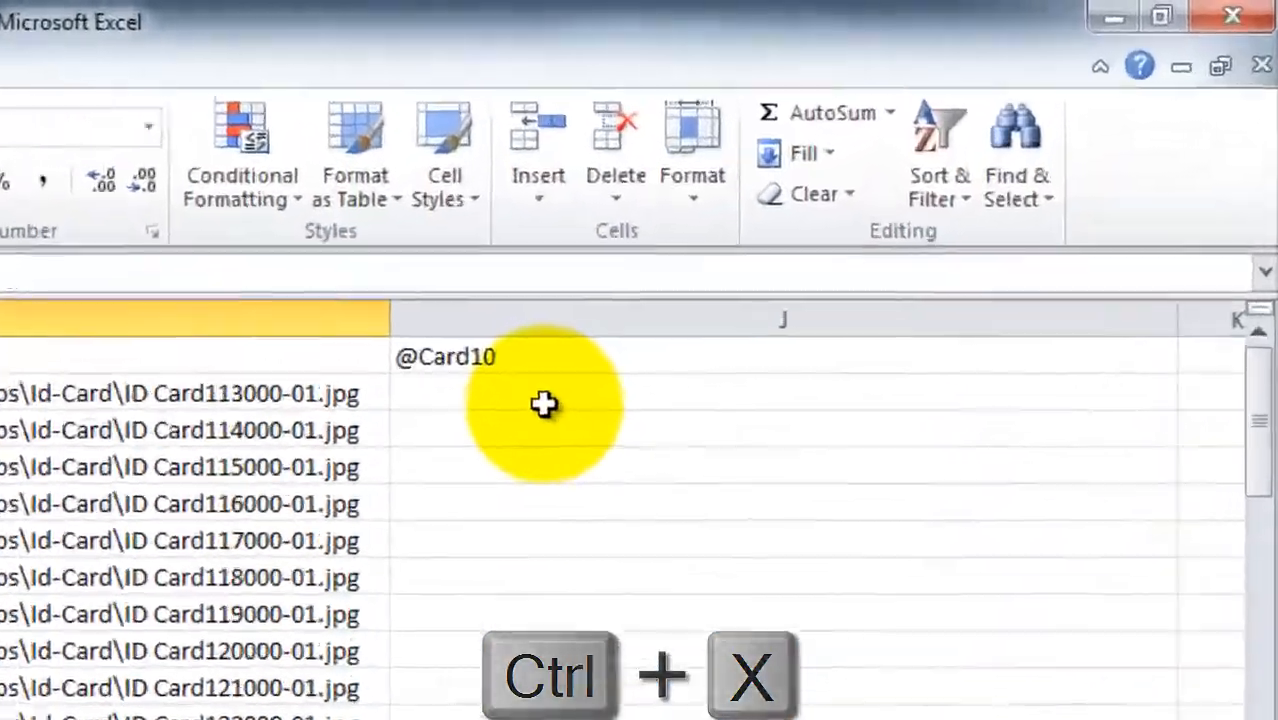
left_click(543, 403)
key("Return")
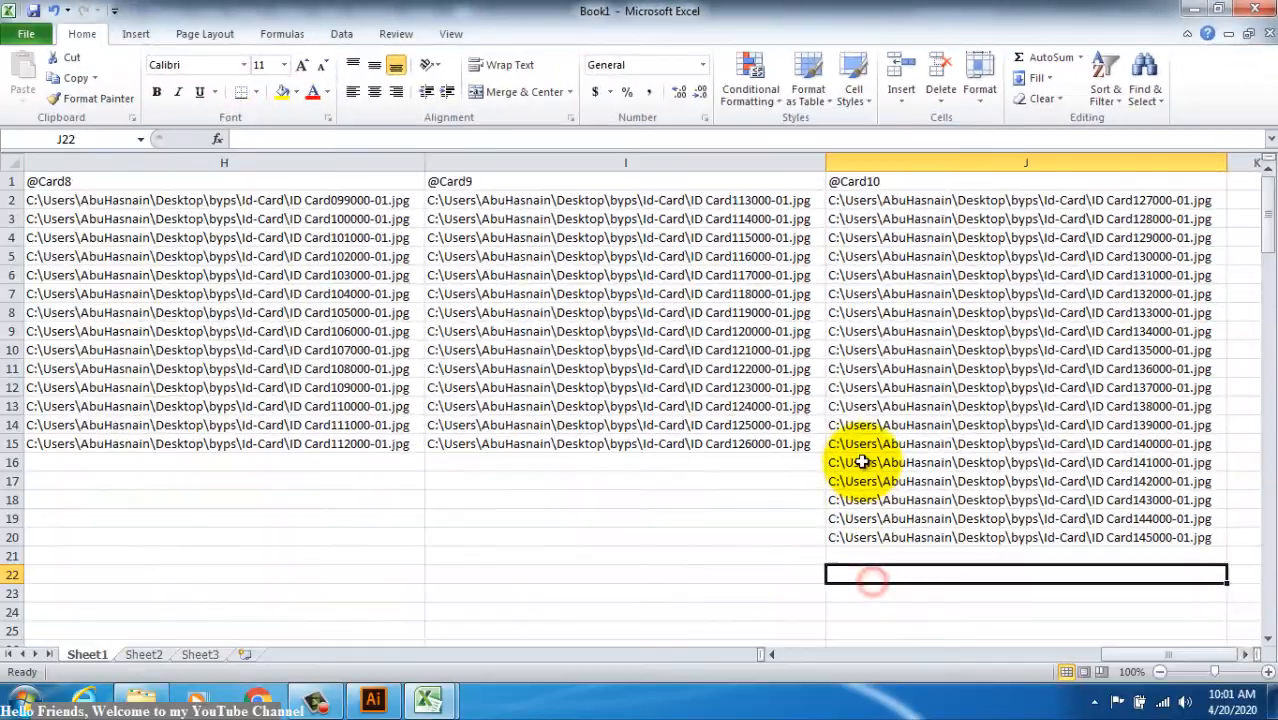
left_click_drag(862, 462, 864, 530)
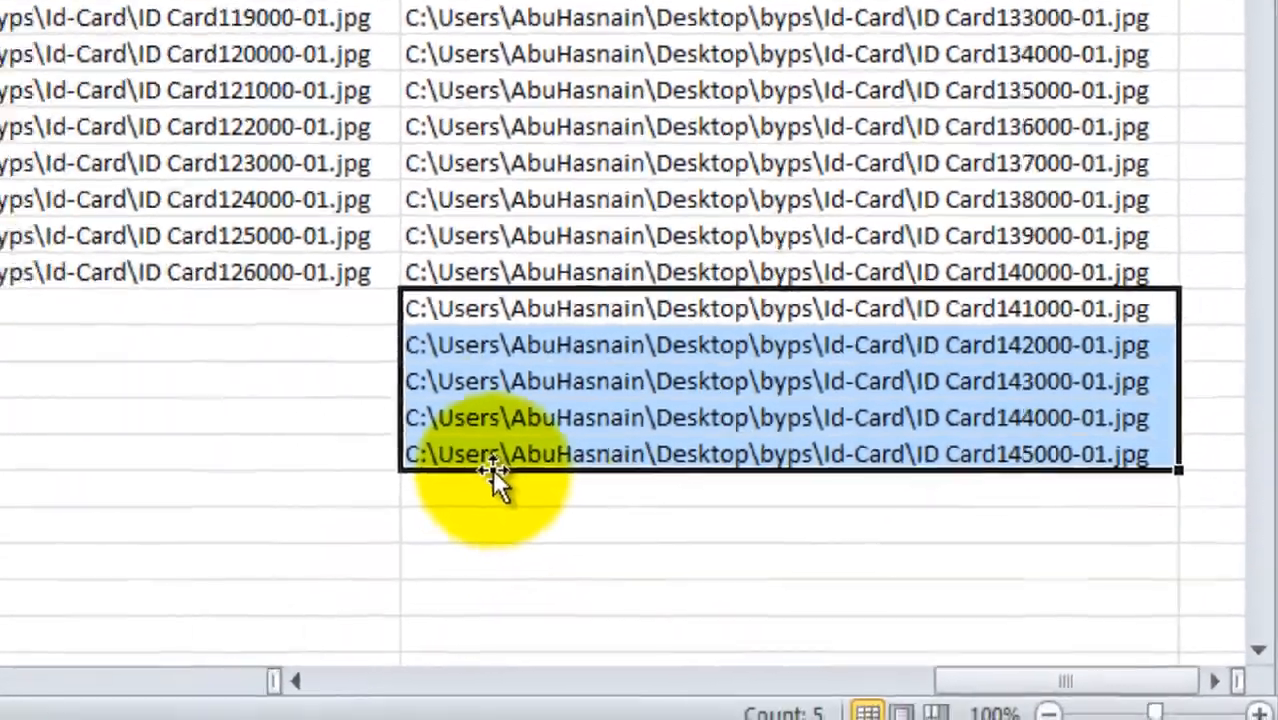
left_click_drag(492, 468, 16, 537)
left_click(109, 571)
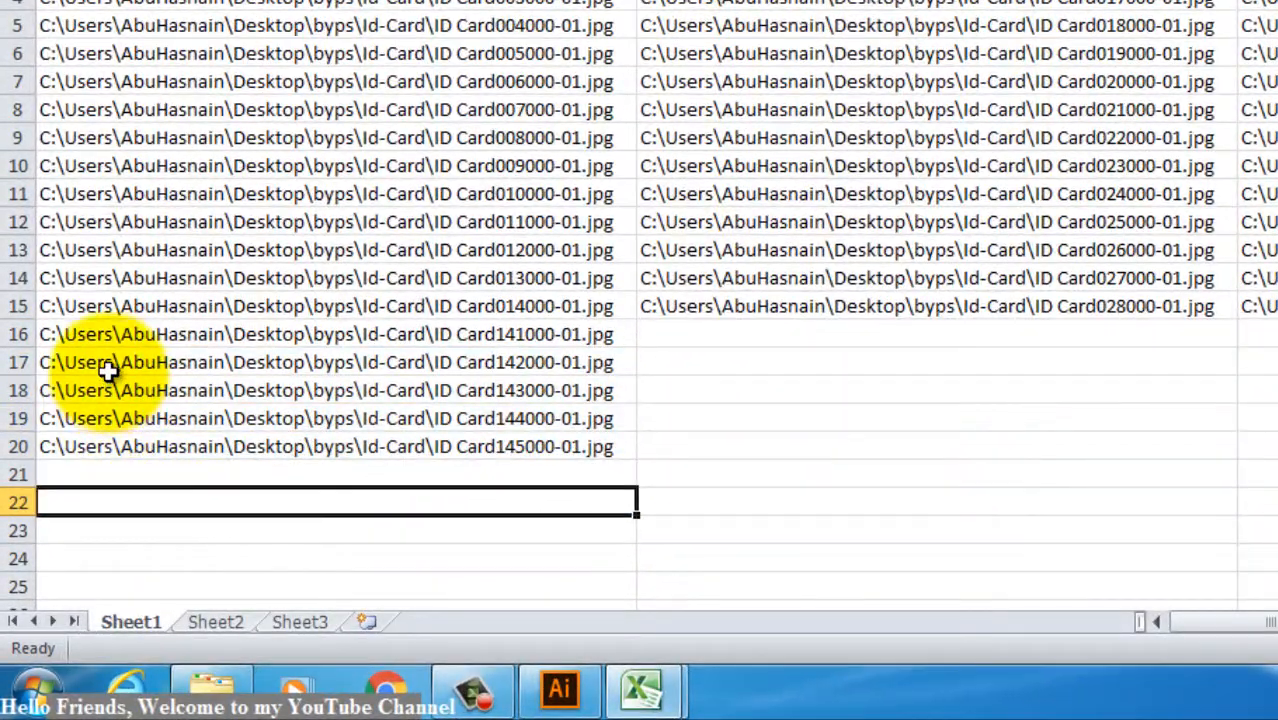
left_click_drag(108, 370, 136, 440)
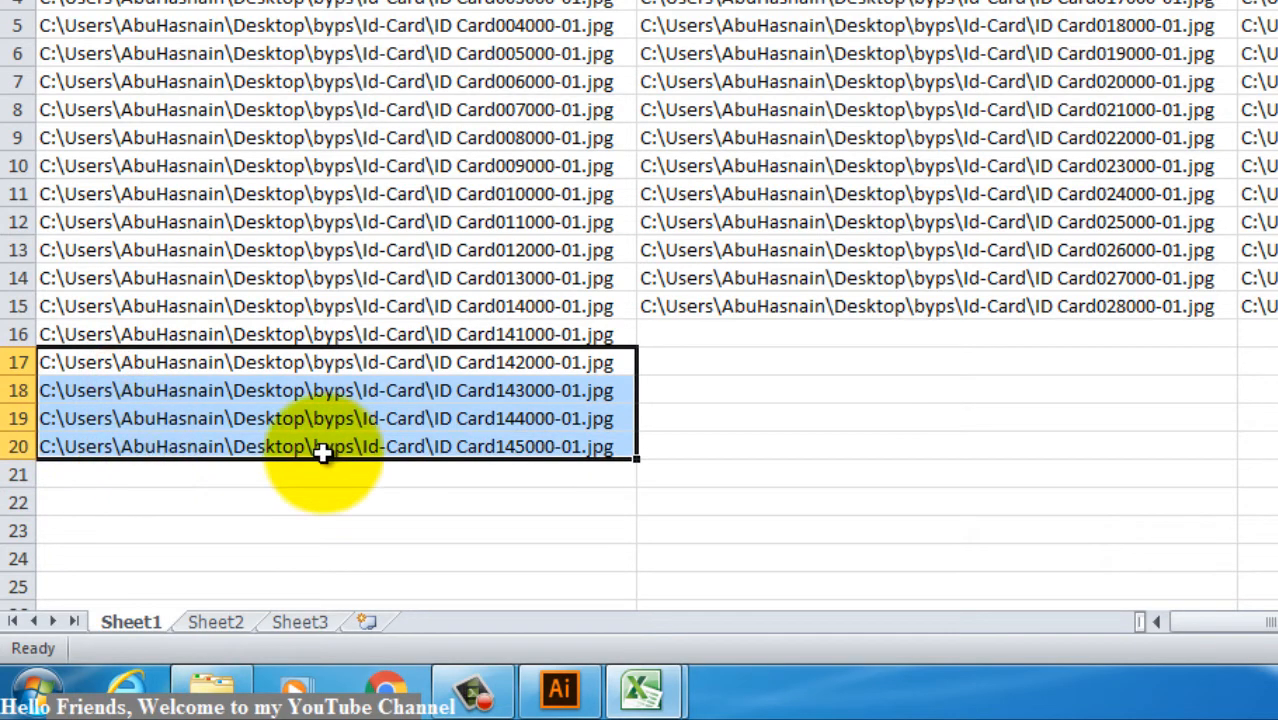
left_click_drag(311, 463, 631, 408)
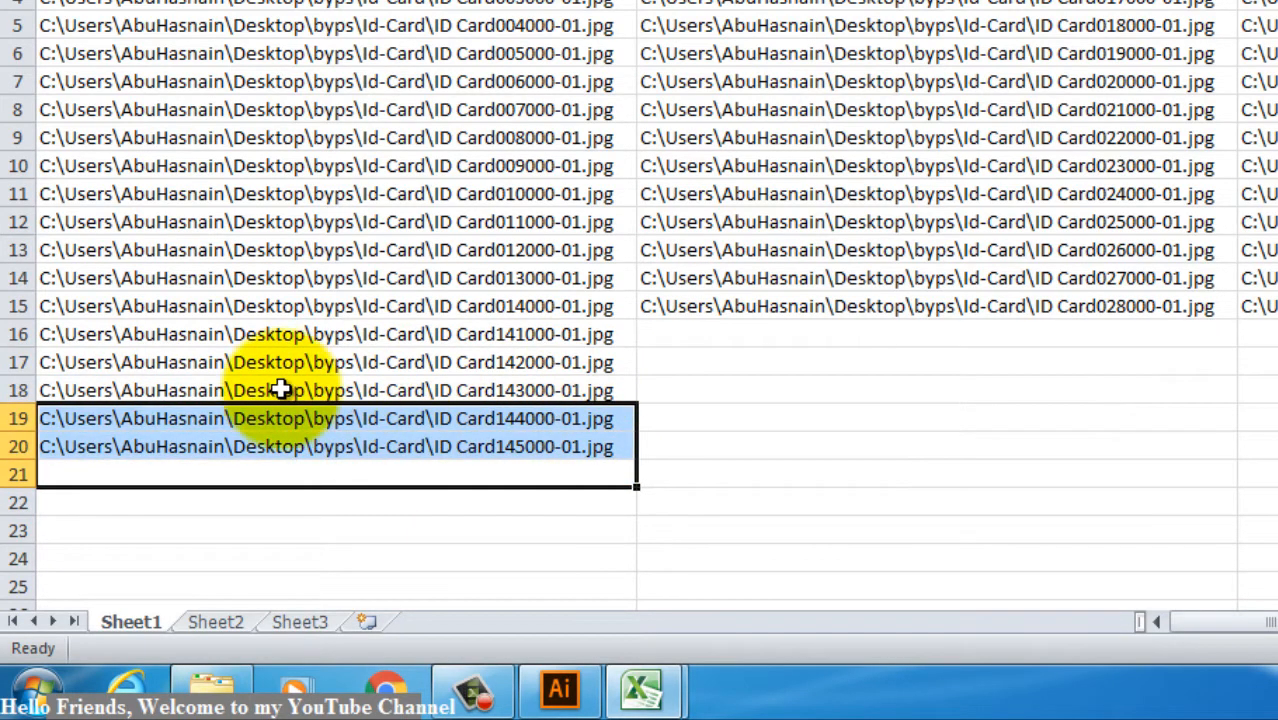
left_click_drag(273, 362, 416, 449)
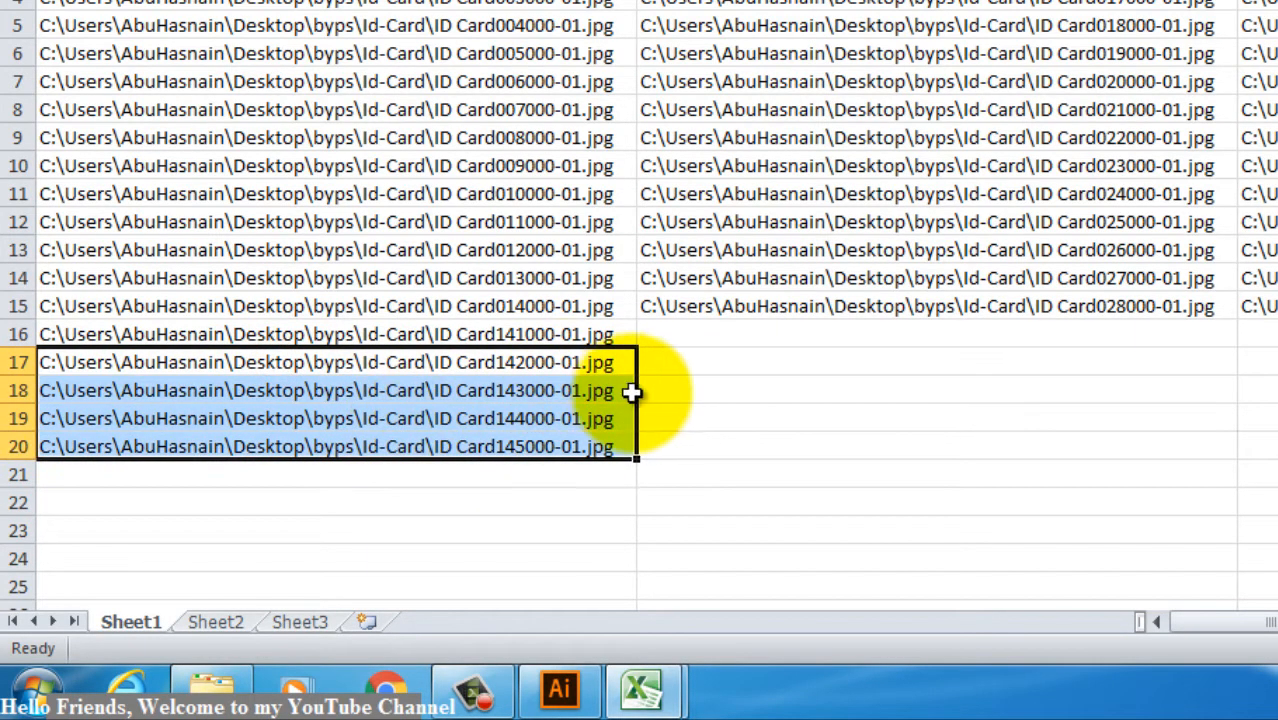
left_click_drag(634, 394, 885, 373)
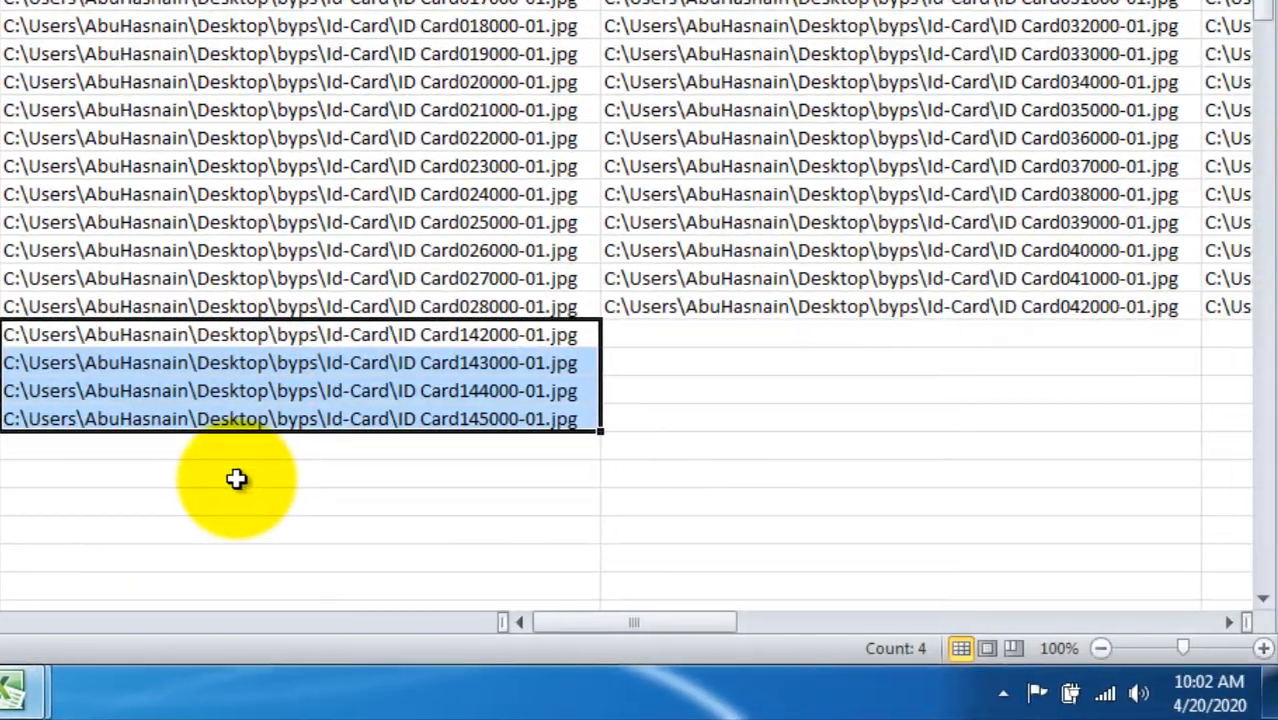
left_click(236, 479)
left_click_drag(114, 362, 222, 422)
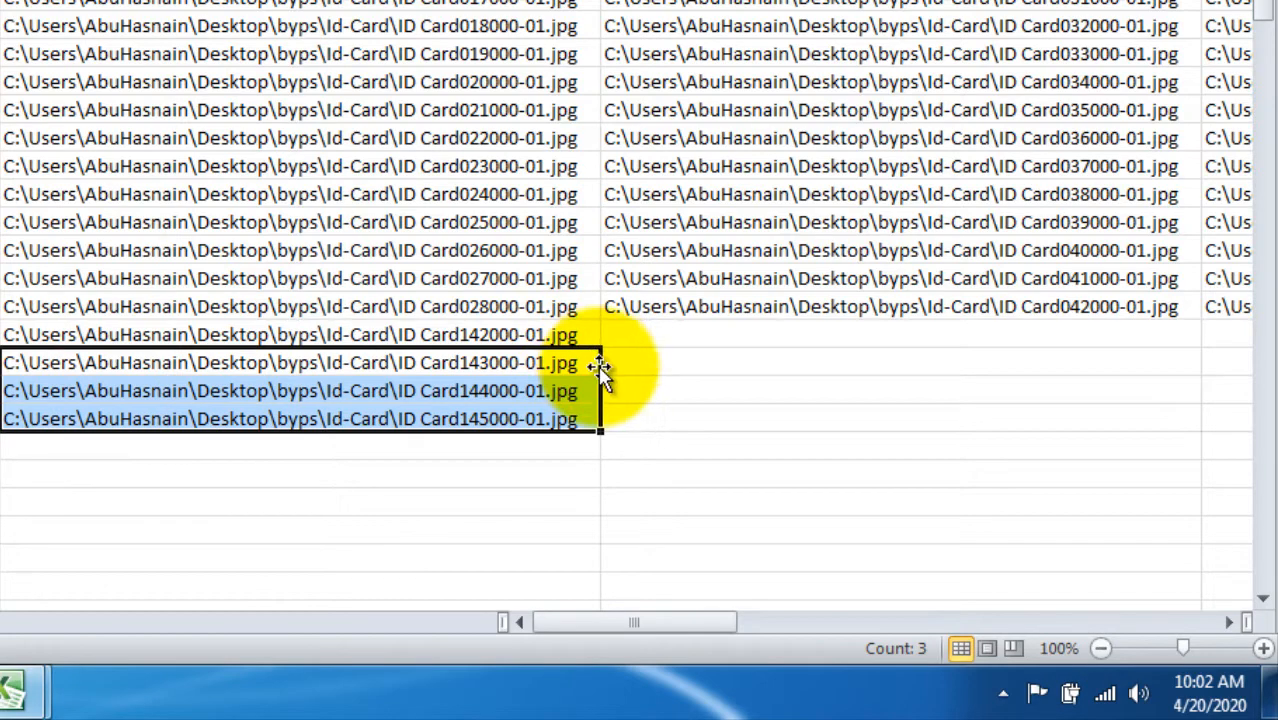
left_click_drag(598, 367, 800, 346)
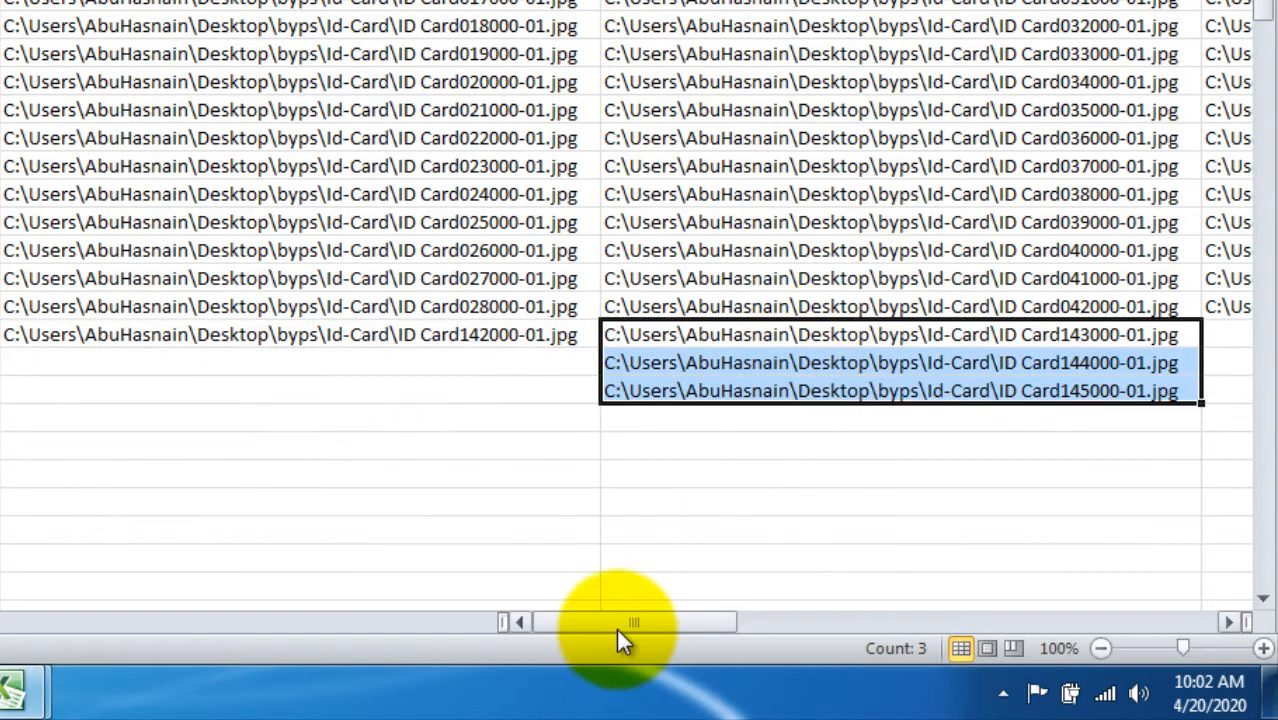
left_click_drag(617, 632, 718, 617)
left_click(402, 515)
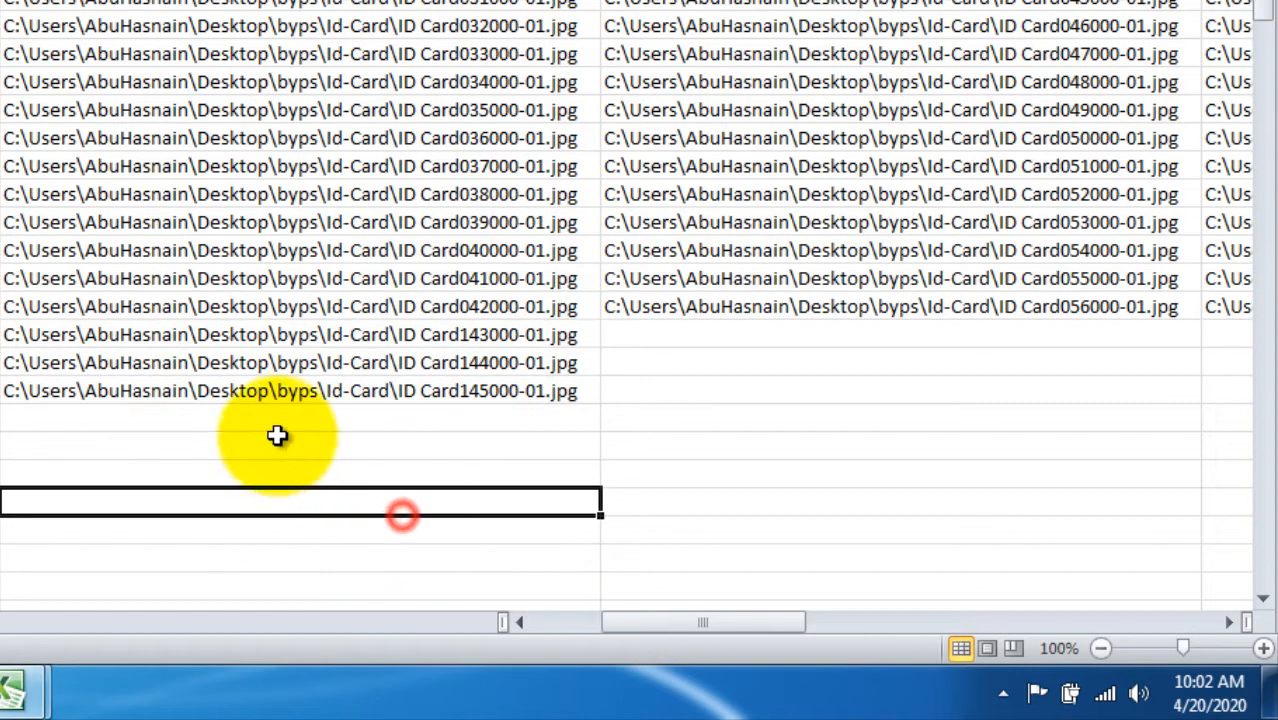
left_click_drag(230, 364, 287, 393)
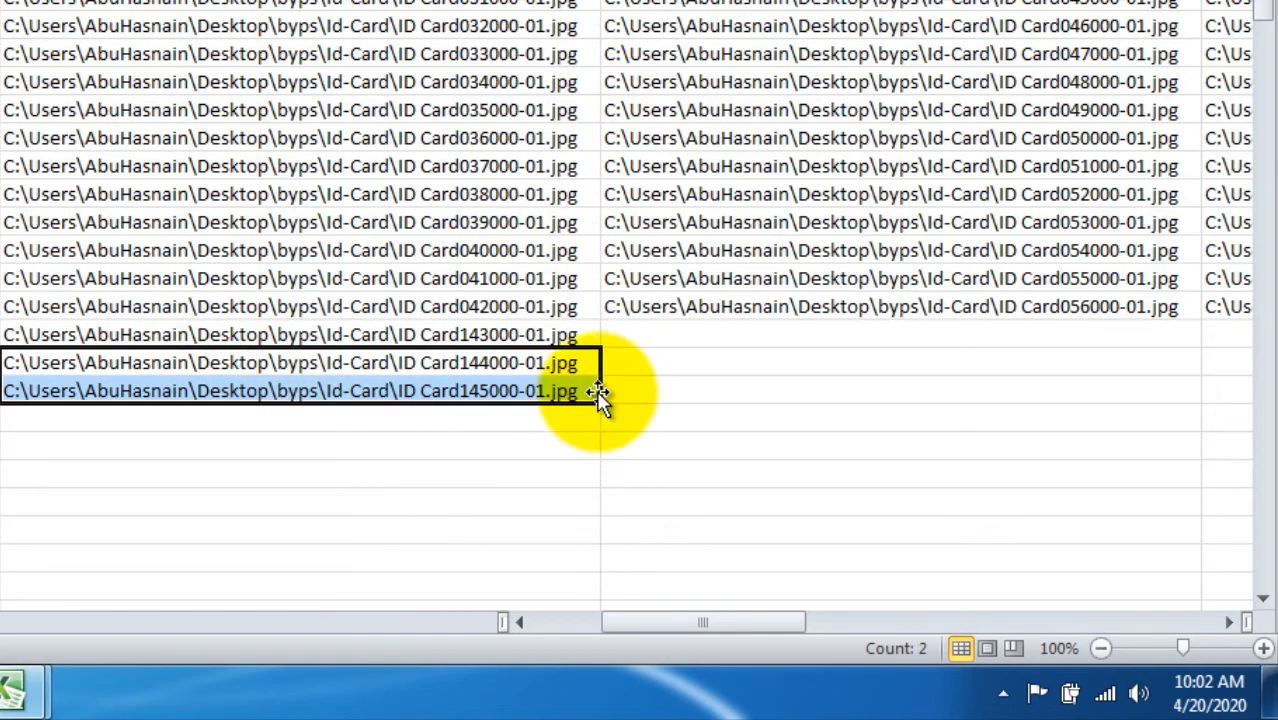
left_click_drag(600, 381, 726, 373)
left_click(676, 446)
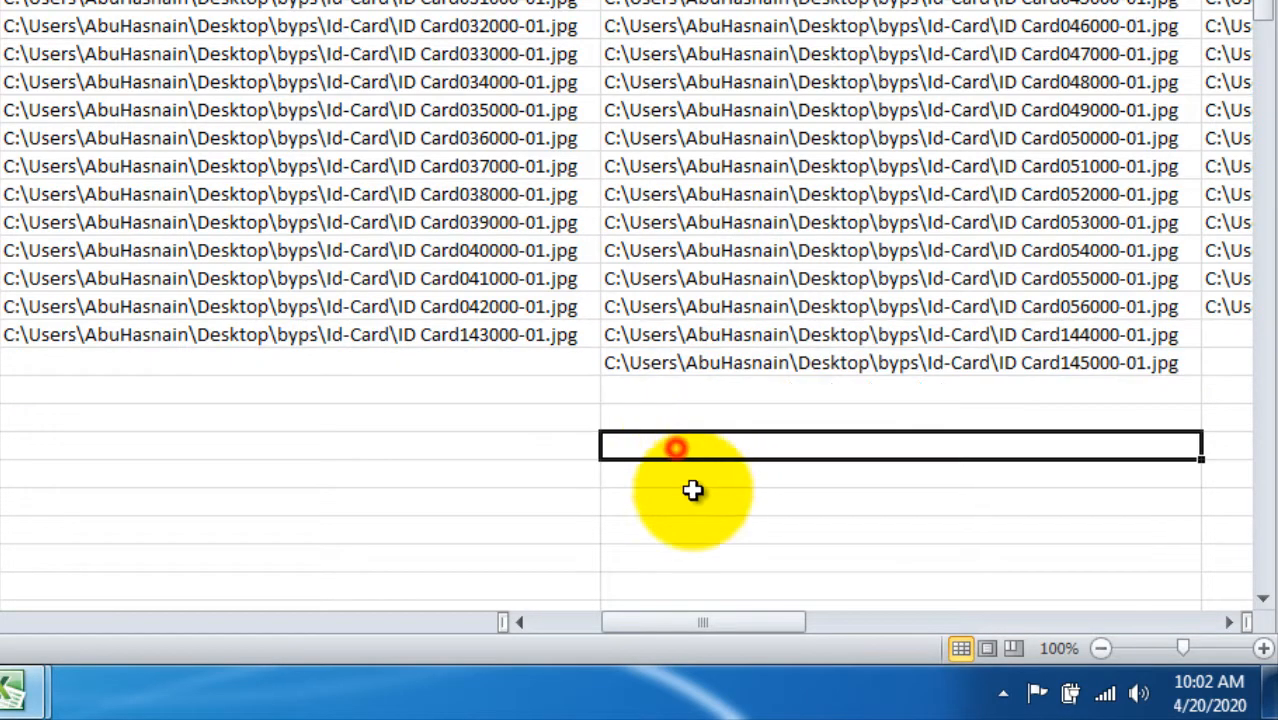
left_click_drag(692, 620, 820, 619)
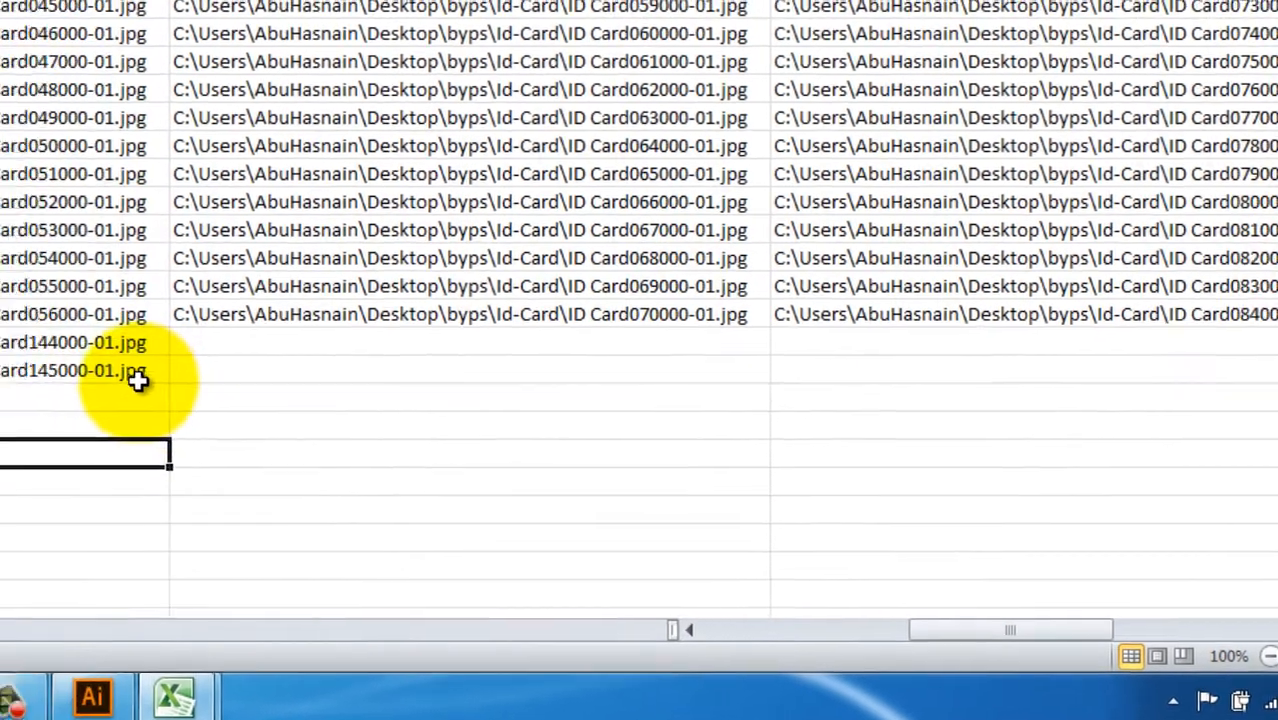
left_click(137, 376)
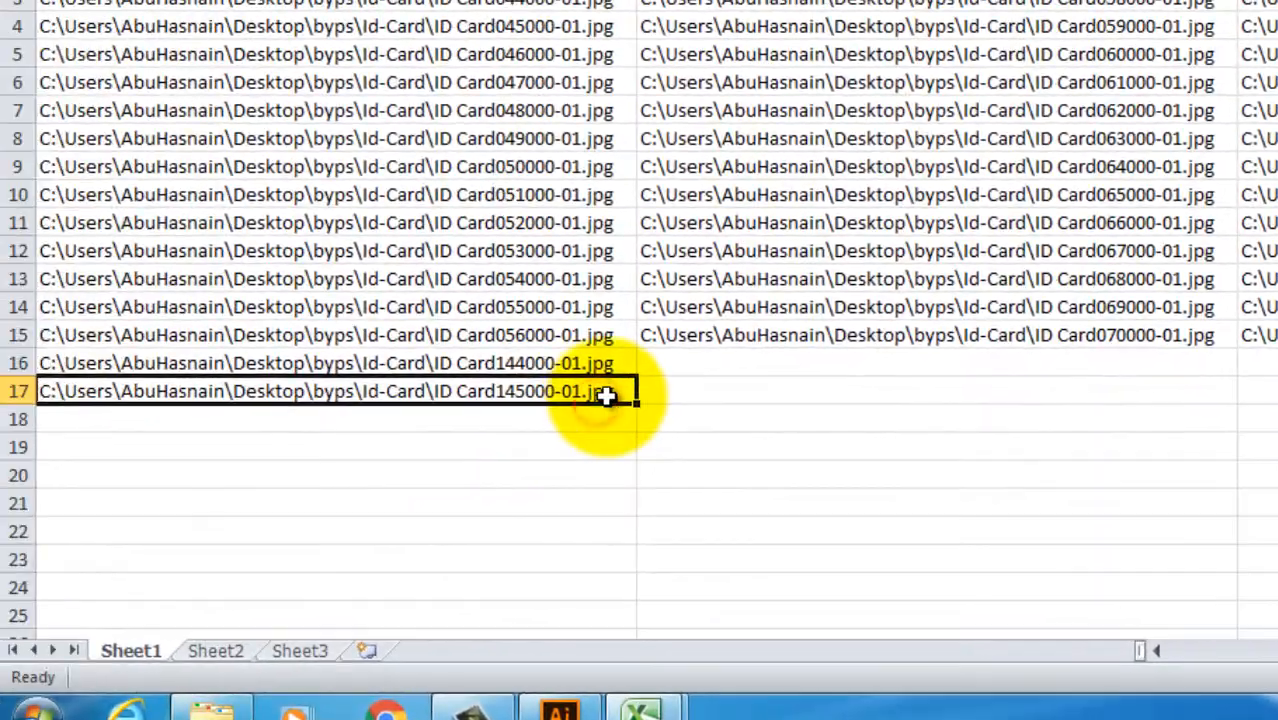
left_click_drag(605, 395, 785, 378)
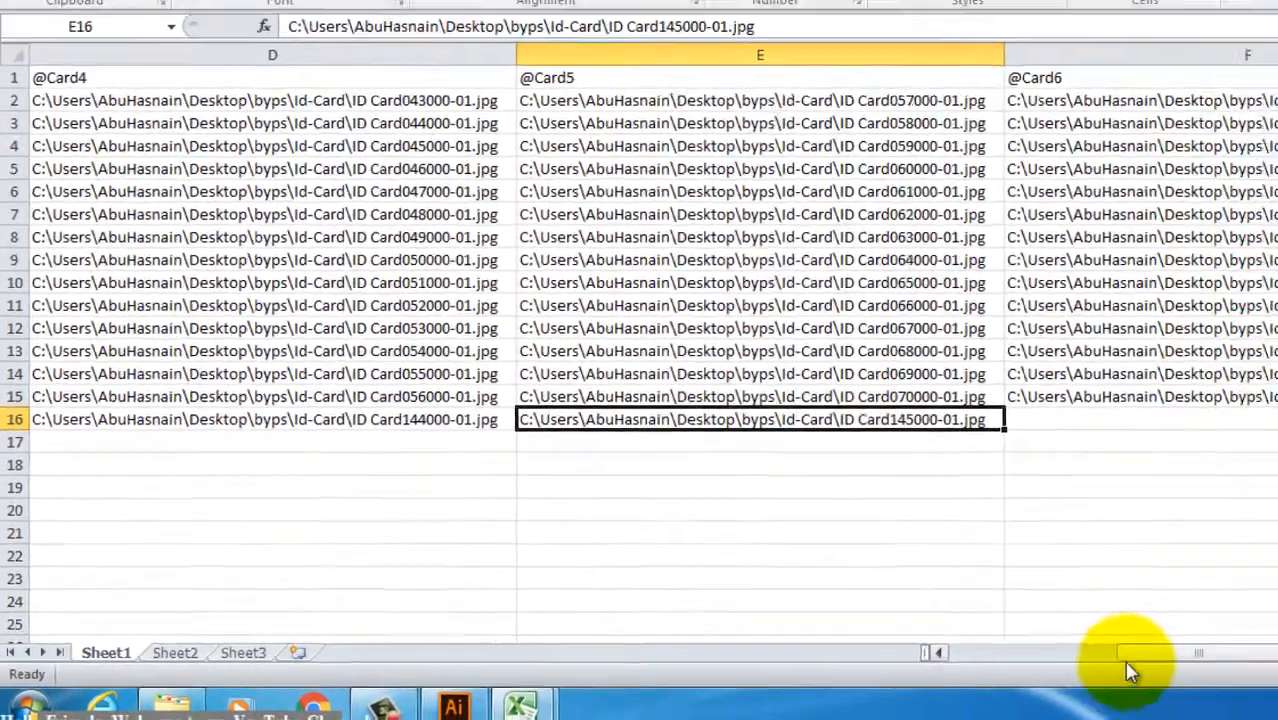
left_click_drag(948, 652, 1003, 652)
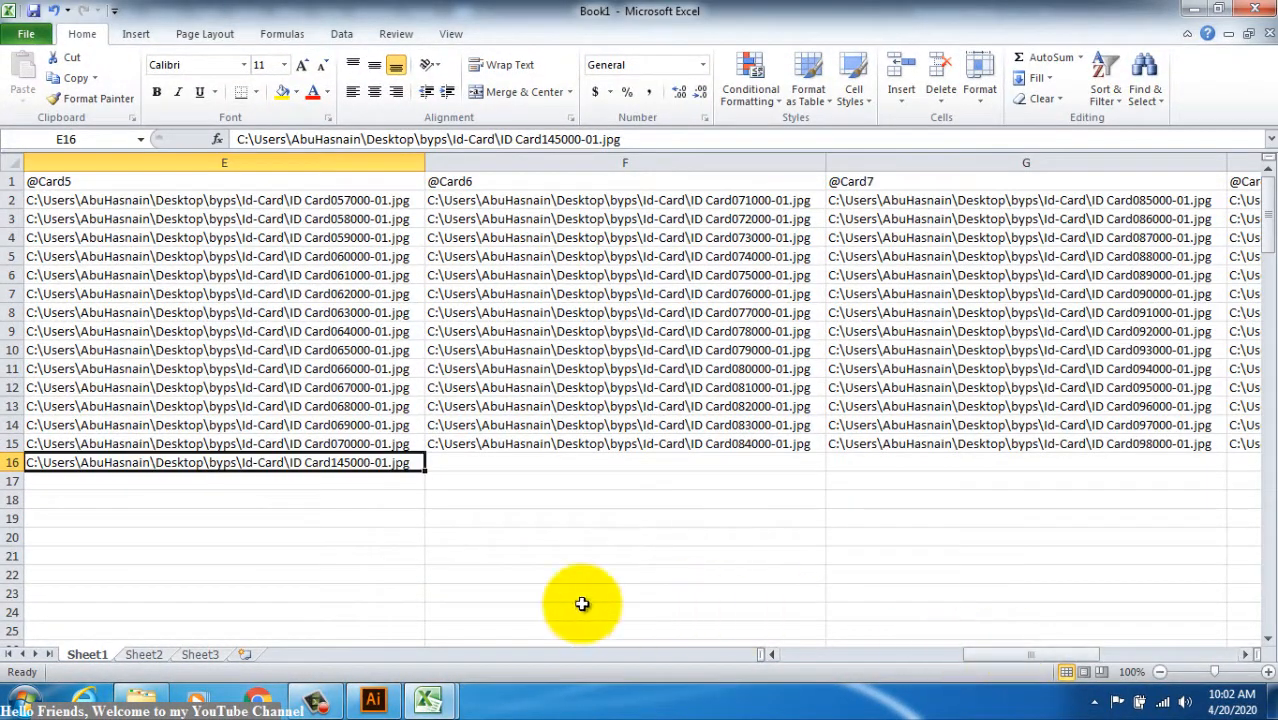
Step: Switch to Illustrator, open the recent file ID Card.ai and collapse the layer list
left_click(372, 700)
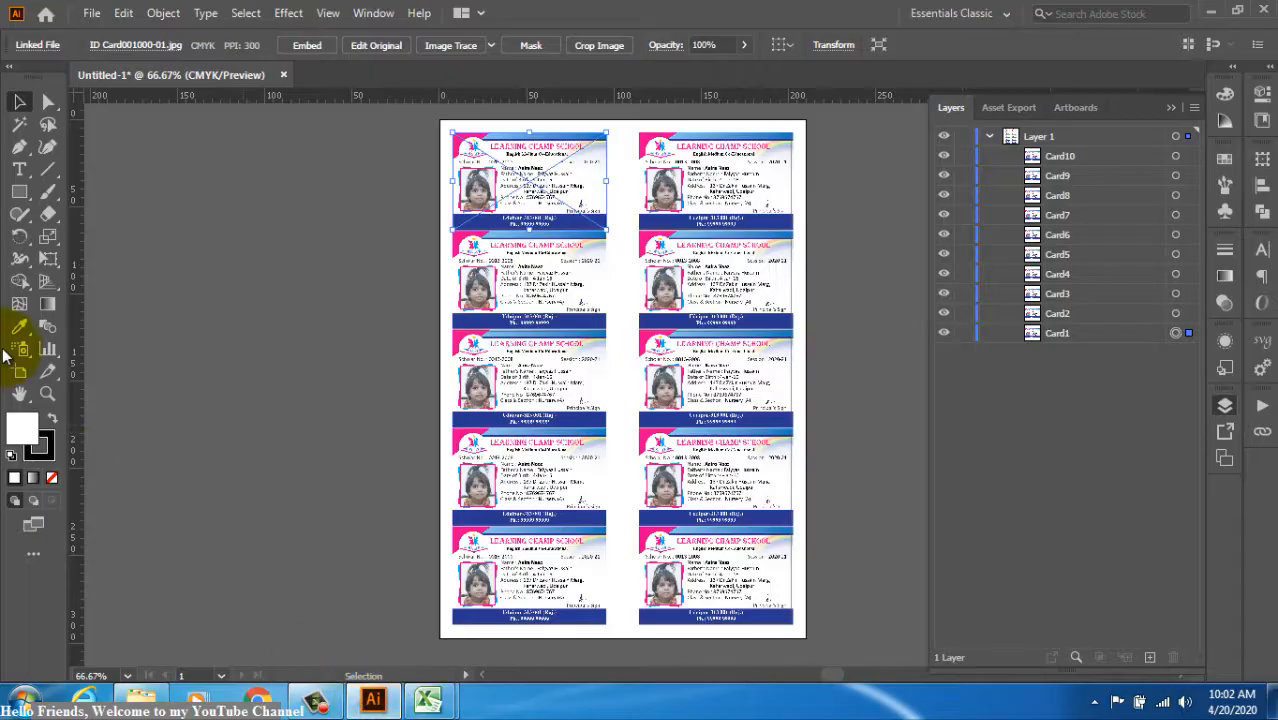
left_click(91, 13)
mouse_move(259, 102)
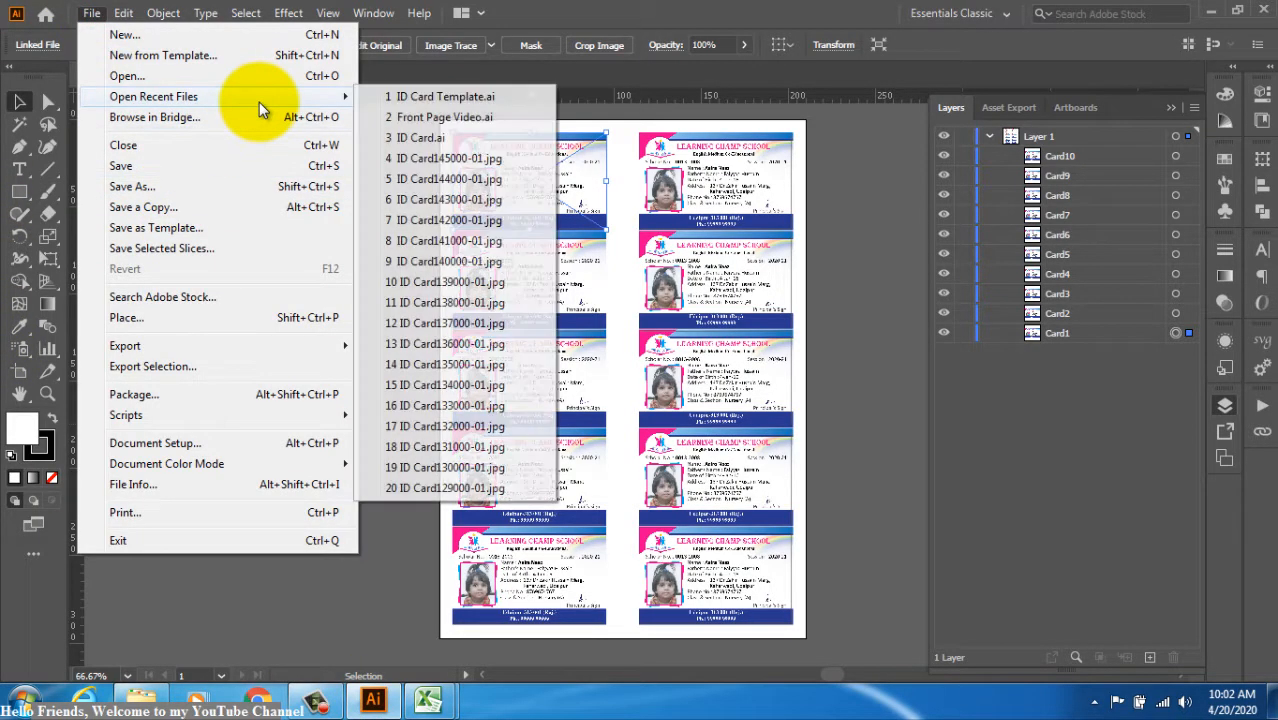
left_click(434, 142)
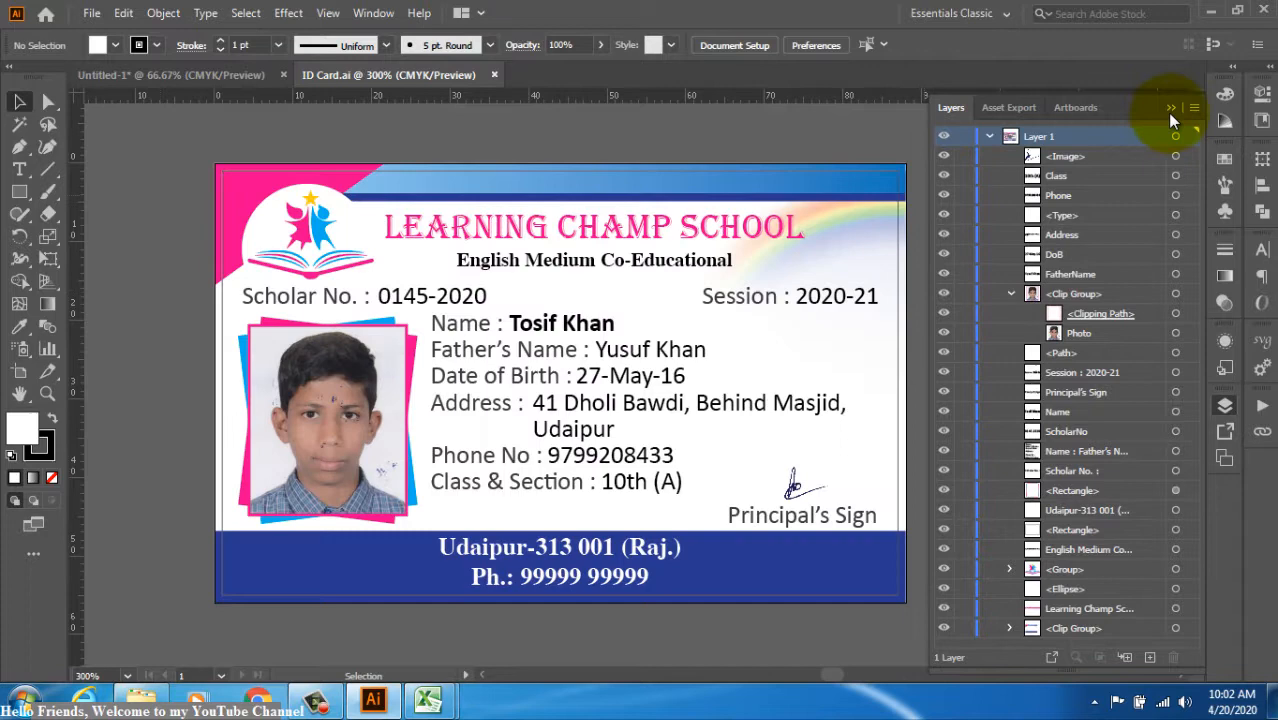
left_click(1171, 108)
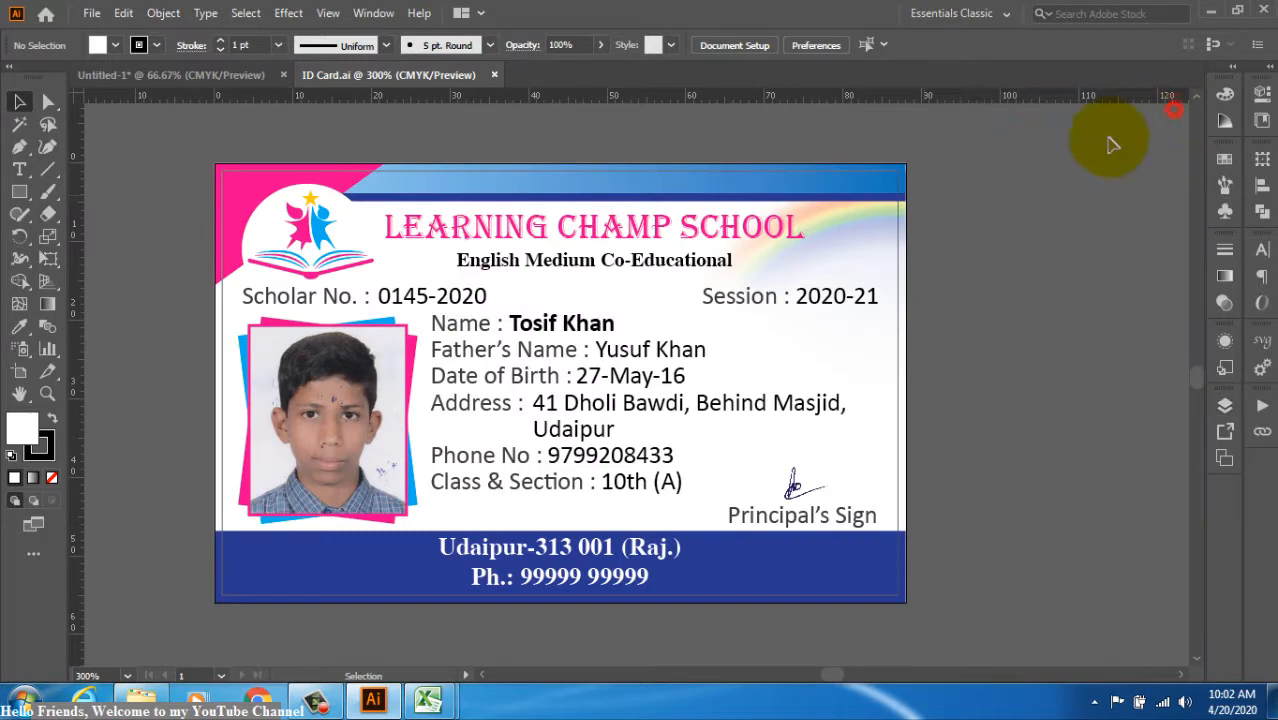
Step: Draw a white rectangle covering the entire ID card, slightly beyond the artboard edges
left_click(20, 193)
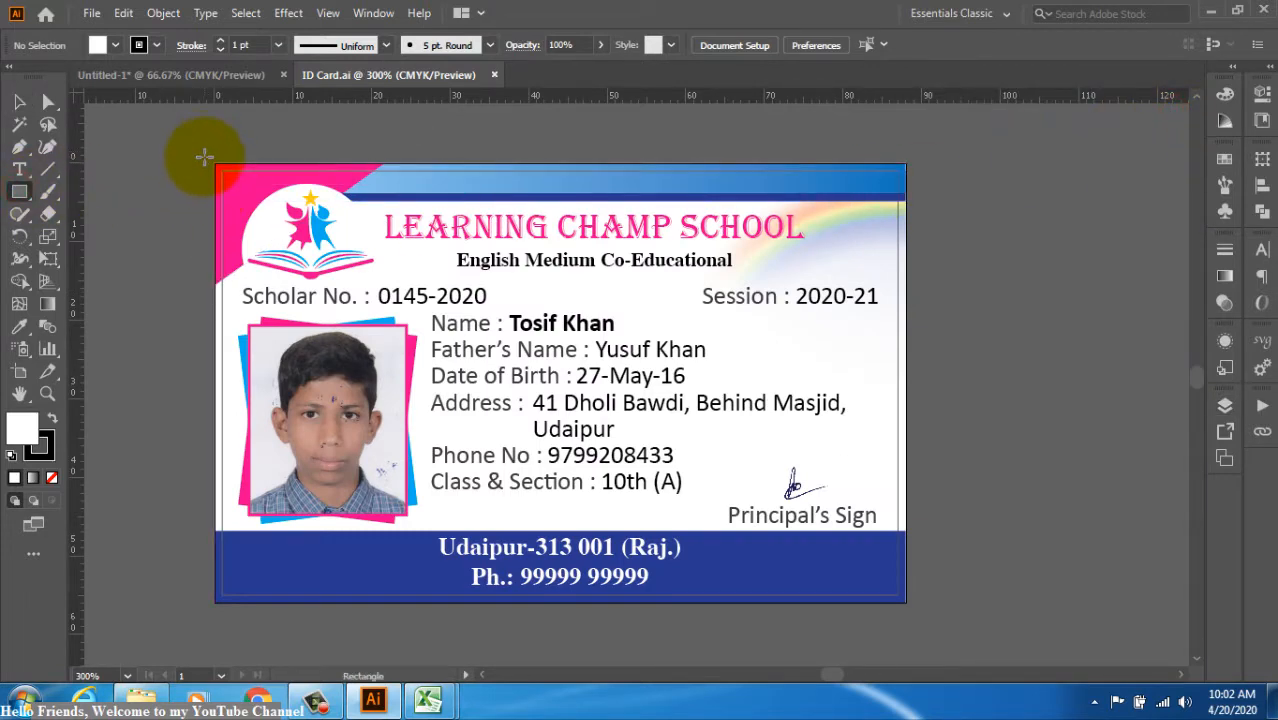
left_click_drag(205, 158, 919, 608)
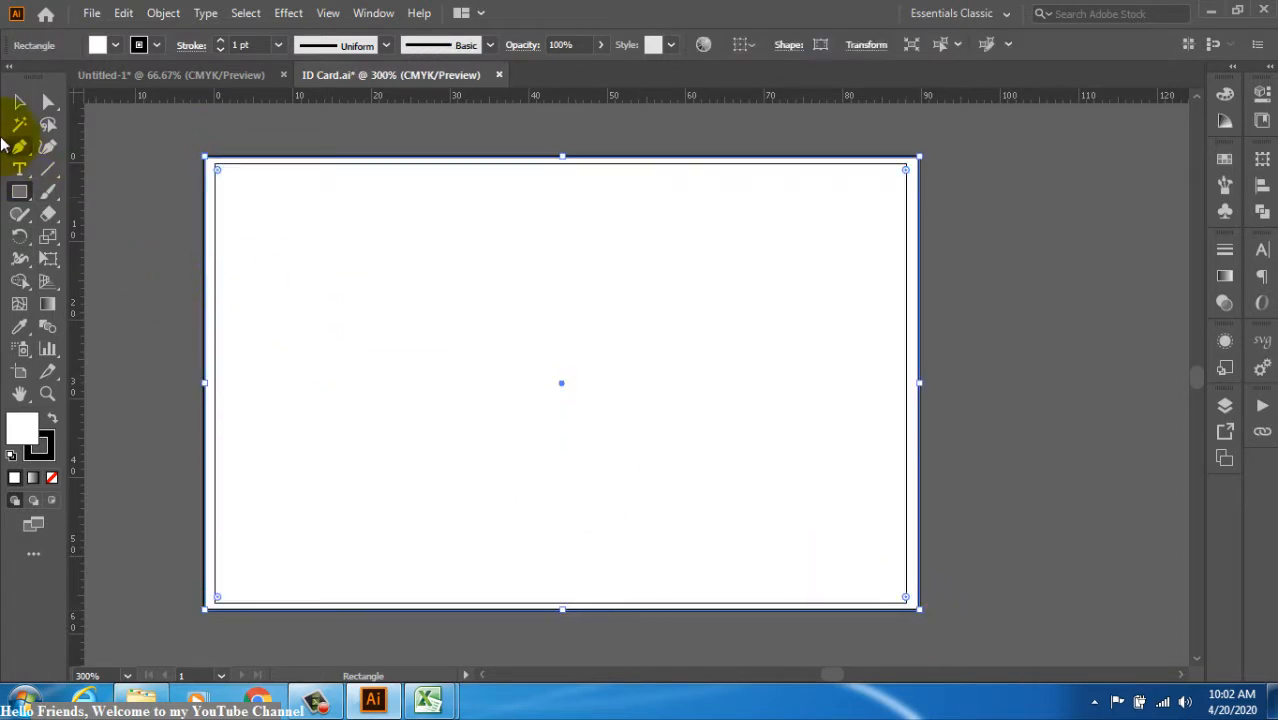
left_click(134, 128)
left_click(685, 382)
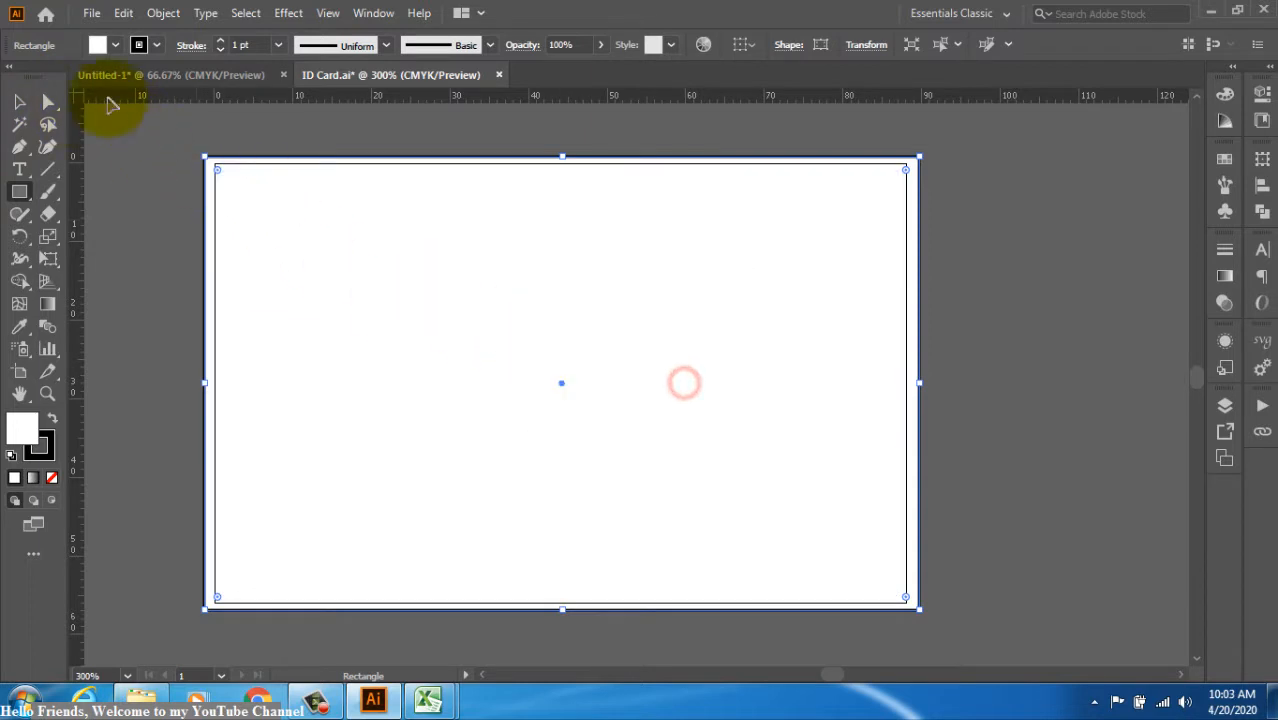
Step: Set the white rectangle's stroke to None
left_click(20, 101)
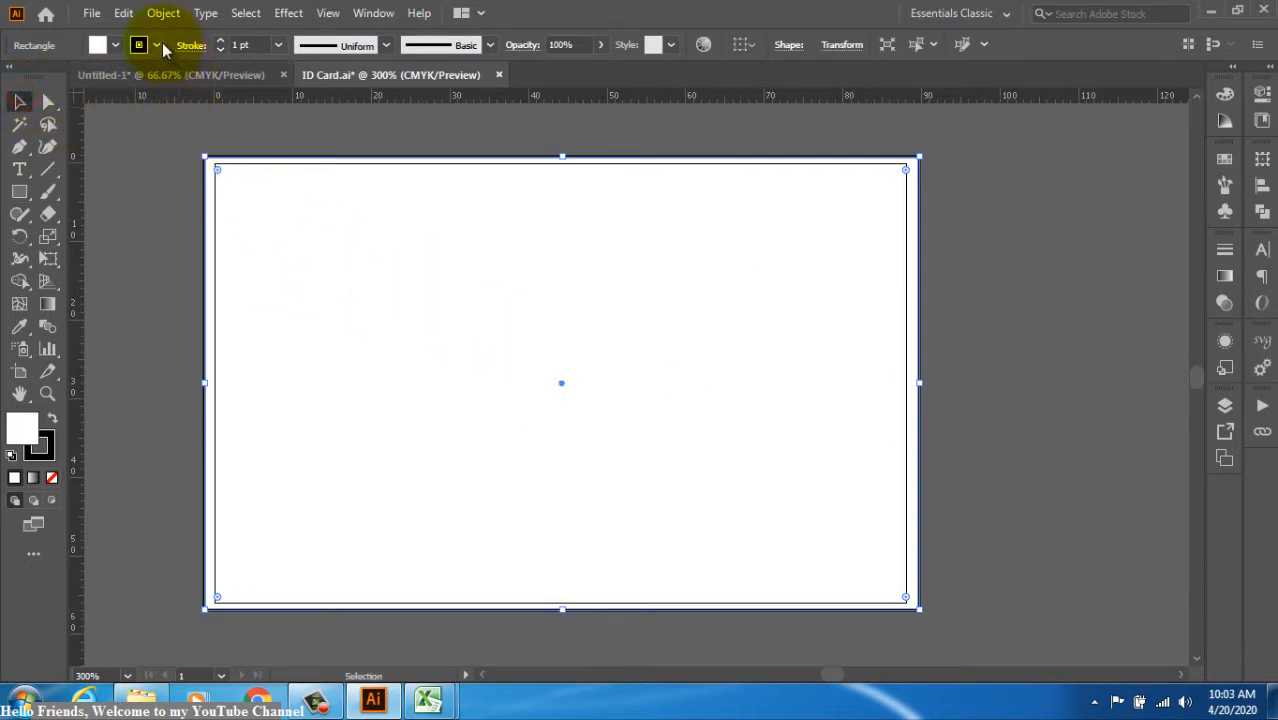
left_click(157, 46)
left_click(13, 78)
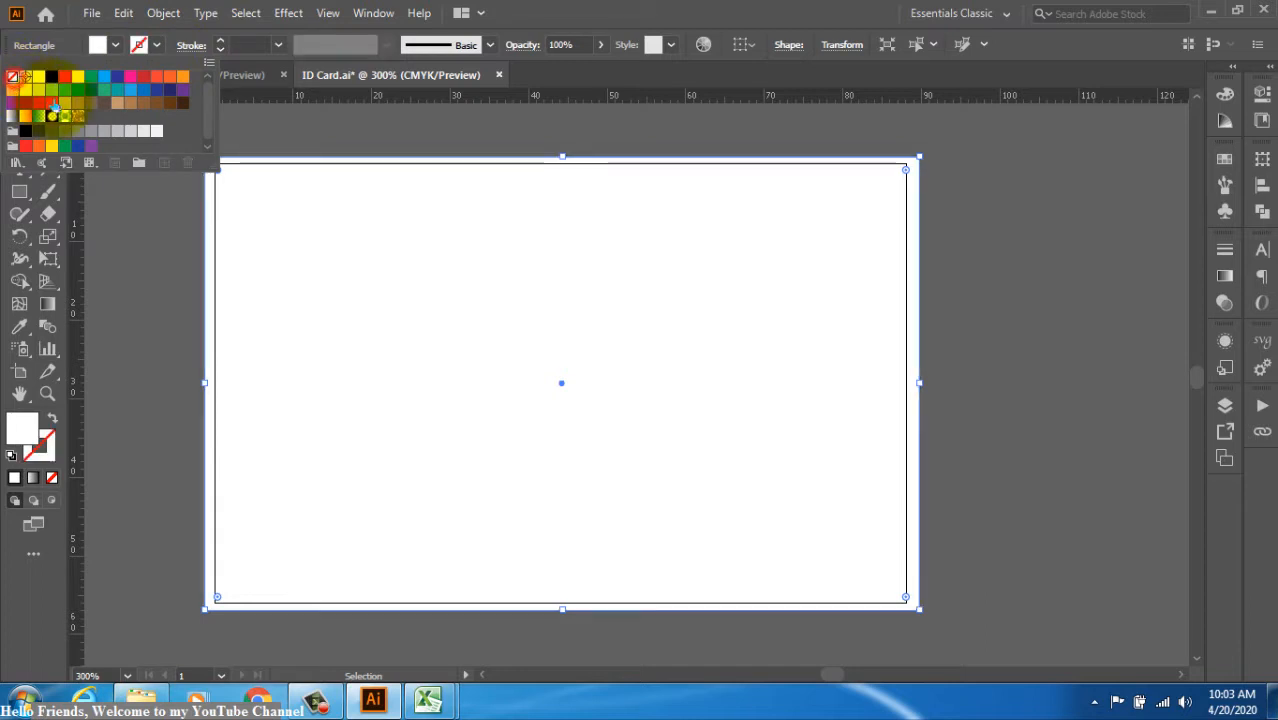
left_click(263, 117)
left_click(245, 120)
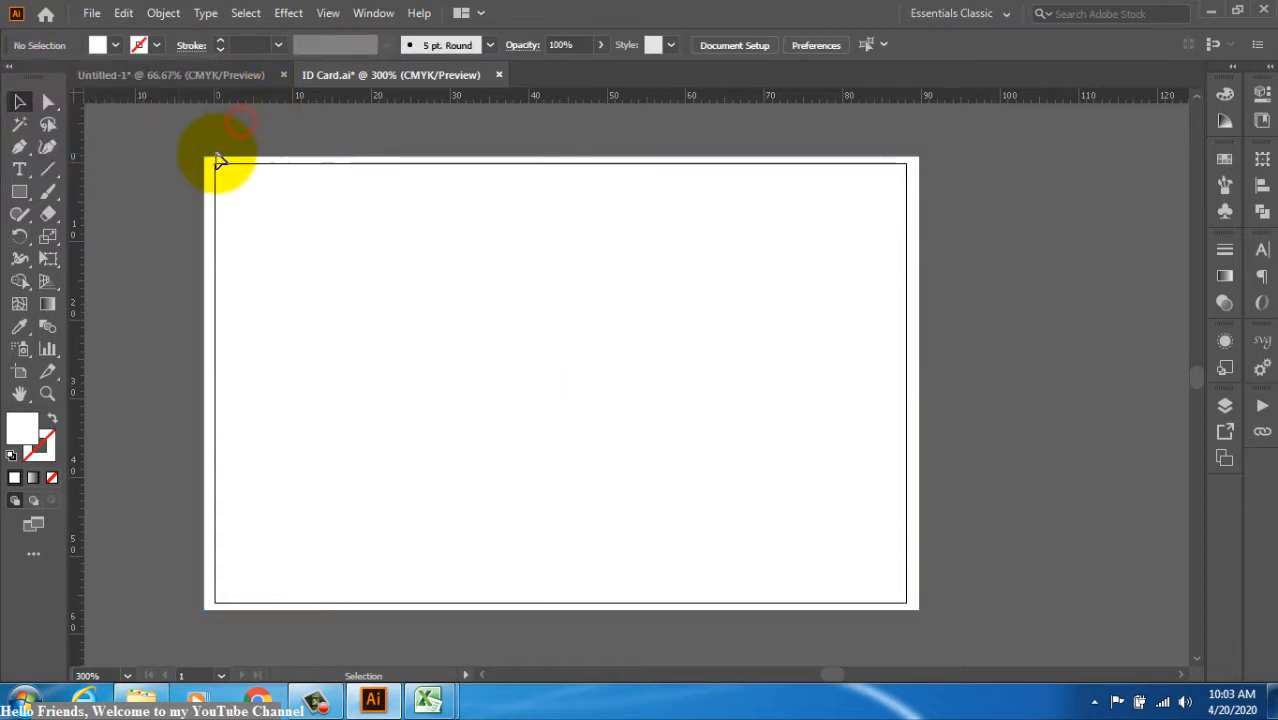
Step: Resize the white rectangle so that all four sides align with the artboard edges
left_click(551, 160)
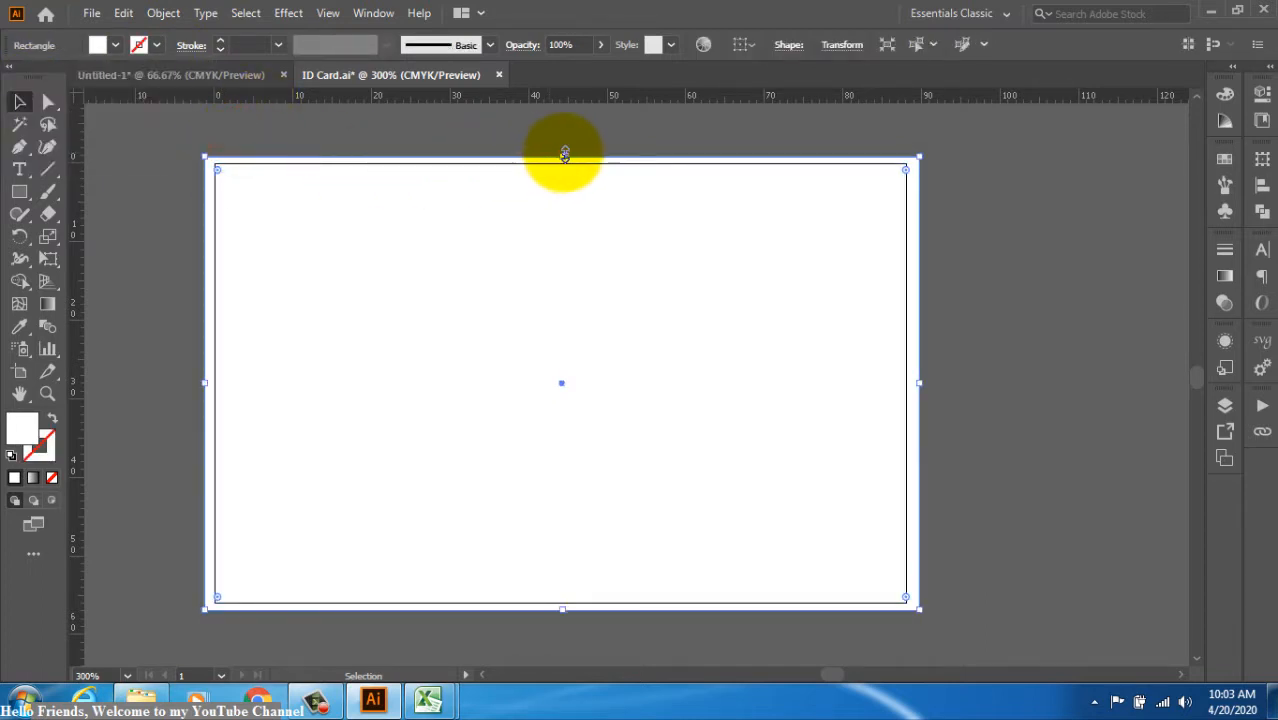
left_click_drag(563, 162, 568, 163)
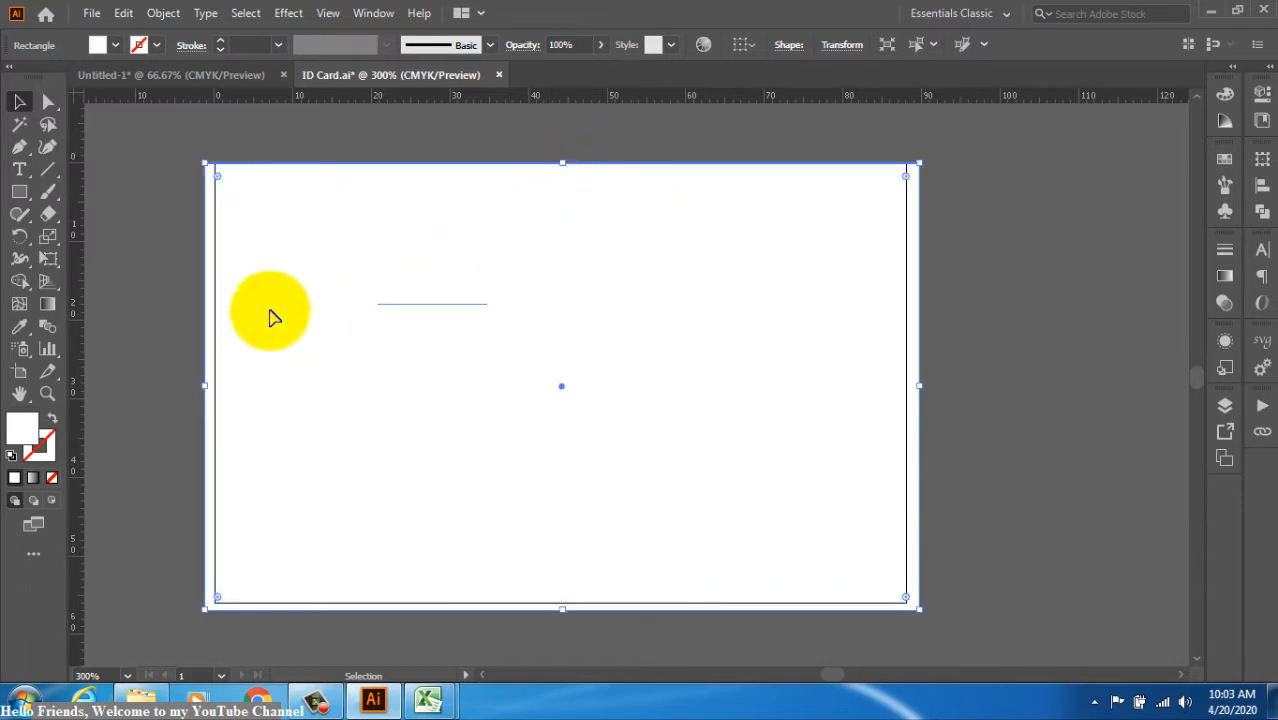
left_click_drag(205, 389, 216, 389)
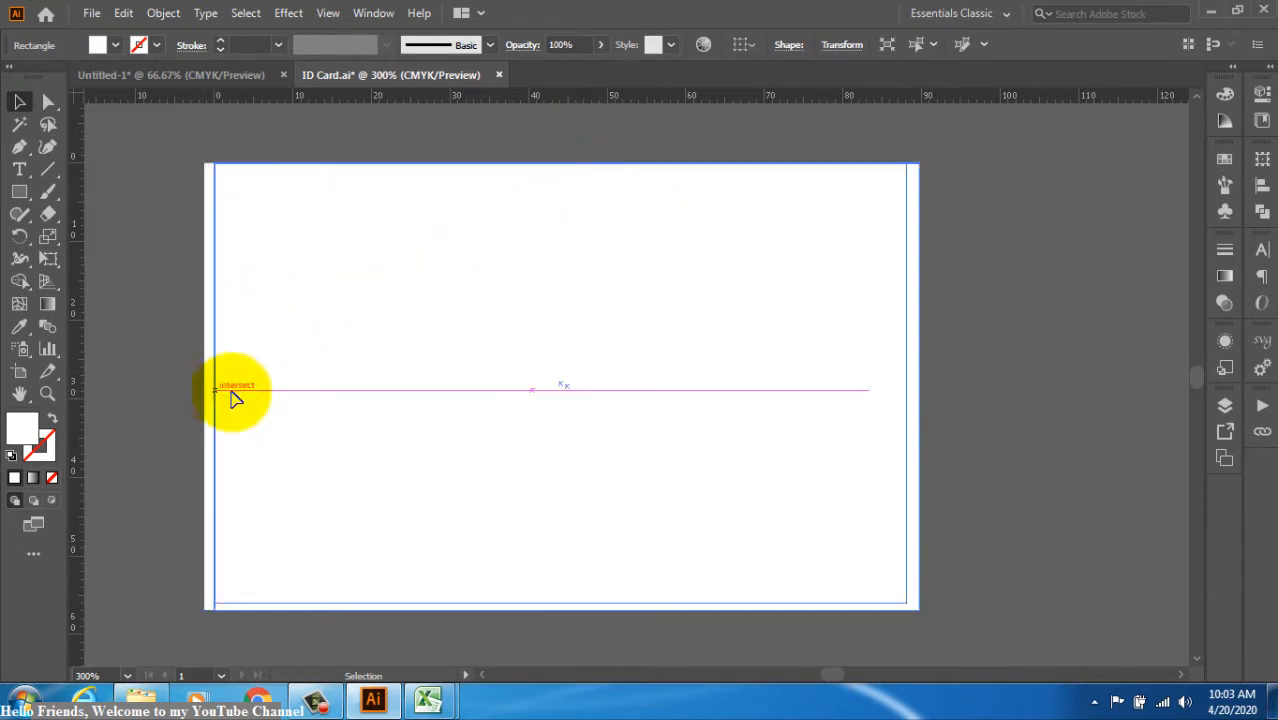
left_click_drag(920, 391, 907, 398)
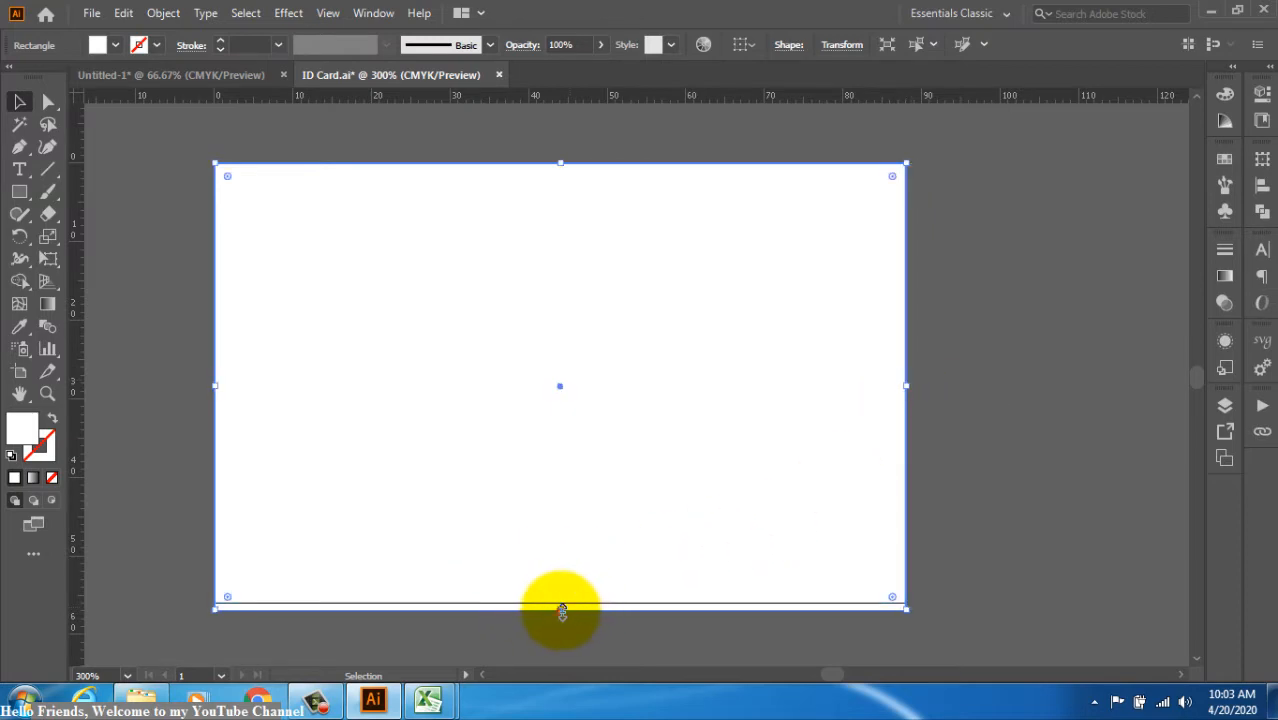
left_click_drag(562, 612, 562, 603)
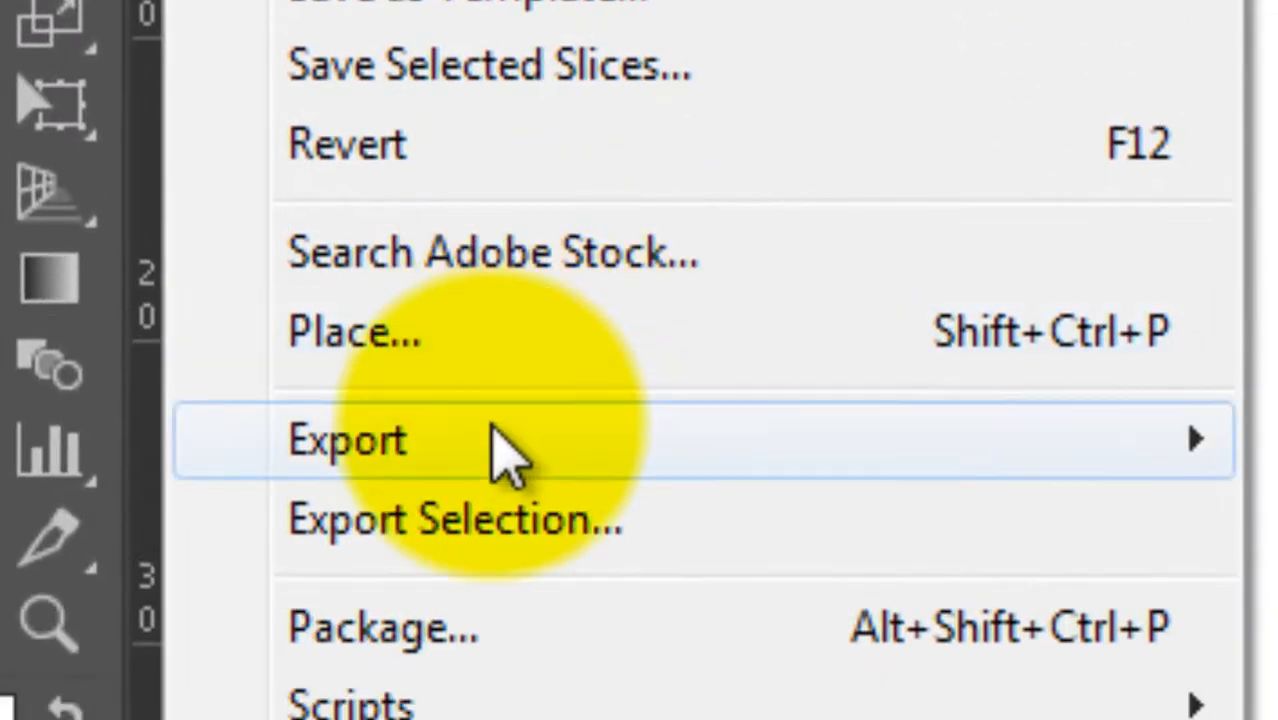
Step: Export the blank white card as a JPEG to the byps folder with Use Artboards, CMYK, quality 8 and 300 ppi
mouse_move(100, 399)
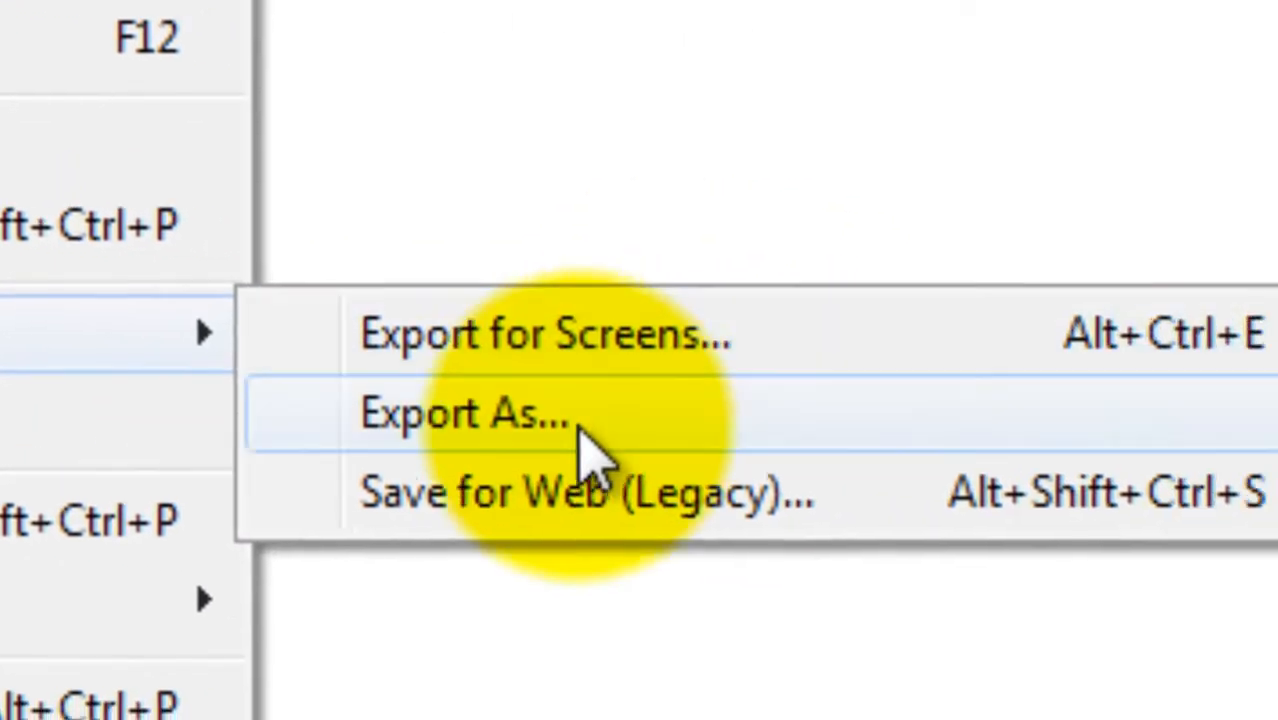
left_click(565, 428)
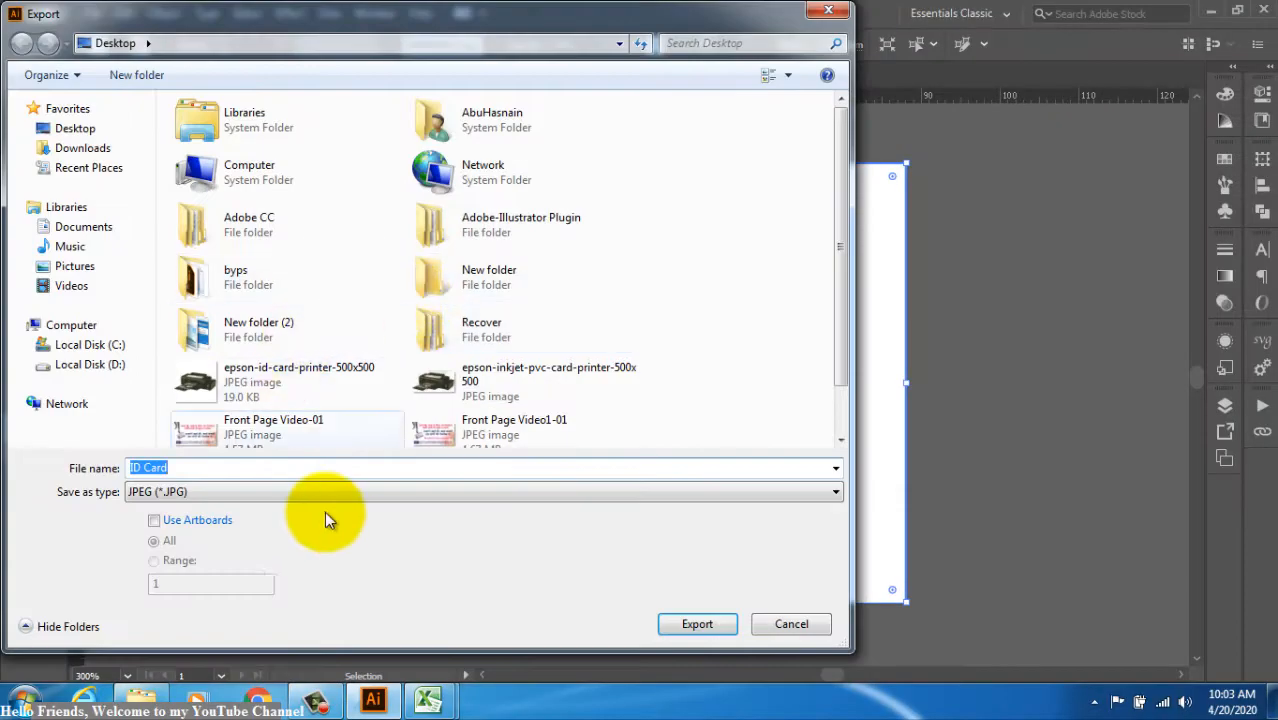
left_click(246, 276)
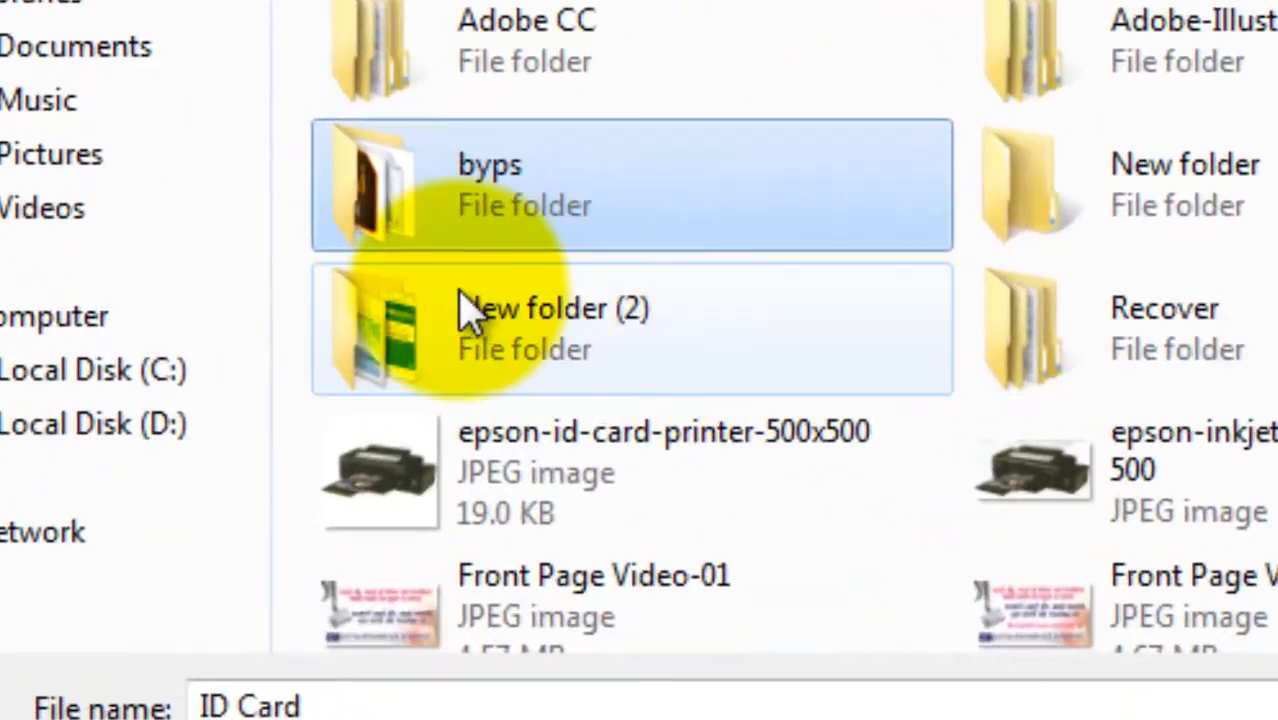
double_click(285, 256)
left_click(410, 535)
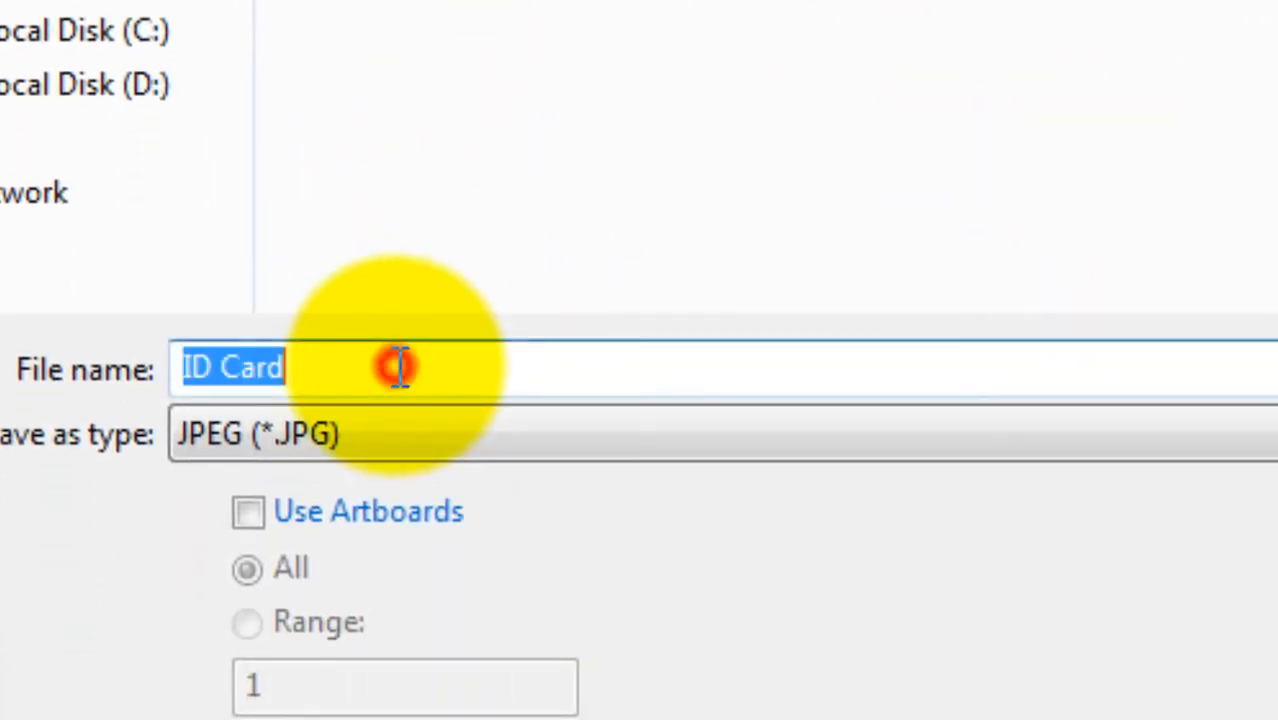
left_click(246, 512)
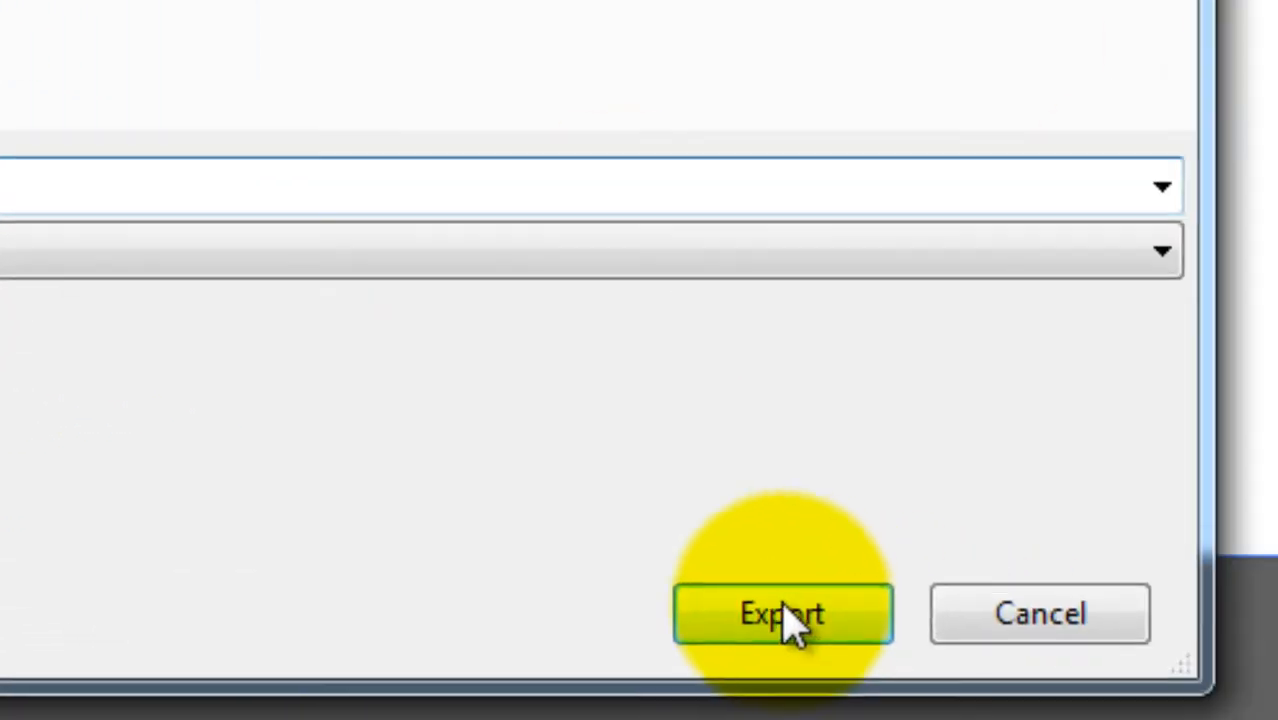
left_click(790, 603)
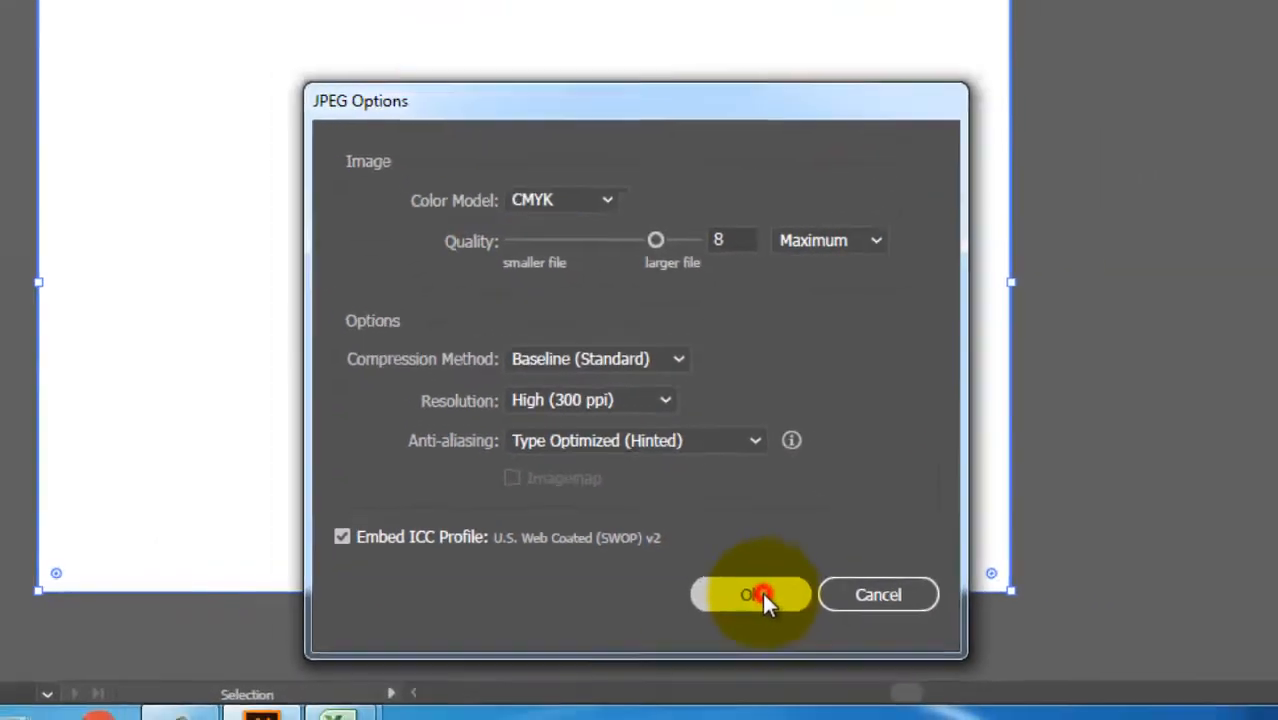
left_click(830, 578)
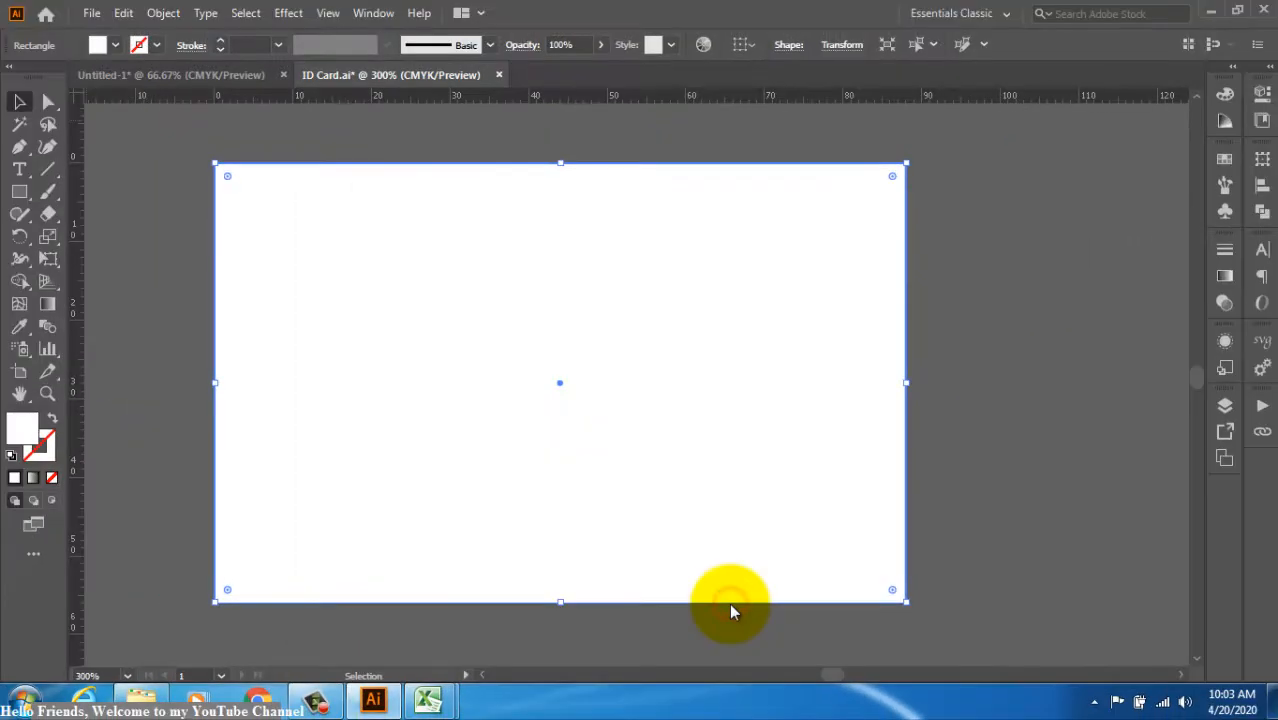
Step: Switch to the file explorer and copy the file path of the Dummy Card-01 image in the byps folder
left_click(131, 705)
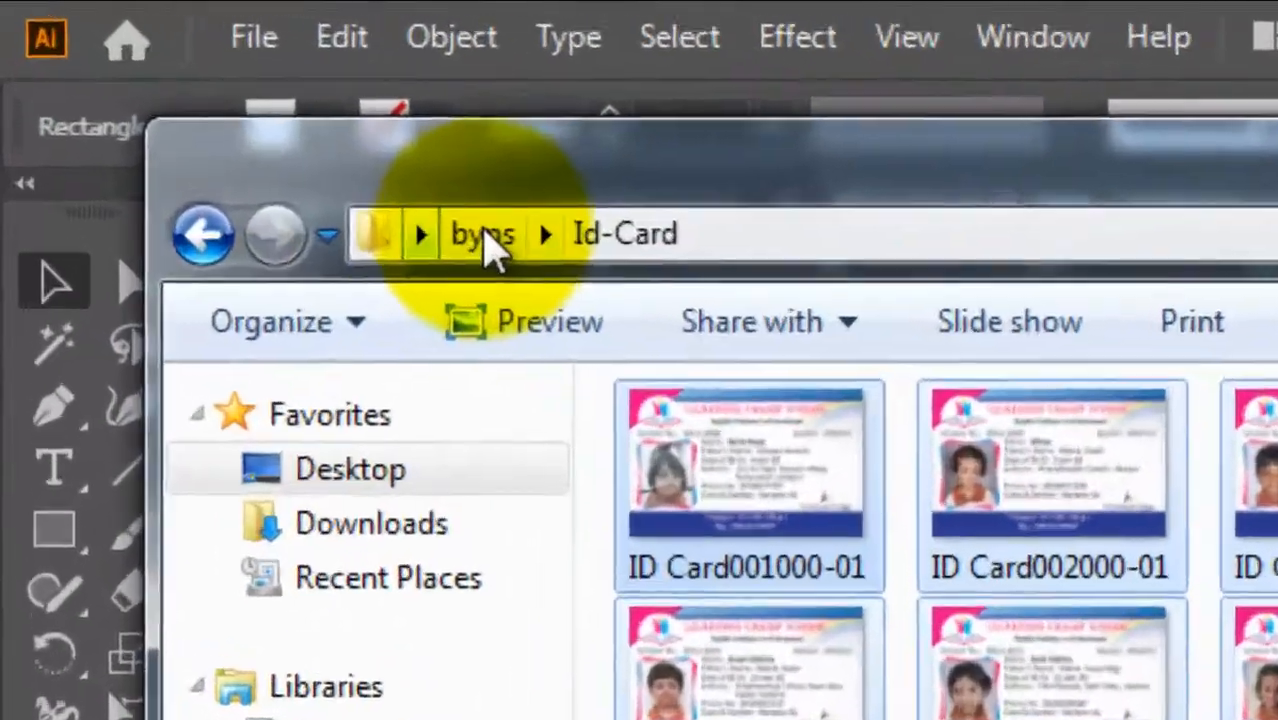
left_click(175, 84)
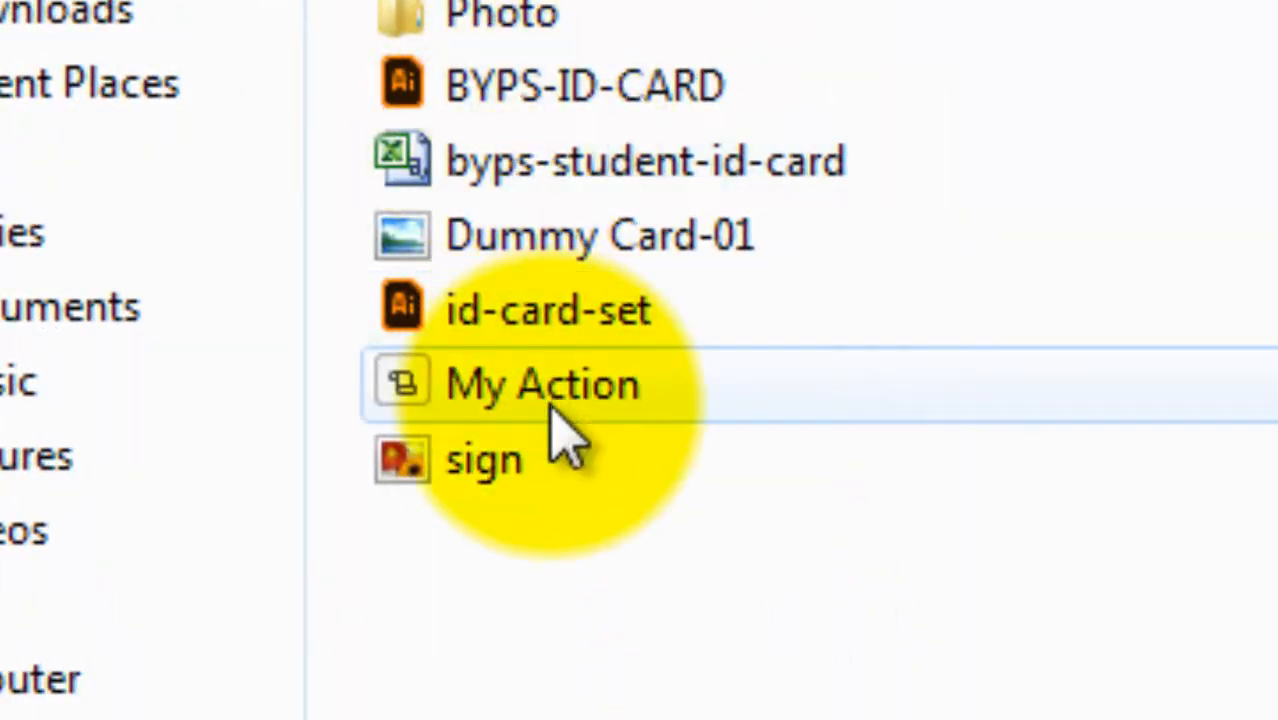
left_click(612, 332)
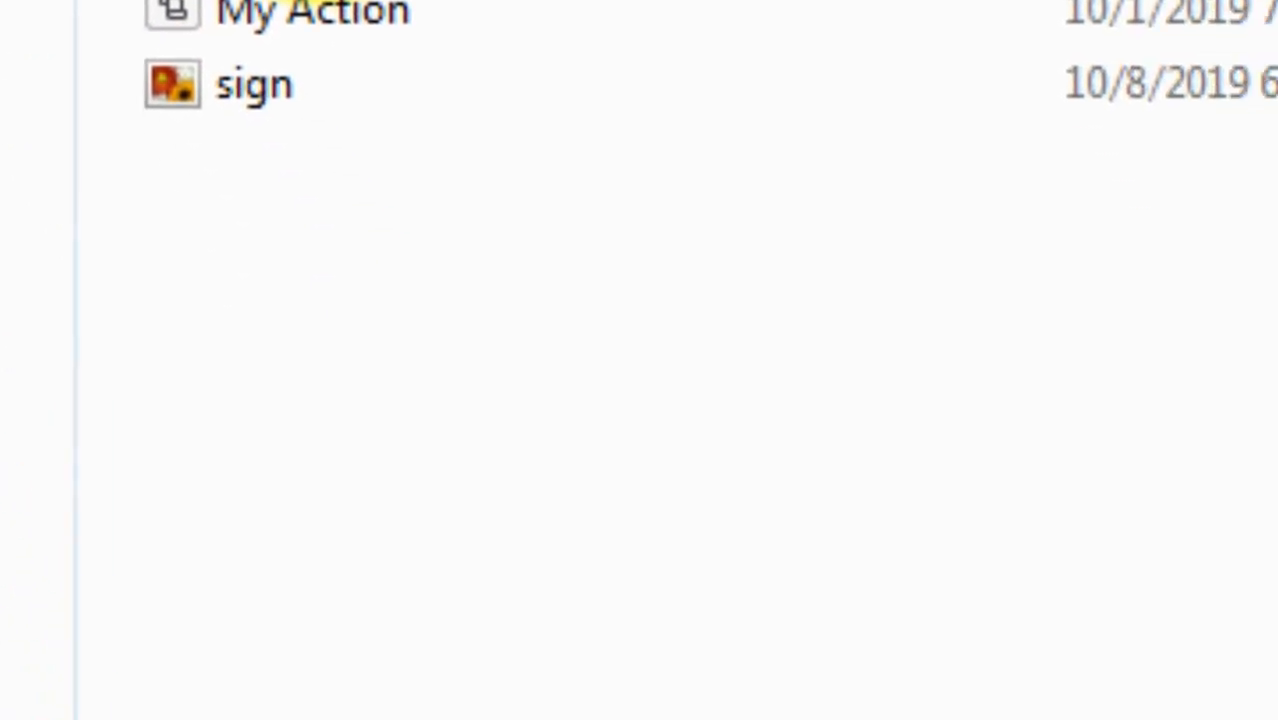
right_click(556, 242)
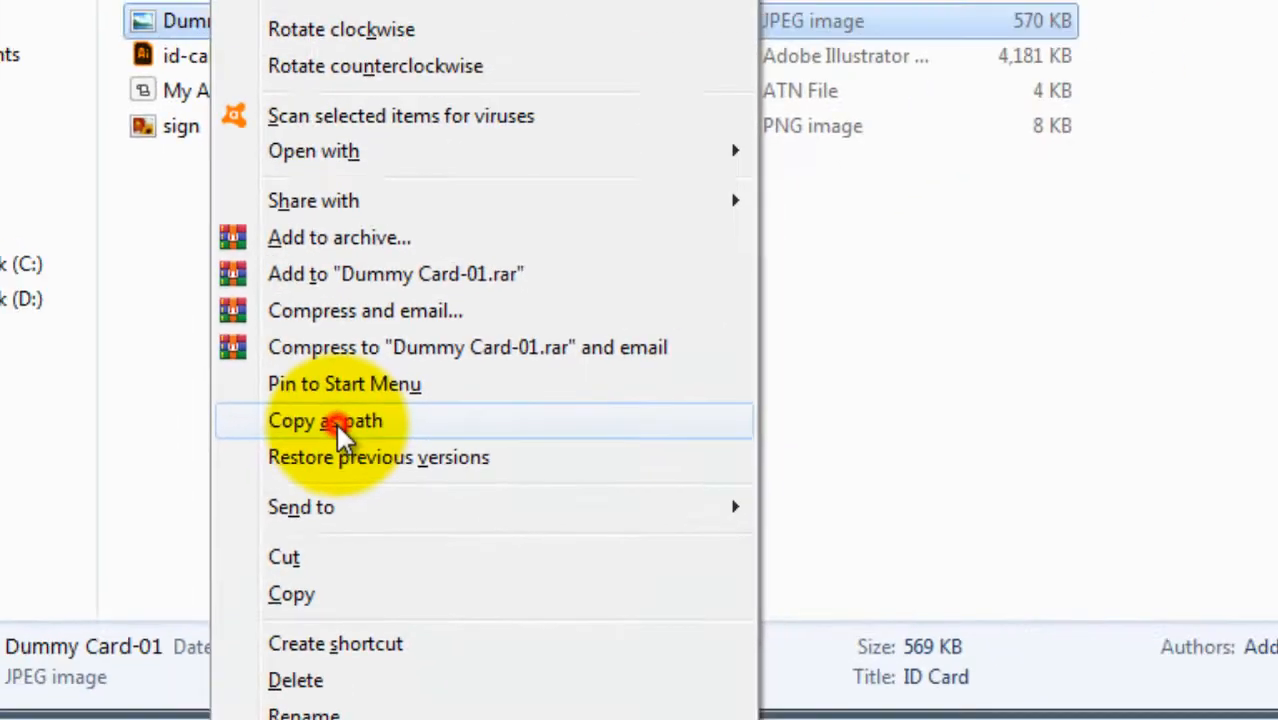
left_click(345, 289)
left_click(447, 705)
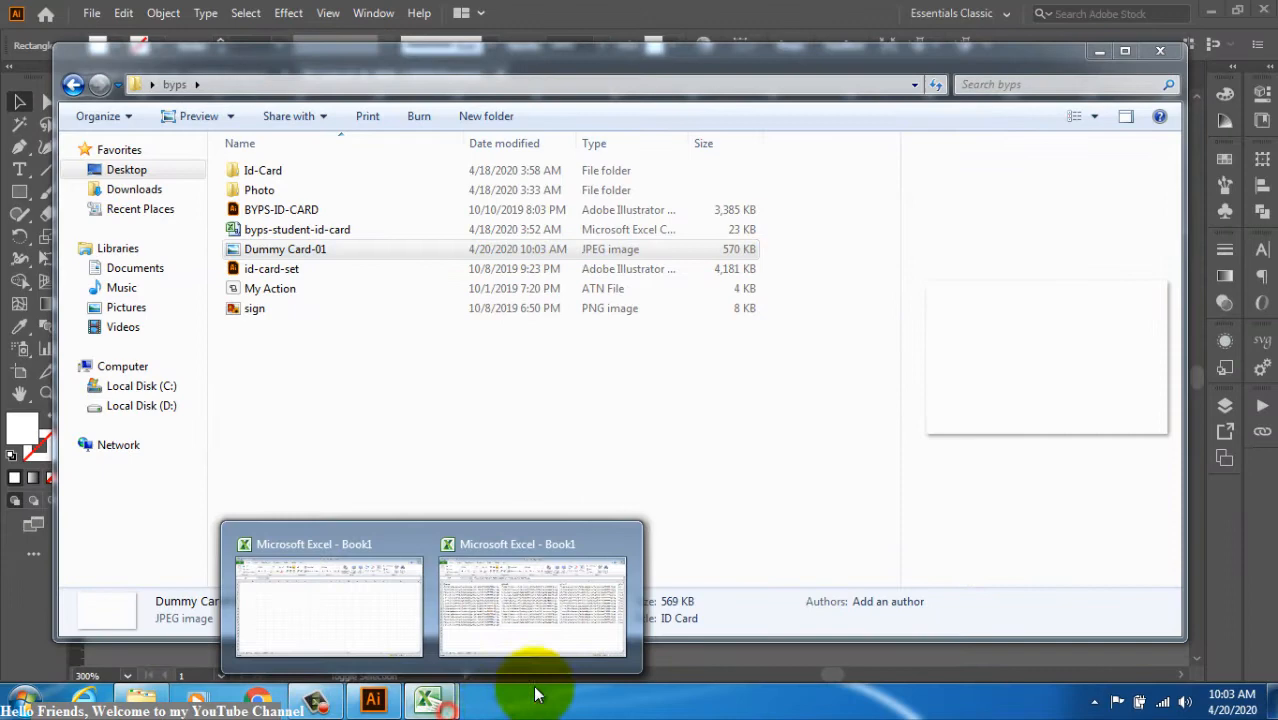
left_click(514, 557)
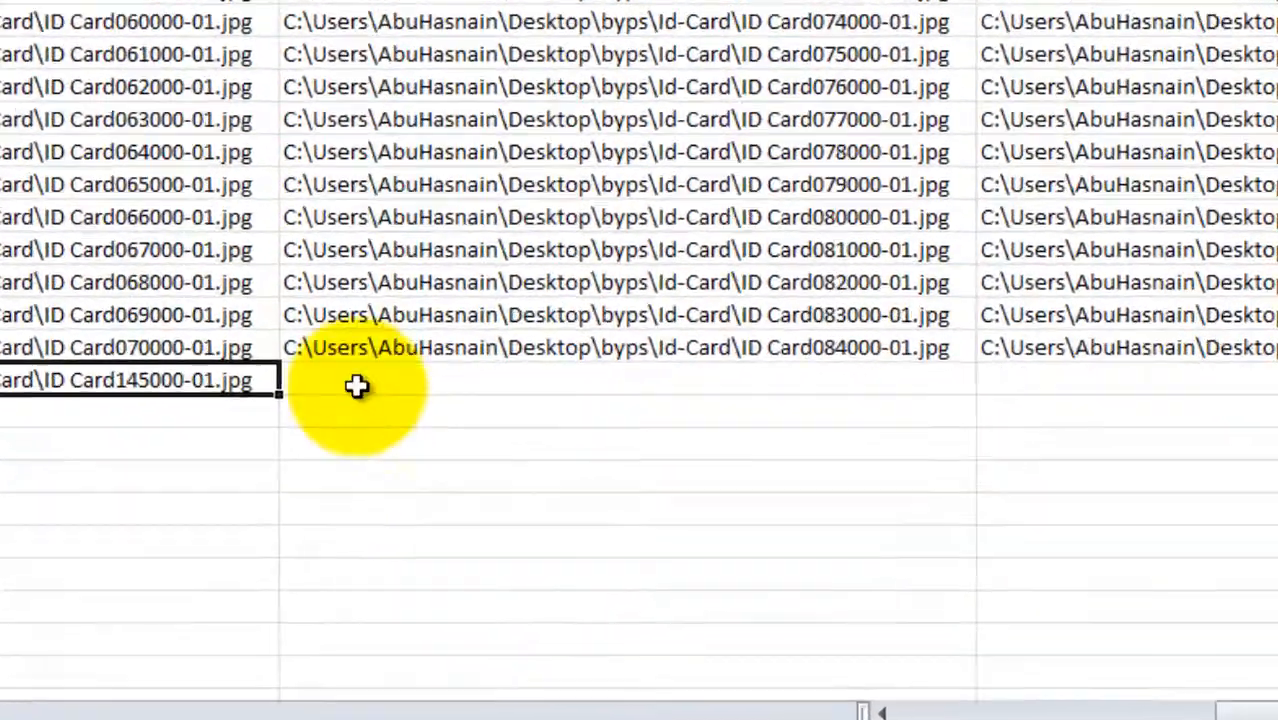
left_click(357, 386)
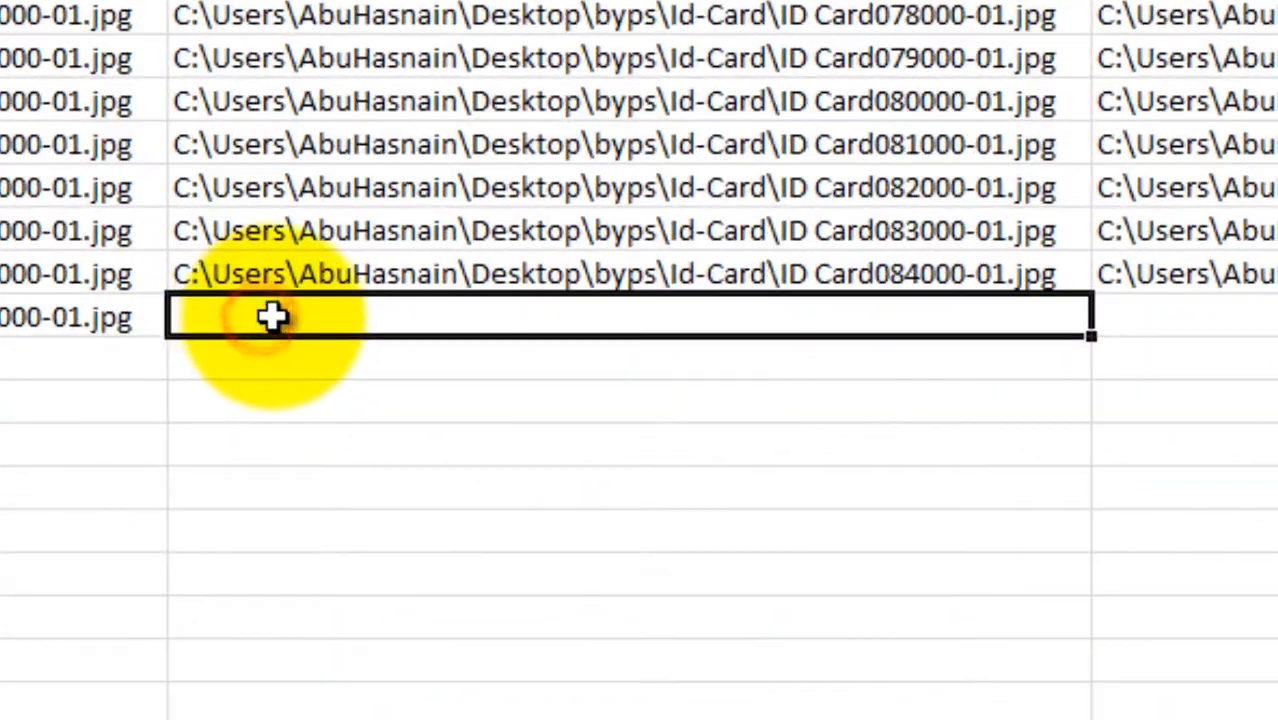
type("C:\\Users\\AbuHasnain\\Desktop\\byps\\Dummy Card-01.jpg")
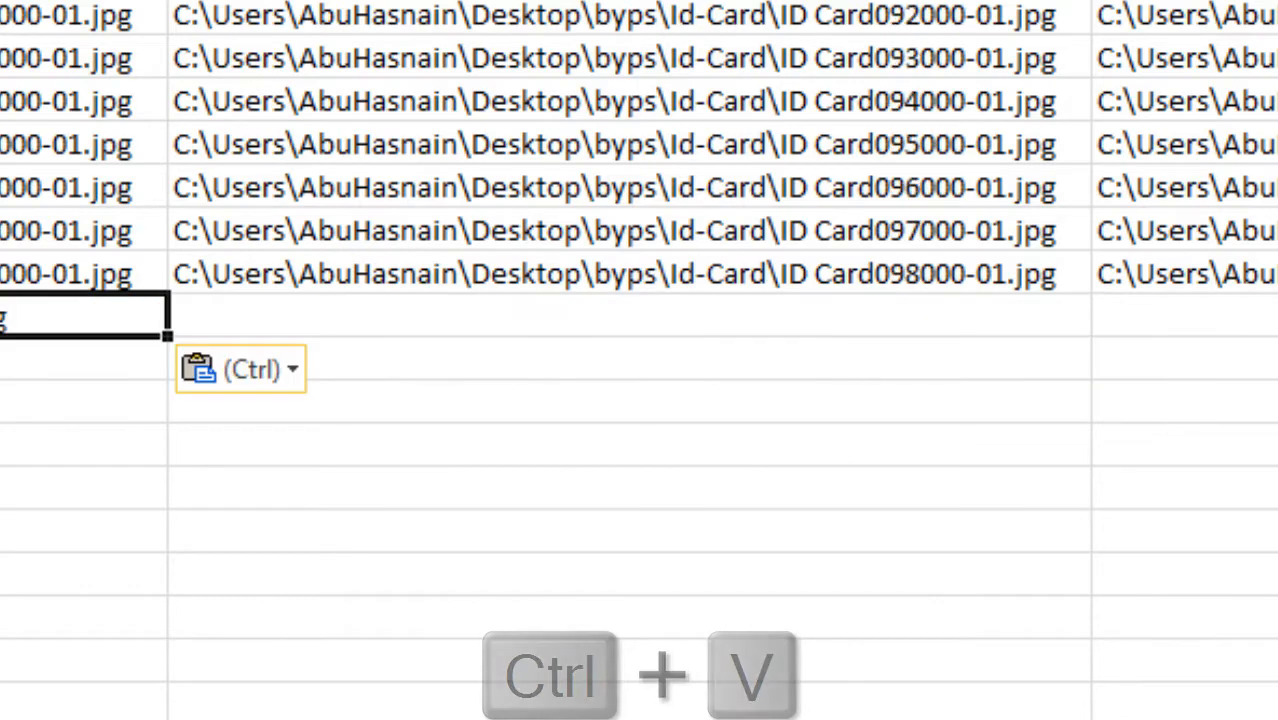
key("ctrl+c")
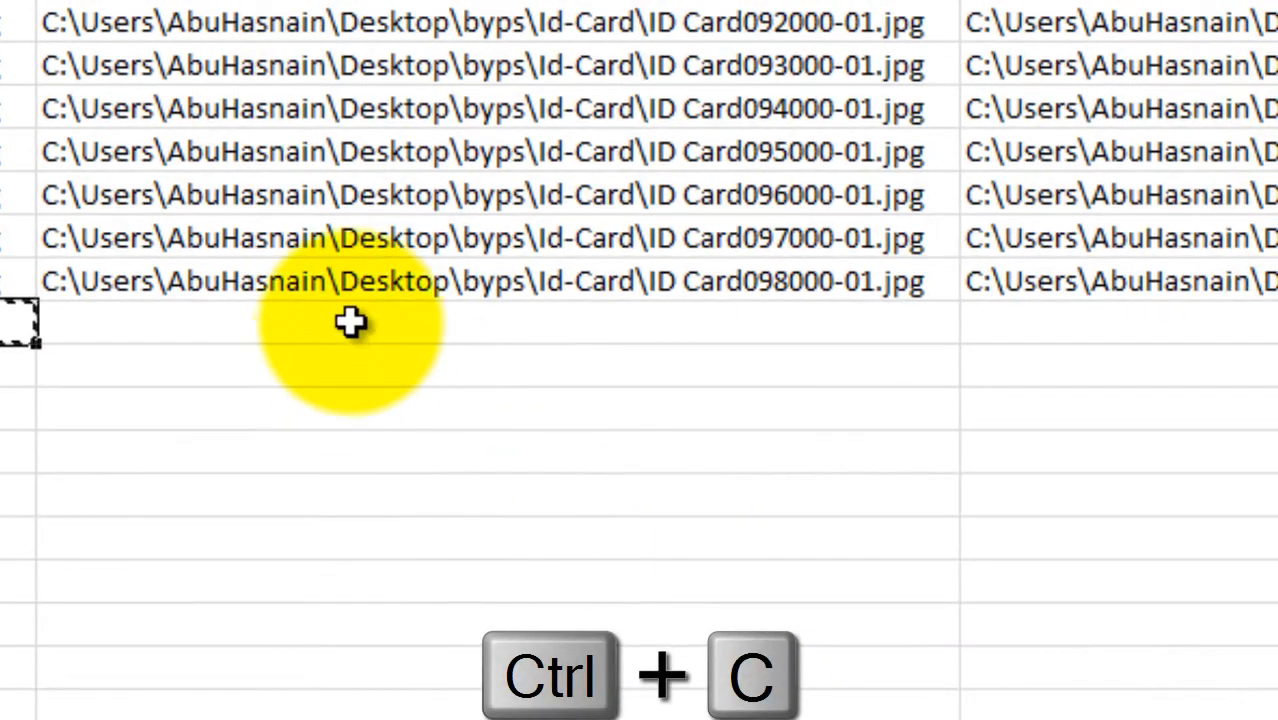
left_click(424, 318)
key("ctrl+v")
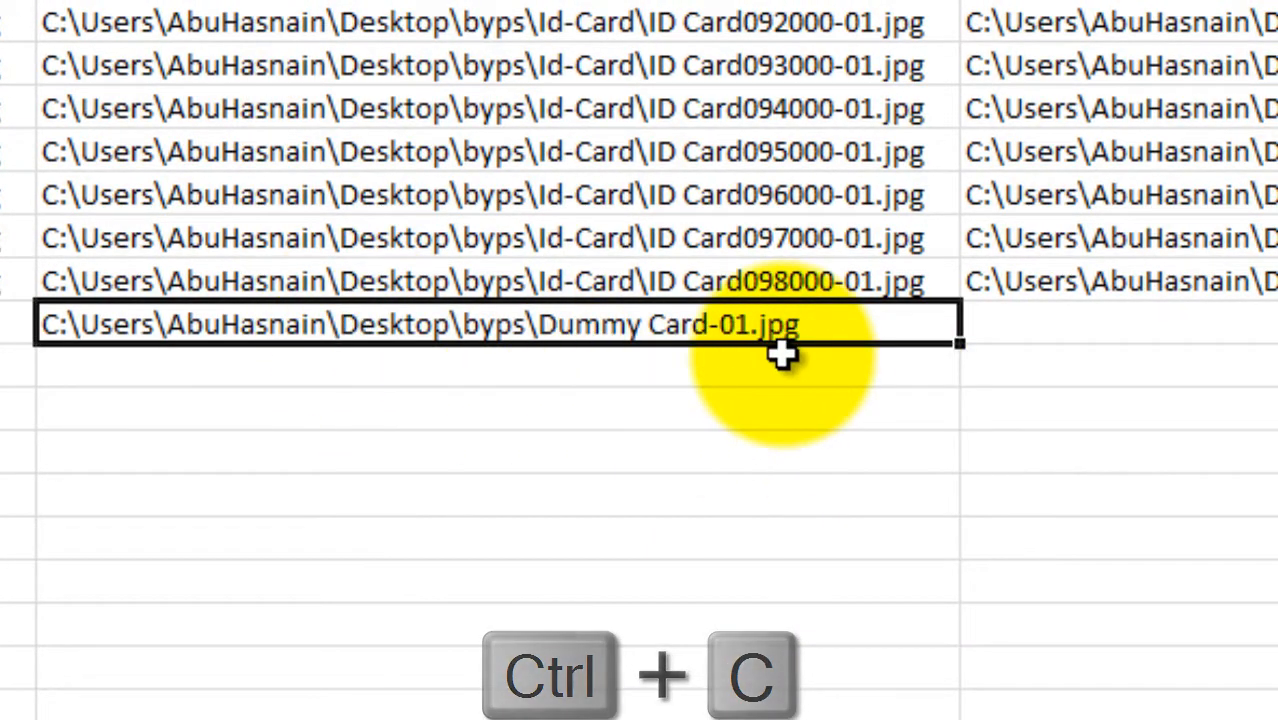
key("ctrl+c")
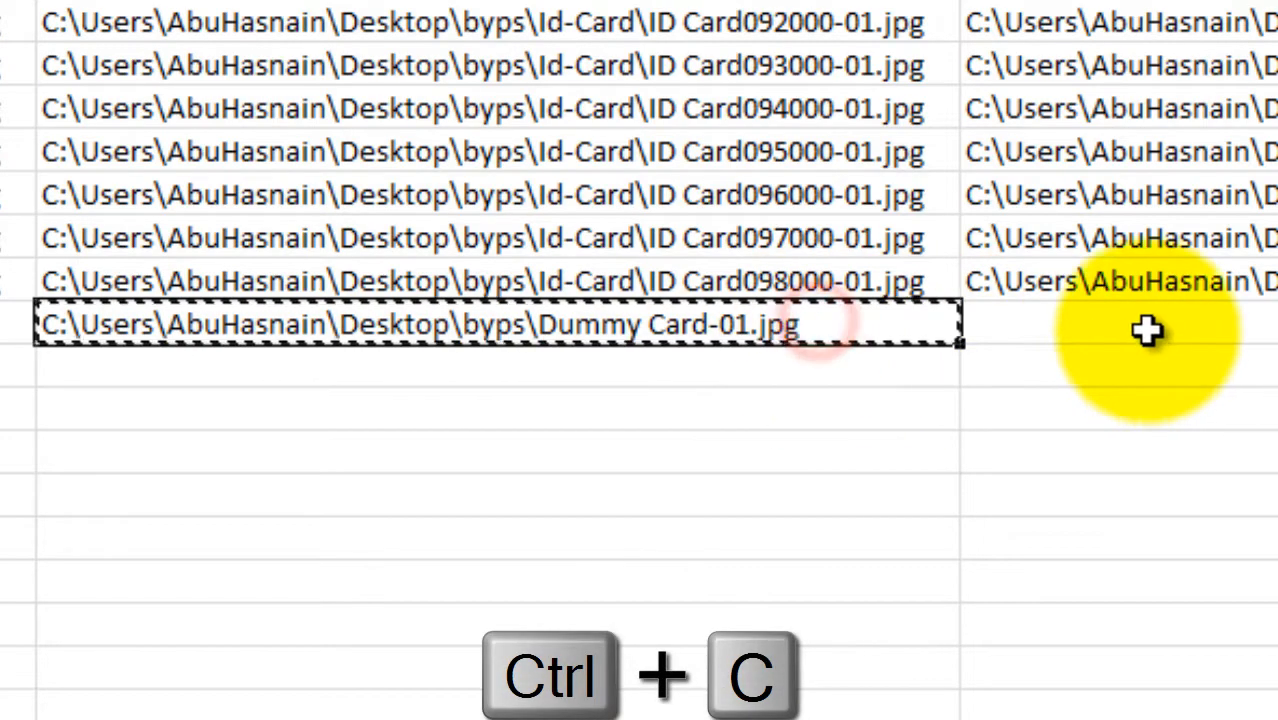
left_click(1146, 333)
key("ctrl+v")
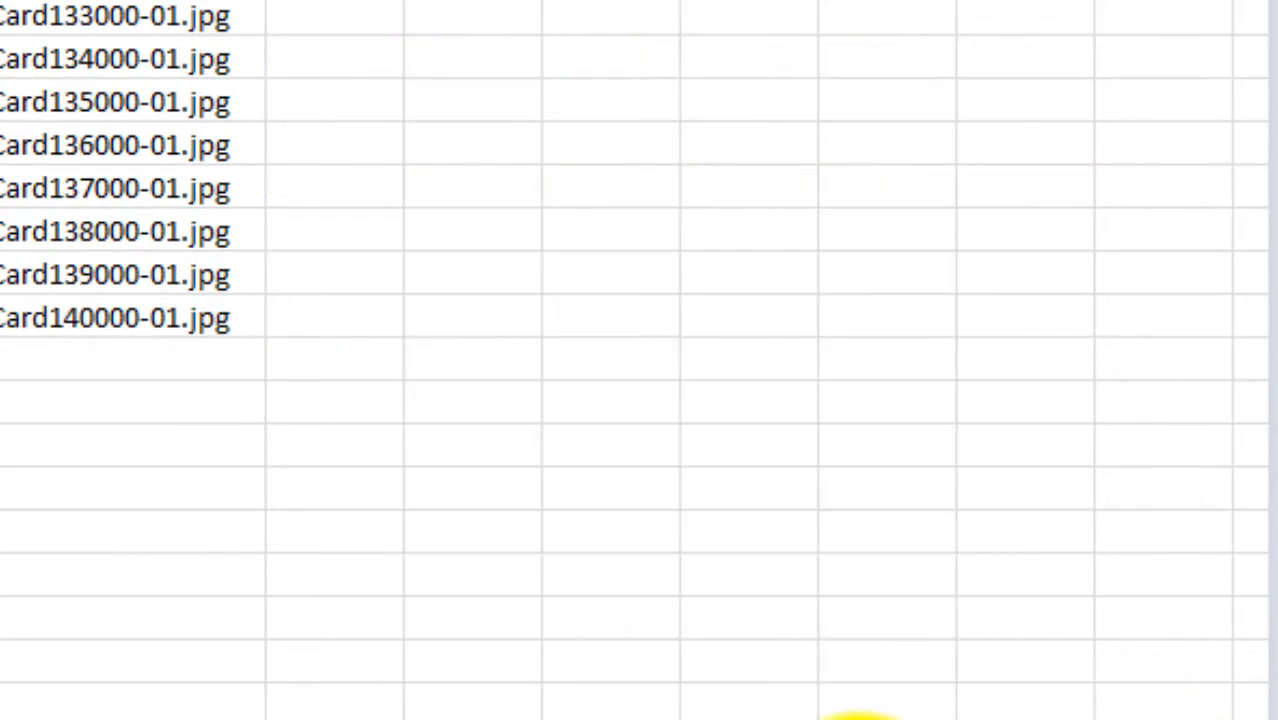
key("ctrl+c")
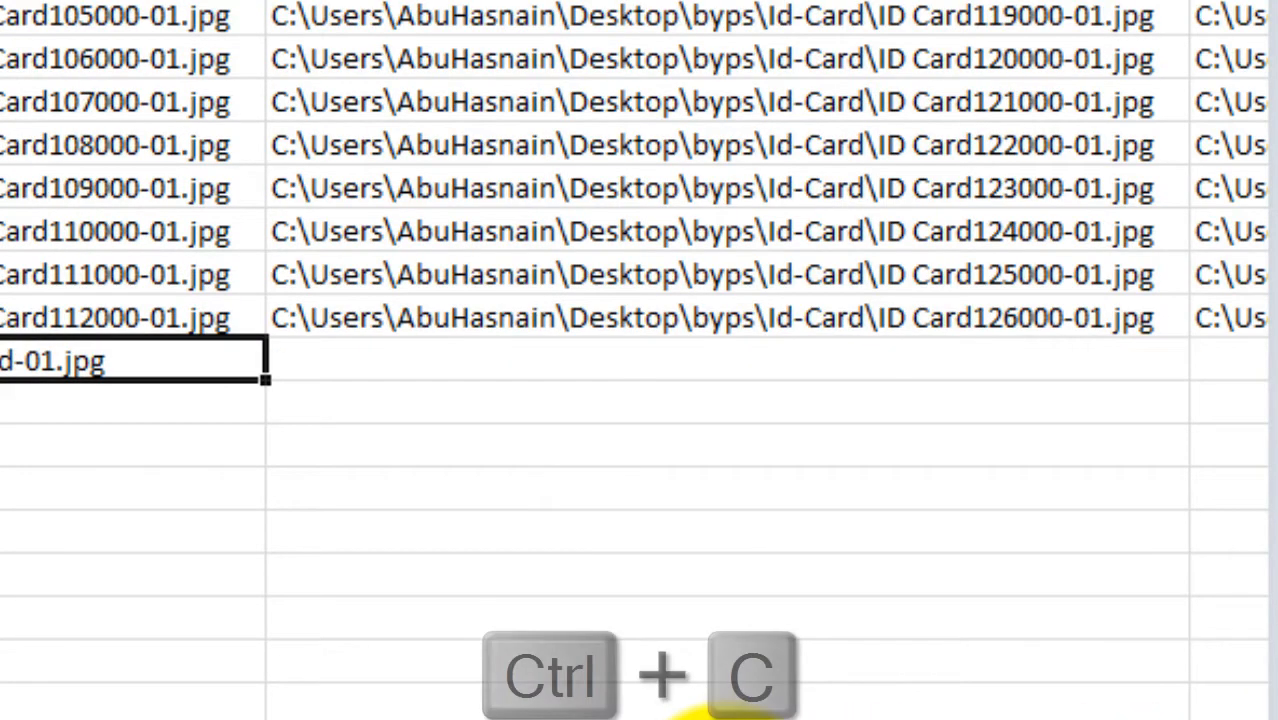
left_click(466, 360)
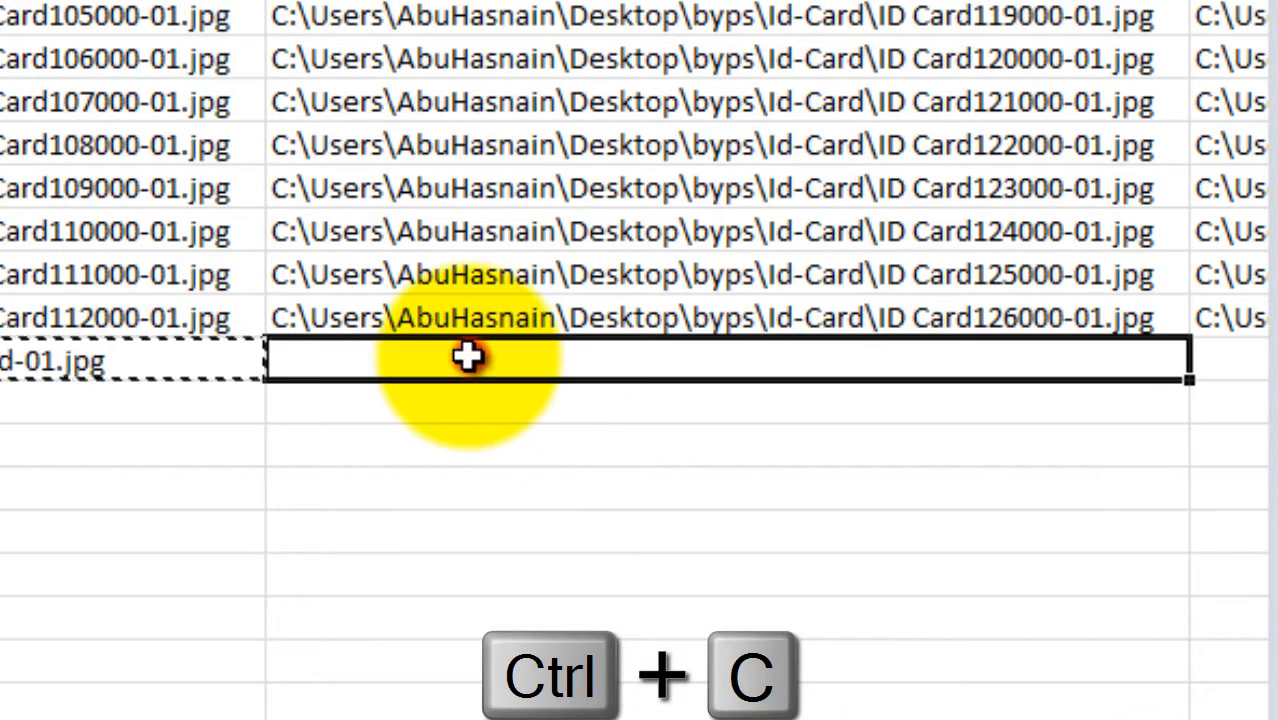
key("Return")
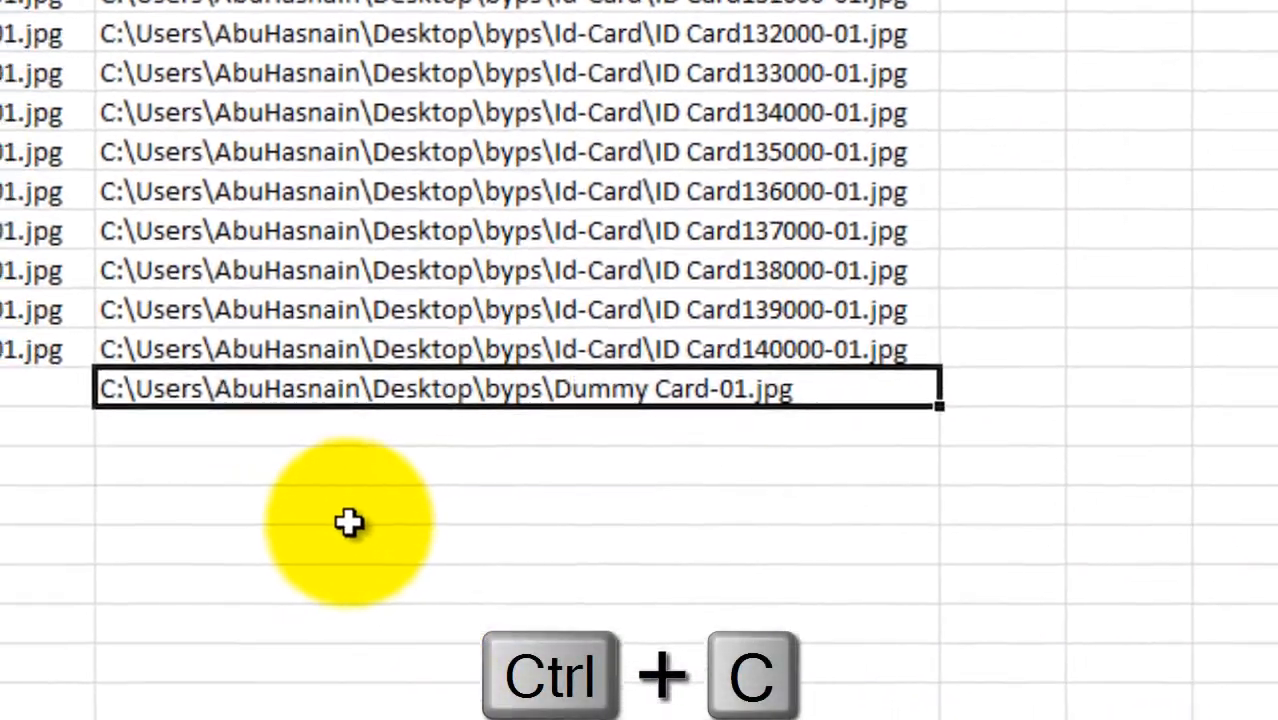
left_click(180, 508)
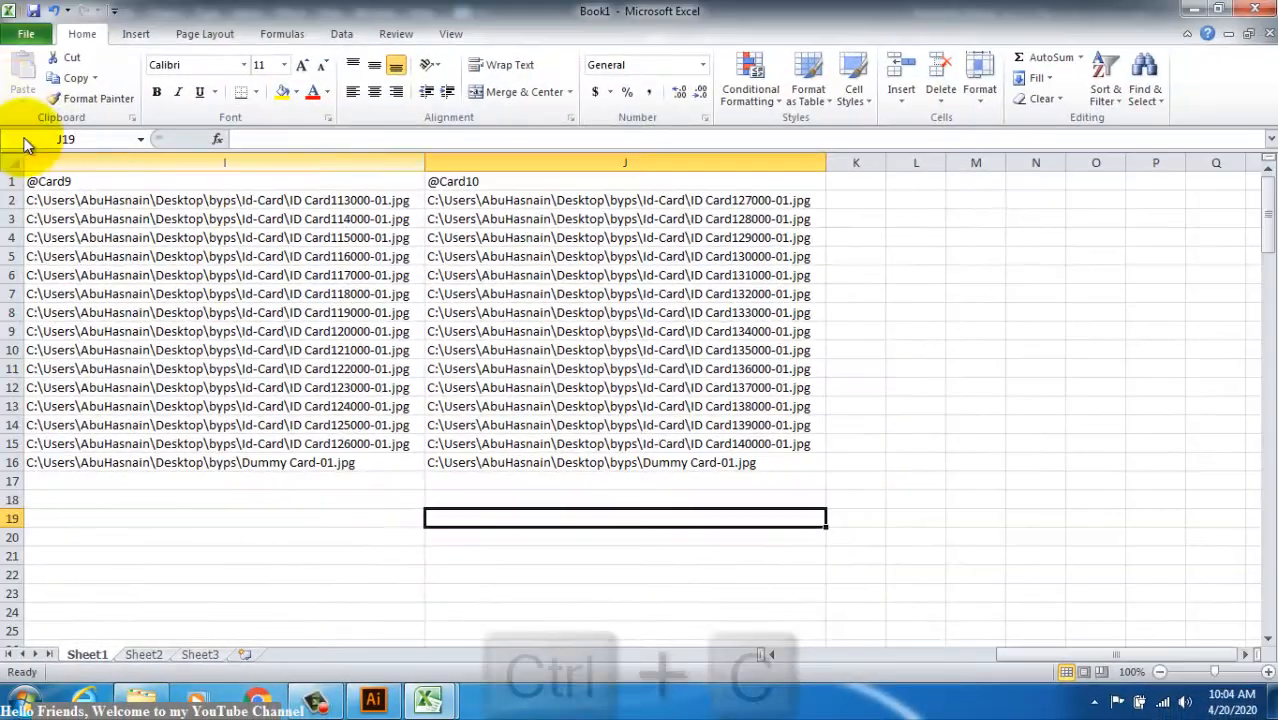
Step: Start saving the workbook as a new file in the byps folder on the Desktop
left_click(26, 34)
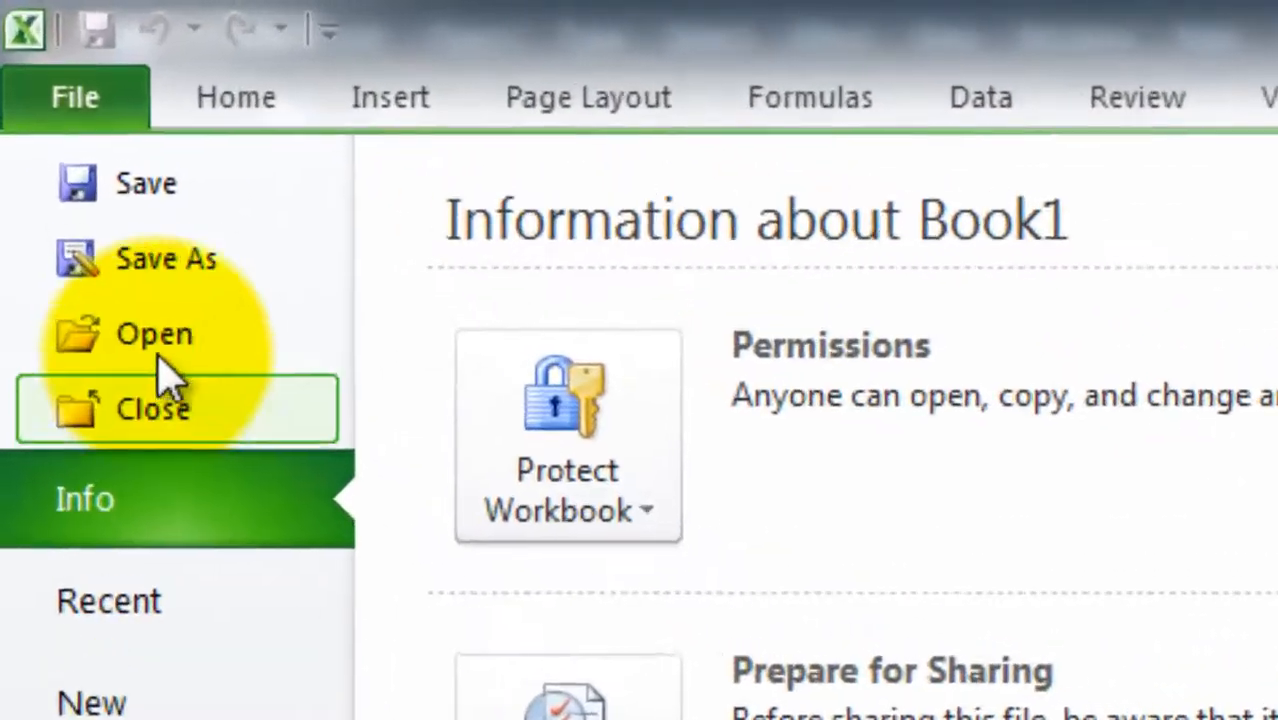
left_click(222, 313)
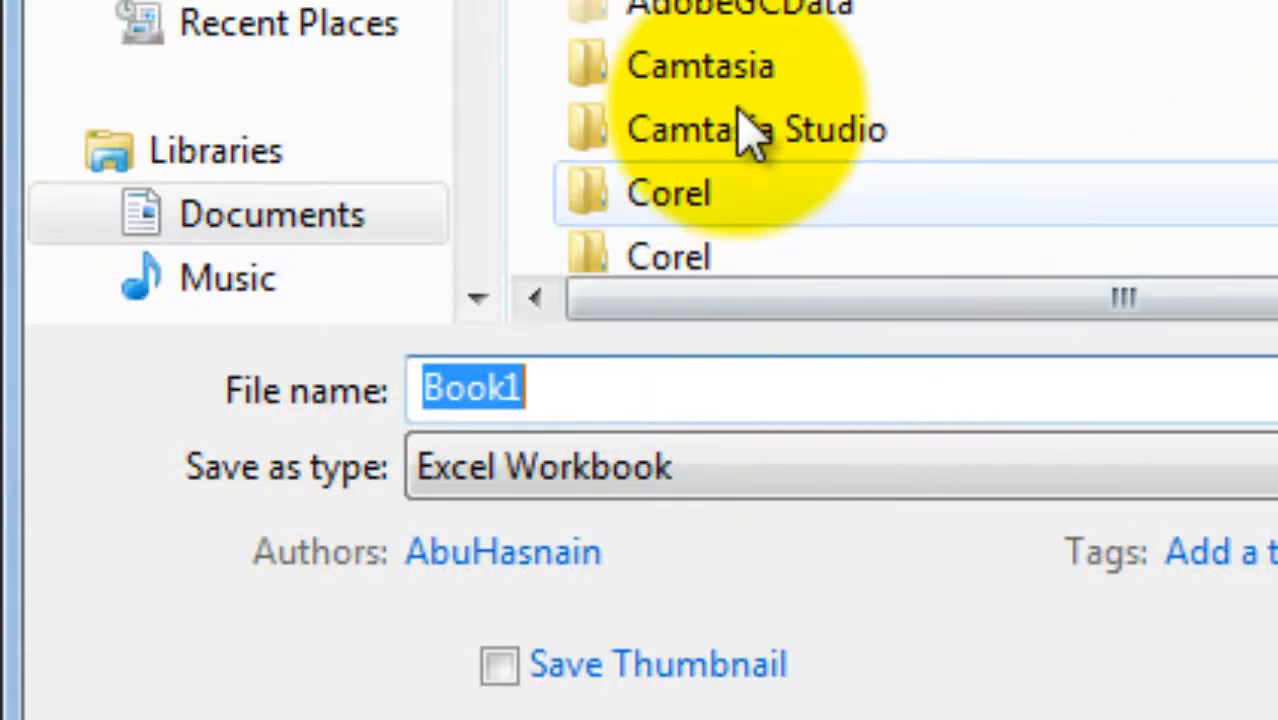
left_click(236, 2)
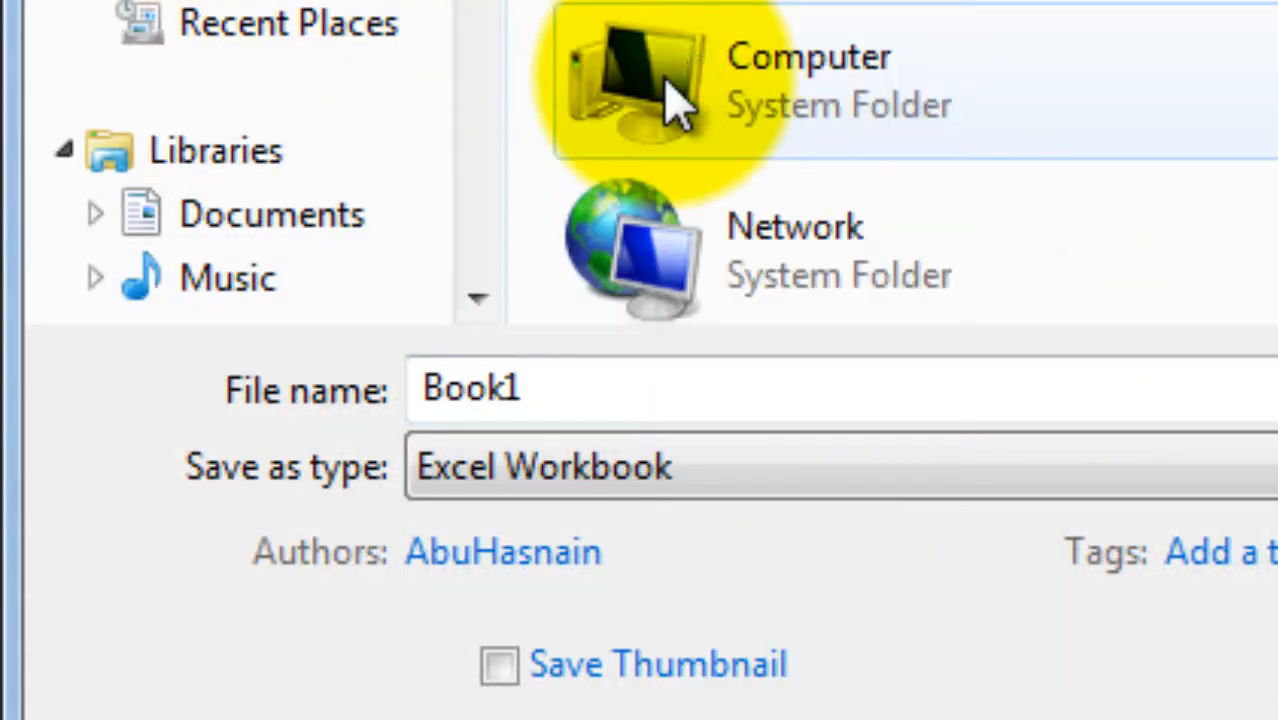
scroll(890, 160, "down", 3)
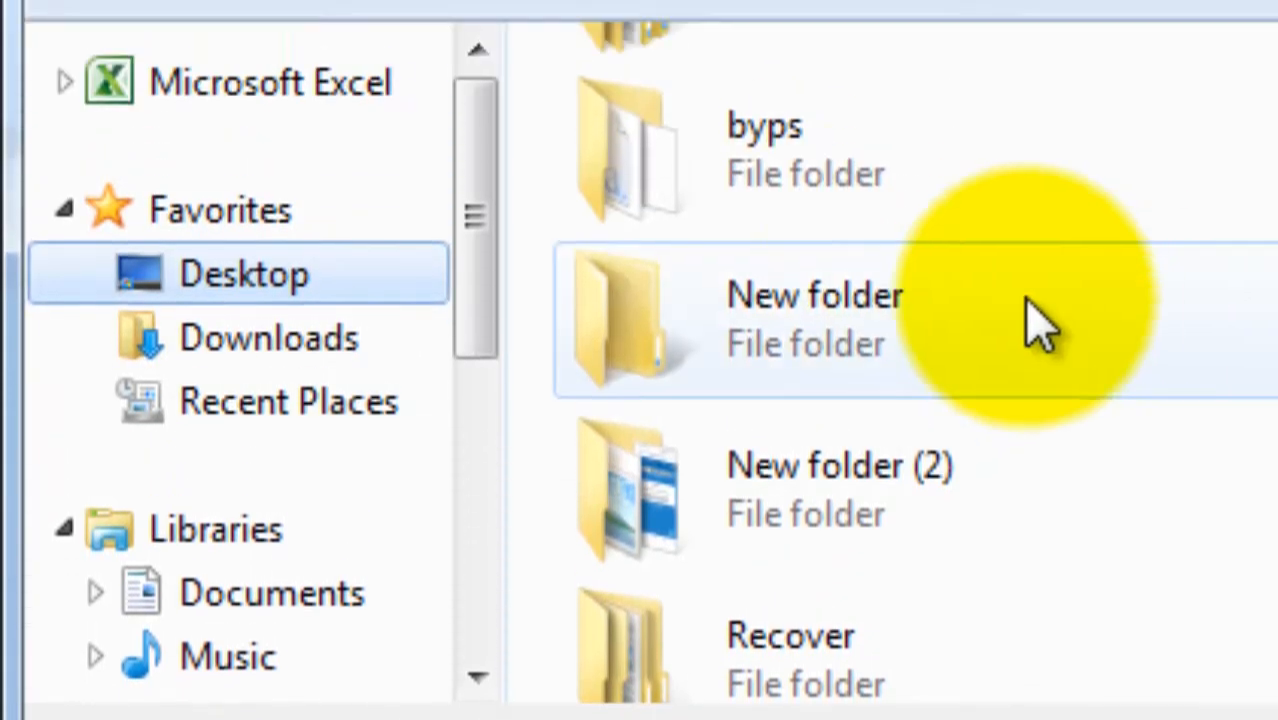
double_click(884, 195)
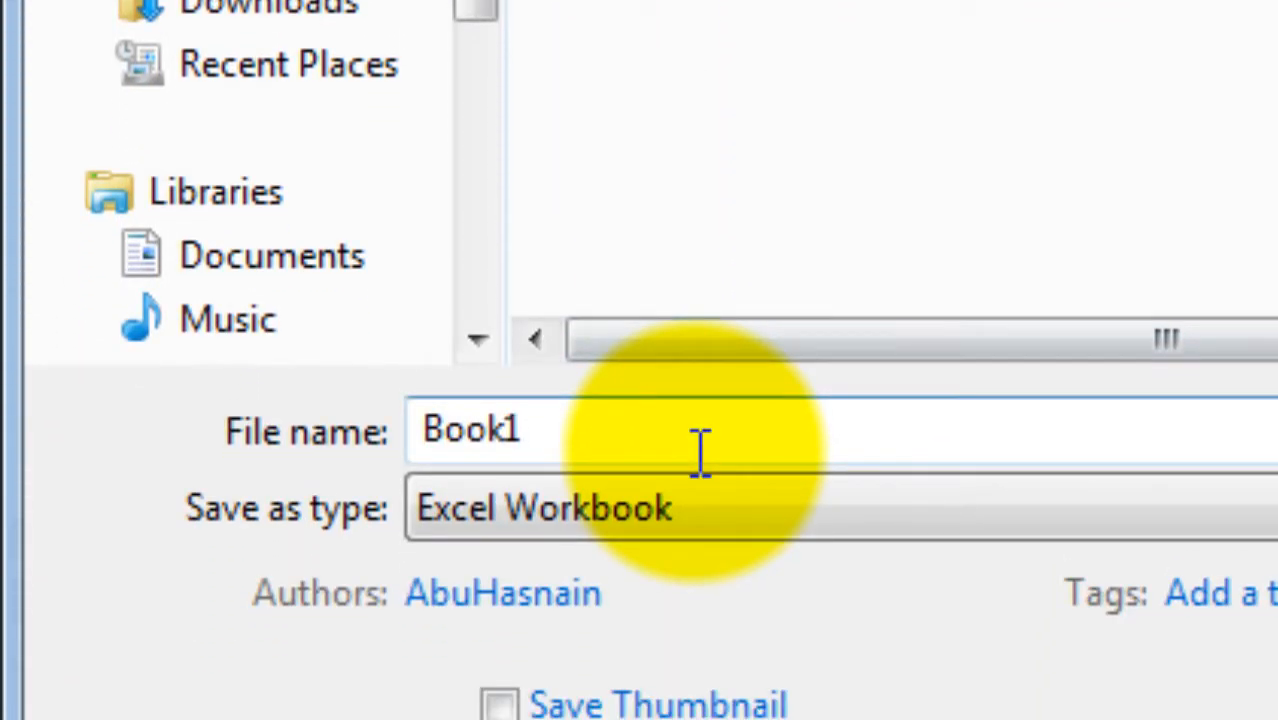
Step: Name the workbook file ID-Card-Set
double_click(736, 429)
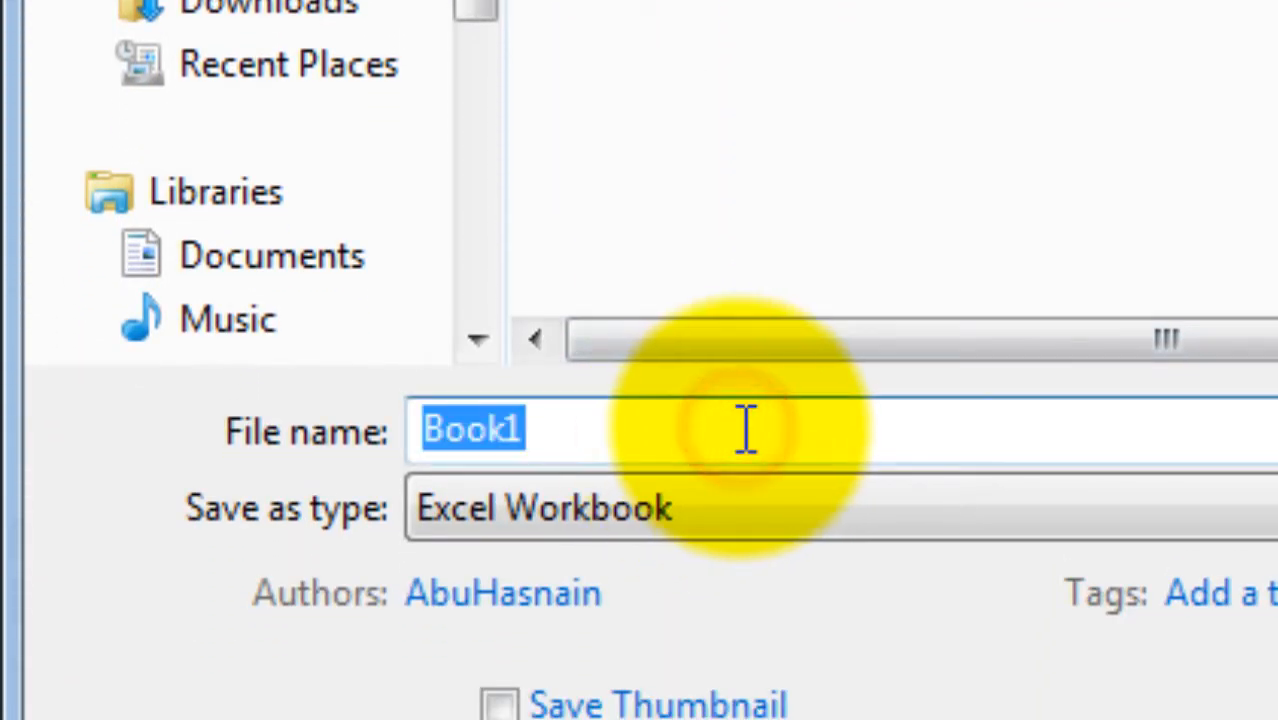
type("ID")
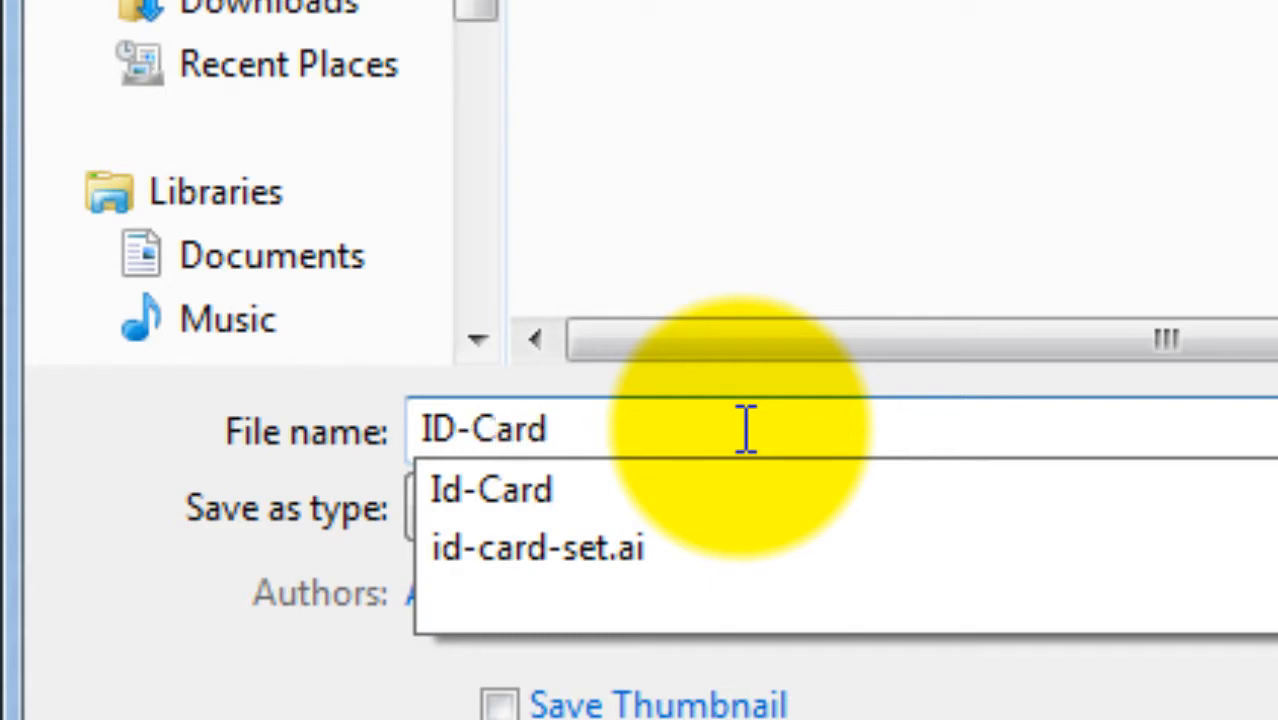
type("-CardSet")
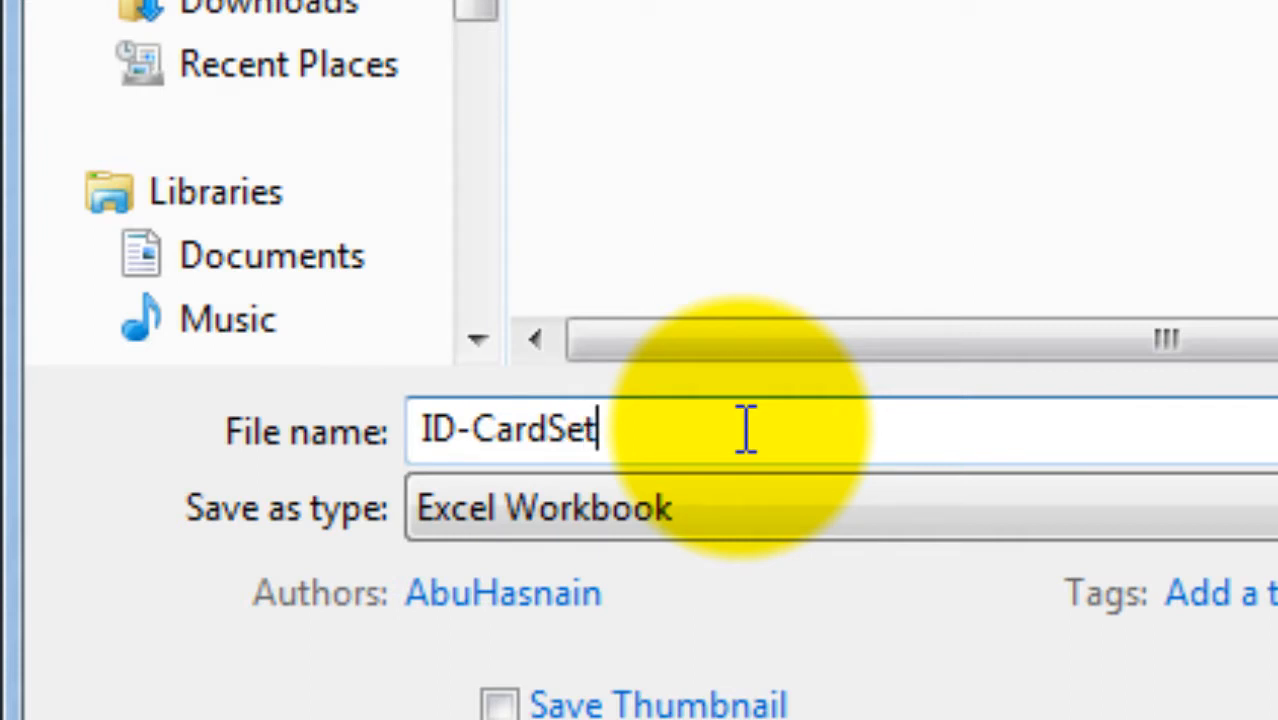
key("BackSpace")
key("BackSpace")
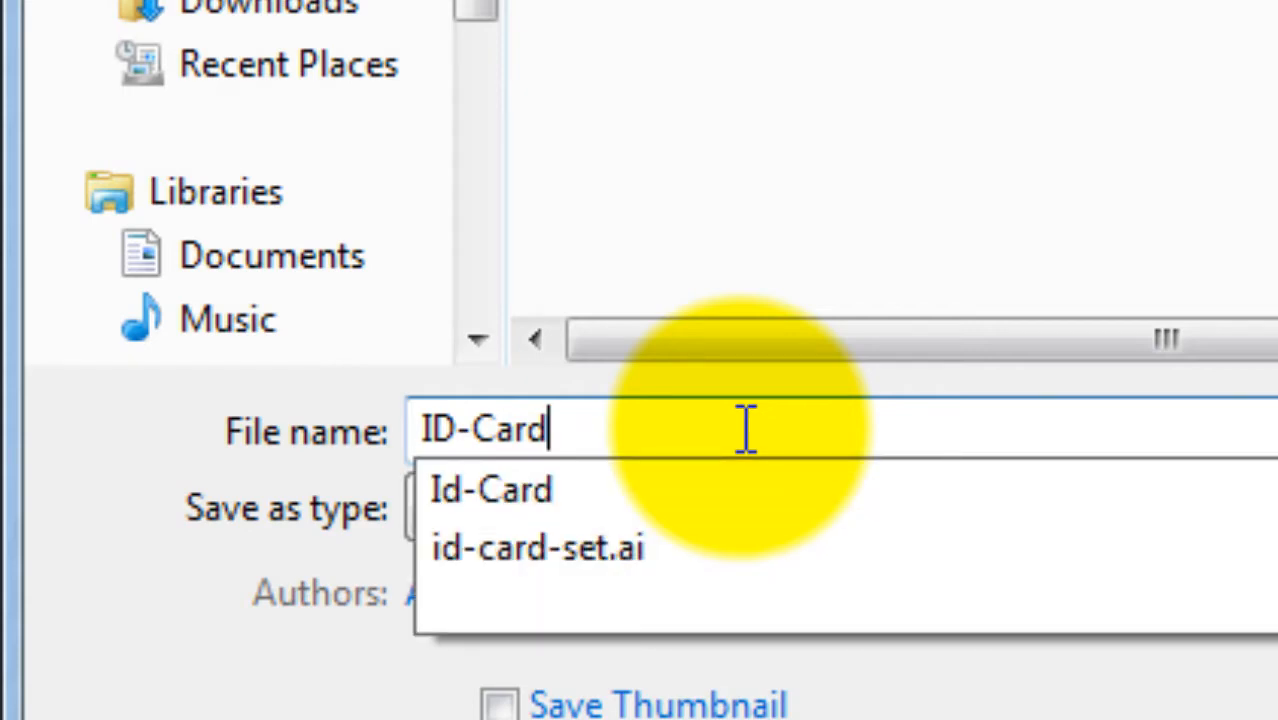
type("-Set")
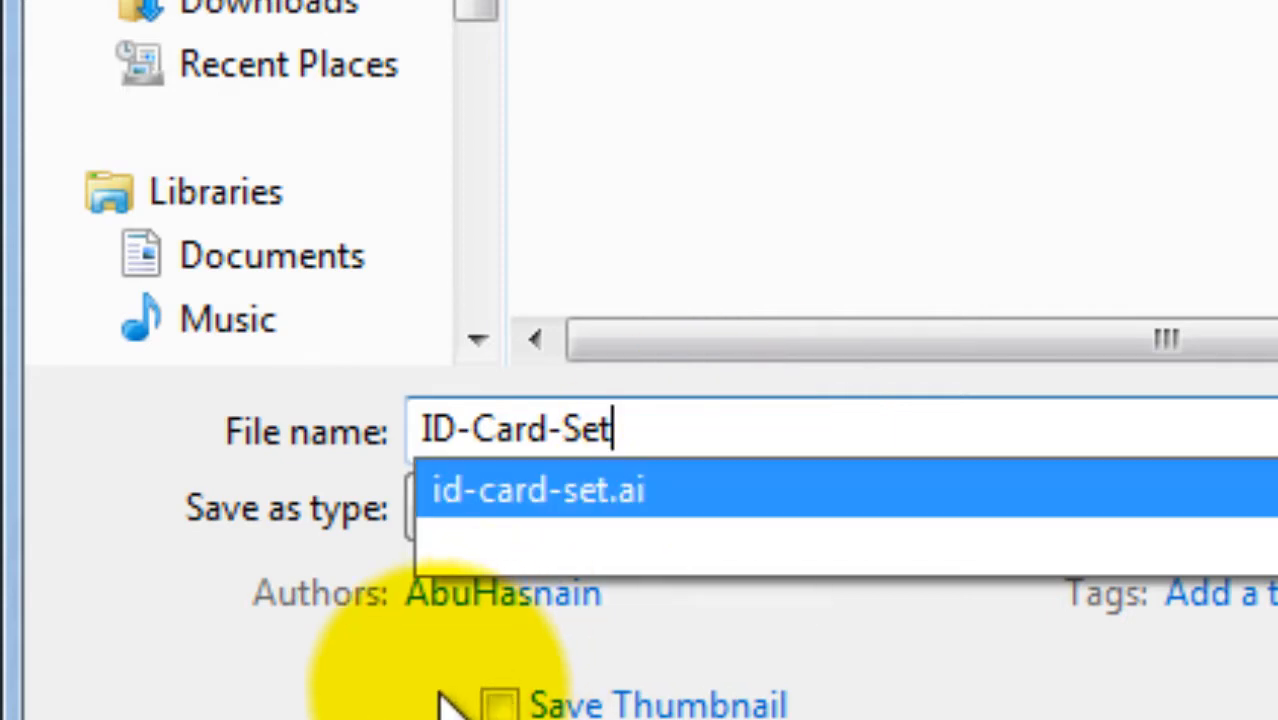
Step: Save only the active sheet in CSV (Comma delimited) format, accepting the loss of incompatible features
left_click(604, 719)
left_click(745, 492)
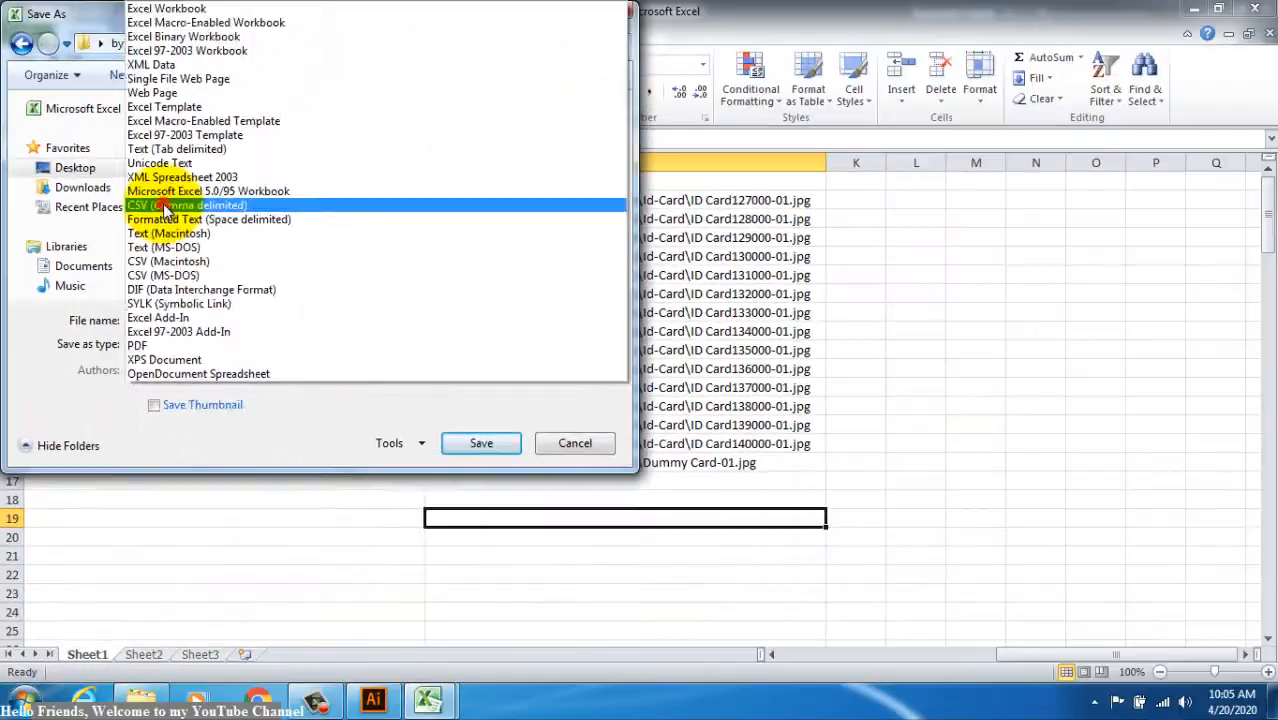
left_click(350, 135)
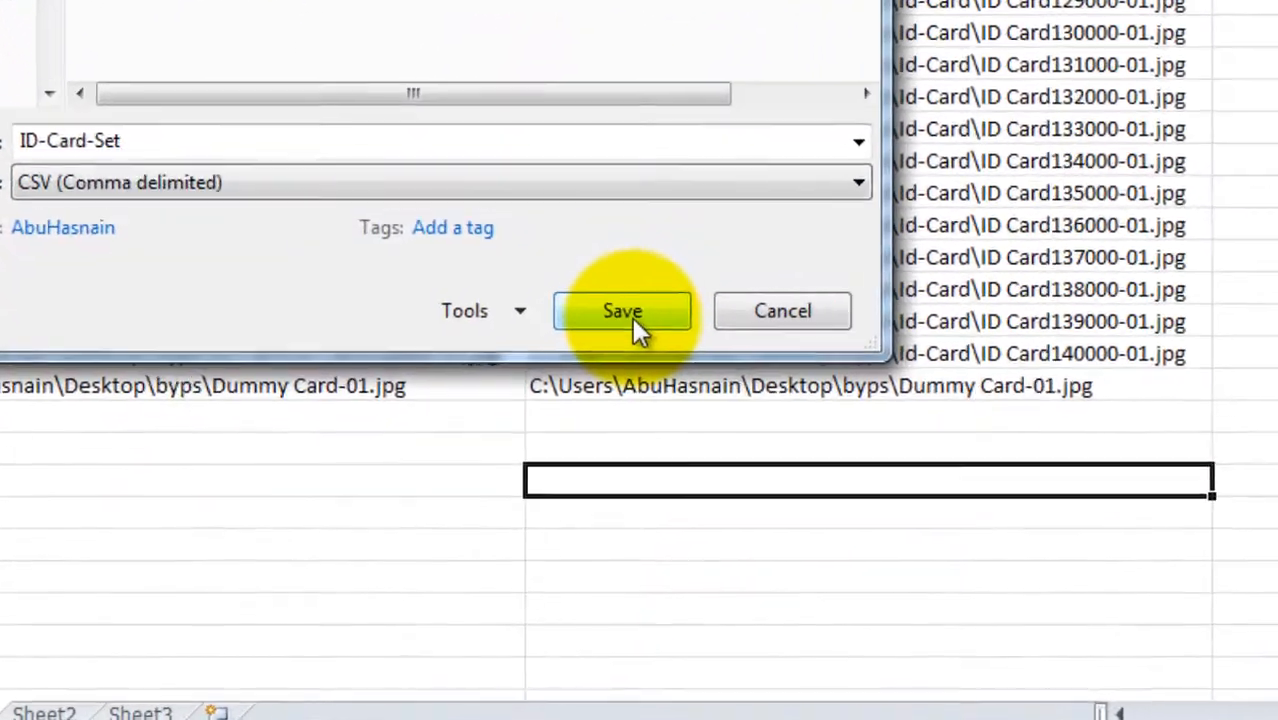
left_click(637, 314)
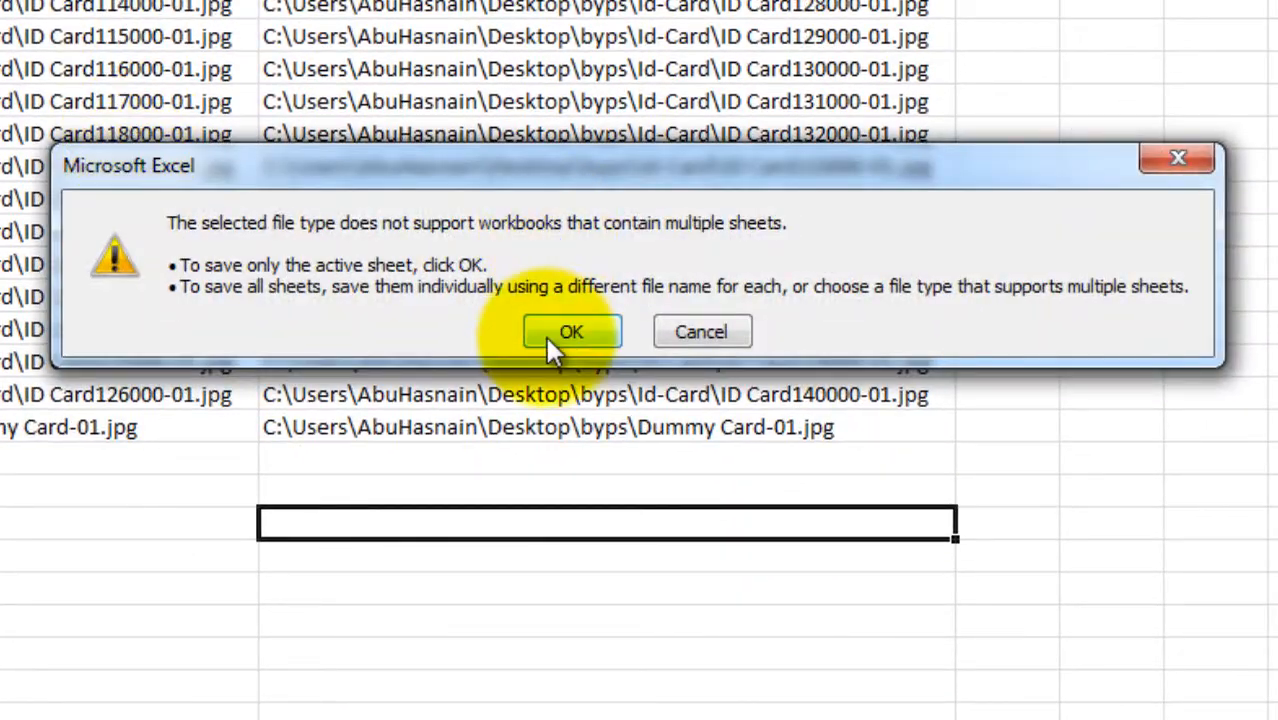
left_click(548, 336)
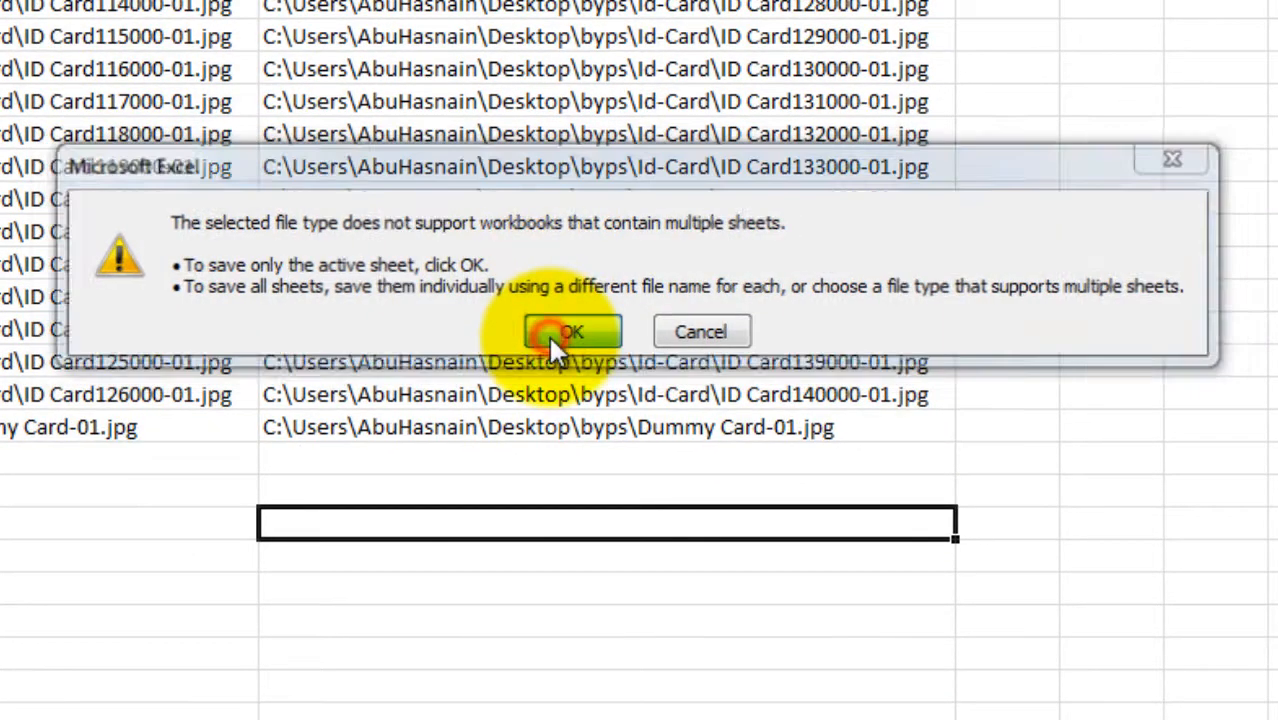
left_click(549, 336)
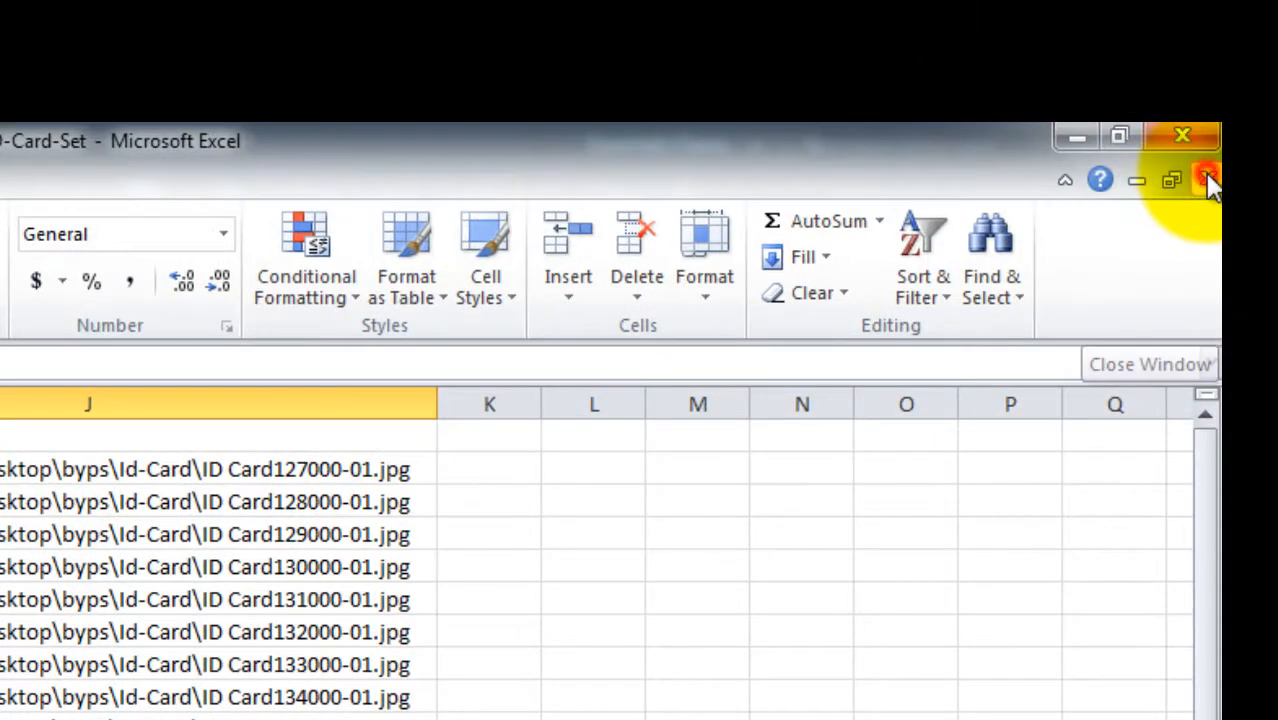
Step: Close the ID-Card-Set workbook, saving its changes and keeping the CSV format
left_click(1208, 180)
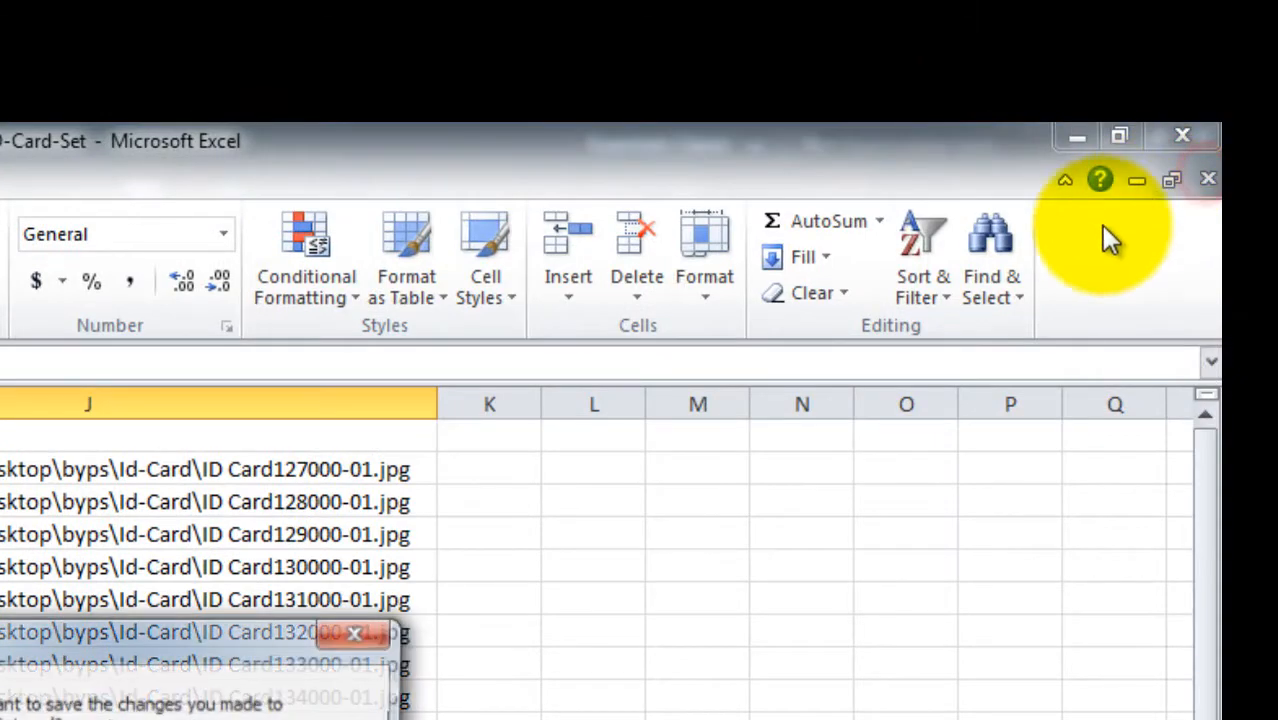
left_click(8, 716)
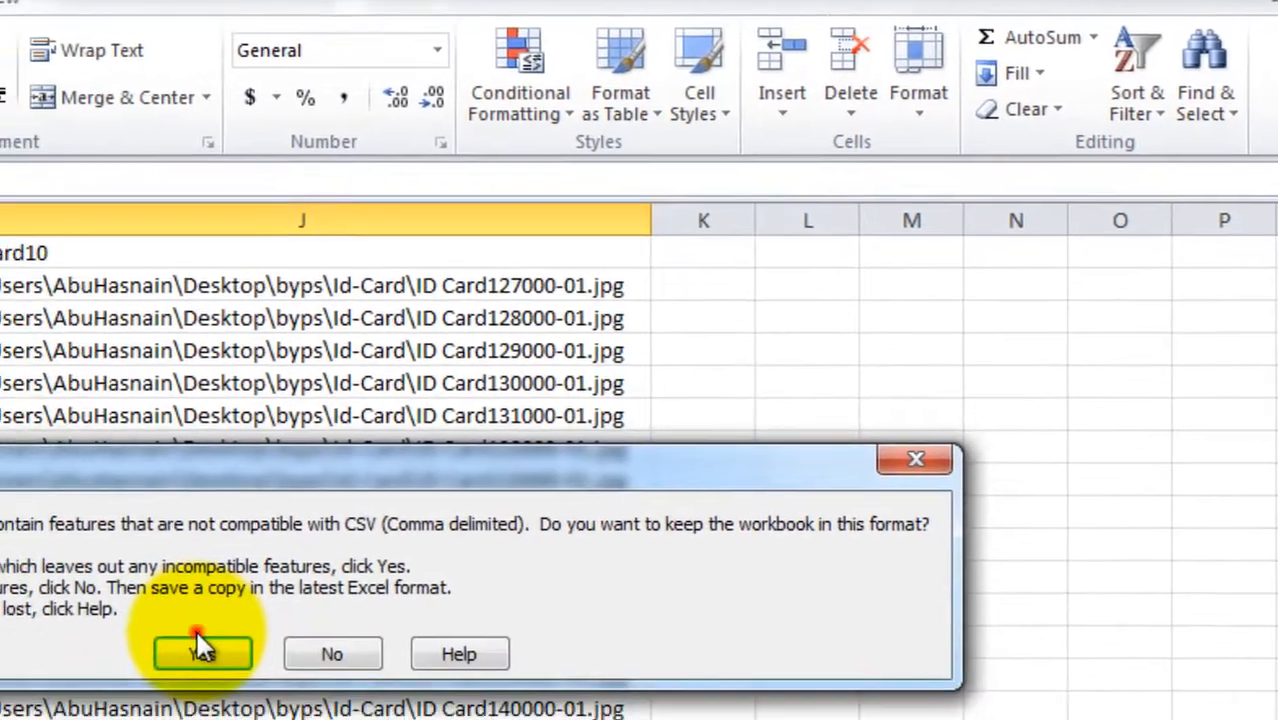
left_click(5, 716)
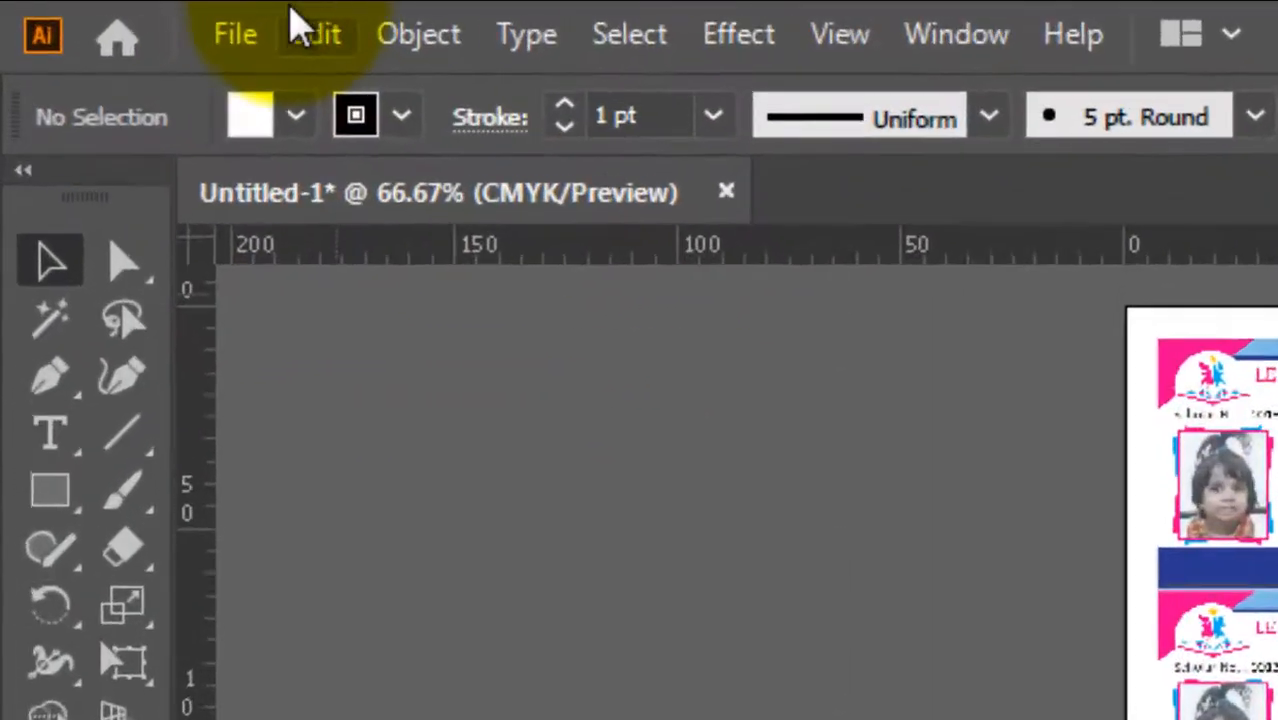
Step: Run the VariableImporter script on the ID card layout
left_click(243, 34)
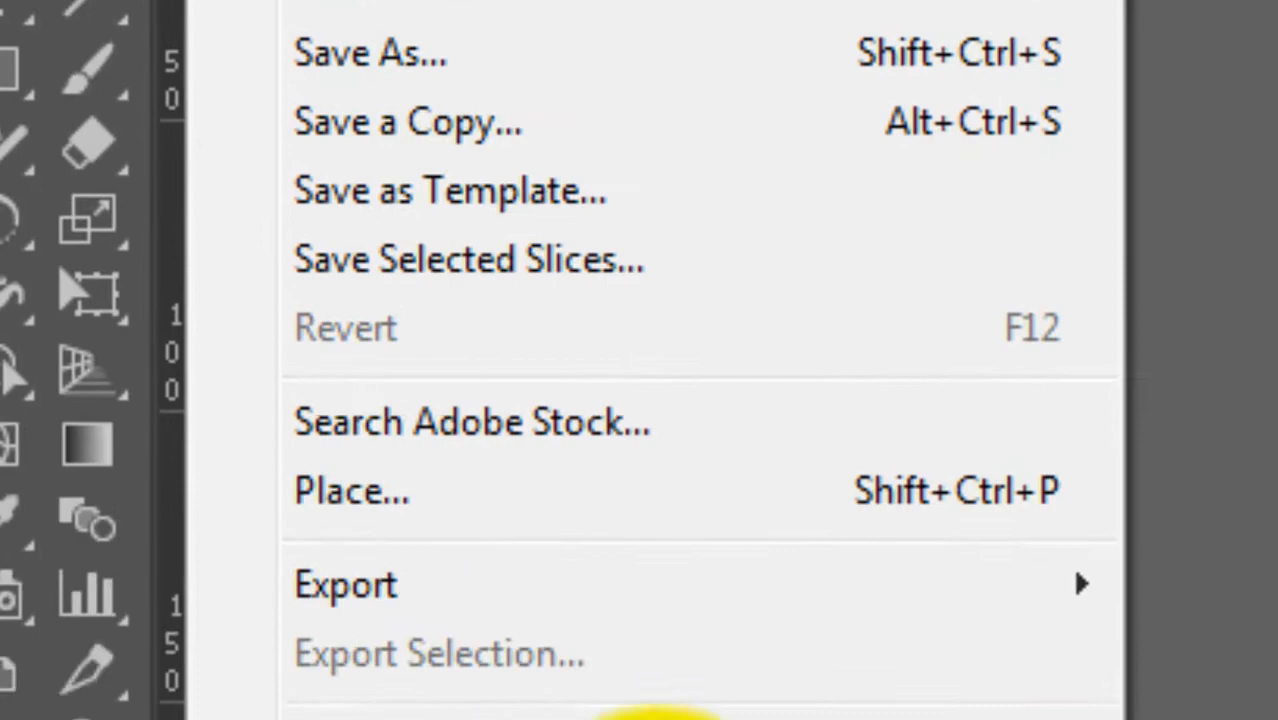
mouse_move(717, 719)
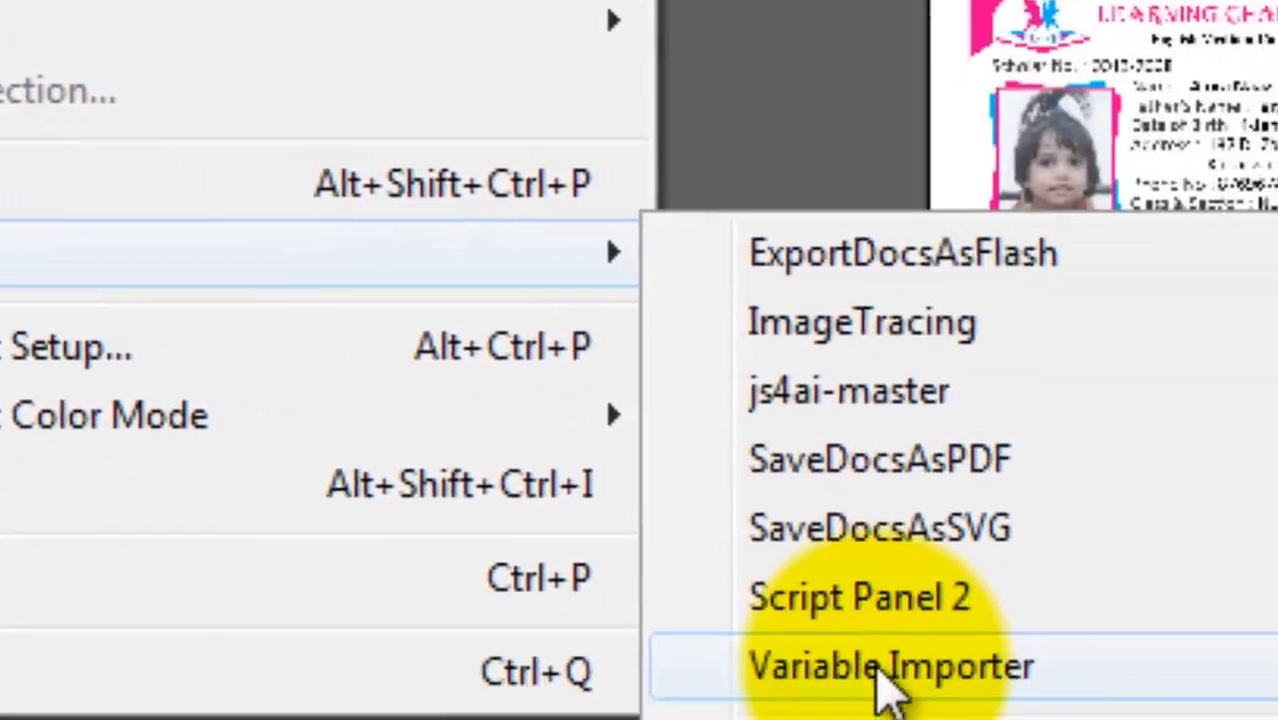
mouse_move(1277, 719)
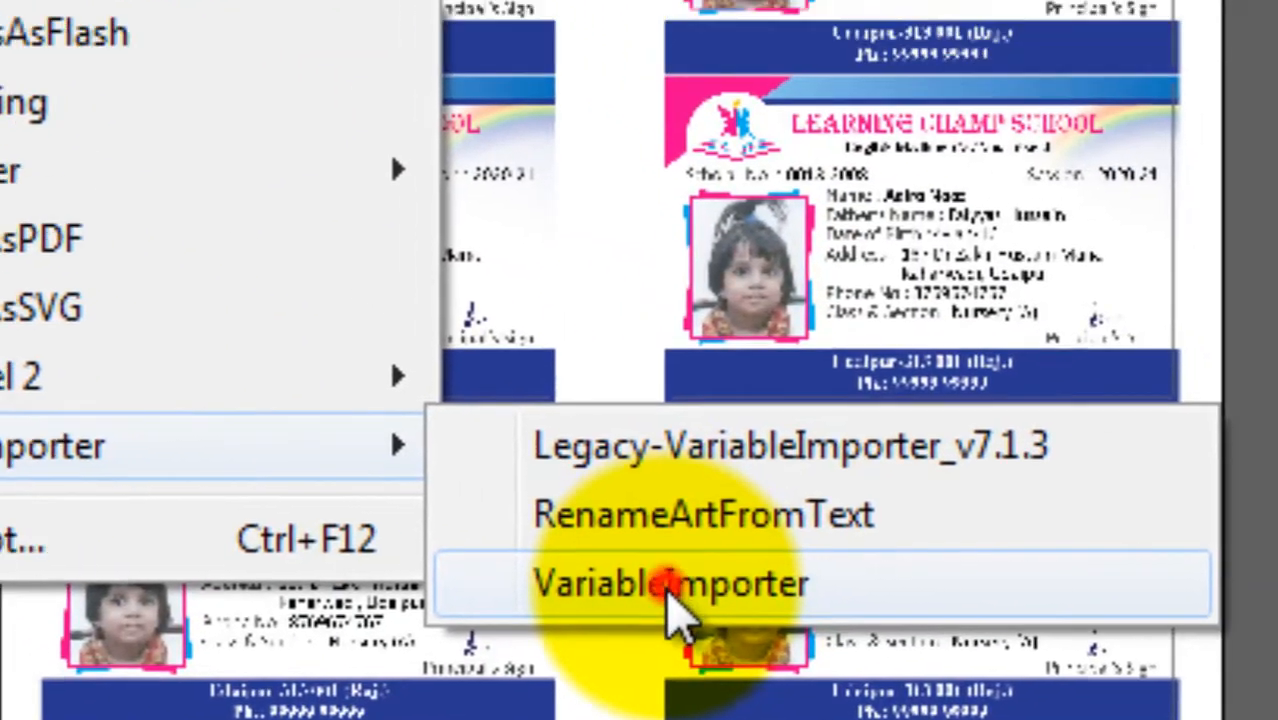
left_click(668, 588)
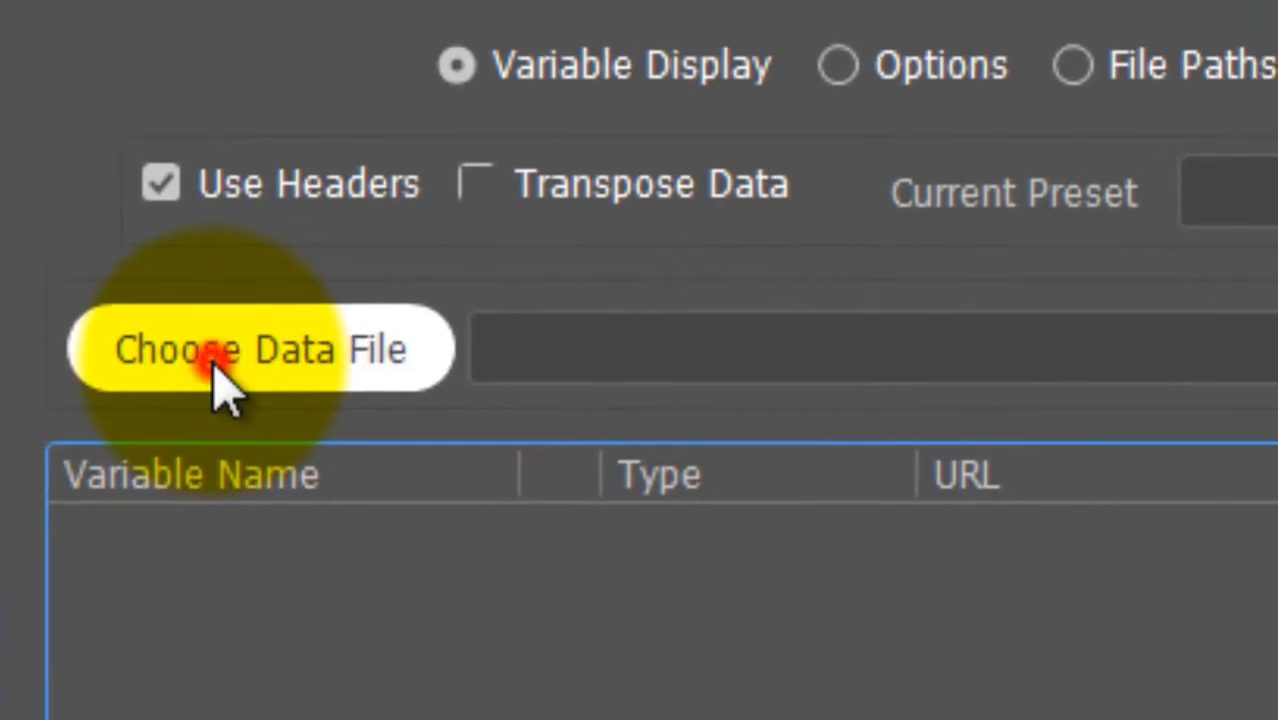
Step: Load the ID-Card-Set data file and import its variables into the document, closing the import summary
left_click(213, 368)
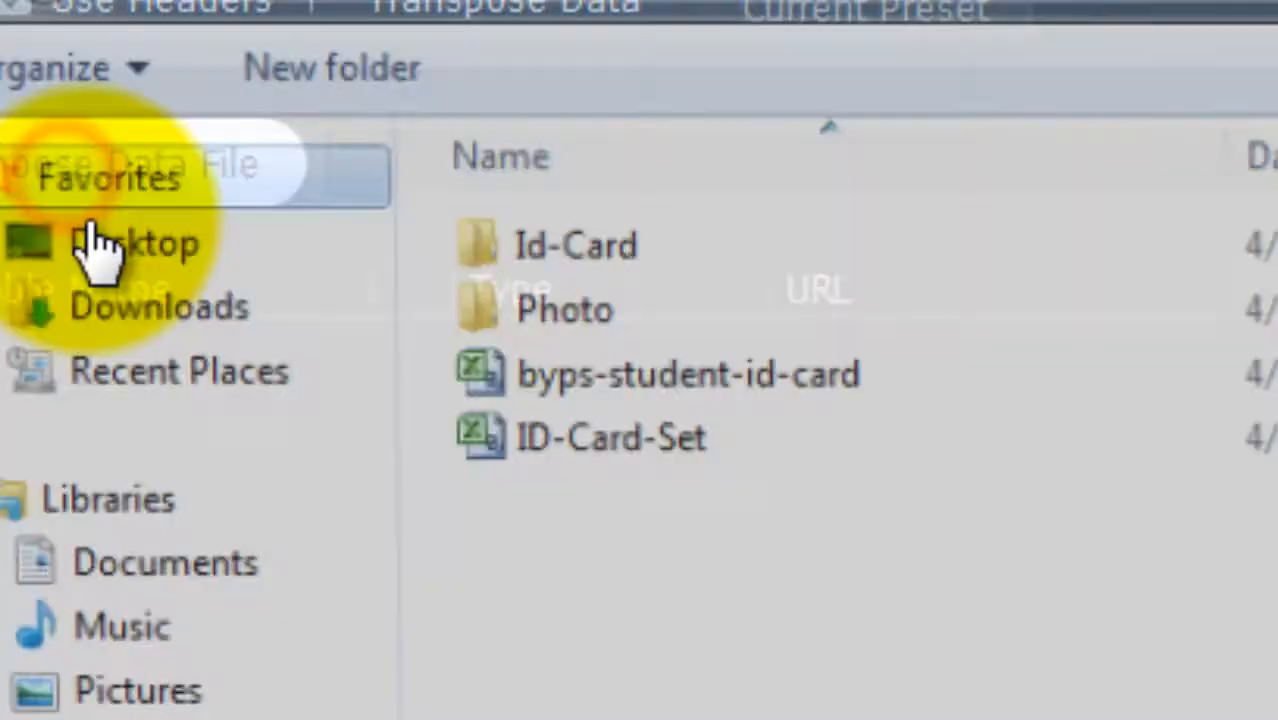
left_click(476, 380)
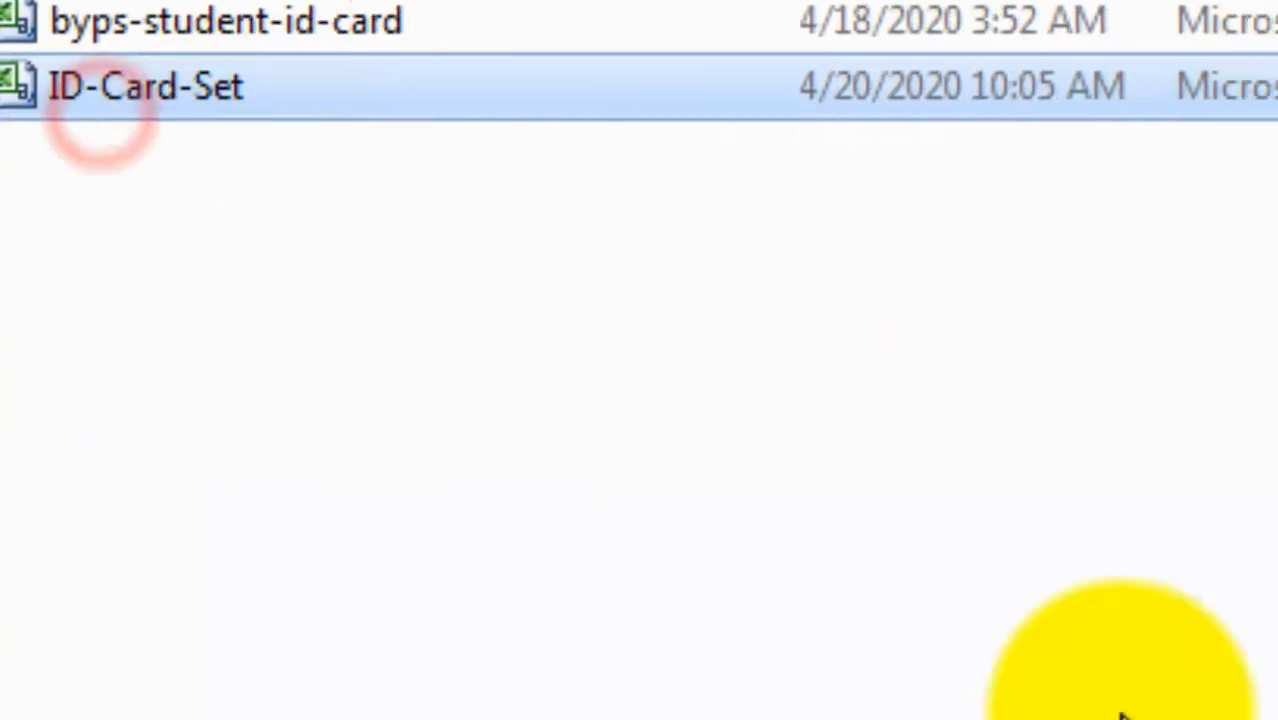
left_click(1122, 716)
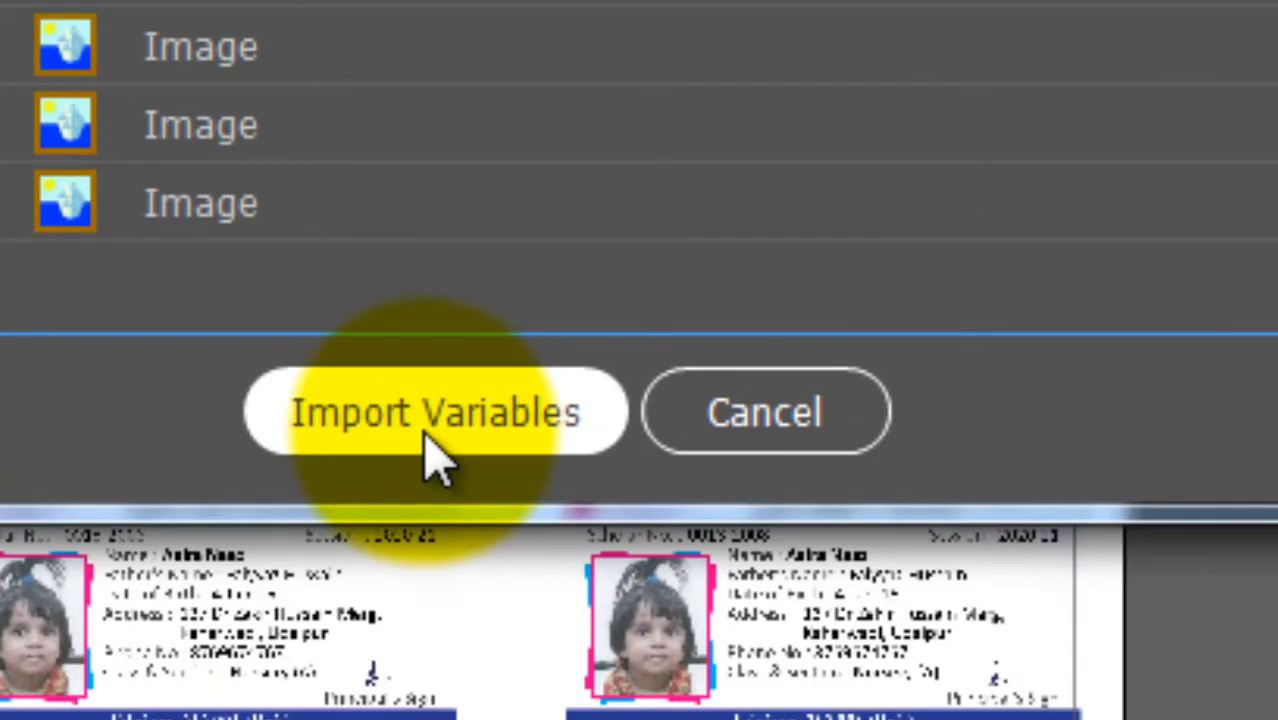
left_click(425, 415)
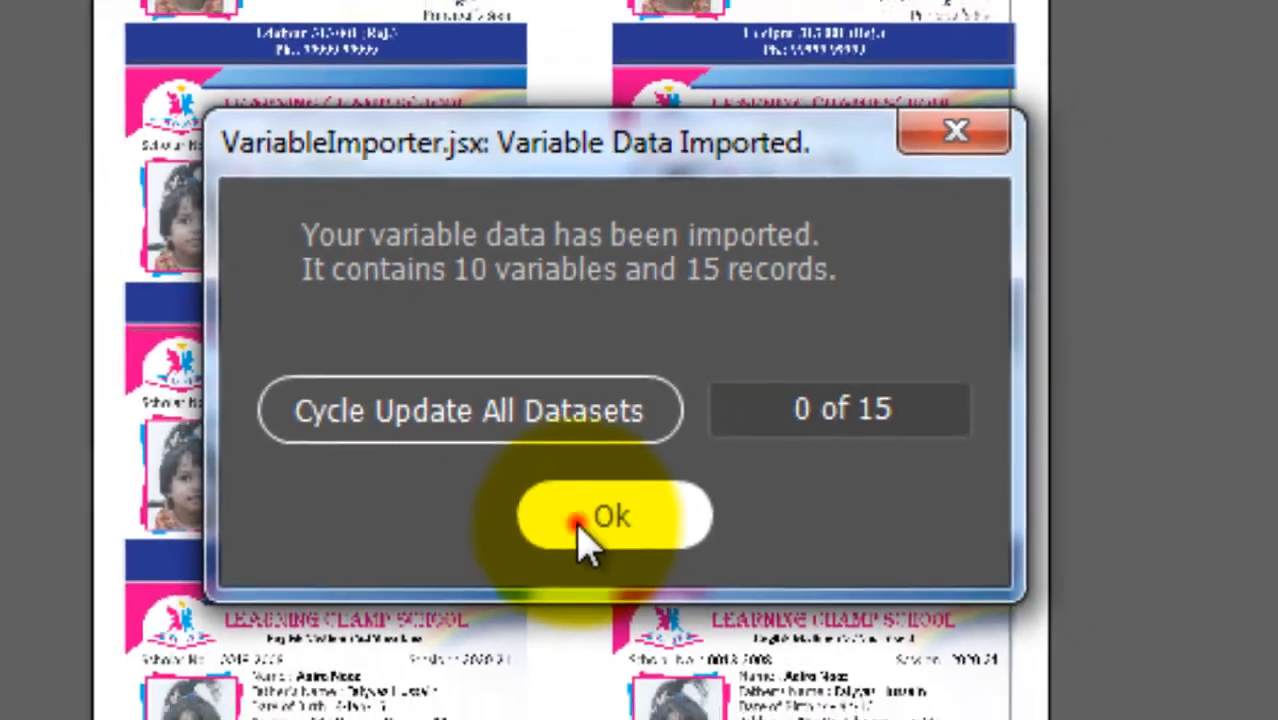
left_click(598, 560)
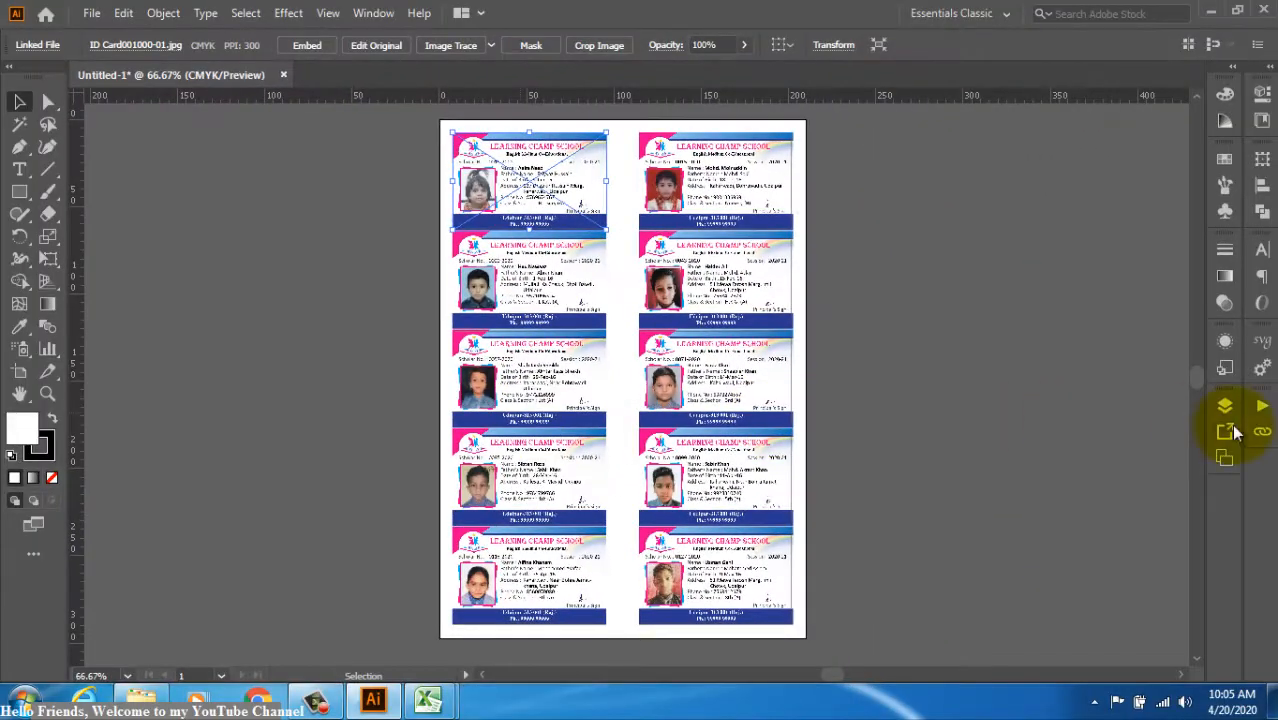
Step: Show the document's variables, step through the data sets from Record-1 to Record-4, and return to Record-1
left_click(1262, 372)
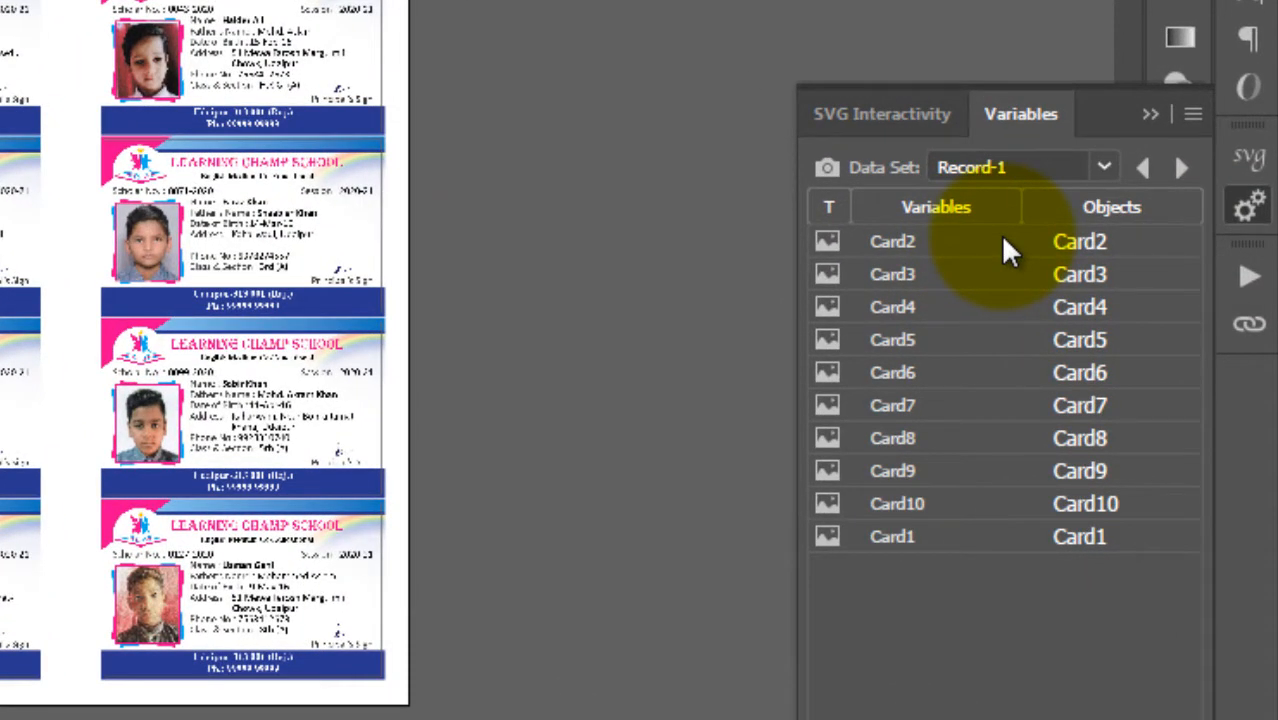
left_click(1181, 168)
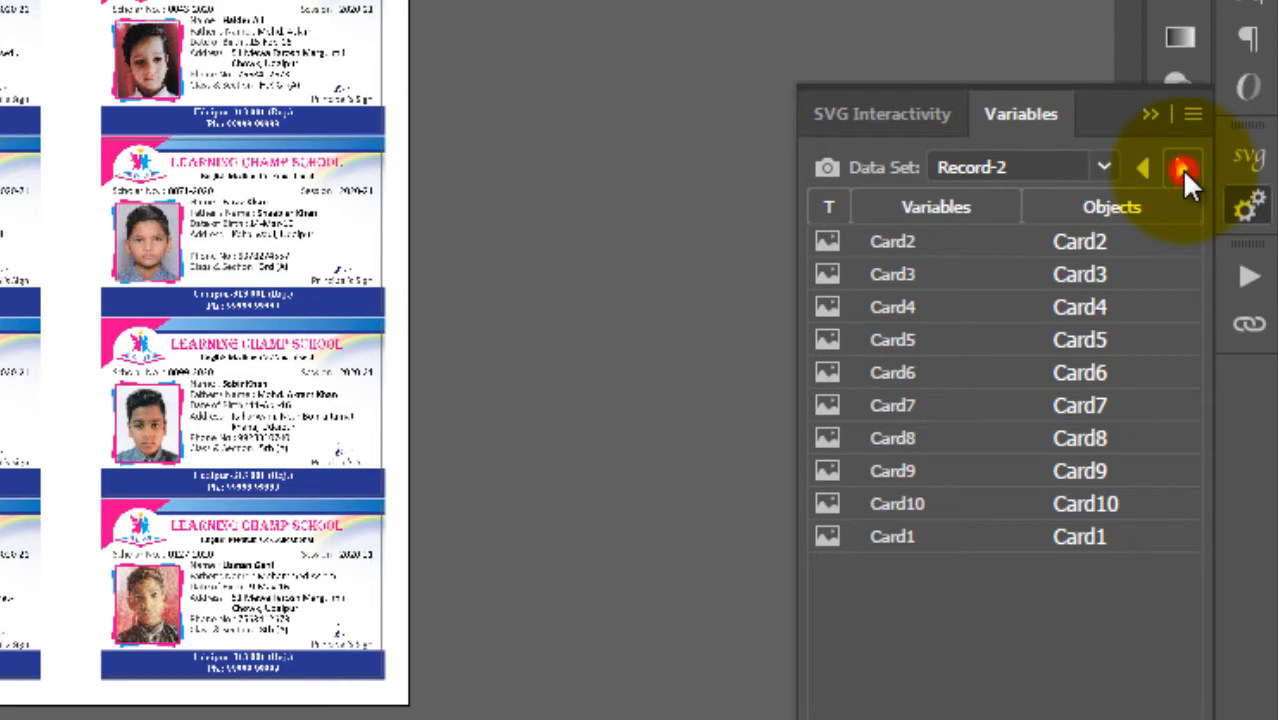
left_click(1181, 168)
left_click(1176, 174)
left_click(1104, 167)
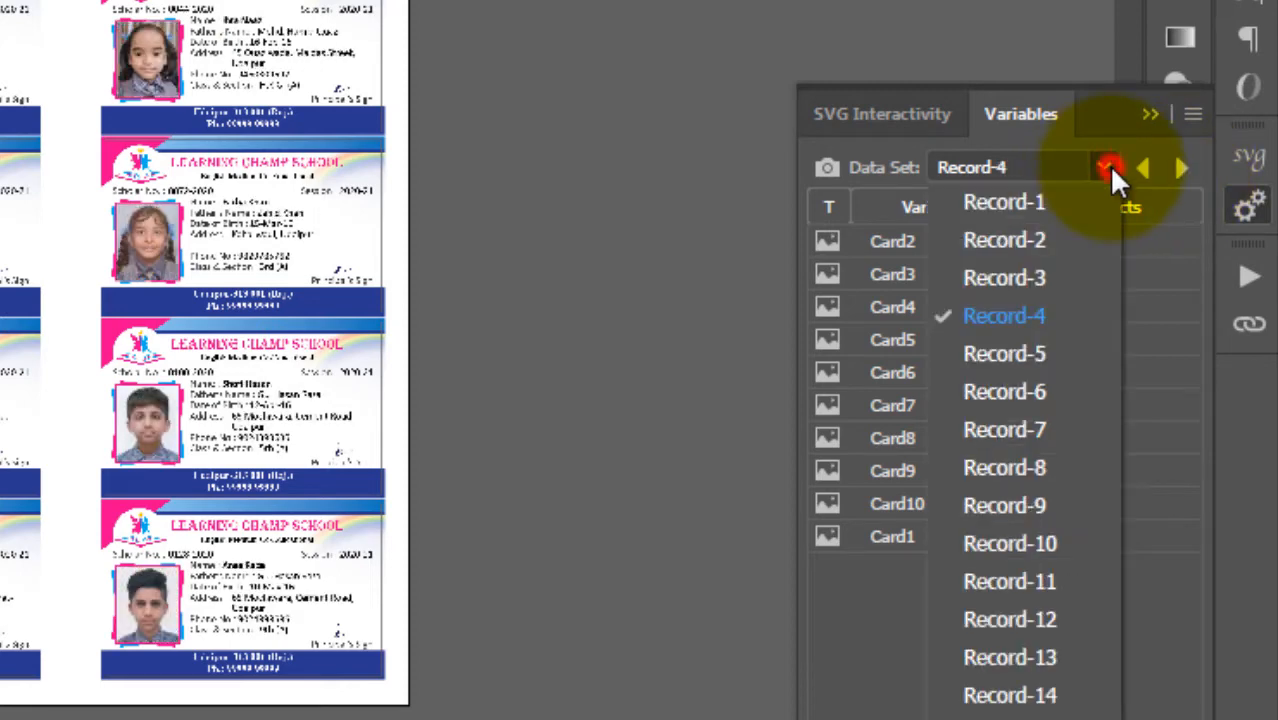
left_click(1016, 208)
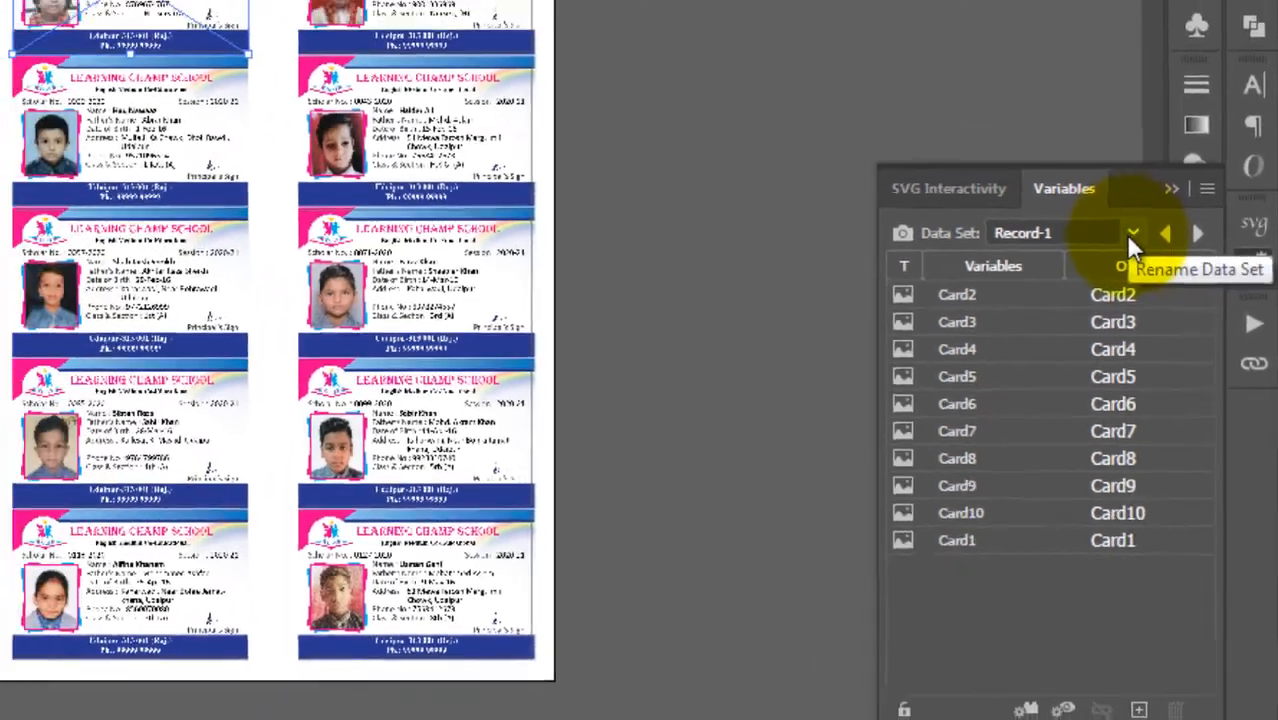
left_click(1104, 167)
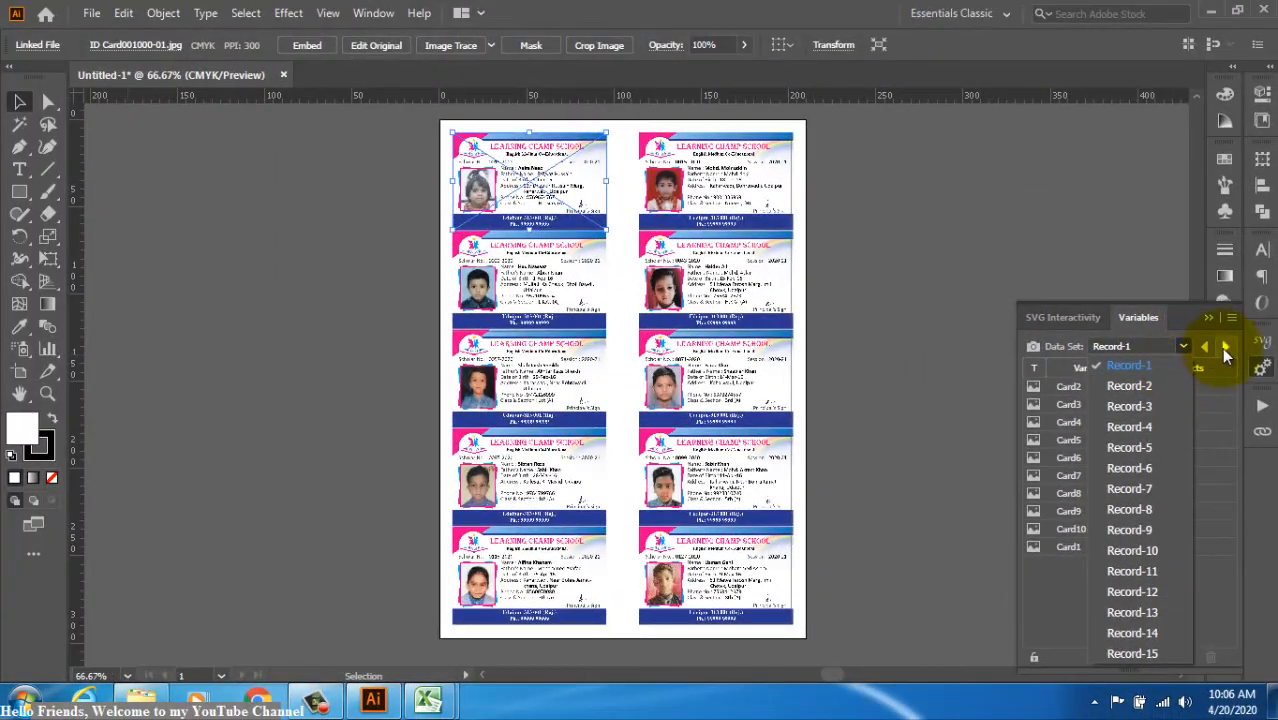
Step: Advance the data sets to Record-3, then display Record-15 on the card sheet
left_click(1225, 347)
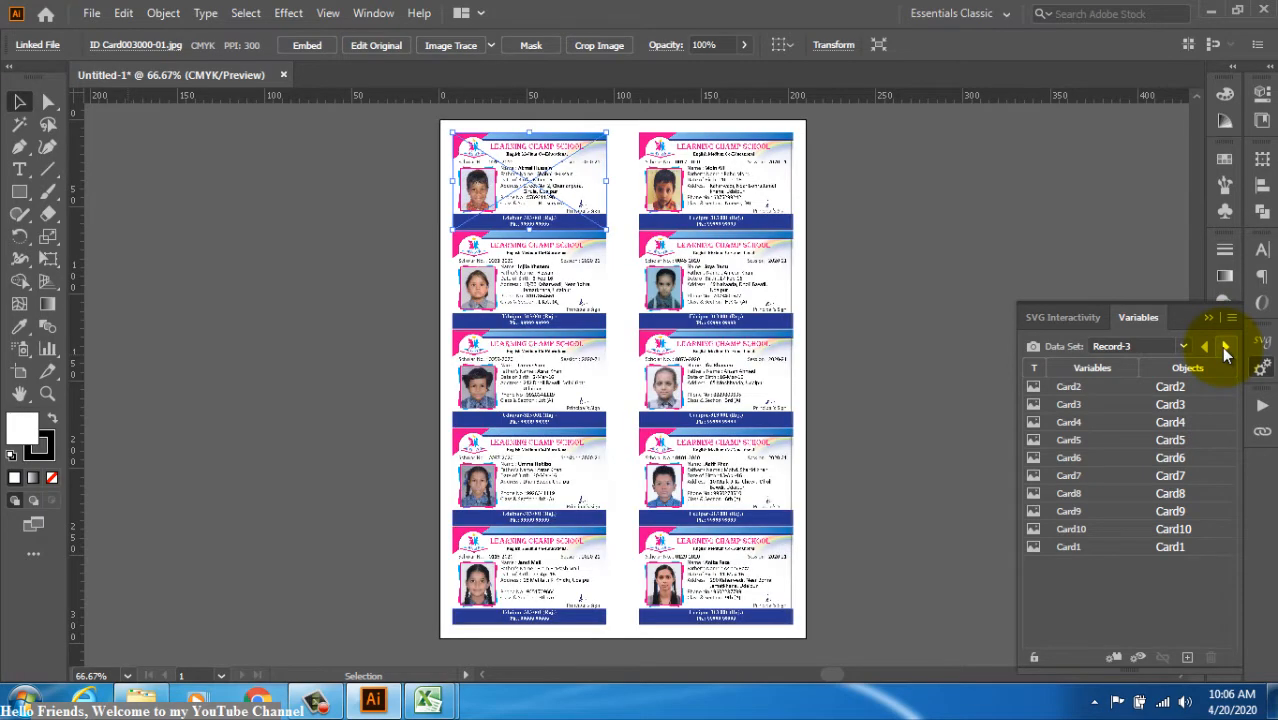
left_click(1184, 348)
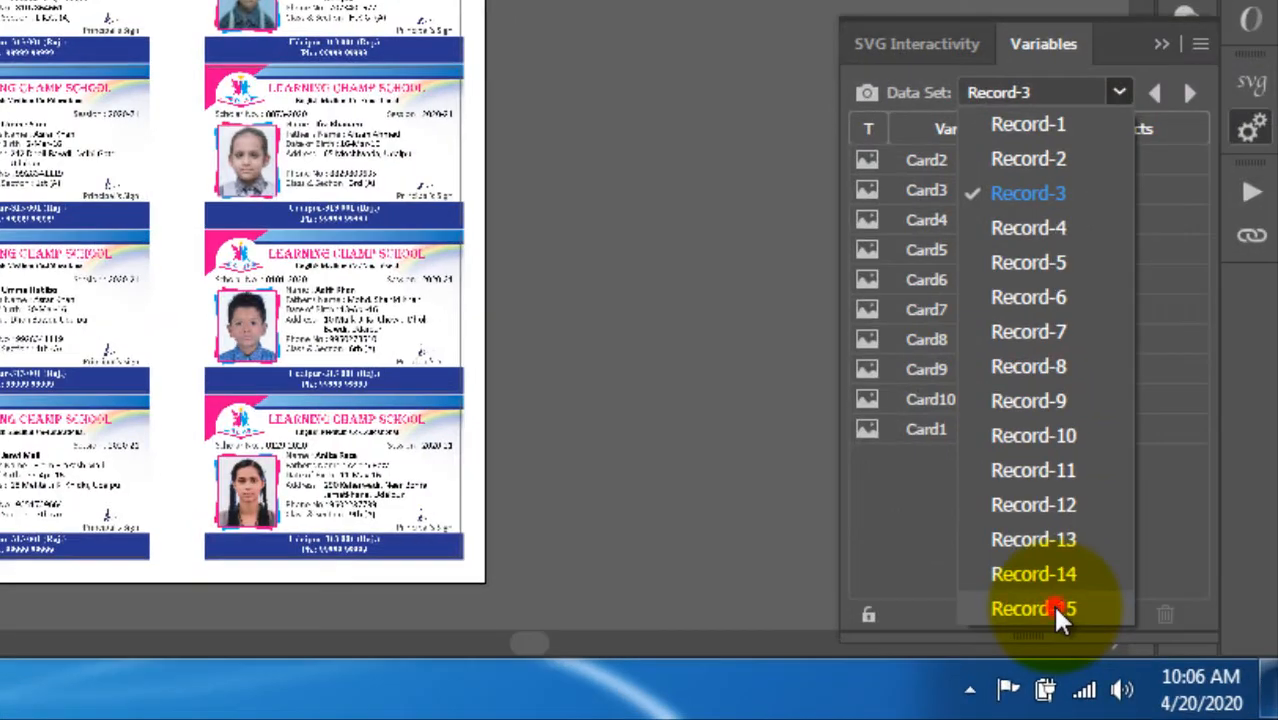
left_click(1148, 657)
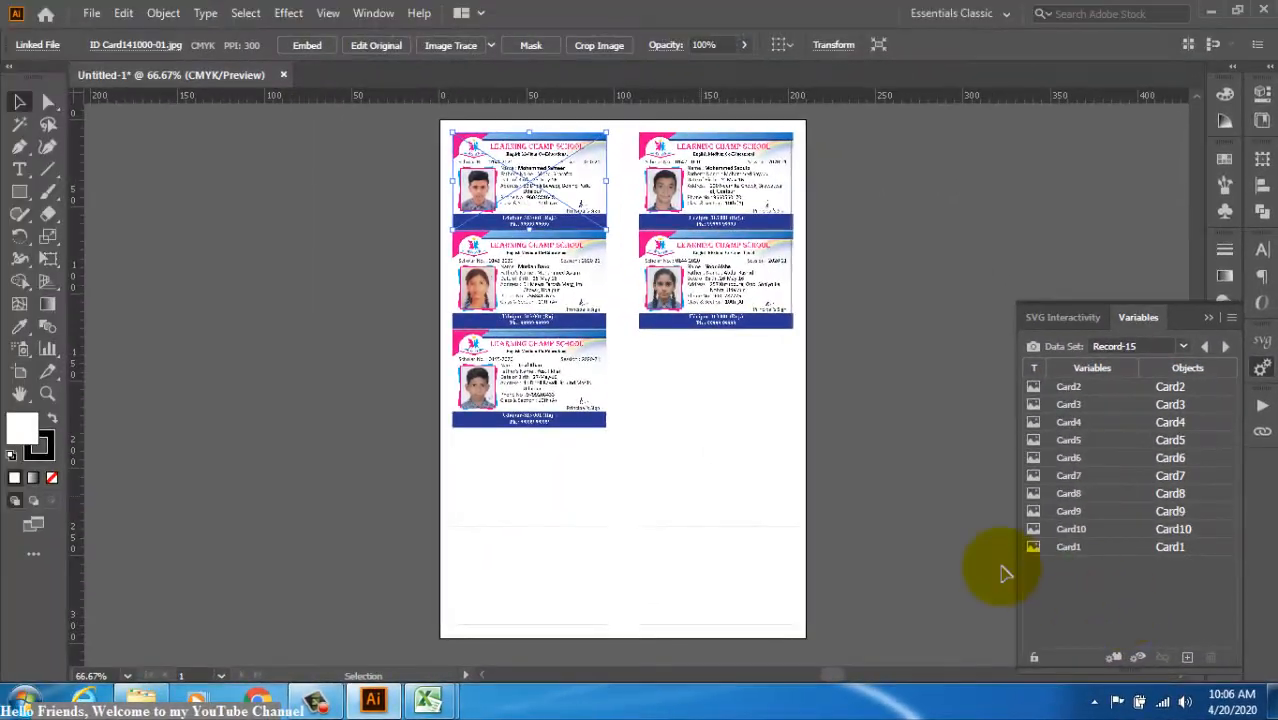
Step: Check the five blank dummy cards on the sheet by selecting those in both columns, then clear the selection
left_click(718, 387)
left_click(793, 378)
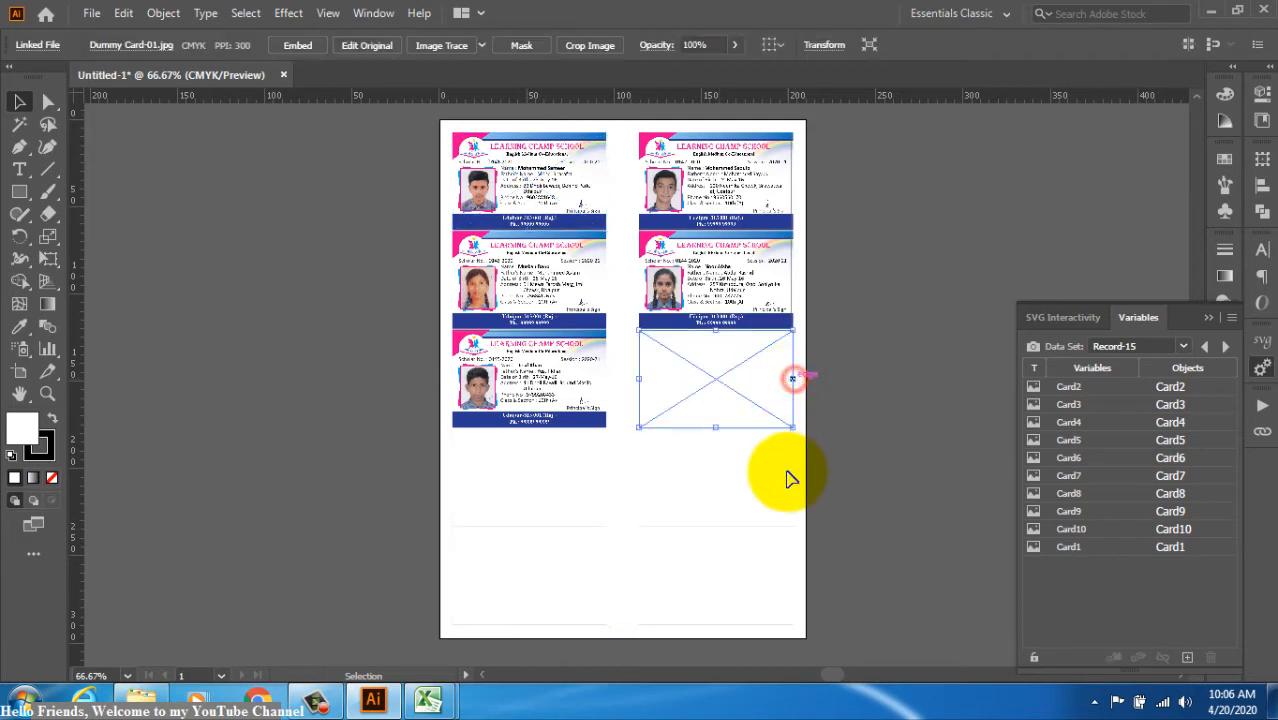
left_click(795, 473)
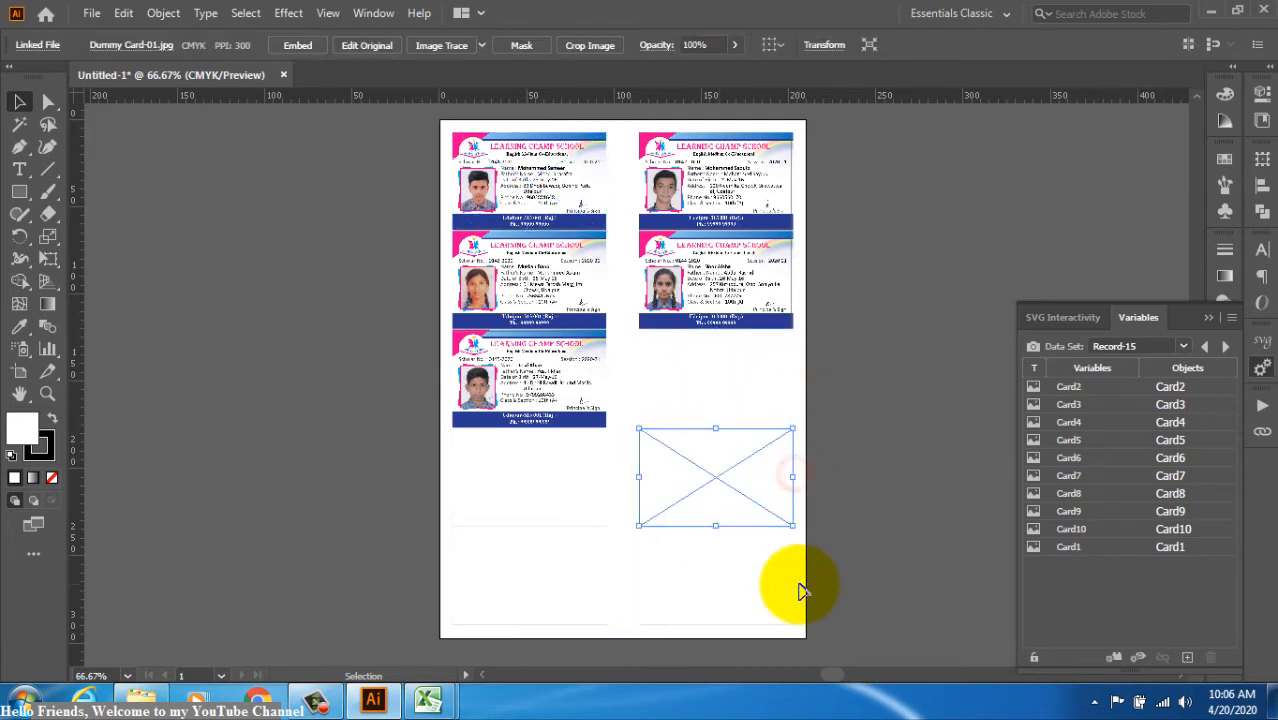
left_click(795, 597)
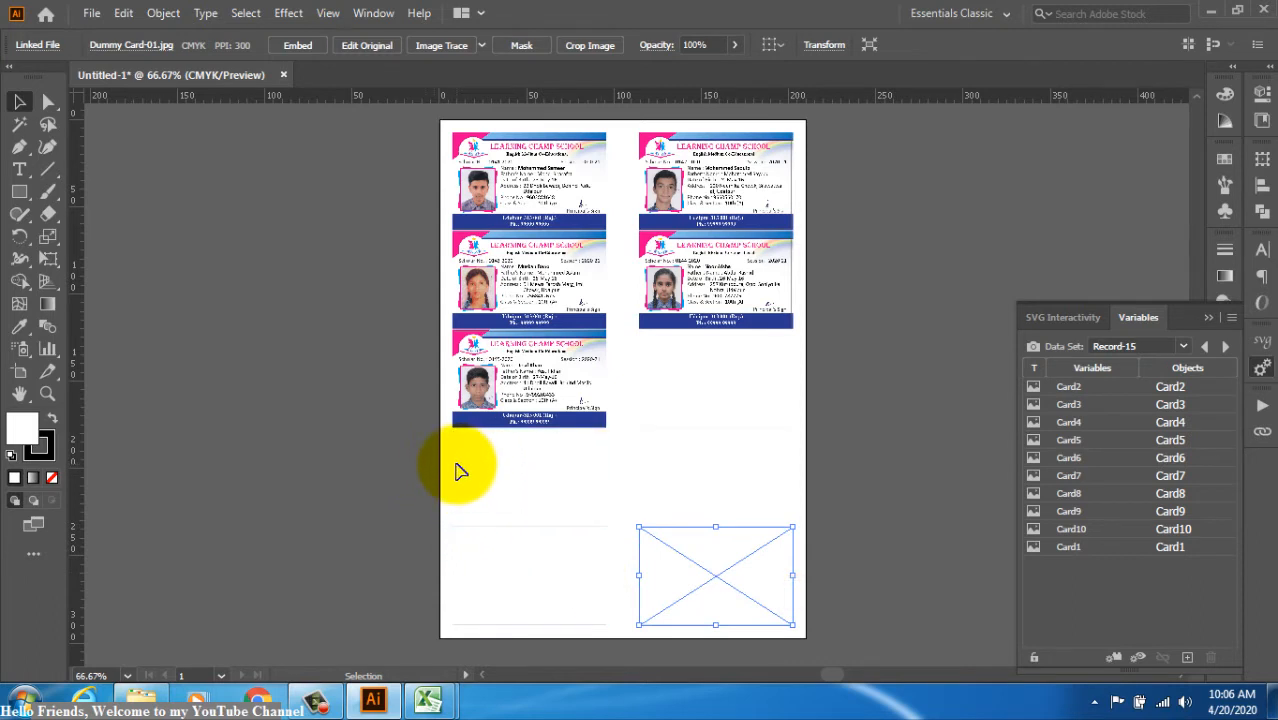
left_click_drag(455, 477, 449, 590)
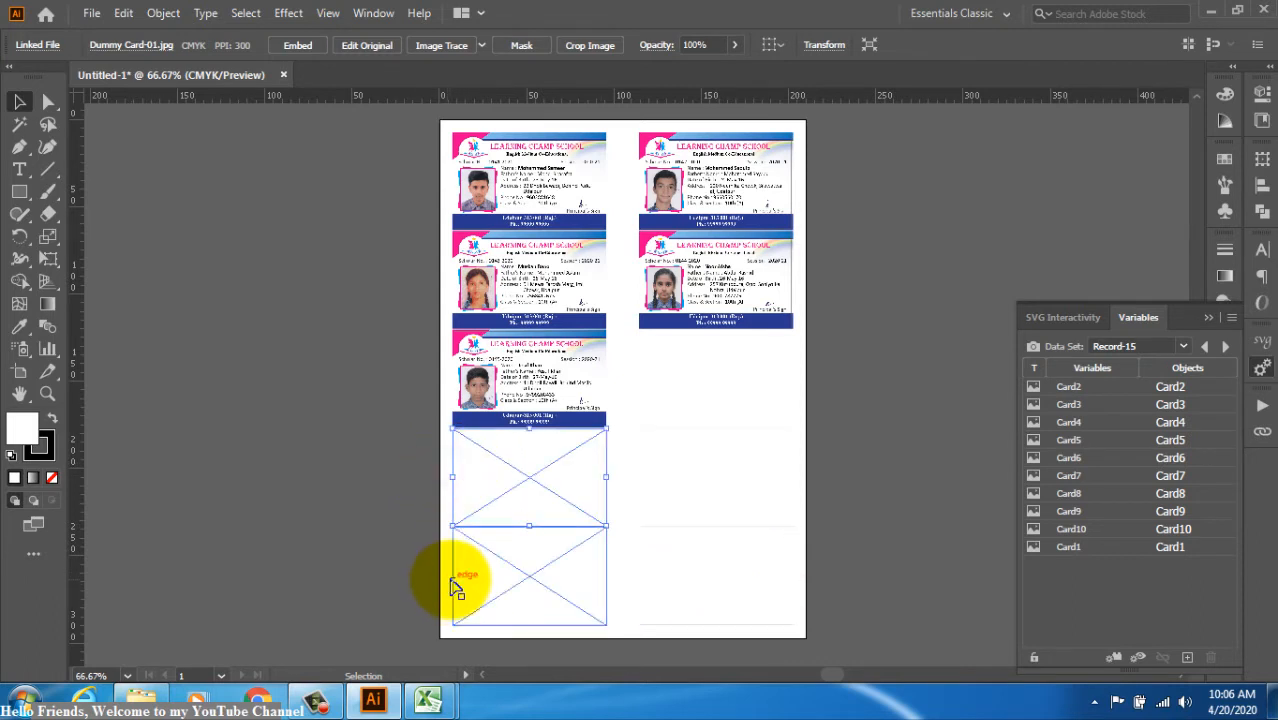
left_click(369, 568)
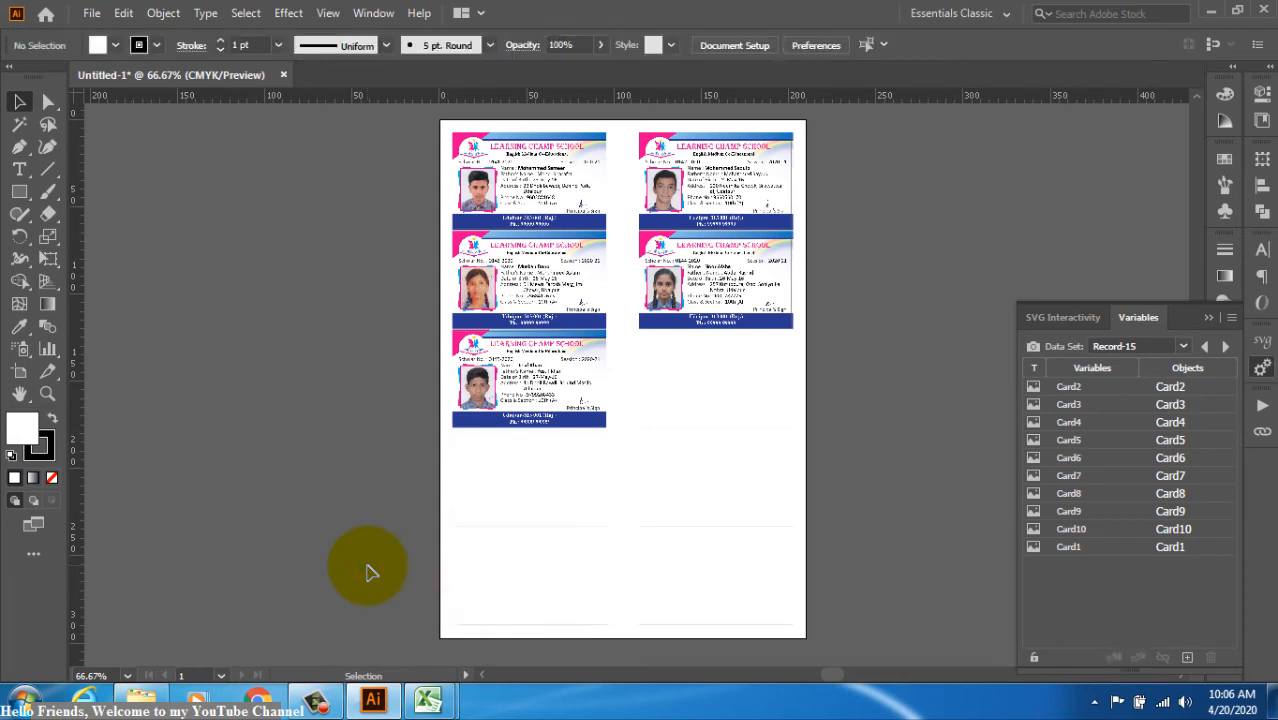
mouse_move(360, 710)
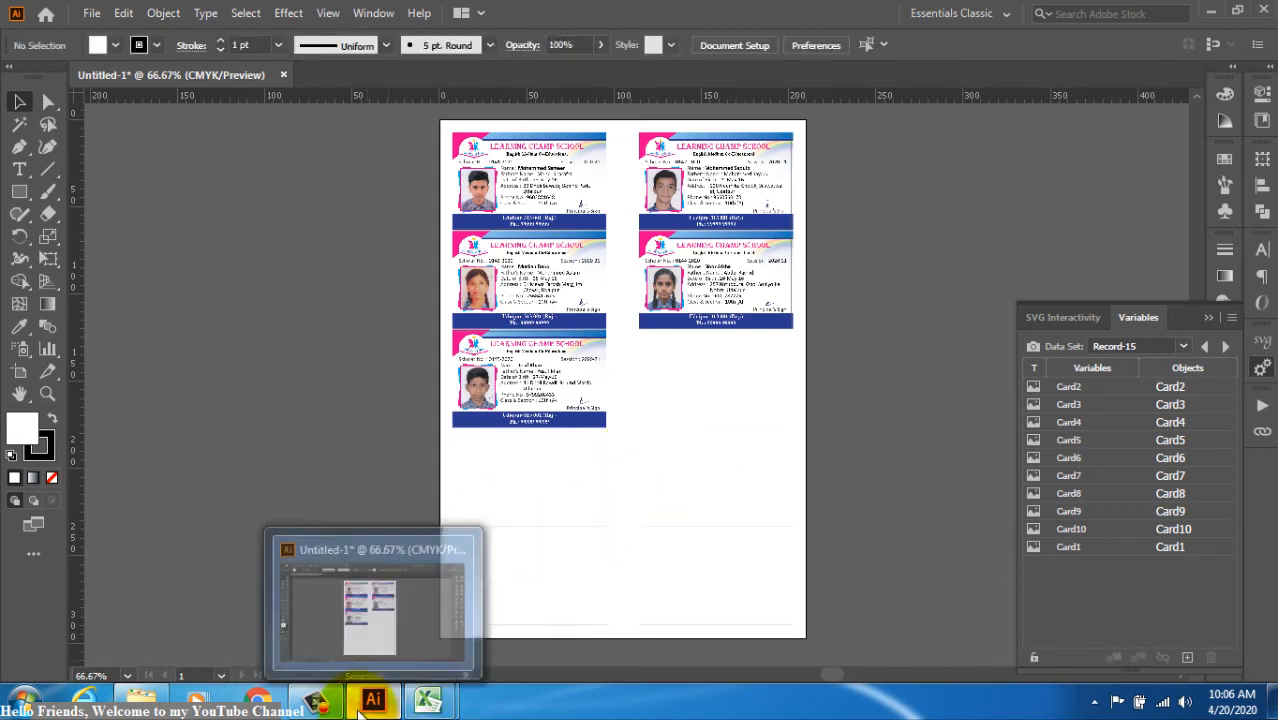
mouse_move(313, 708)
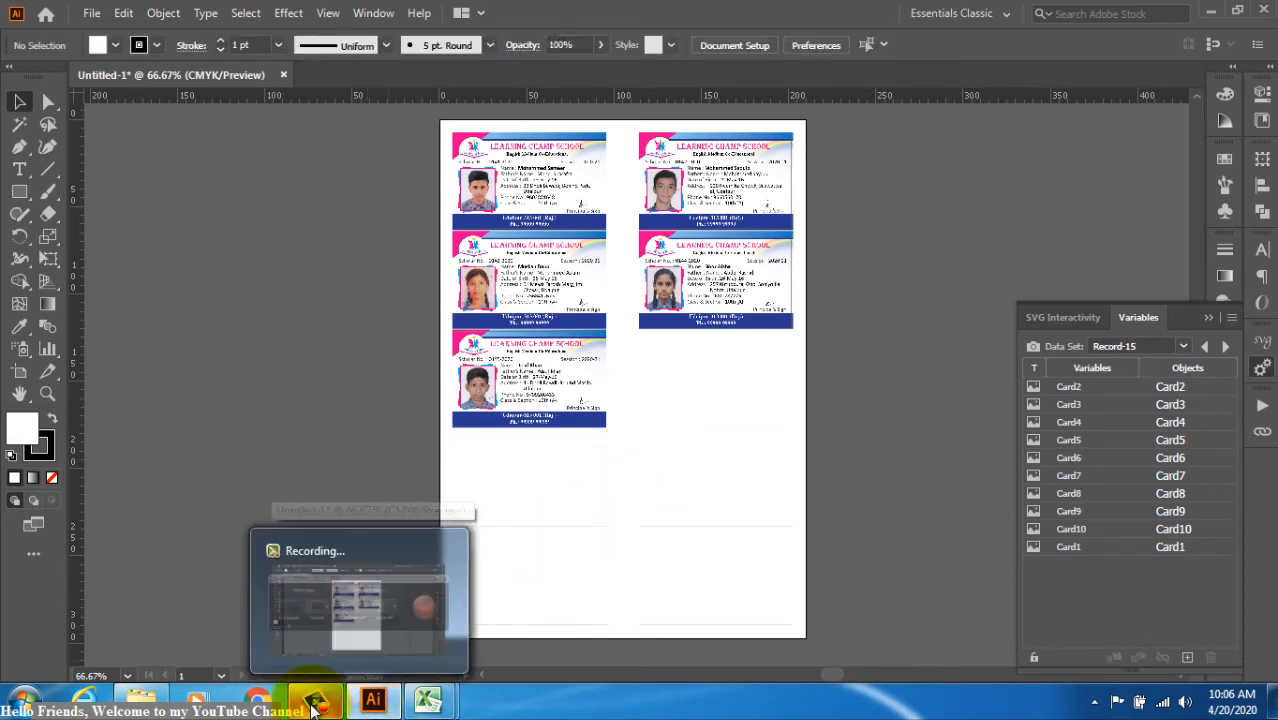